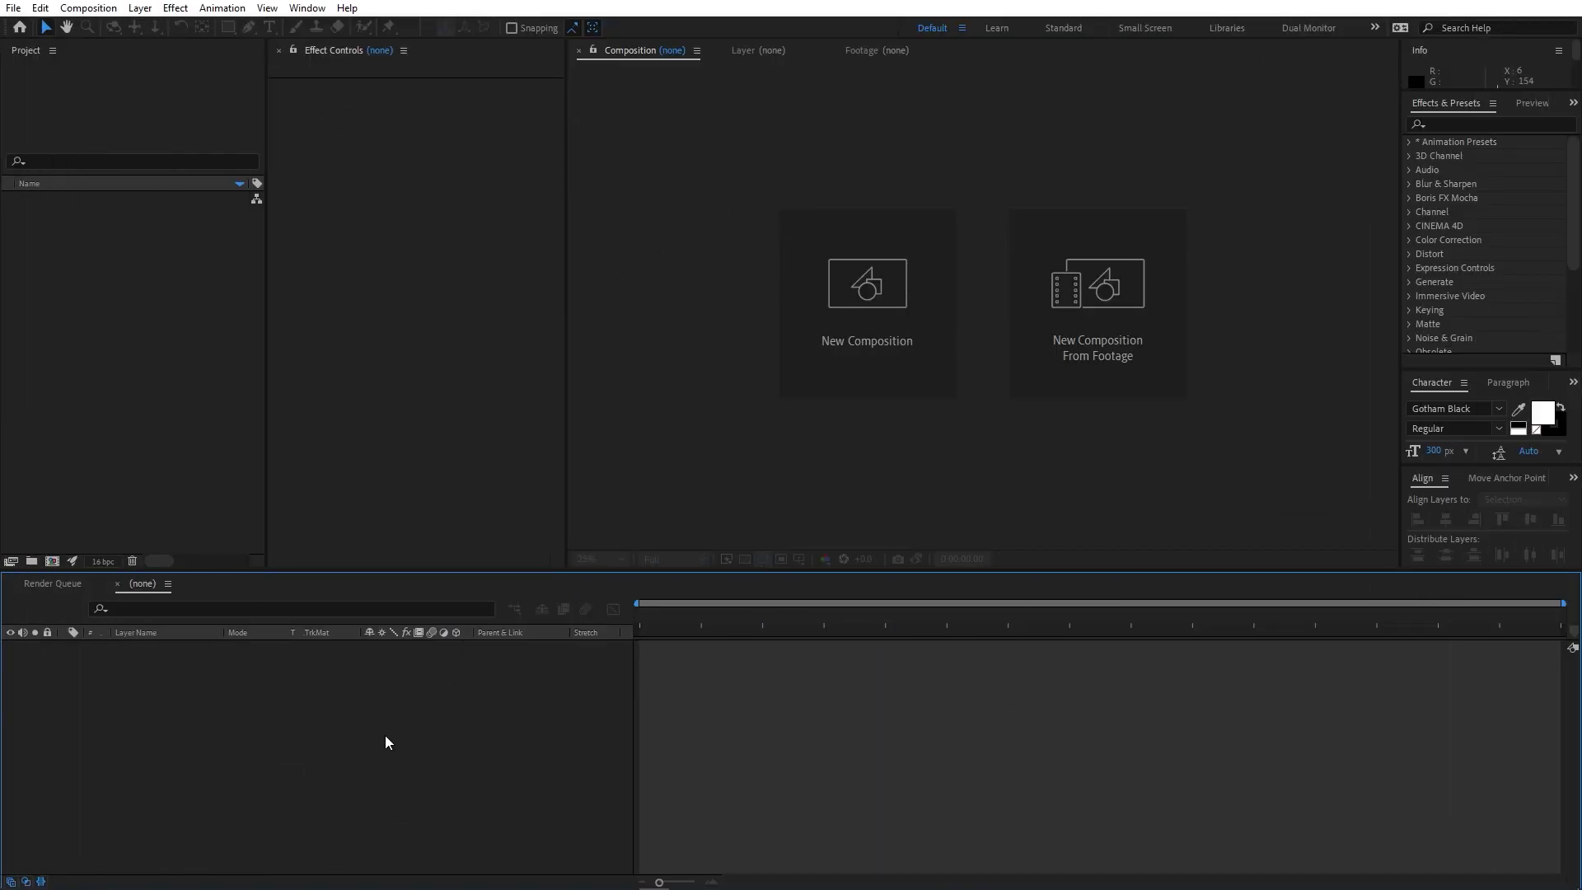
# Step: Create a composition named Main at 1920×1080, 30 fps and 30 seconds
pyautogui.click(92, 8)
pyautogui.click(115, 29)
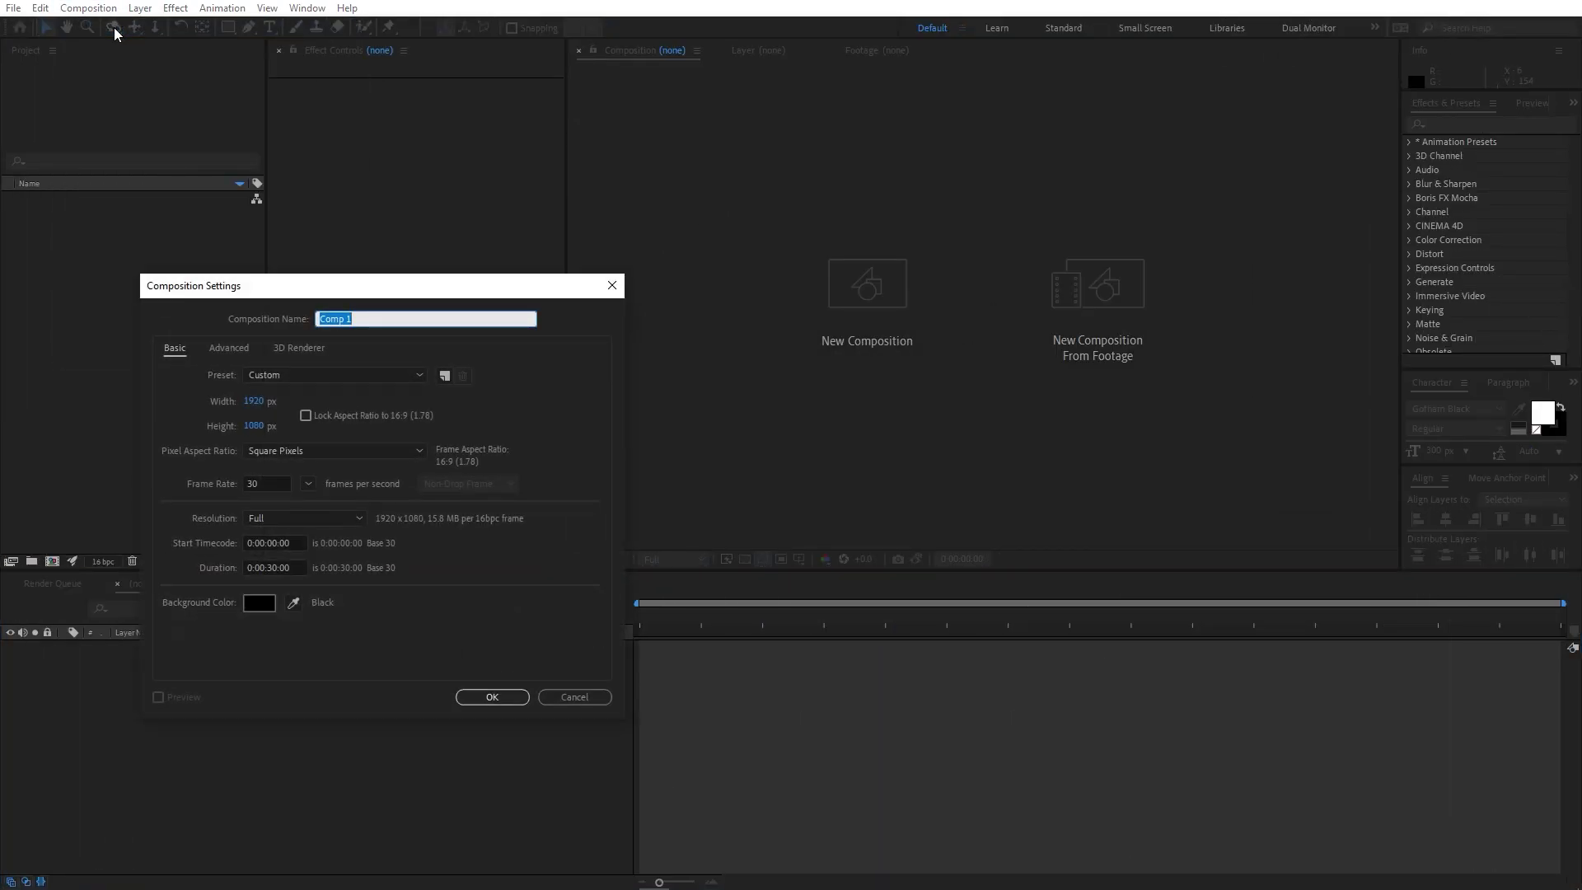
pyautogui.write('Main')
pyautogui.click(492, 698)
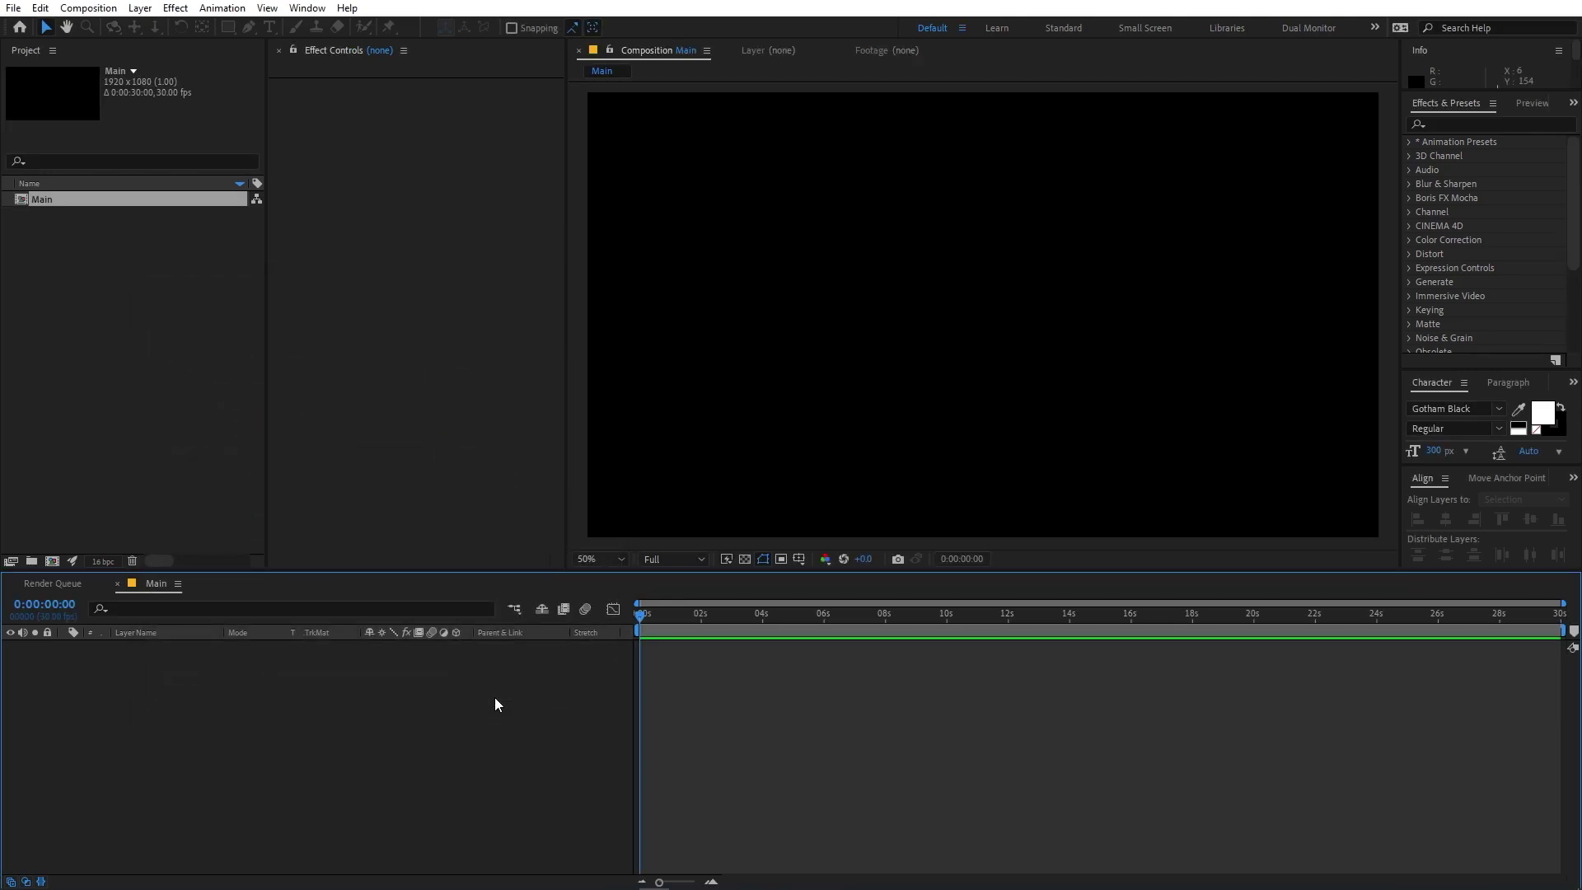
# Step: Duplicate the Main composition with Ctrl+D, rename the copy Text, and open it
pyautogui.click(94, 358)
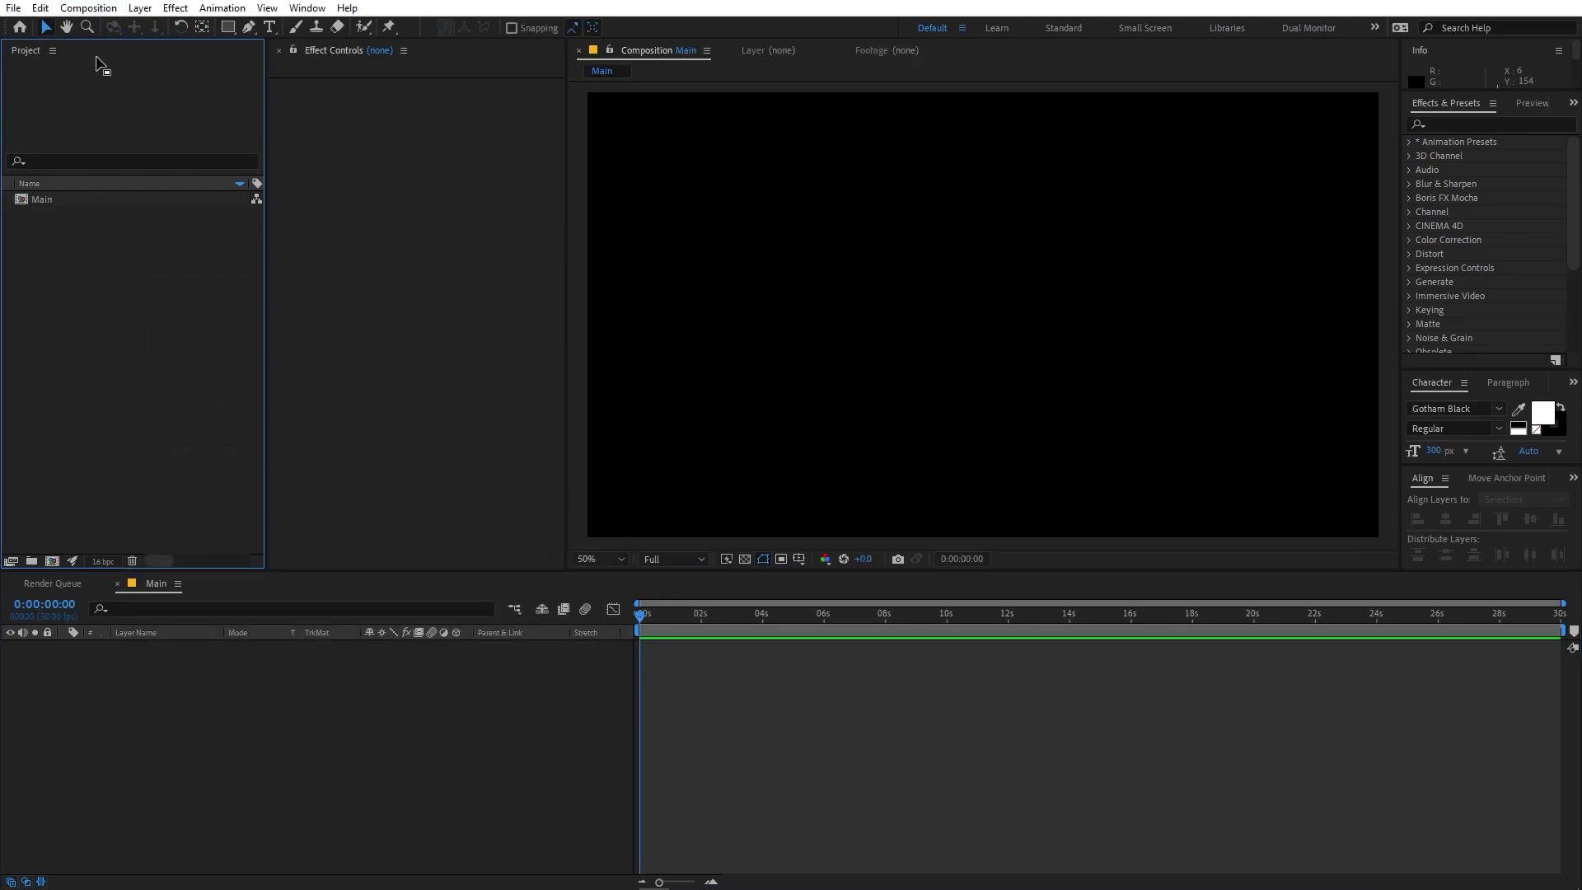
pyautogui.click(38, 200)
pyautogui.hotkey('ctrl', 'd')
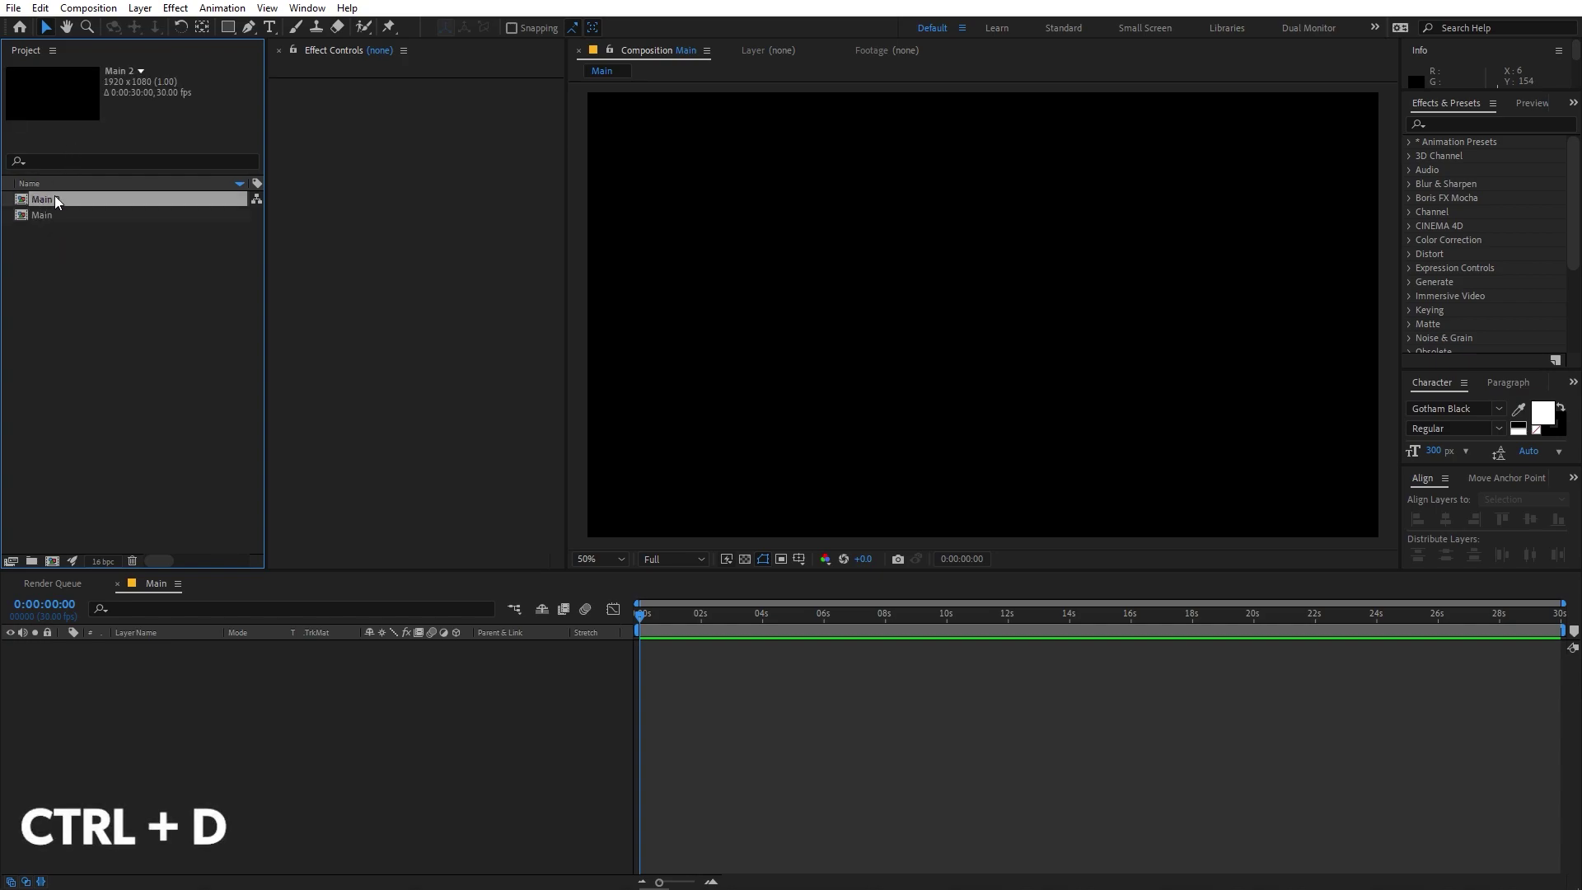
pyautogui.press('Return')
pyautogui.write('T')
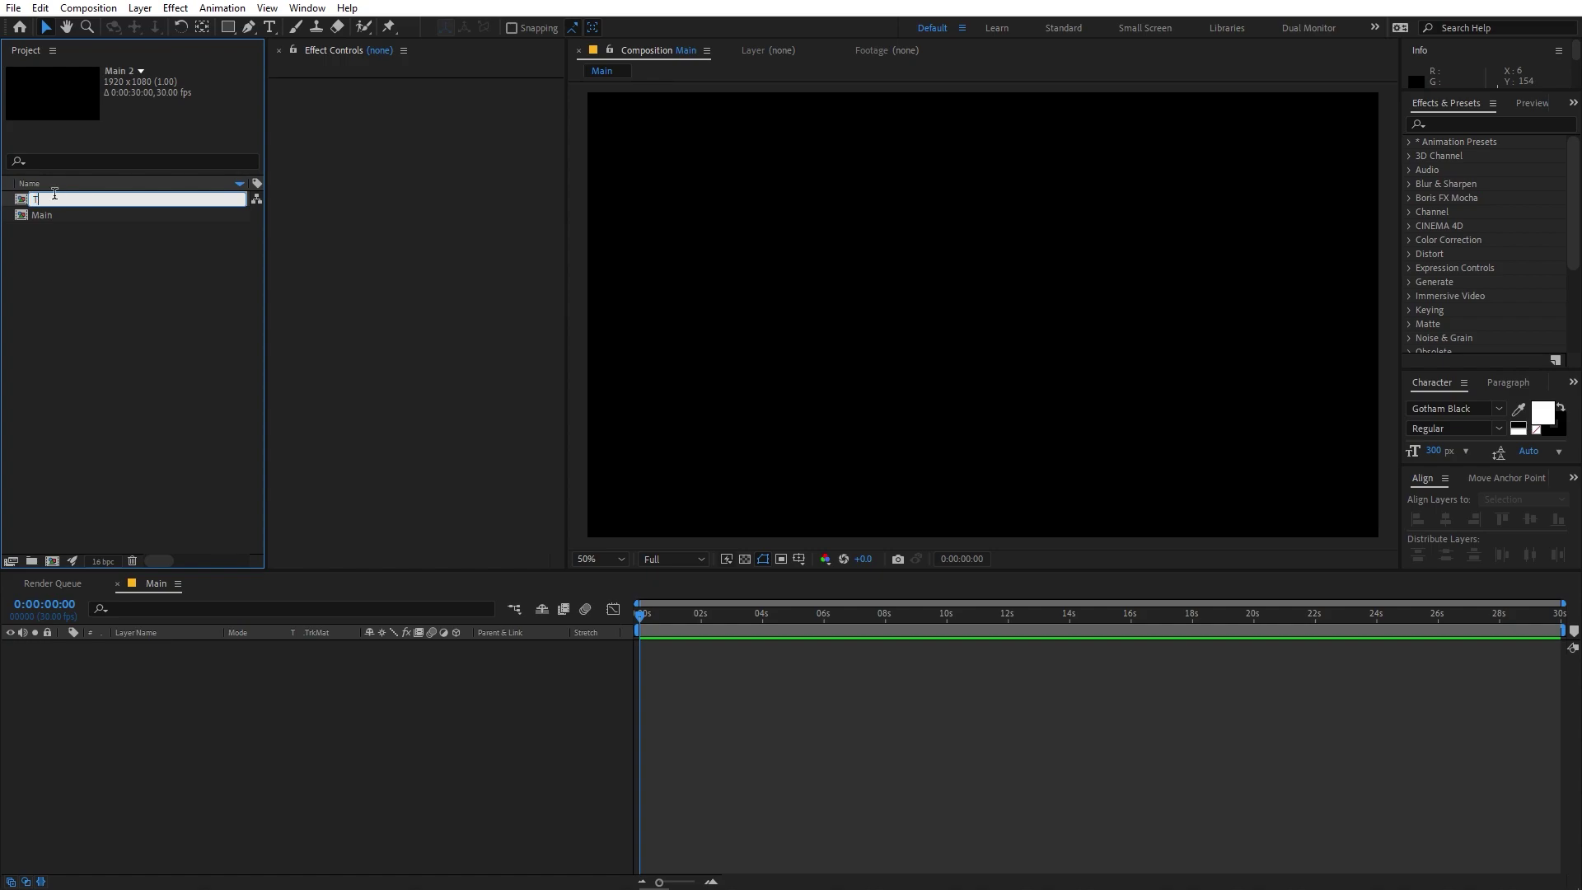
pyautogui.write('ext')
pyautogui.press('Return')
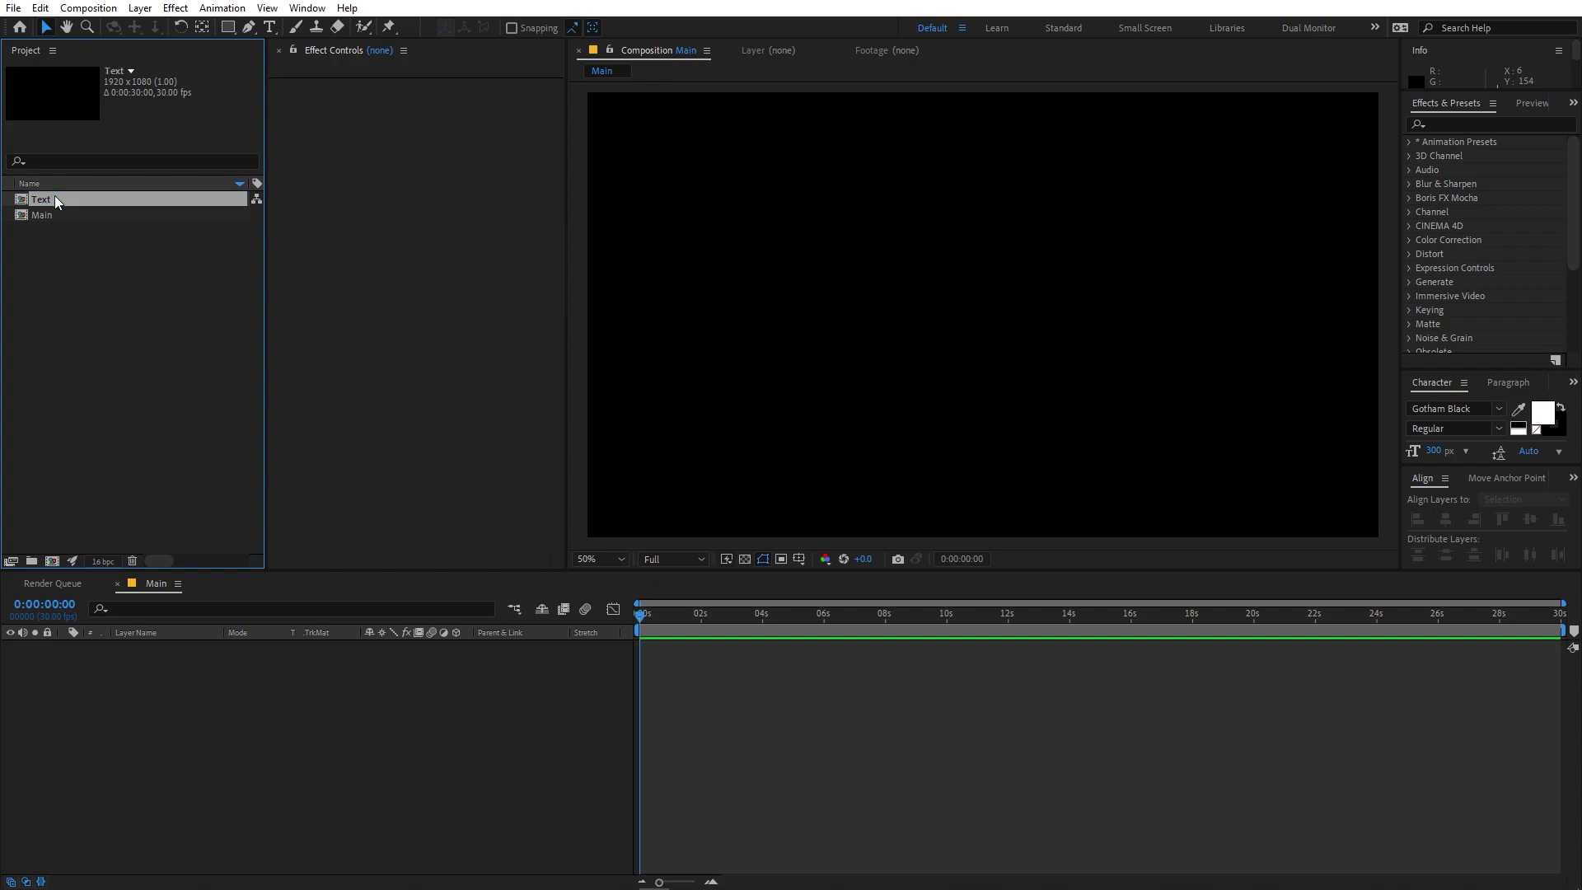
pyautogui.doubleClick(56, 198)
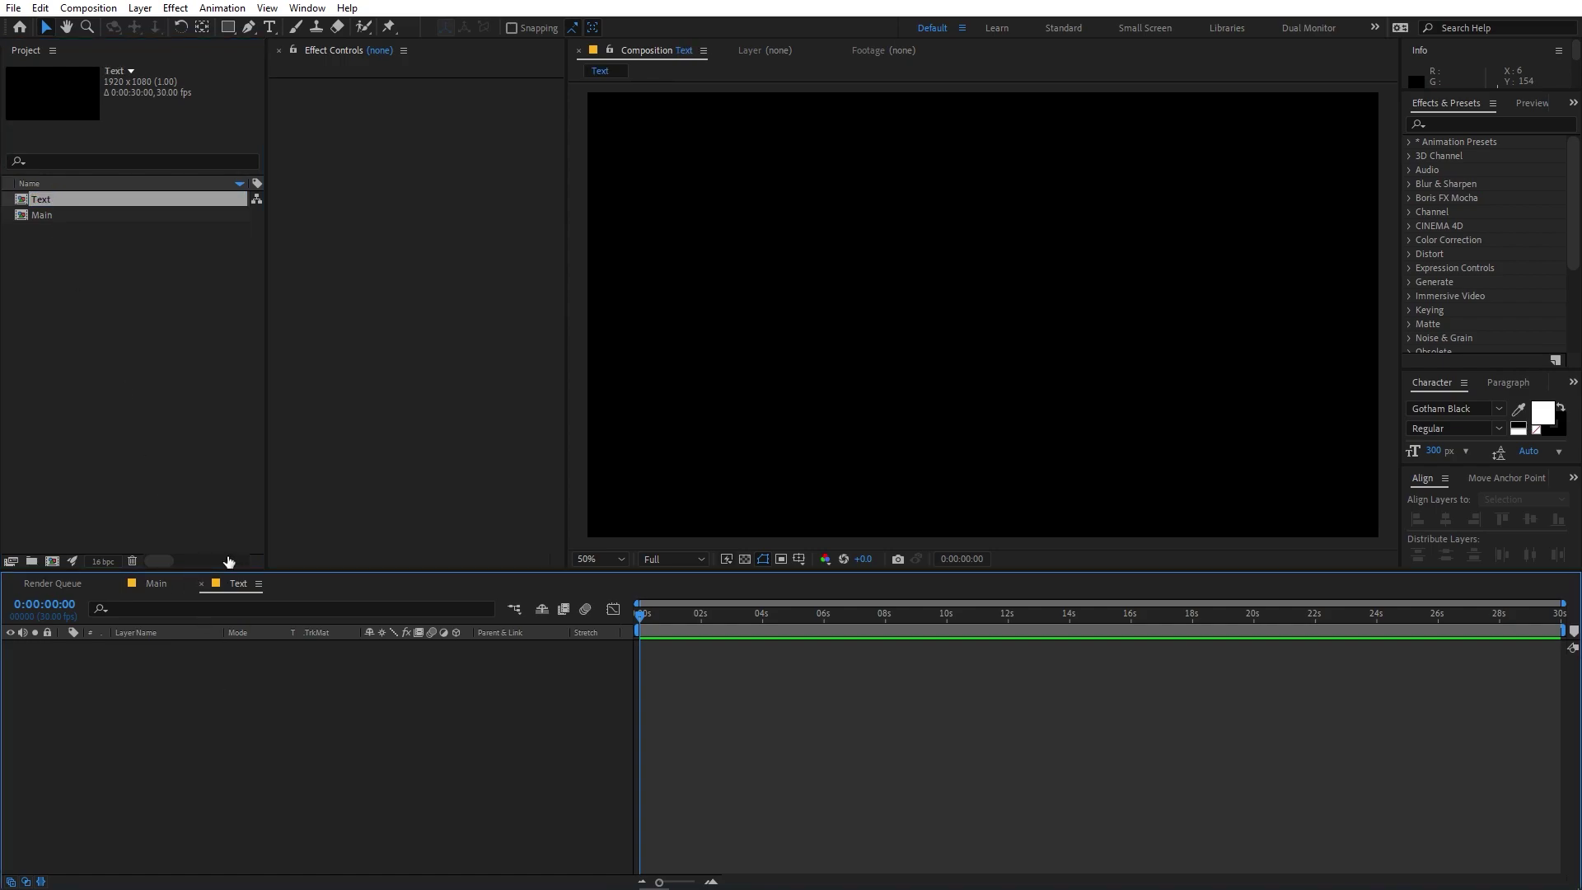
# Step: Add a KINETIC TYPOGRAPHY text layer centred horizontally and vertically in the frame
pyautogui.click(269, 29)
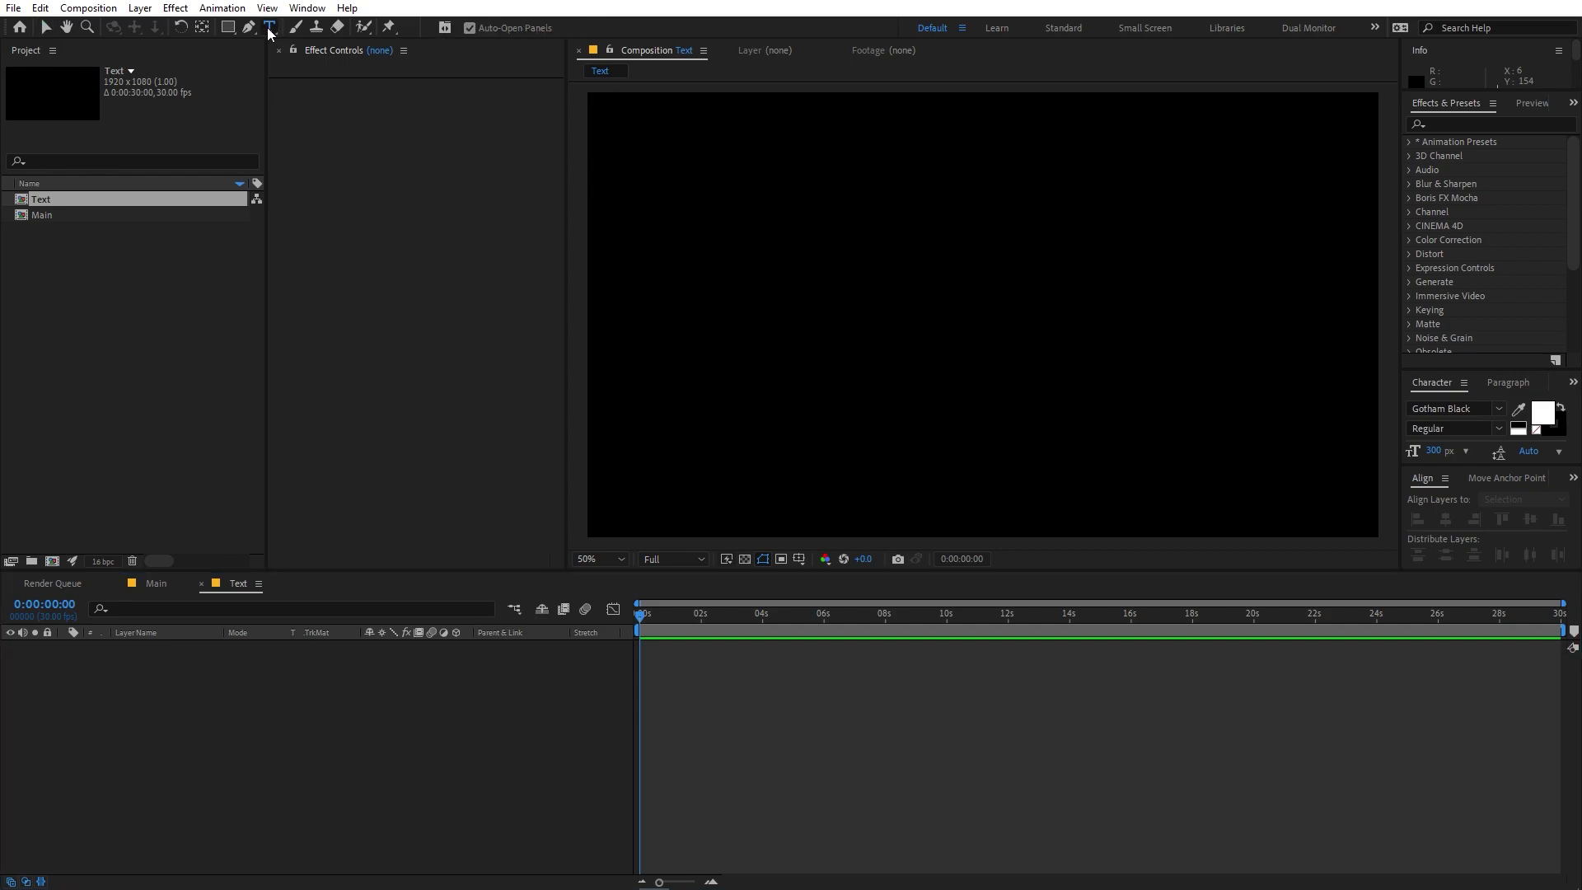
pyautogui.click(880, 313)
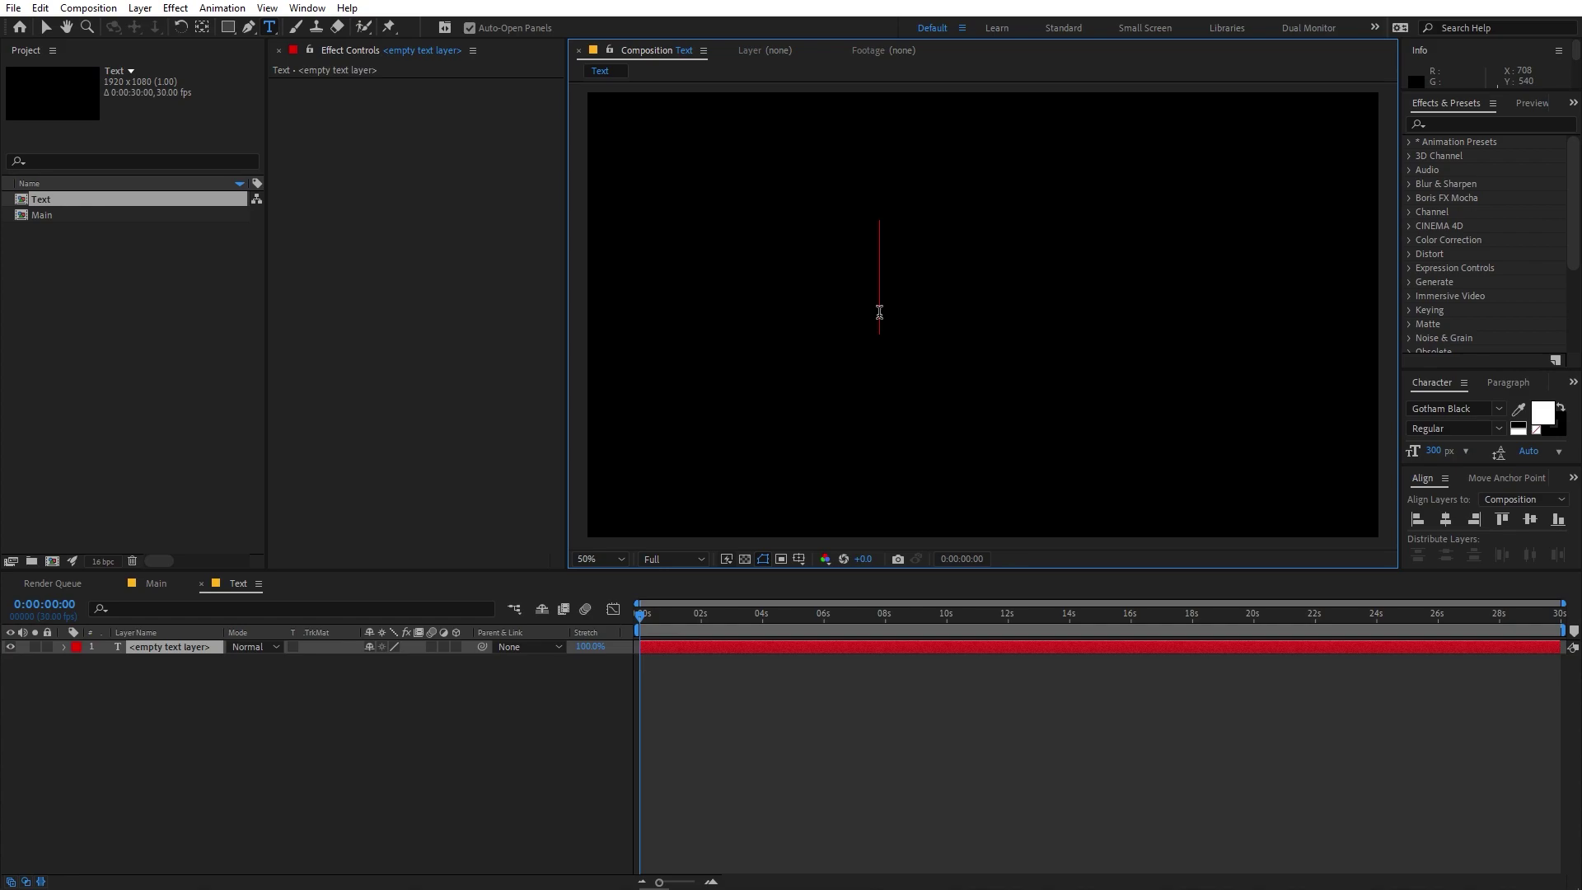
pyautogui.write('KINETIC TYPOGRAPHY')
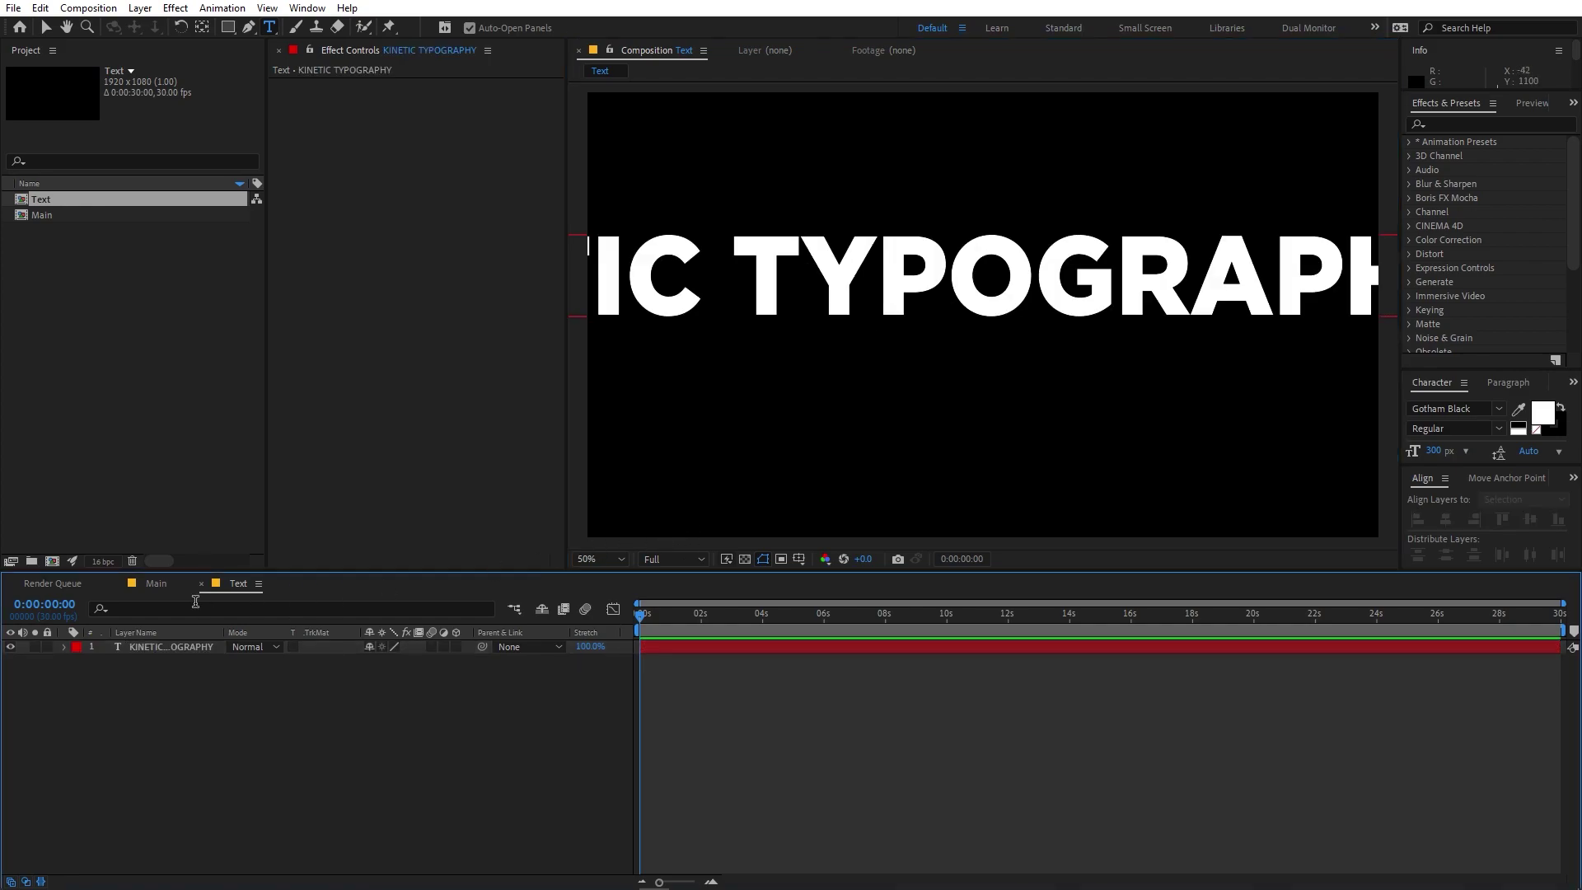
pyautogui.click(162, 650)
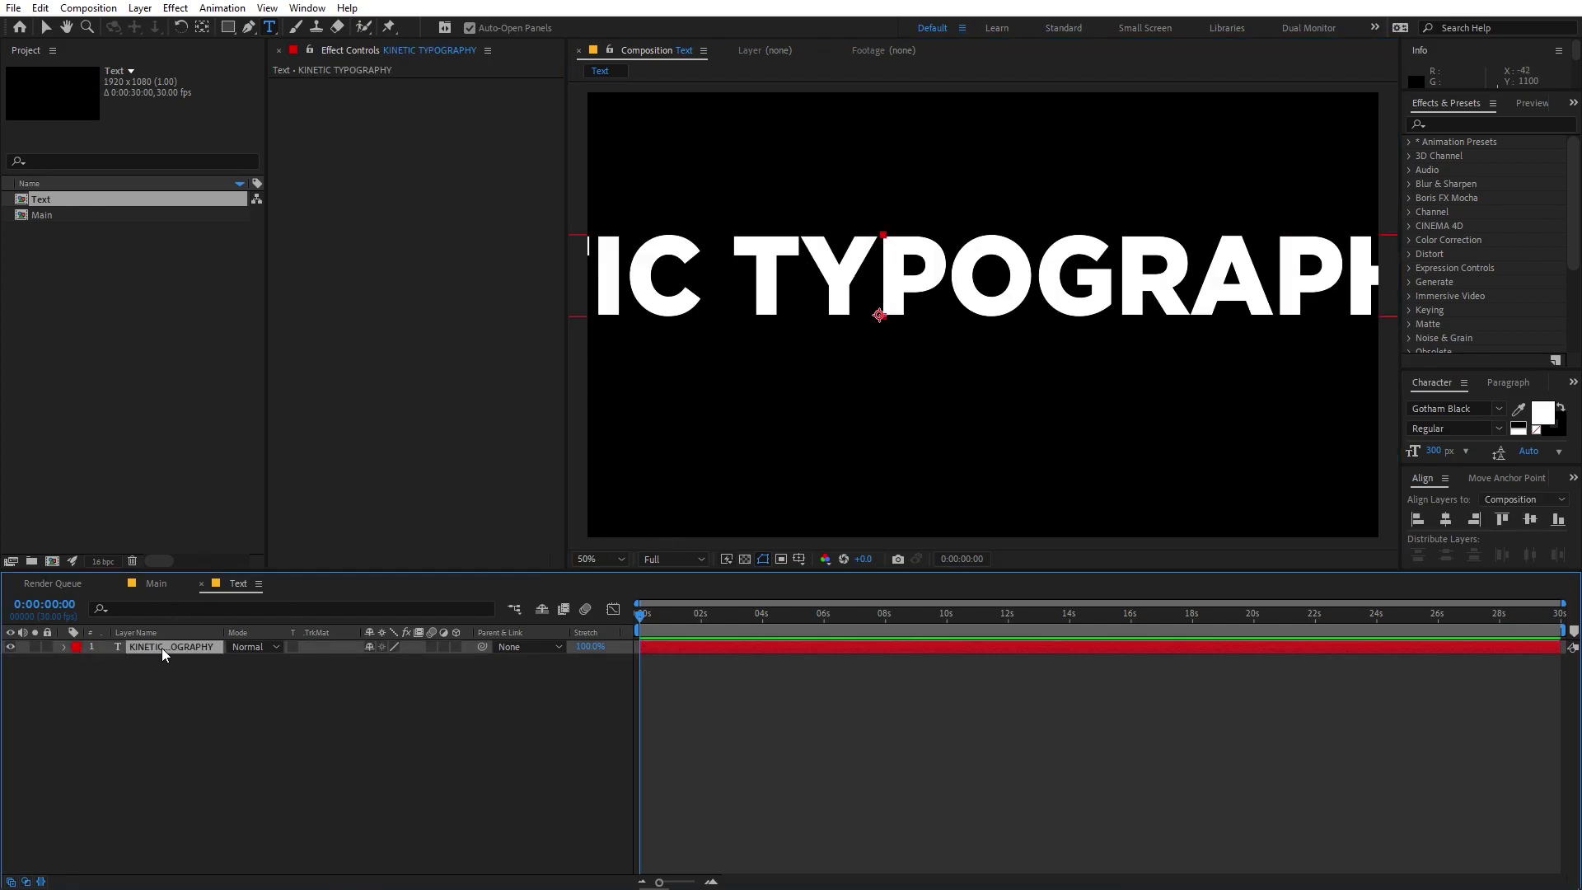
pyautogui.click(1445, 519)
pyautogui.click(1529, 519)
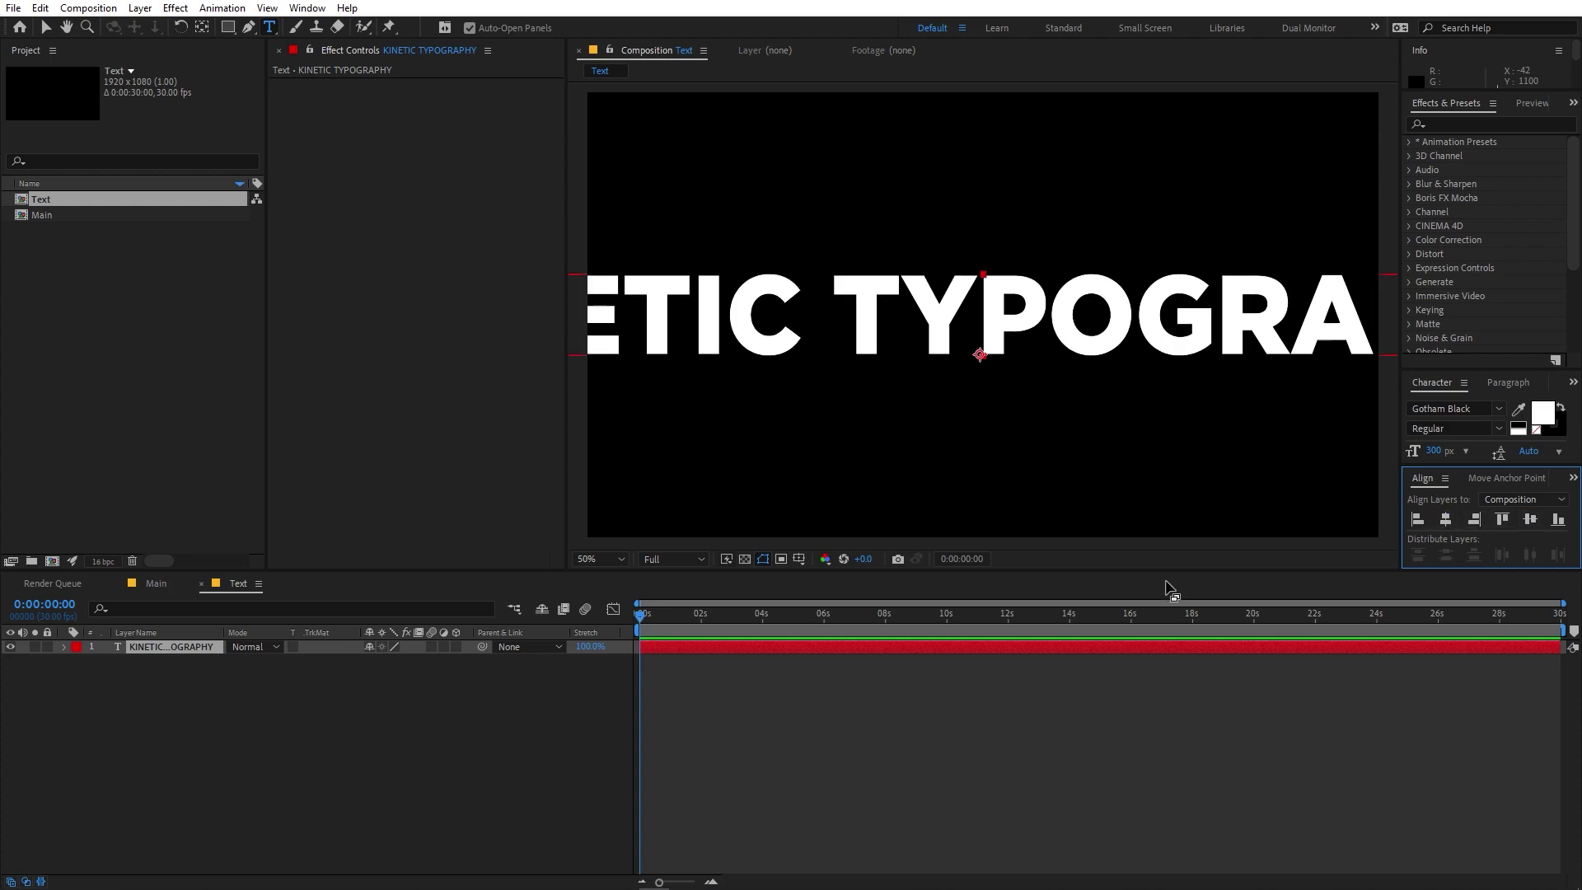
# Step: Scale the text layer down to about 35% so it fits the frame
pyautogui.click(173, 646)
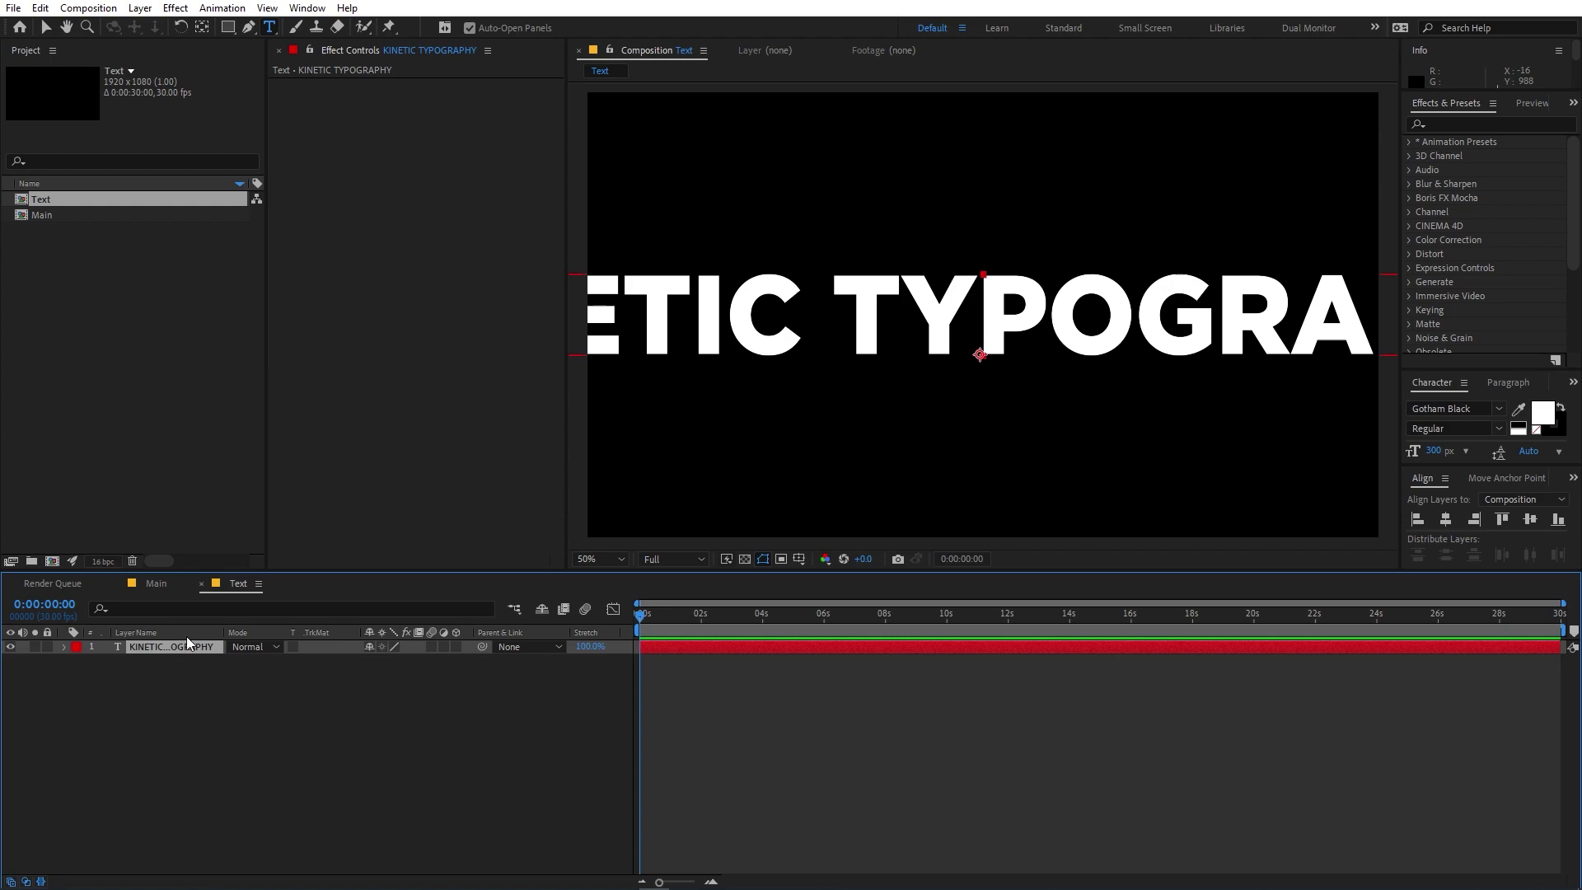
pyautogui.click(203, 27)
pyautogui.click(168, 638)
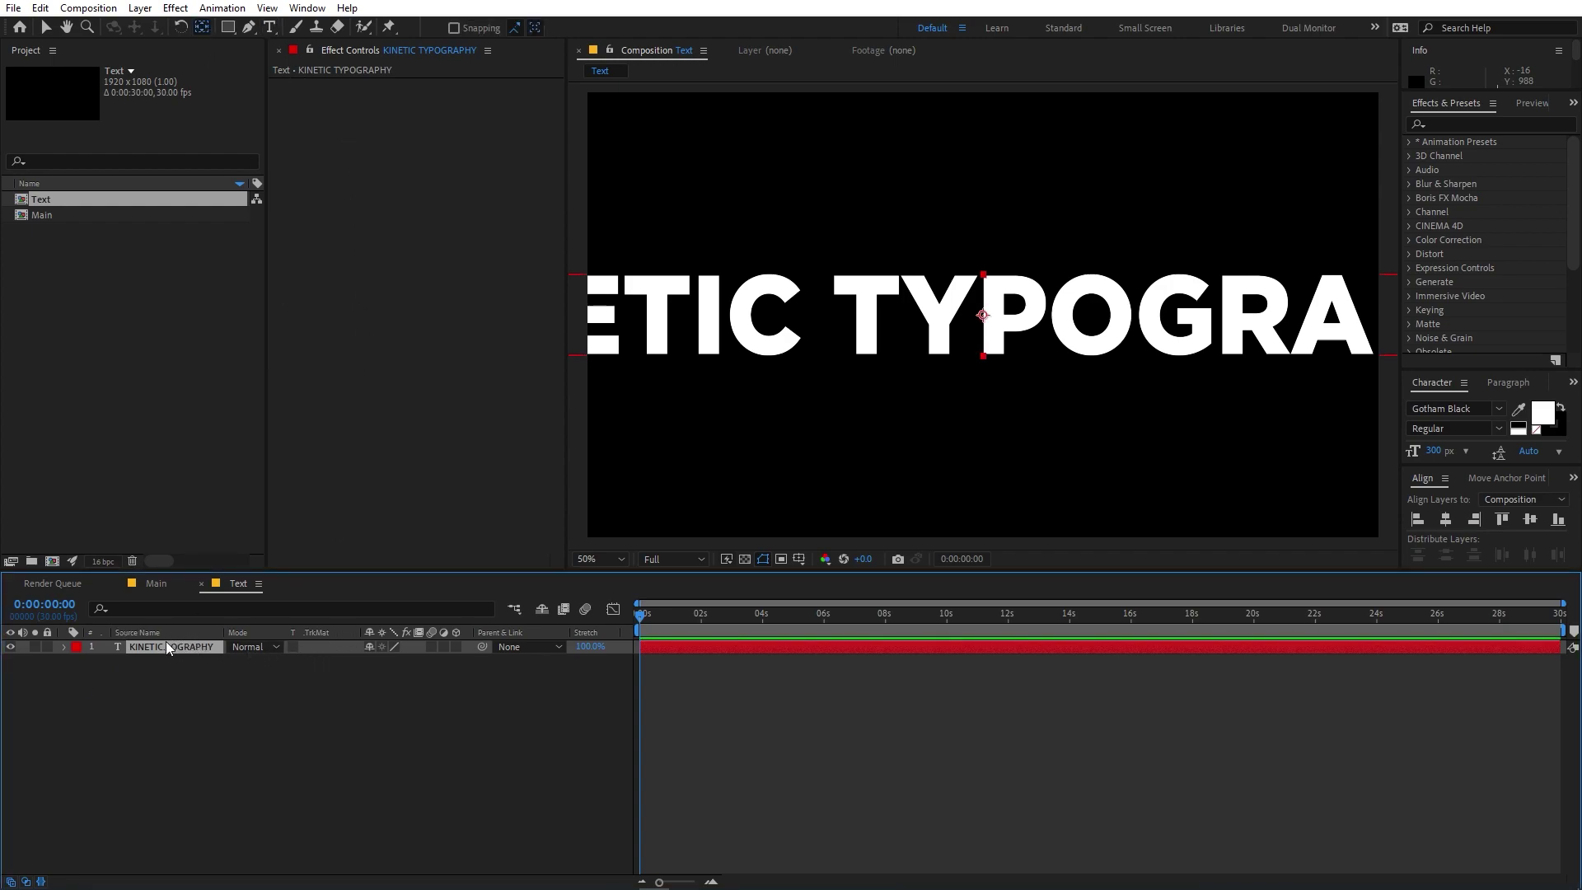
pyautogui.press('s')
pyautogui.moveTo(401, 666); pyautogui.dragTo(293, 671)
pyautogui.click(293, 717)
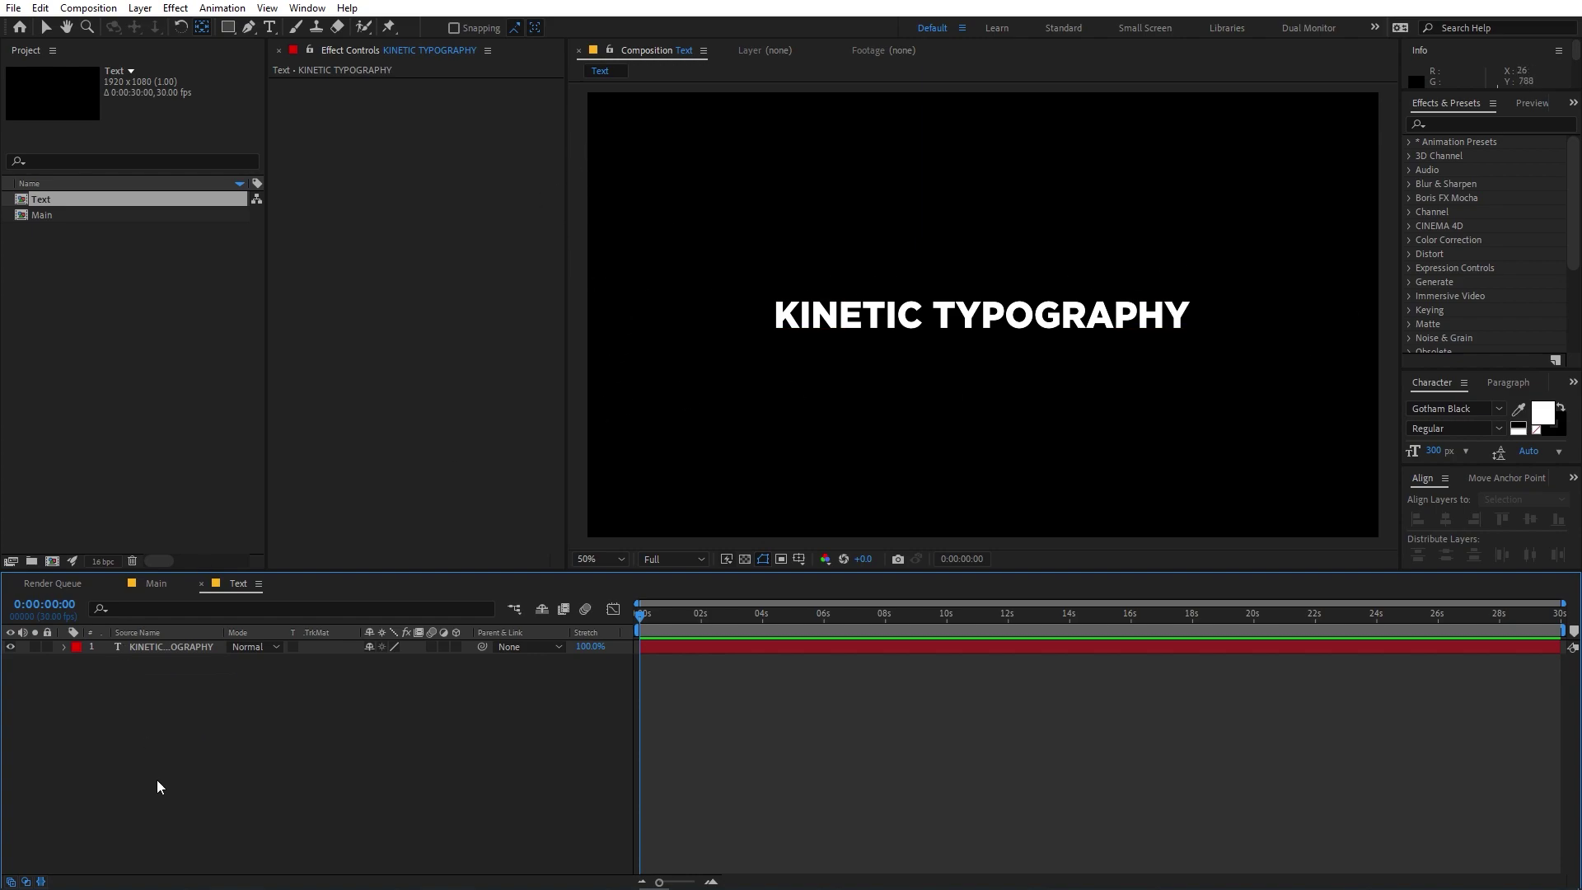
# Step: Resize the Text composition to 1000×90 in Composition Settings
pyautogui.click(90, 9)
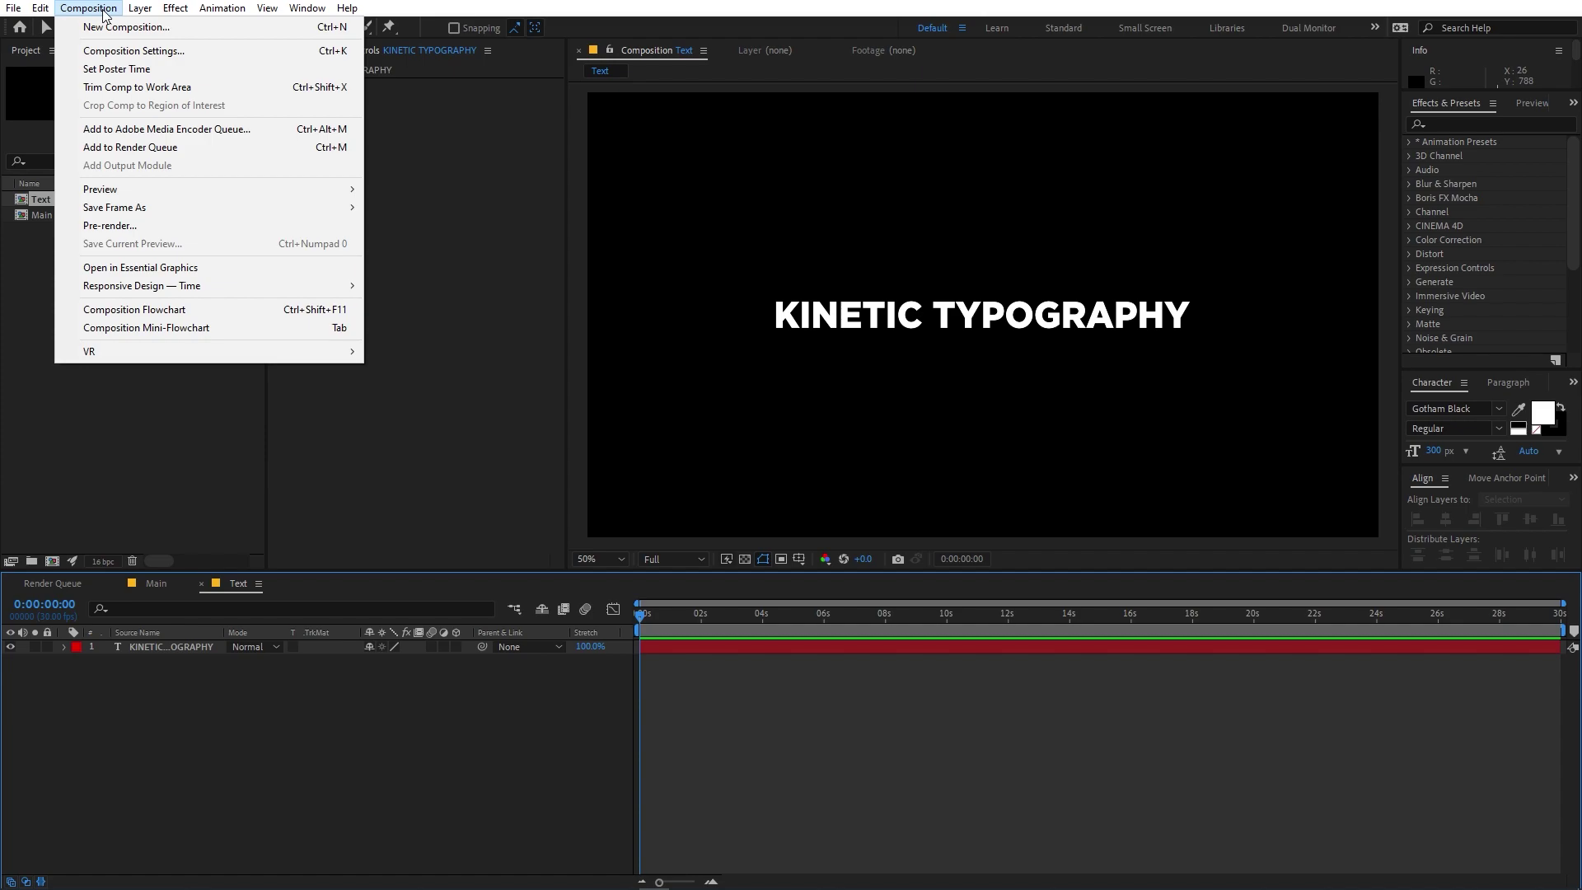
pyautogui.click(124, 51)
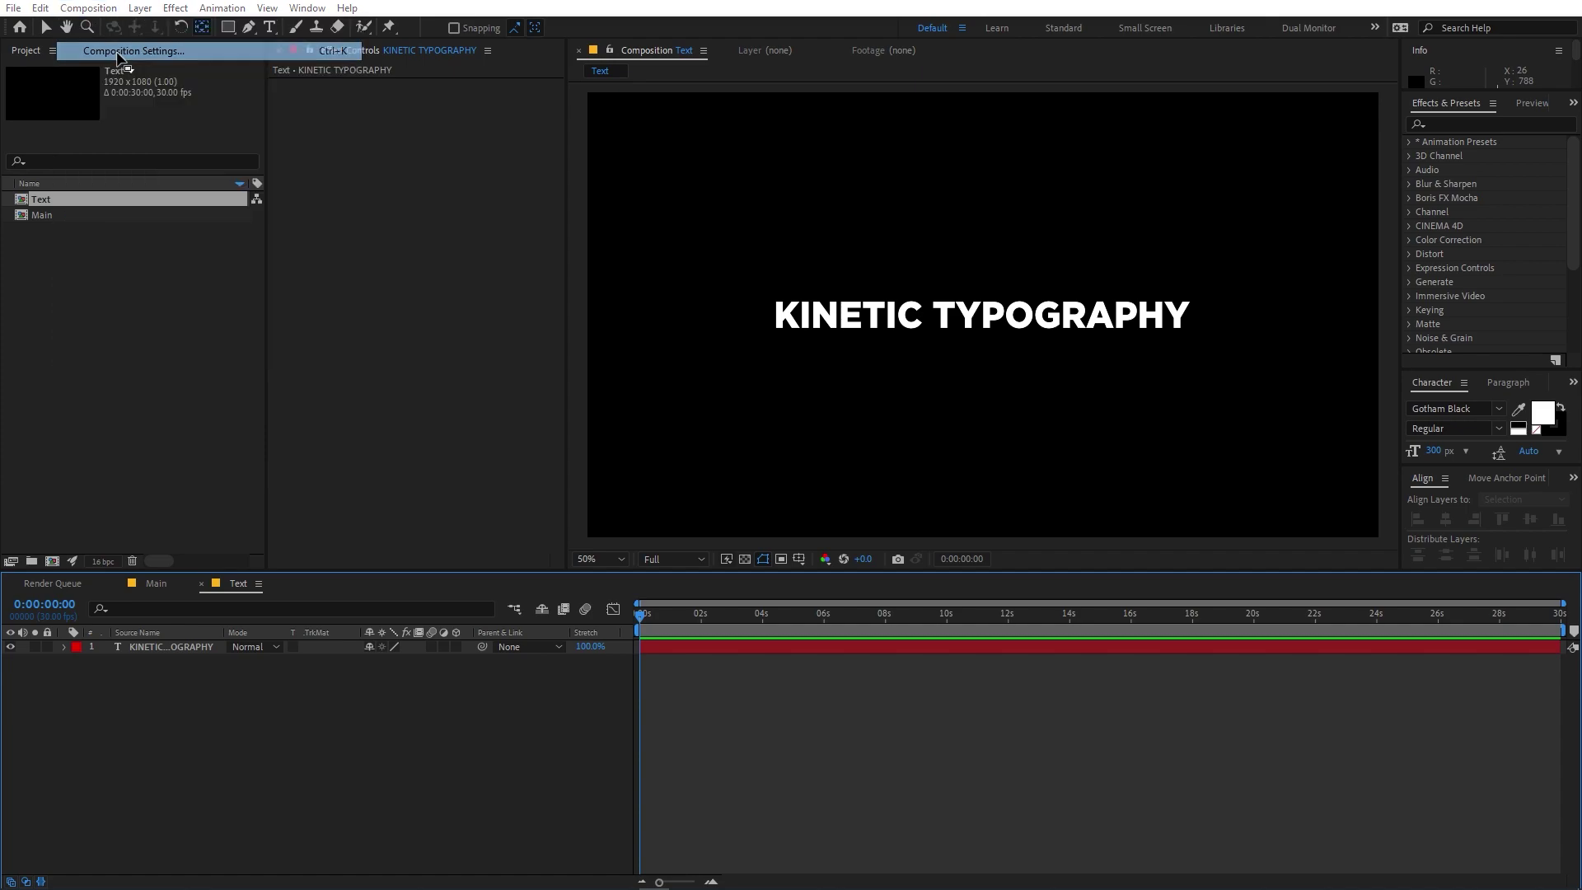
pyautogui.click(254, 401)
pyautogui.write('1596')
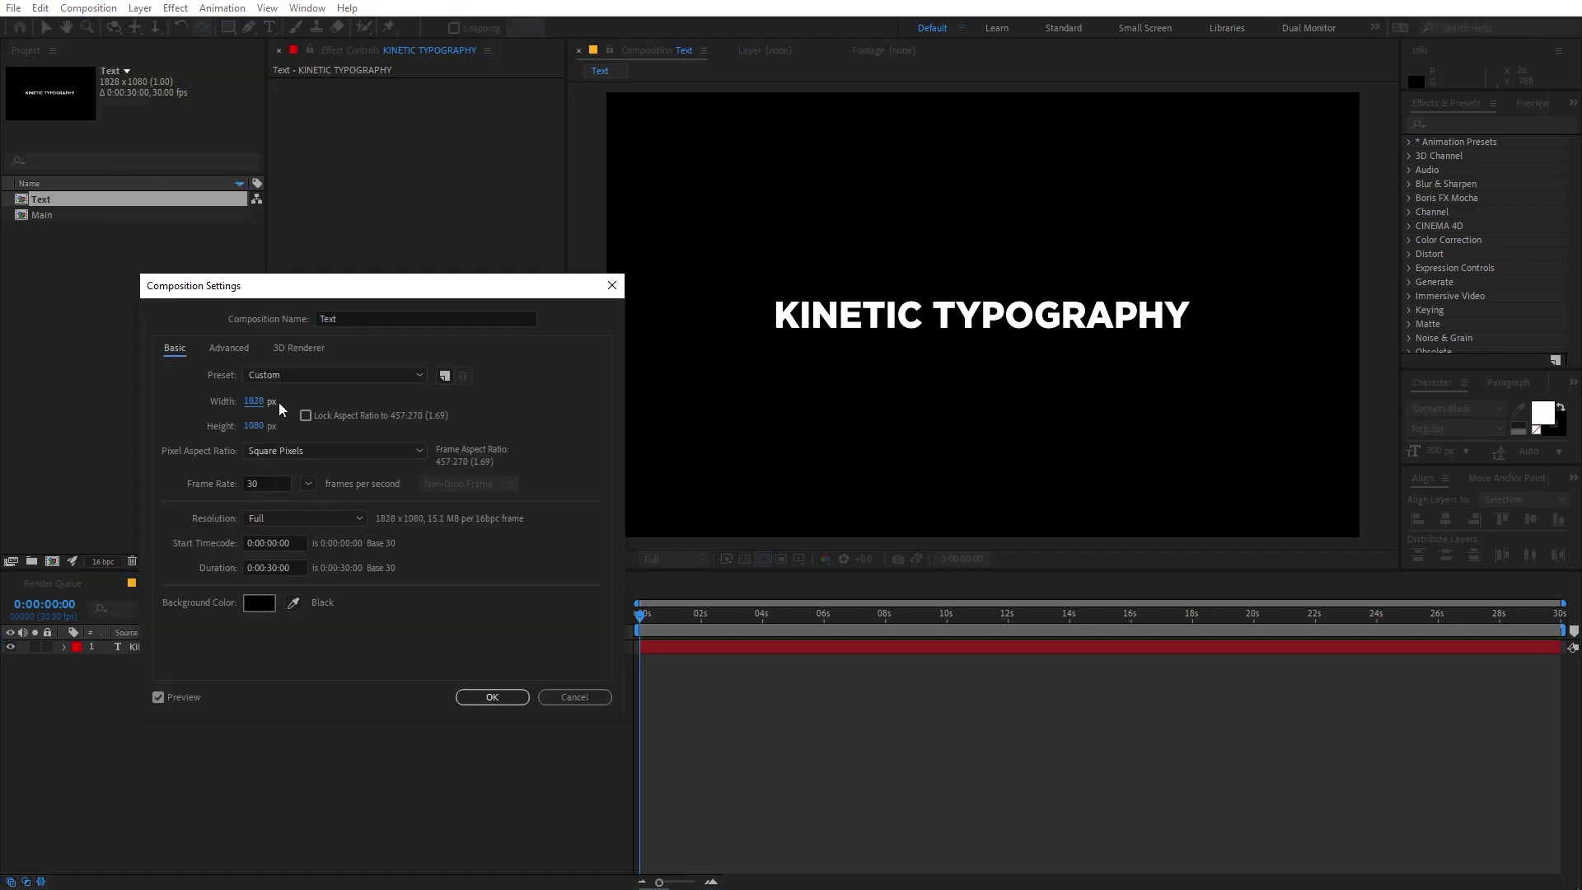
pyautogui.click(304, 400)
pyautogui.moveTo(254, 402); pyautogui.dragTo(72, 411)
pyautogui.moveTo(260, 433)
pyautogui.mouseDown()
pyautogui.moveTo(253, 401)
pyautogui.moveTo(270, 417)
pyautogui.mouseUp()
pyautogui.click(253, 402)
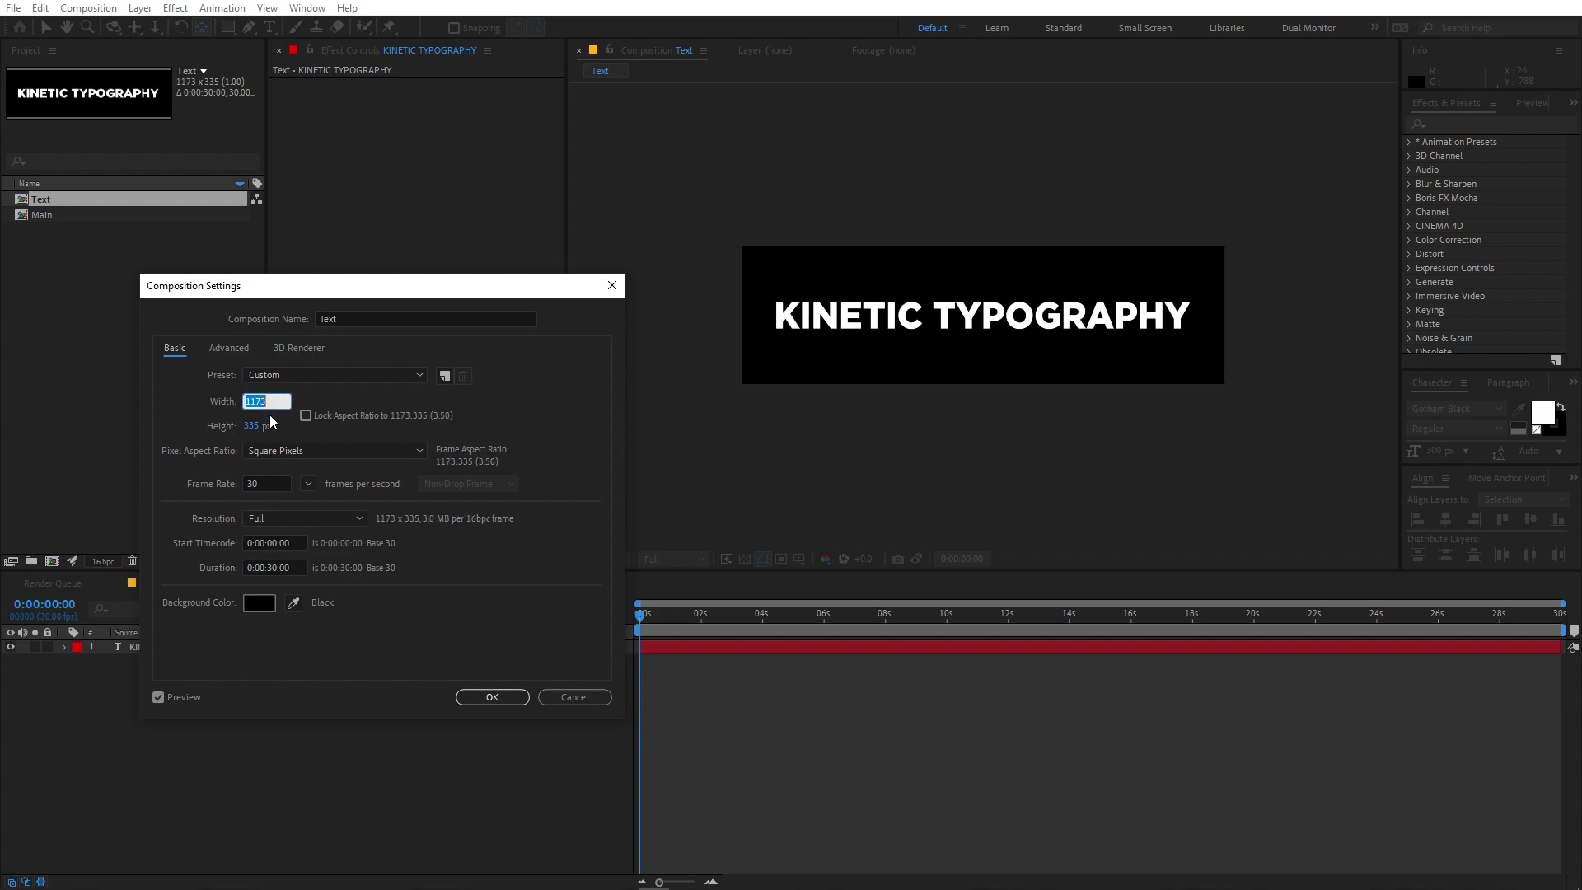
pyautogui.write('1000')
pyautogui.click(272, 422)
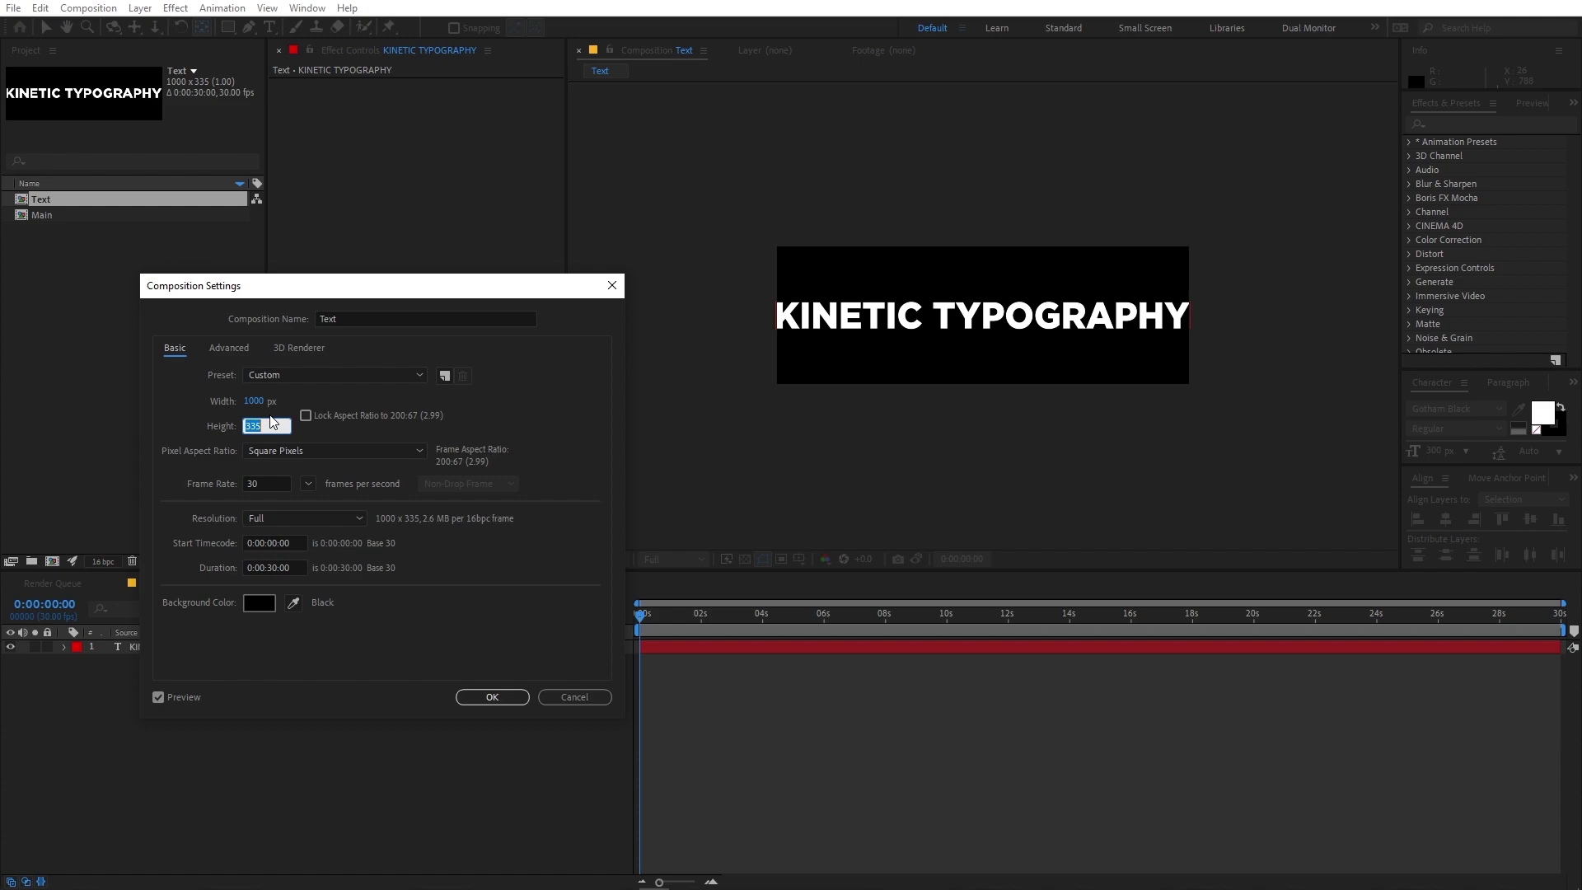
pyautogui.write('90')
pyautogui.press('Return')
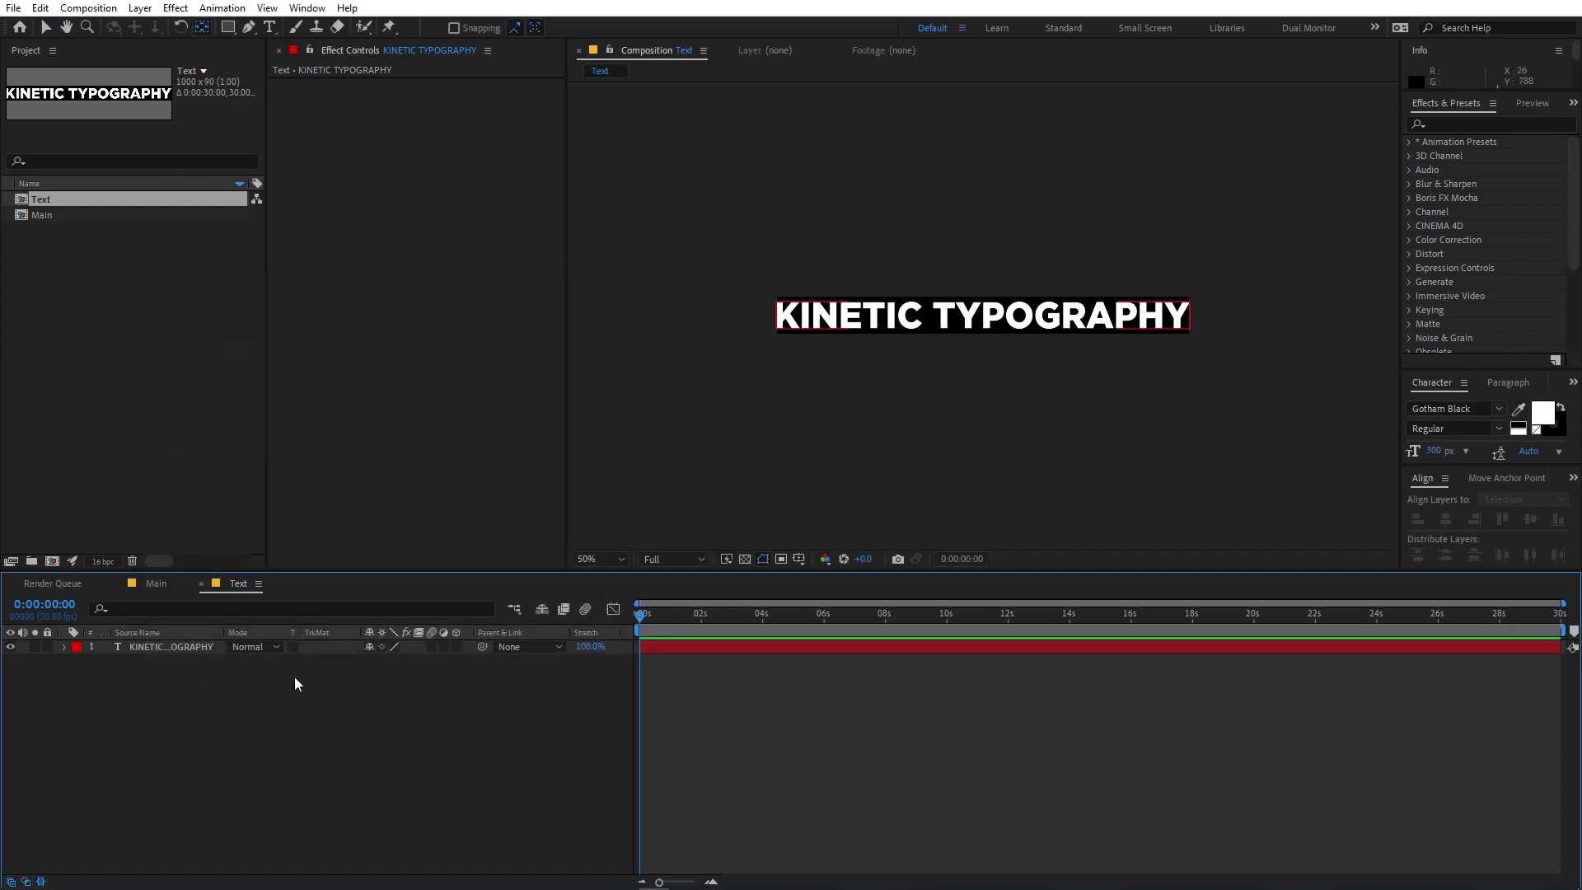
# Step: Scale the title to 31% to fit, then switch back to the Main composition
pyautogui.click(194, 646)
pyautogui.press('s')
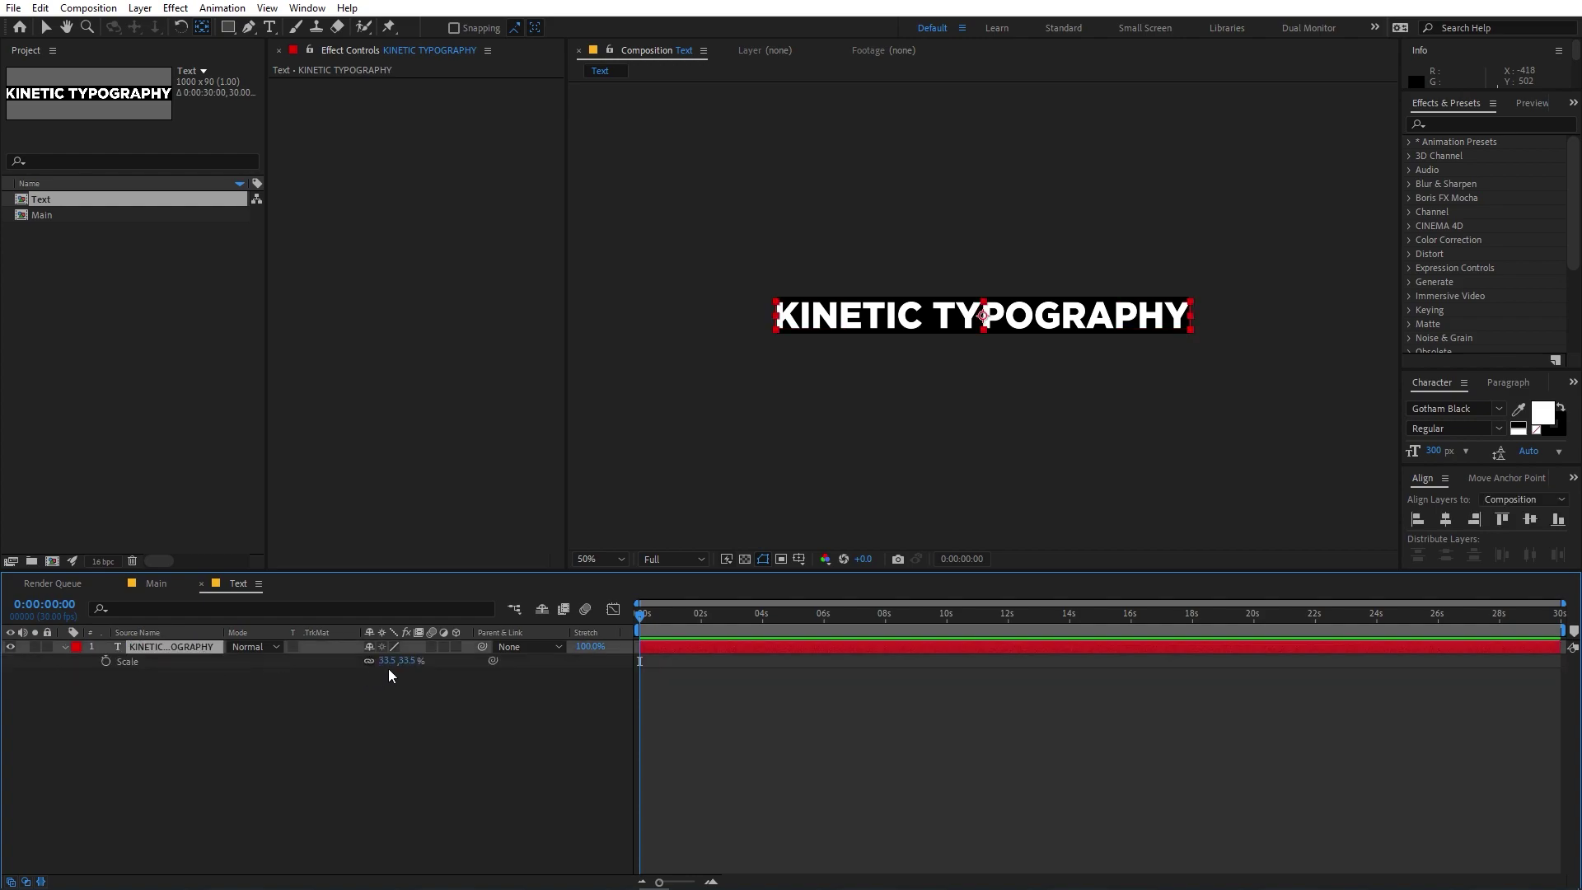
pyautogui.moveTo(397, 663); pyautogui.dragTo(370, 663)
pyautogui.click(758, 600)
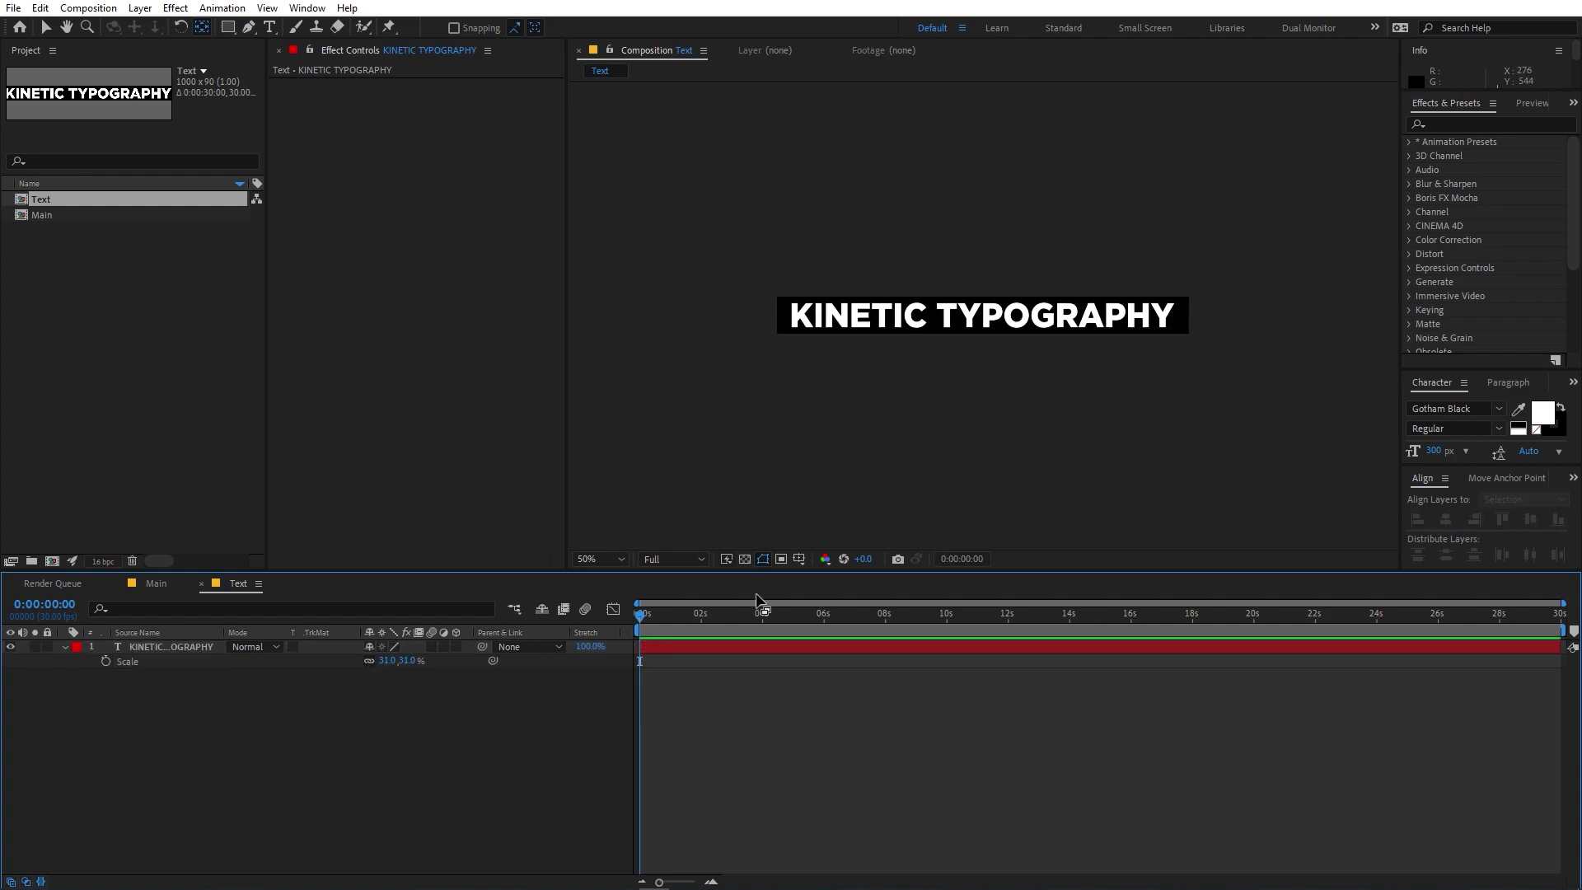
pyautogui.click(157, 582)
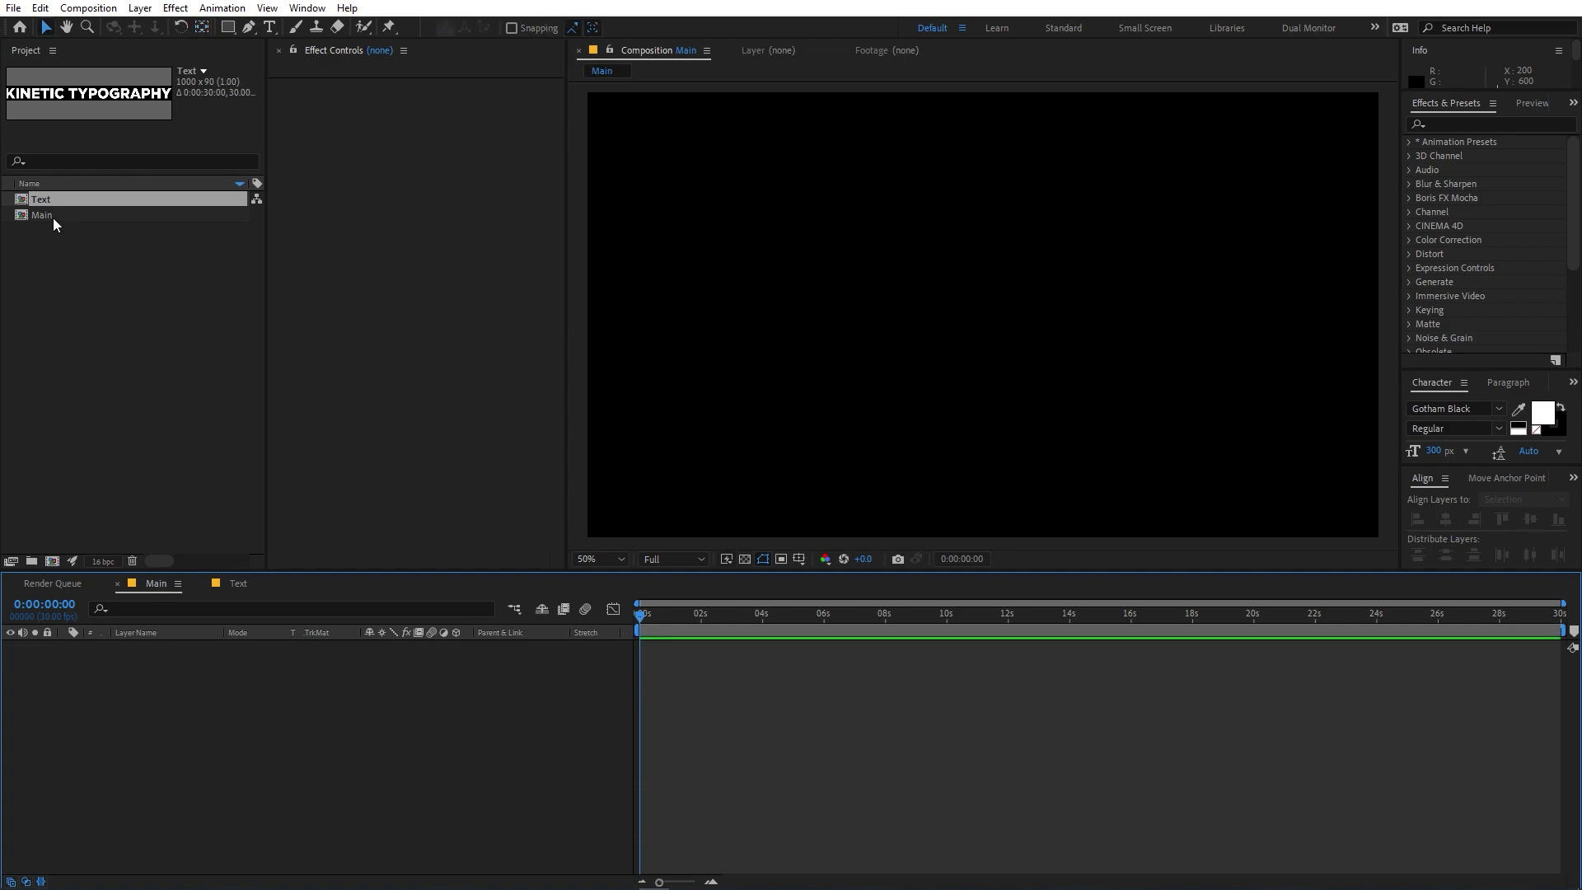
# Step: Place Text into Main and apply CC RepeTile with Expand Right 744 and Expand Left 812
pyautogui.moveTo(49, 201); pyautogui.dragTo(201, 684)
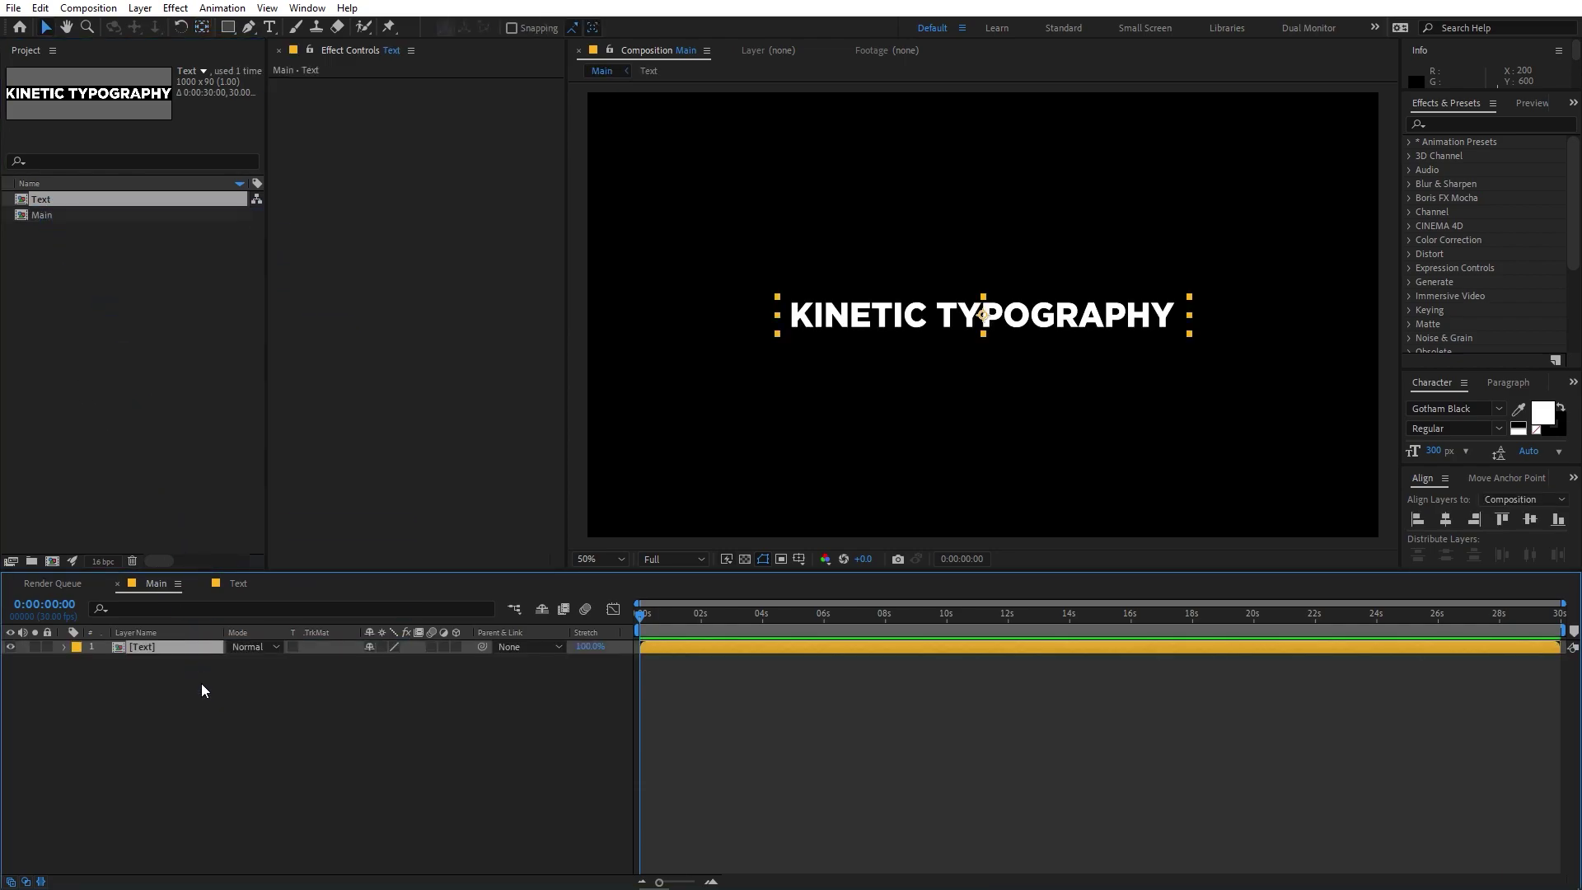
pyautogui.click(1470, 123)
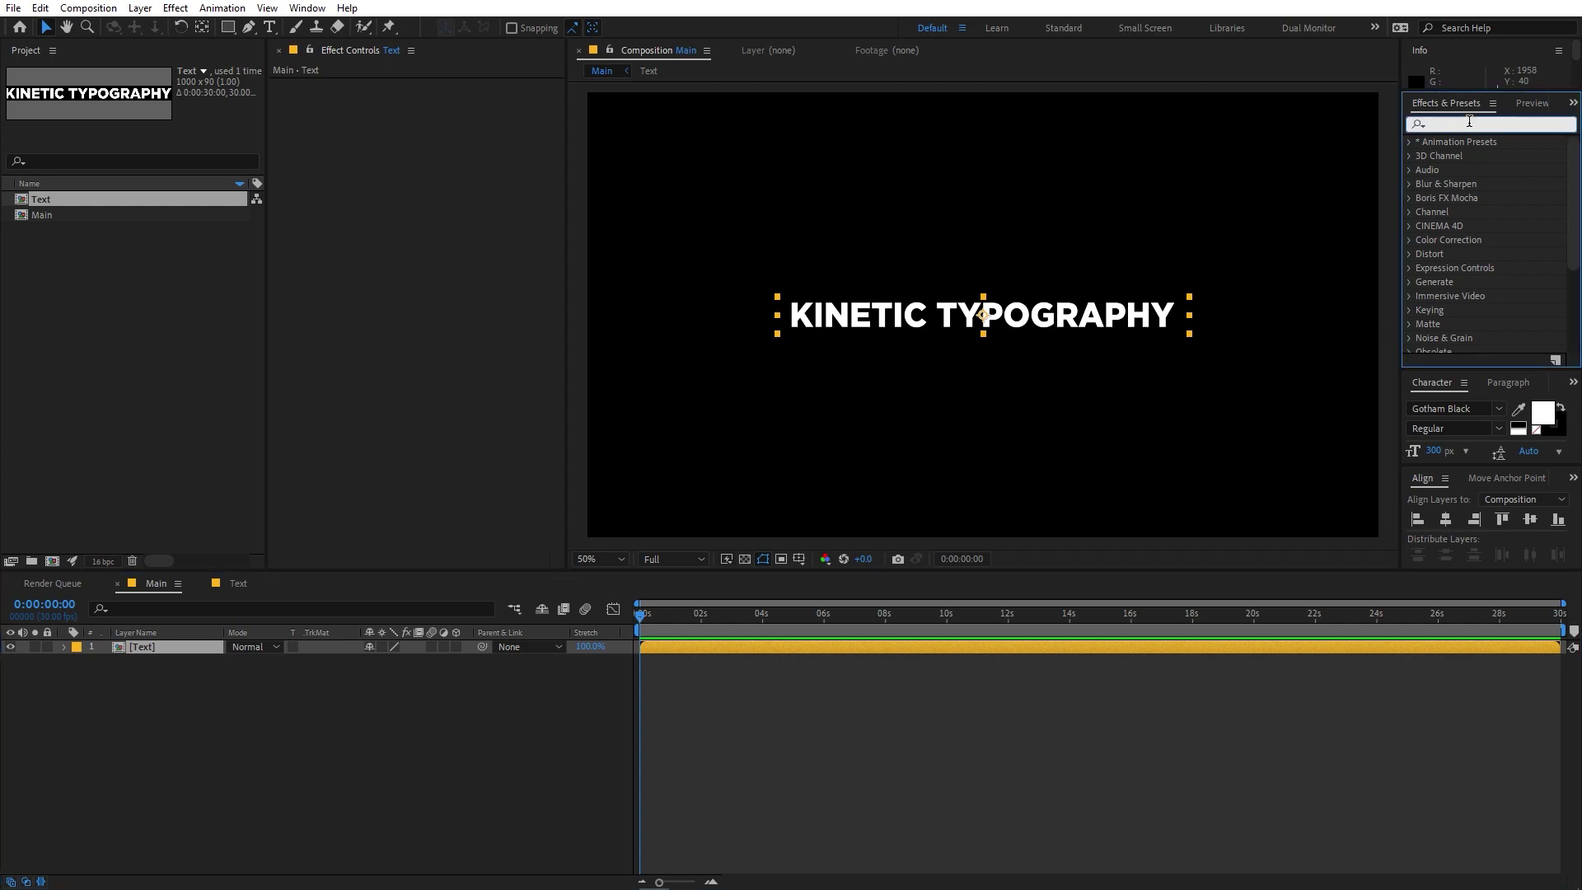
pyautogui.write('cc re')
pyautogui.moveTo(1471, 155); pyautogui.dragTo(183, 649)
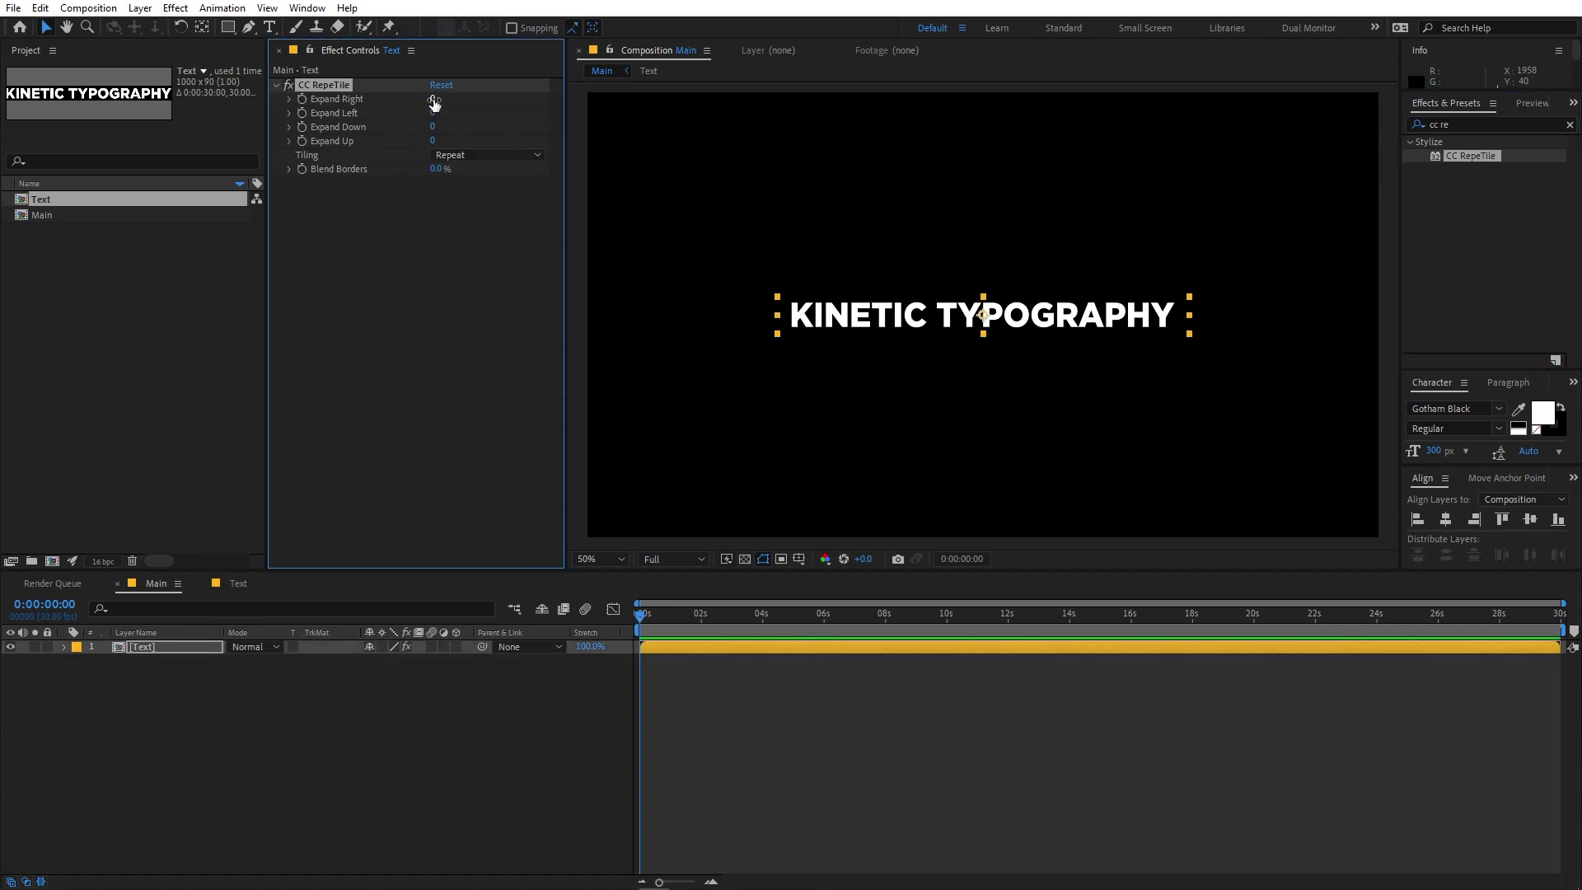
pyautogui.moveTo(434, 99); pyautogui.dragTo(933, 108)
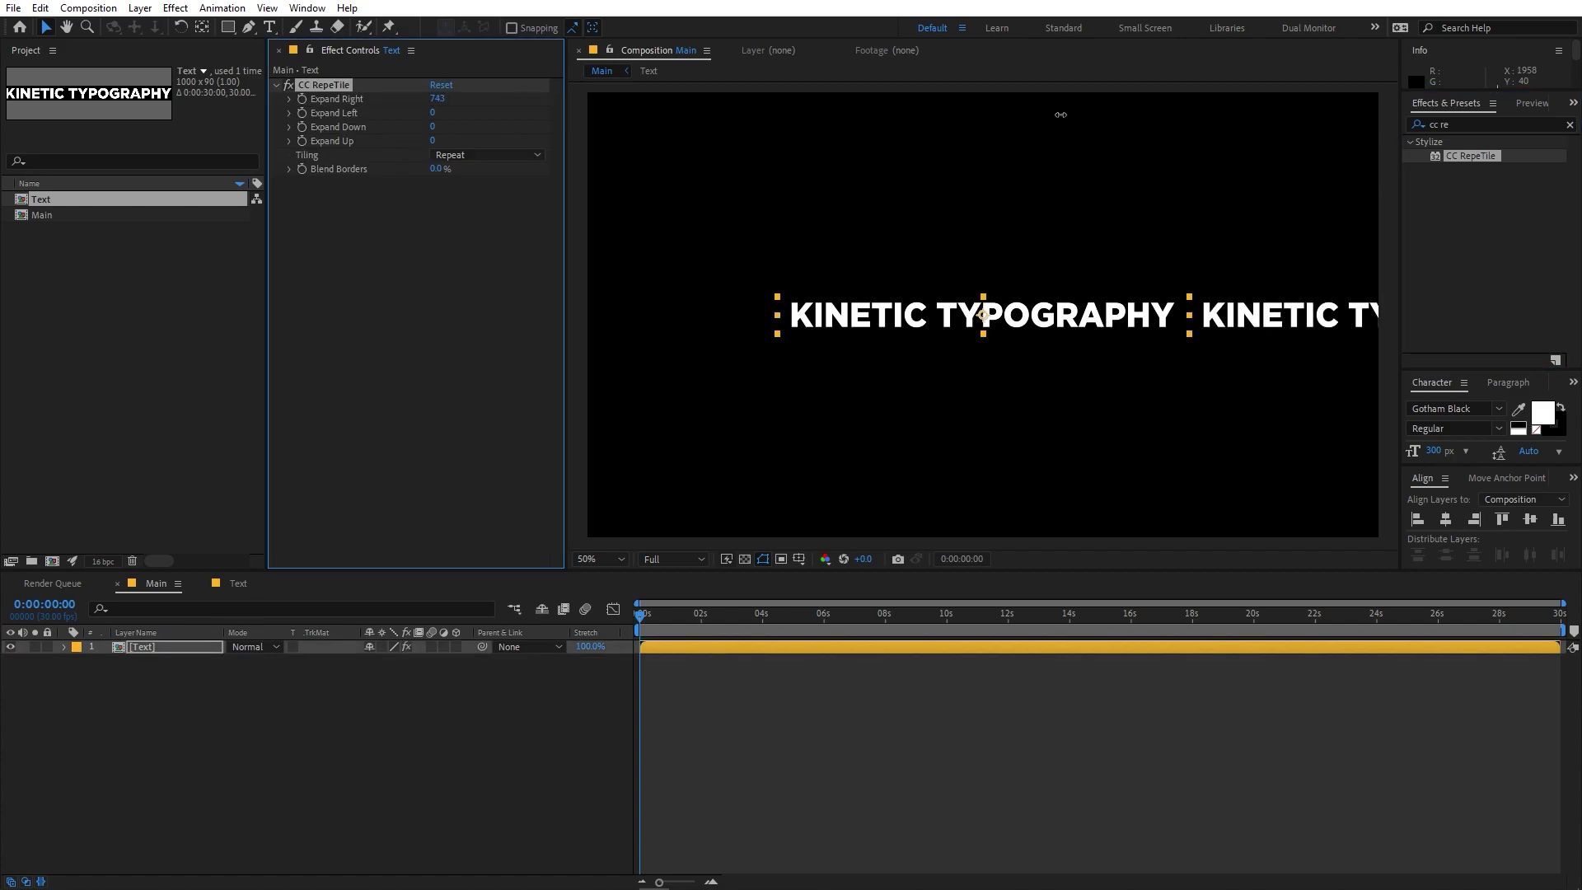
pyautogui.moveTo(1060, 114); pyautogui.dragTo(1063, 115)
pyautogui.moveTo(432, 113); pyautogui.dragTo(857, 116)
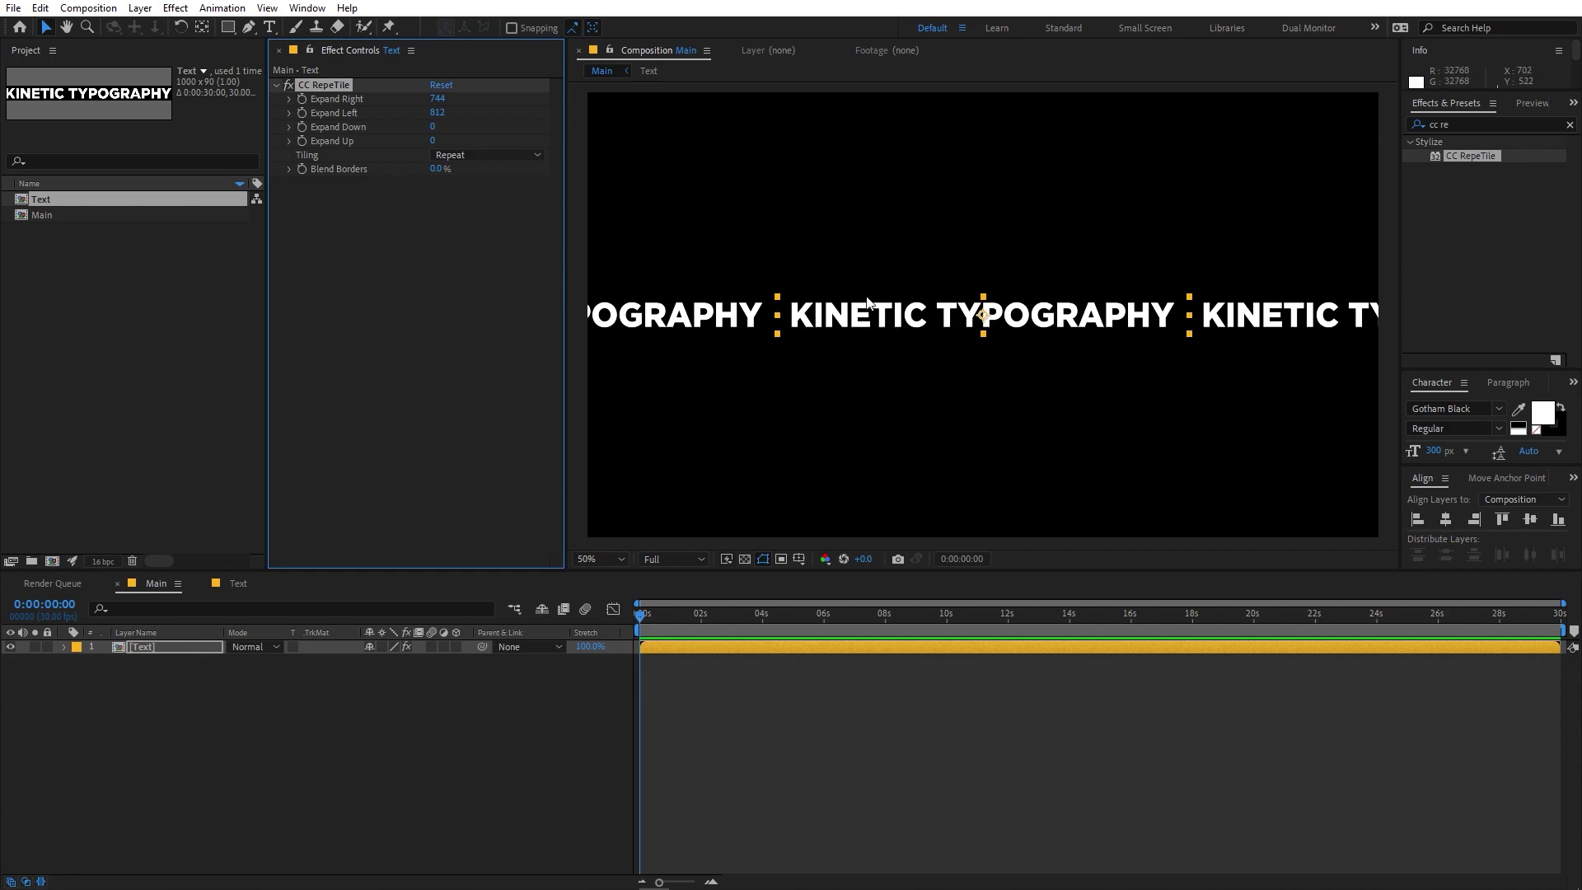
# Step: Apply the Offset effect to the Text layer and move it above CC RepeTile
pyautogui.click(1484, 124)
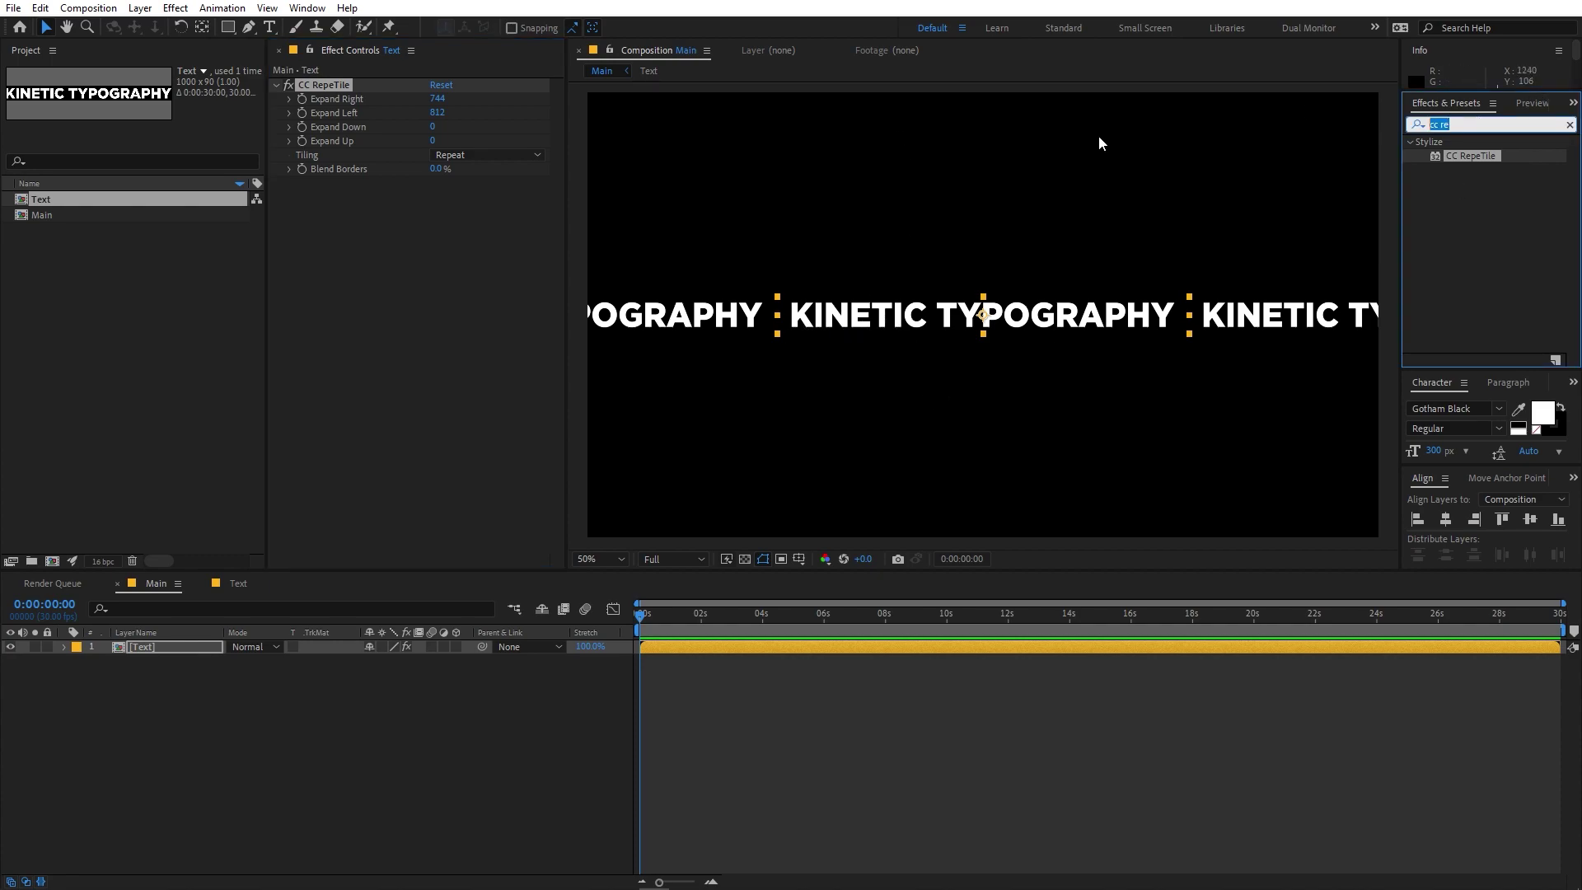
pyautogui.write('off')
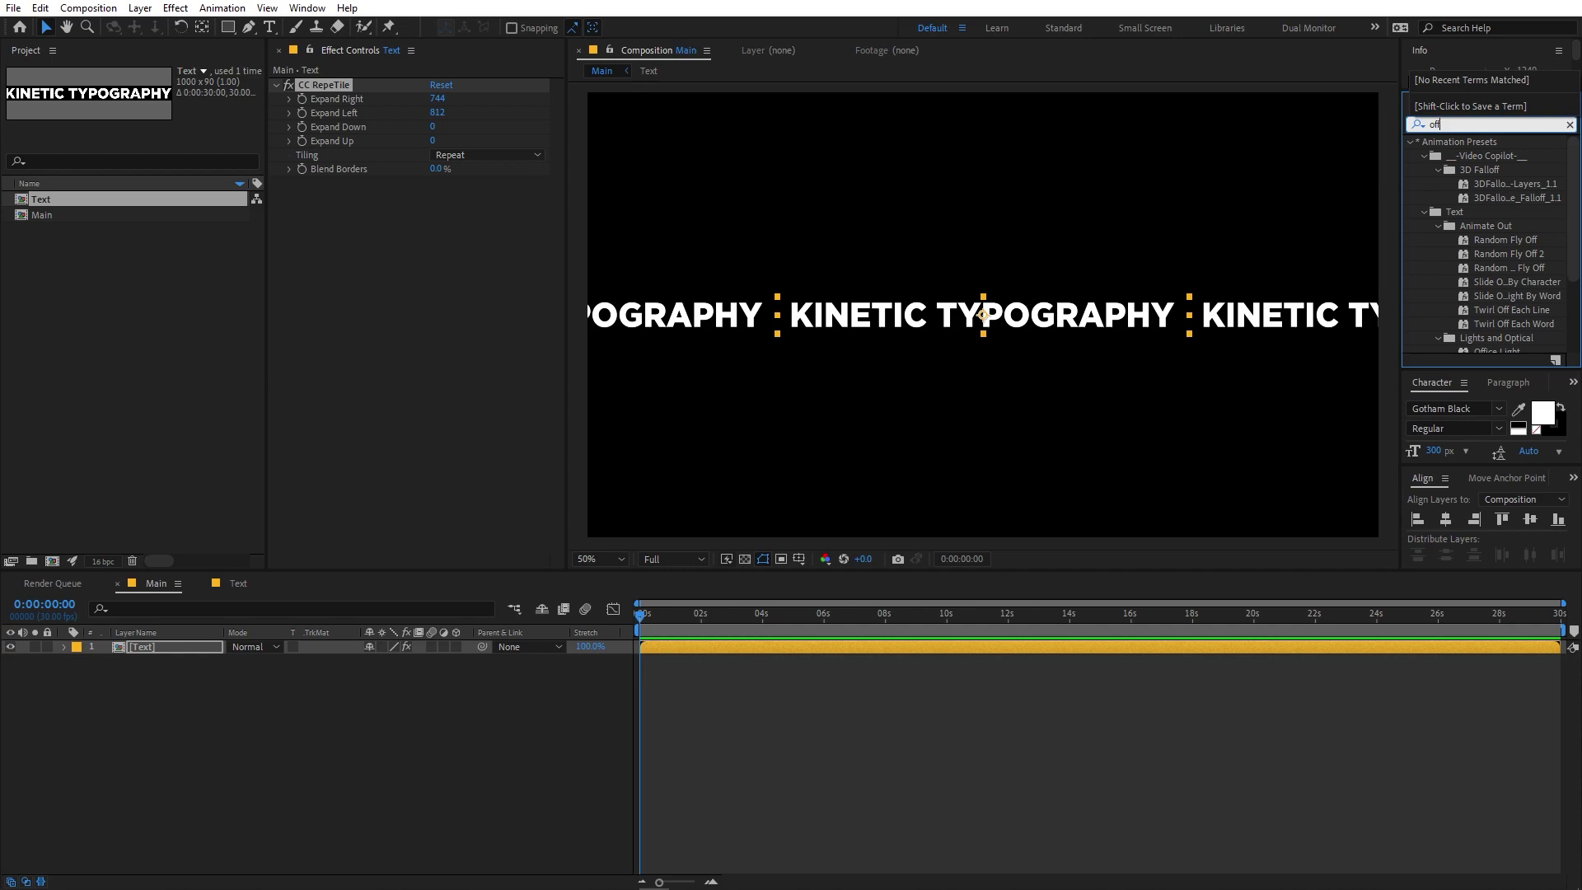
pyautogui.write('s')
pyautogui.moveTo(1473, 184); pyautogui.dragTo(481, 236)
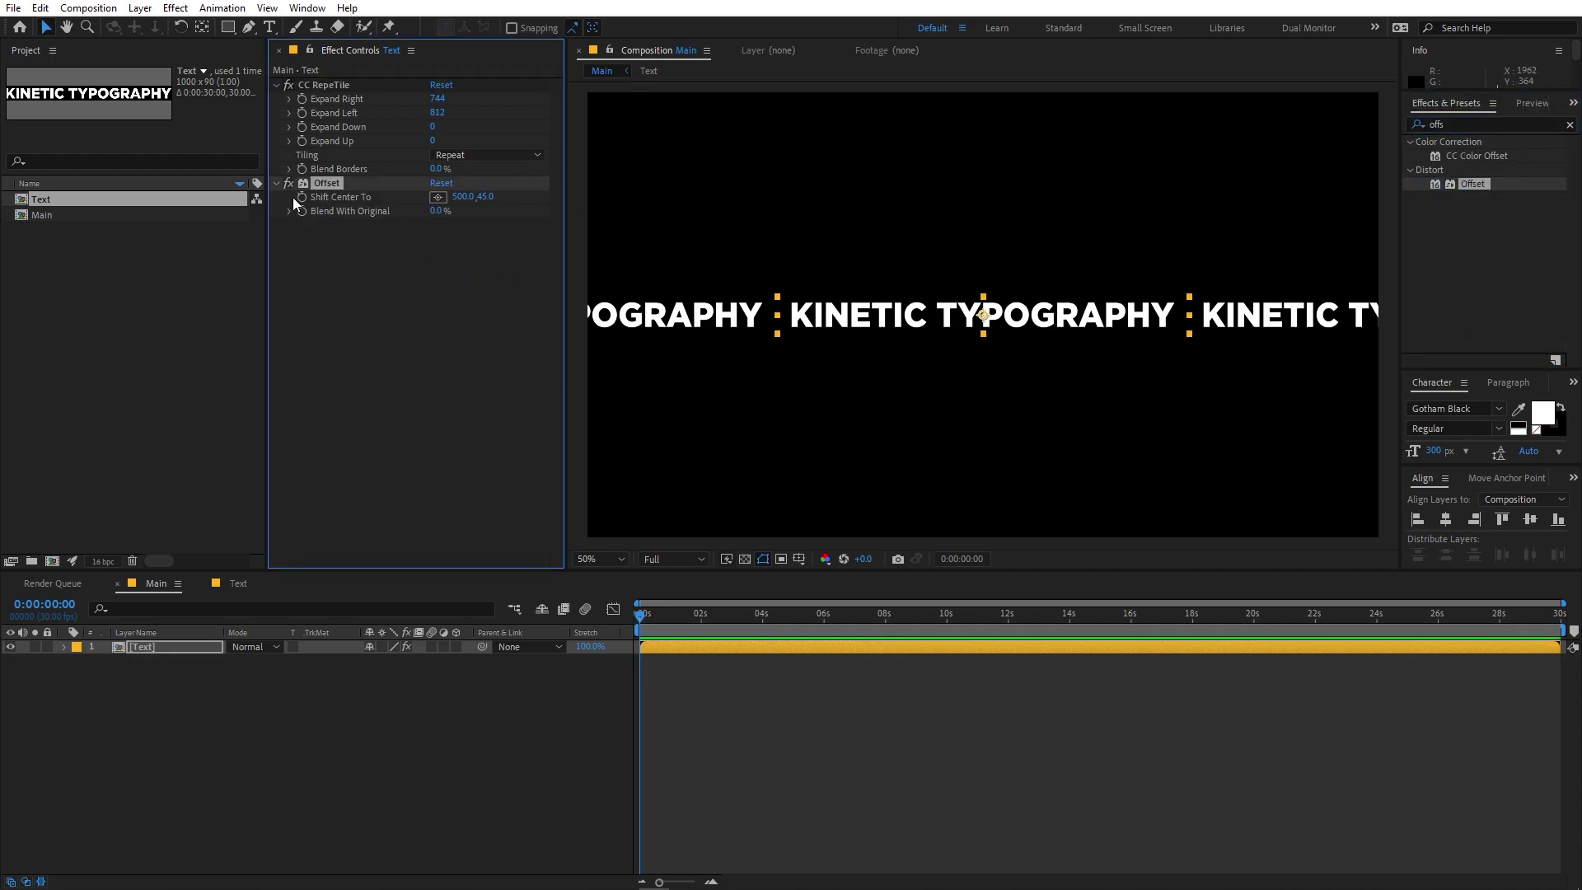
pyautogui.moveTo(324, 185); pyautogui.dragTo(319, 84)
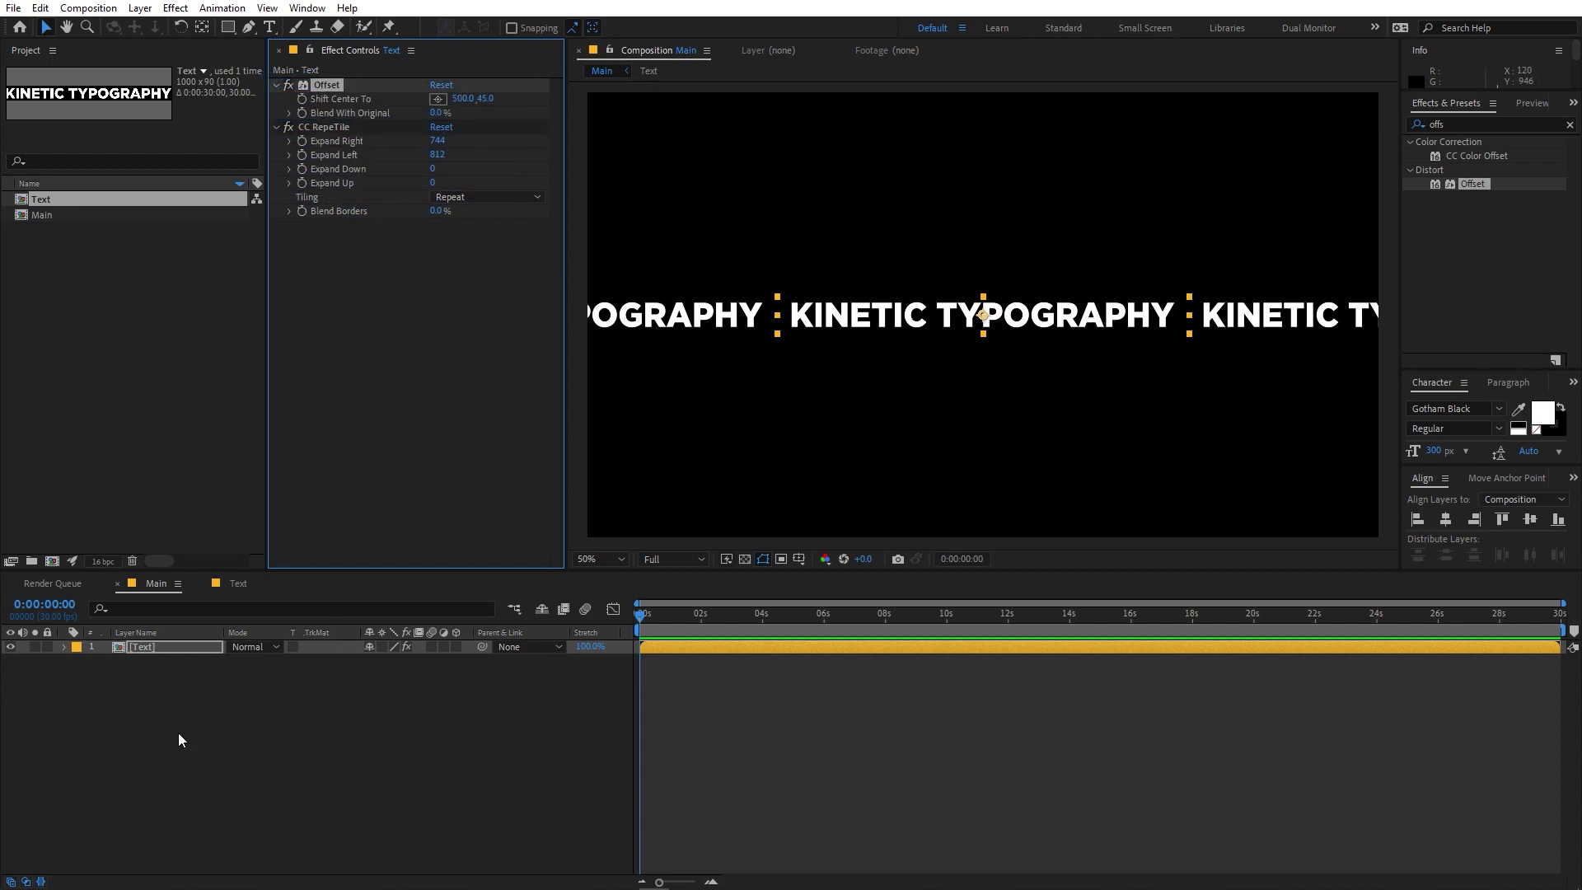
pyautogui.click(392, 359)
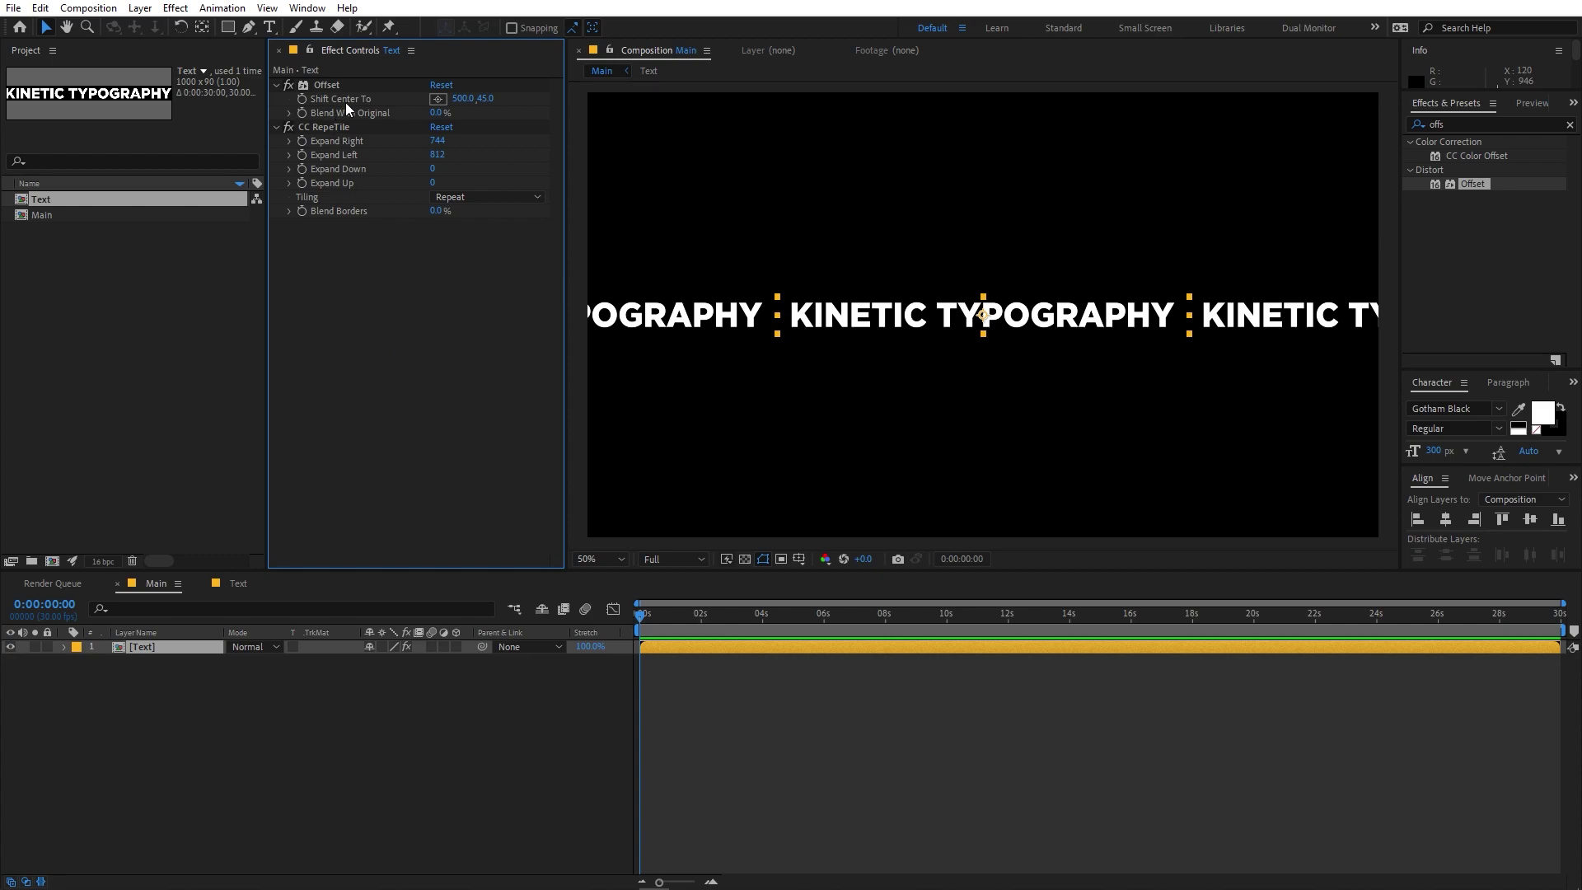
# Step: Set a starting keyframe for Shift Center To at 500,45
pyautogui.click(463, 98)
pyautogui.write('38')
pyautogui.press('Return')
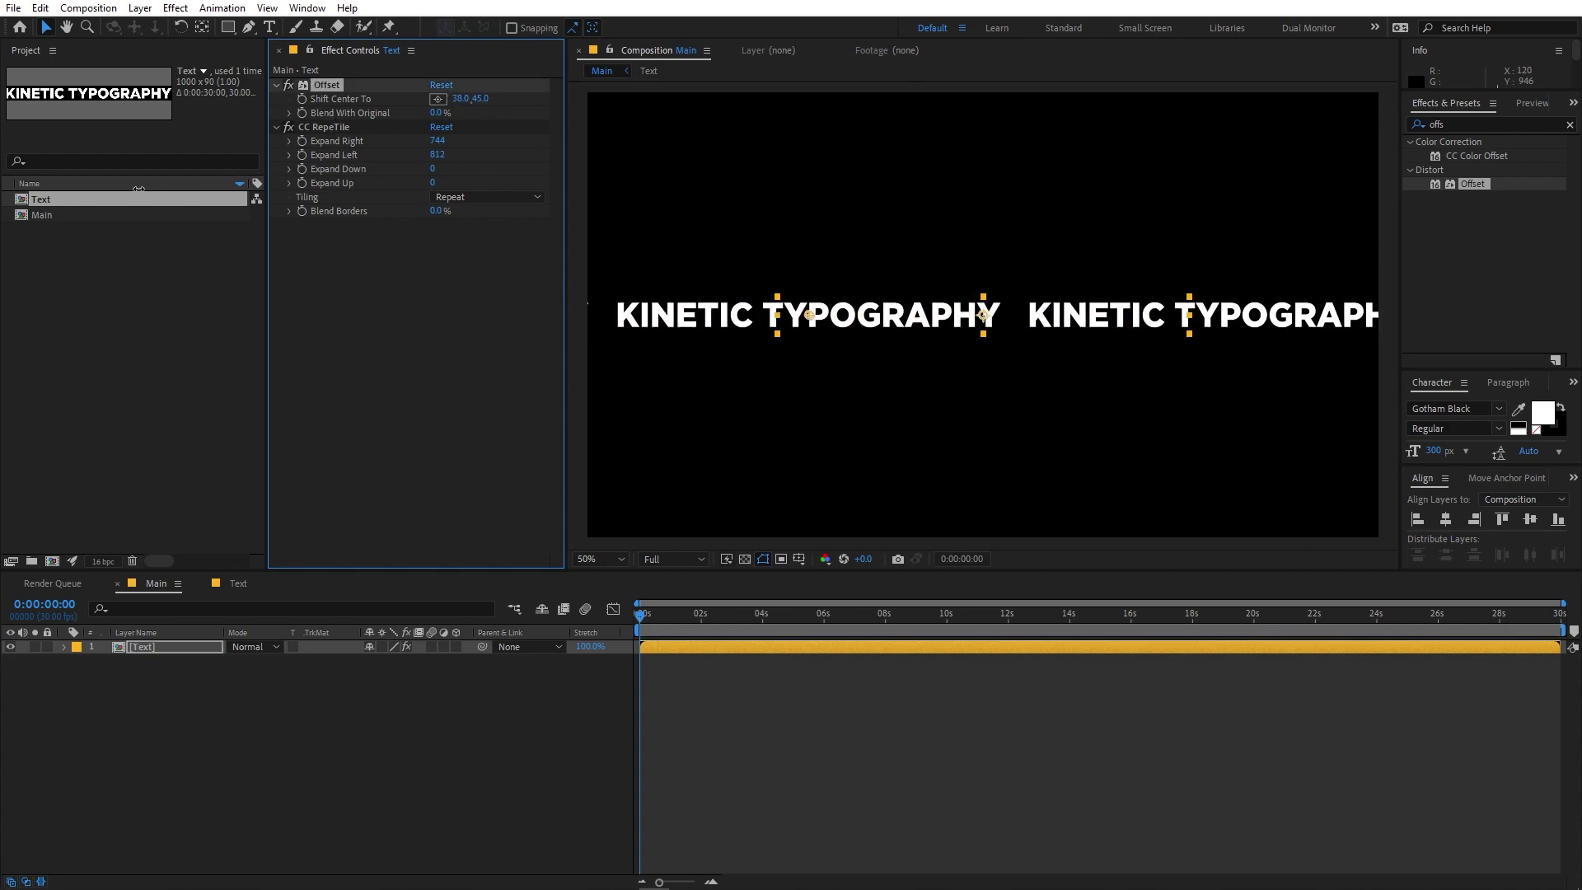
pyautogui.click(441, 85)
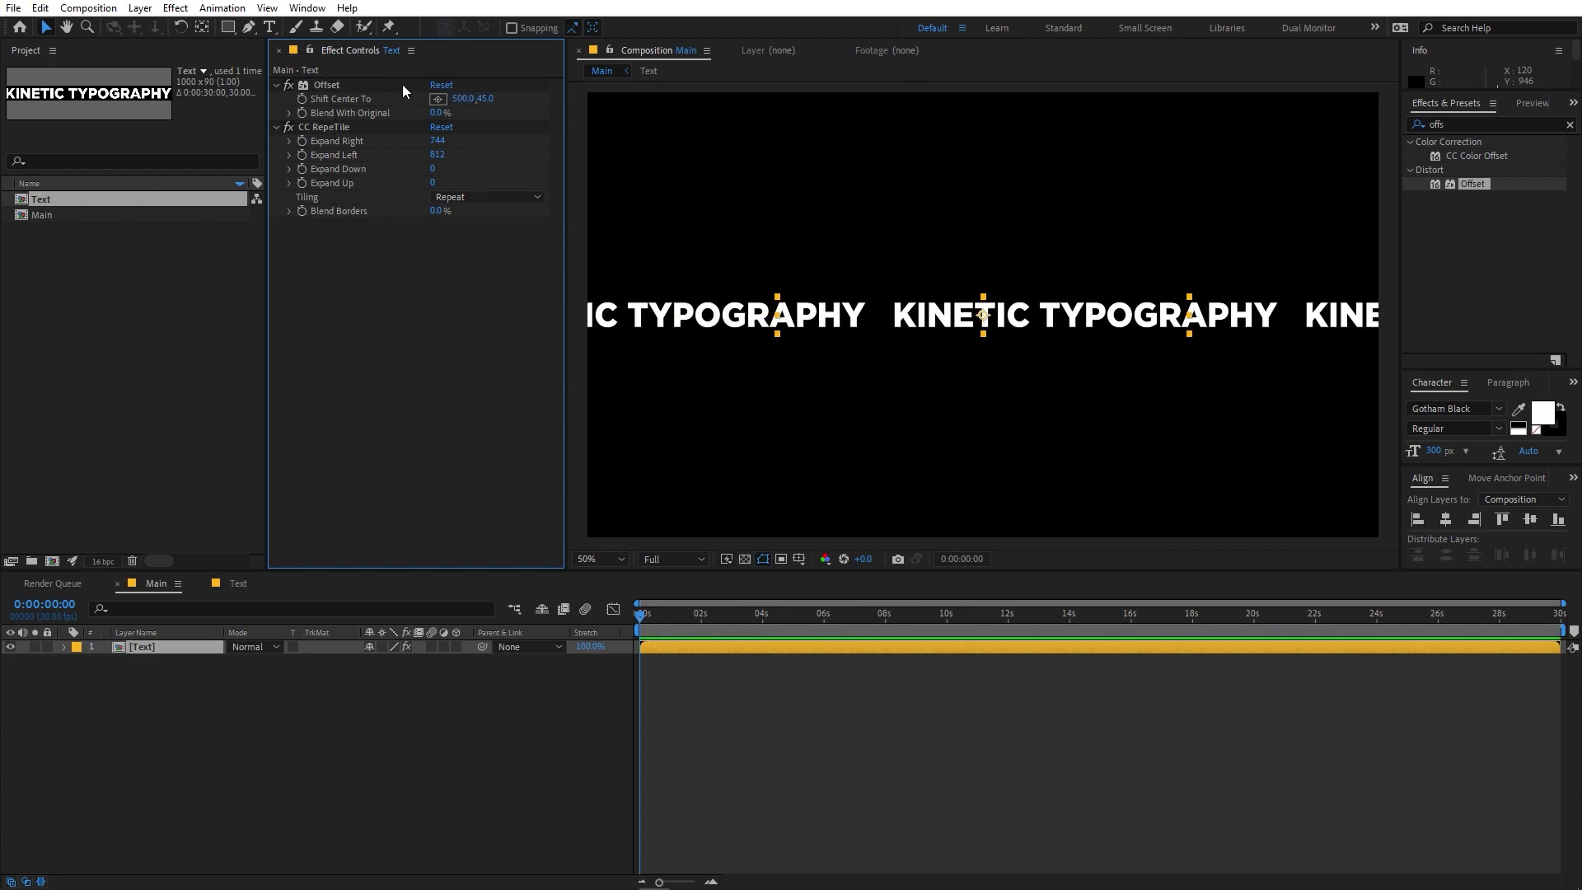
pyautogui.click(304, 99)
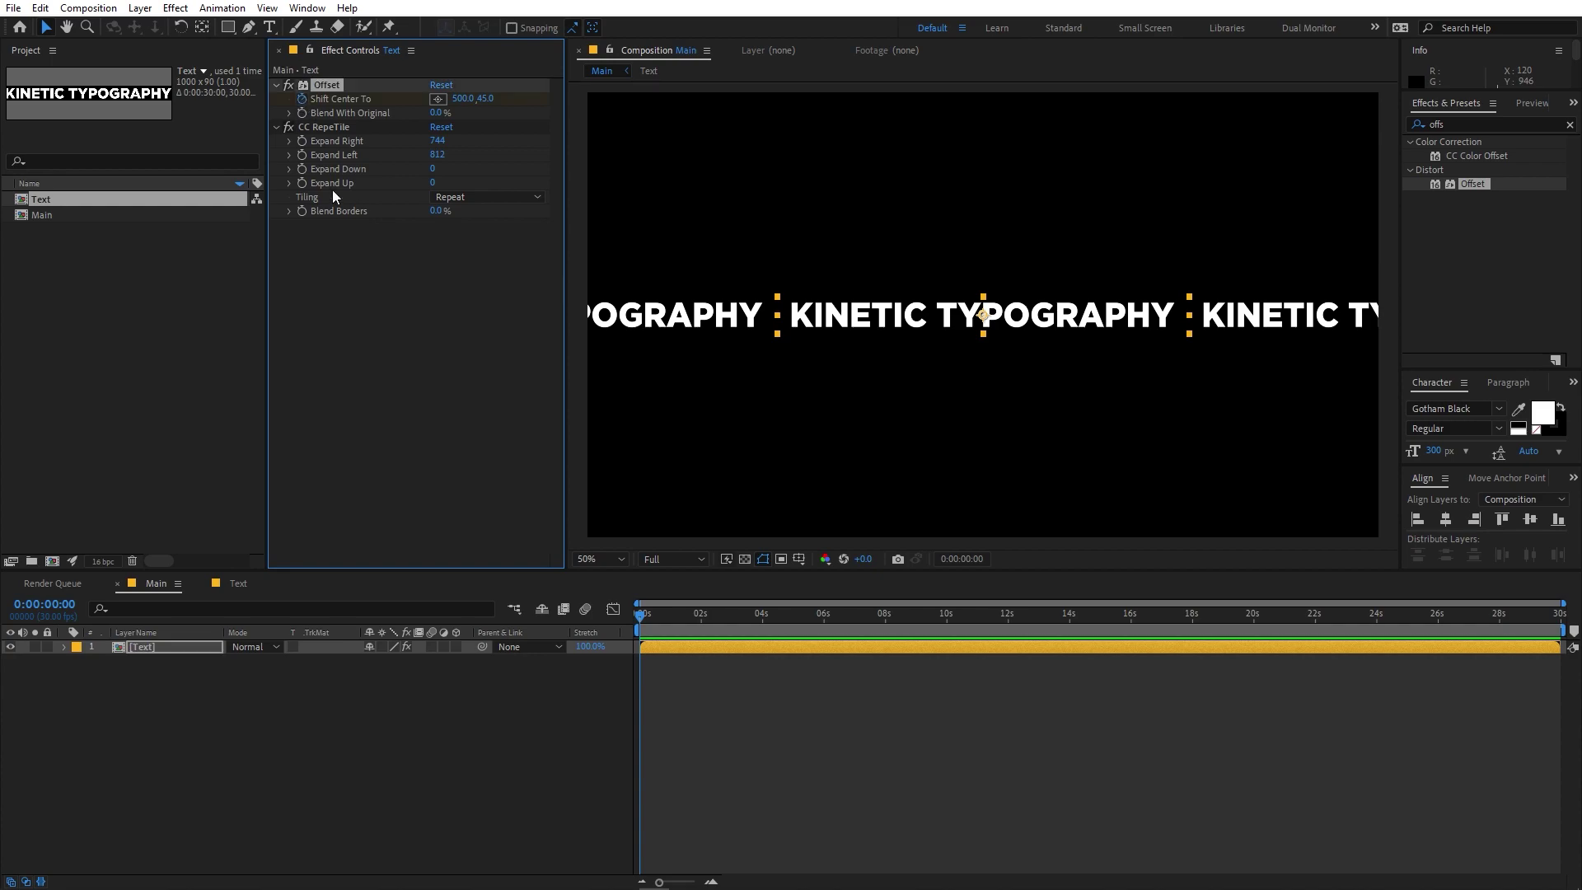
pyautogui.click(287, 754)
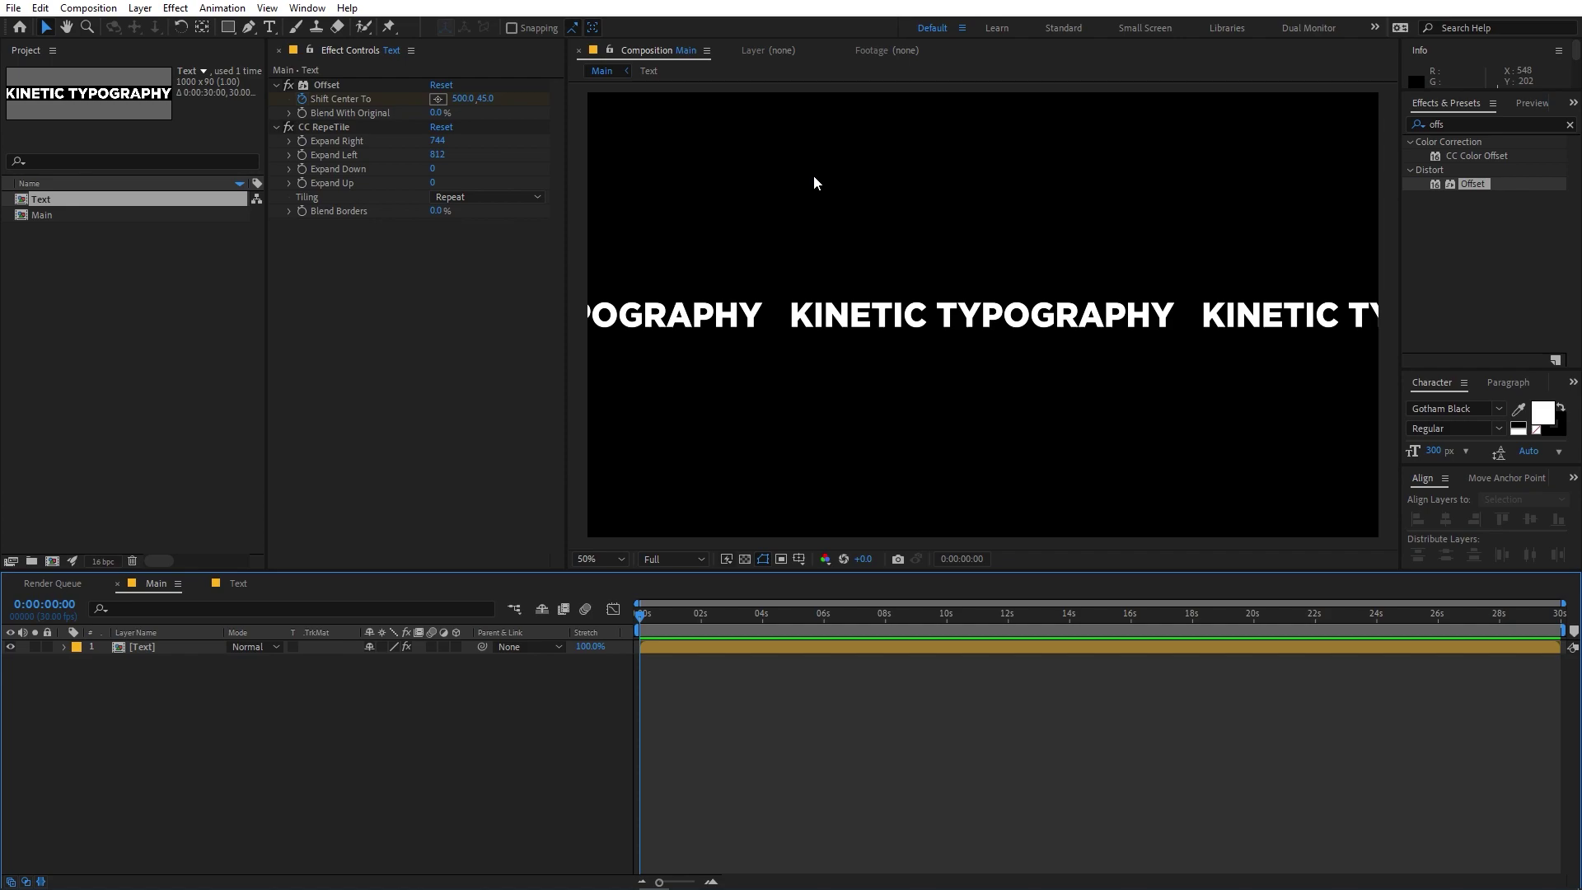
# Step: Show rulers and place a vertical guide, framing the letters KI in the view
pyautogui.hotkey('ctrl', 'r')
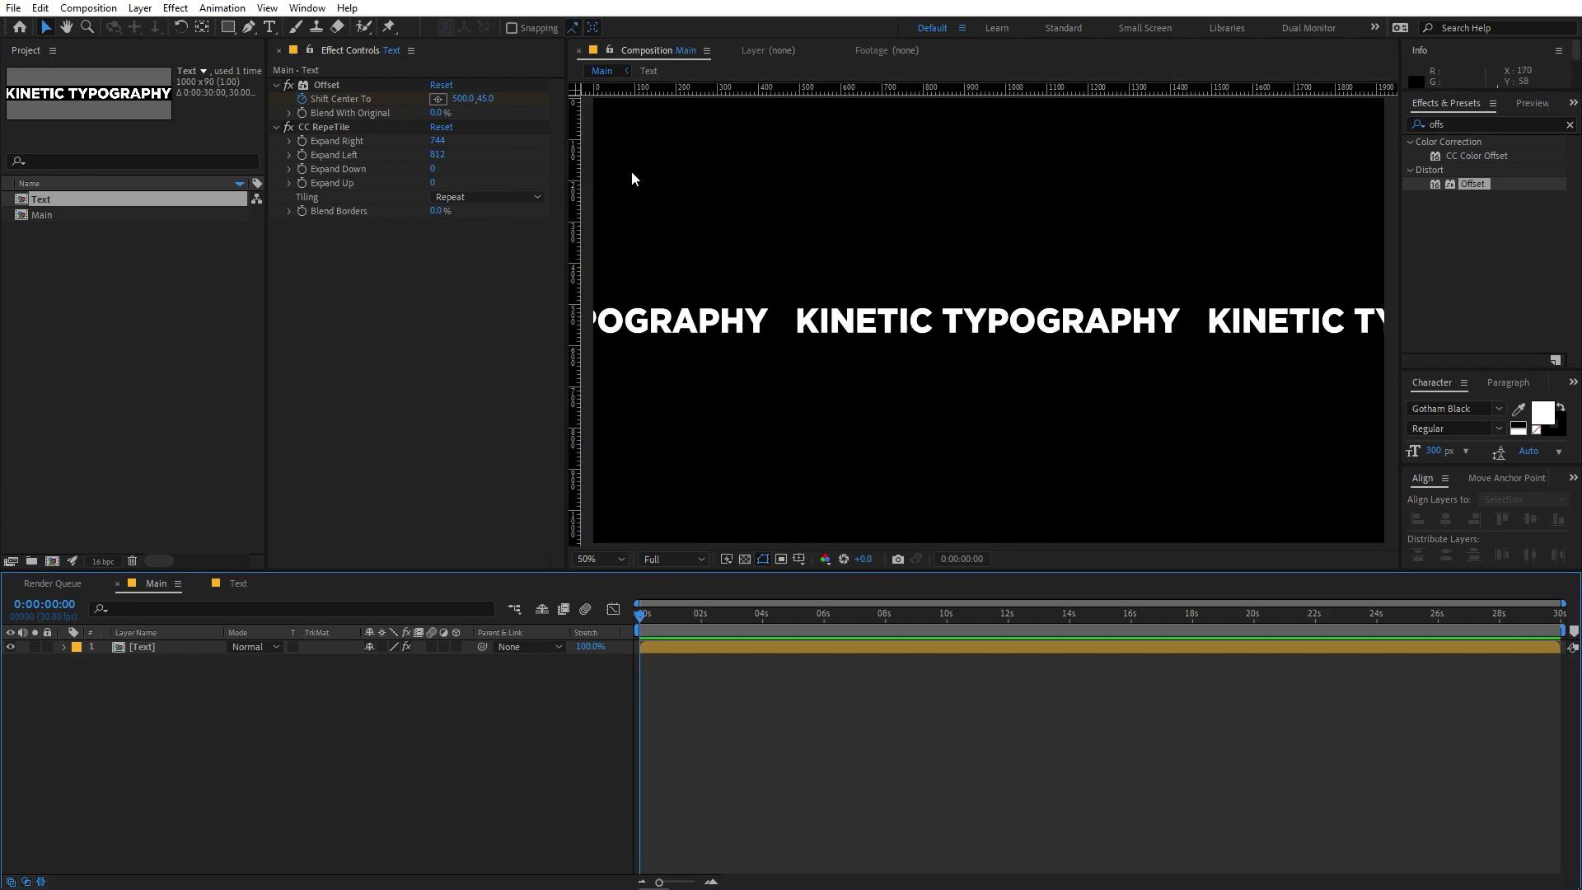
pyautogui.moveTo(576, 257); pyautogui.dragTo(797, 266)
pyautogui.scroll(8, 776, 298)
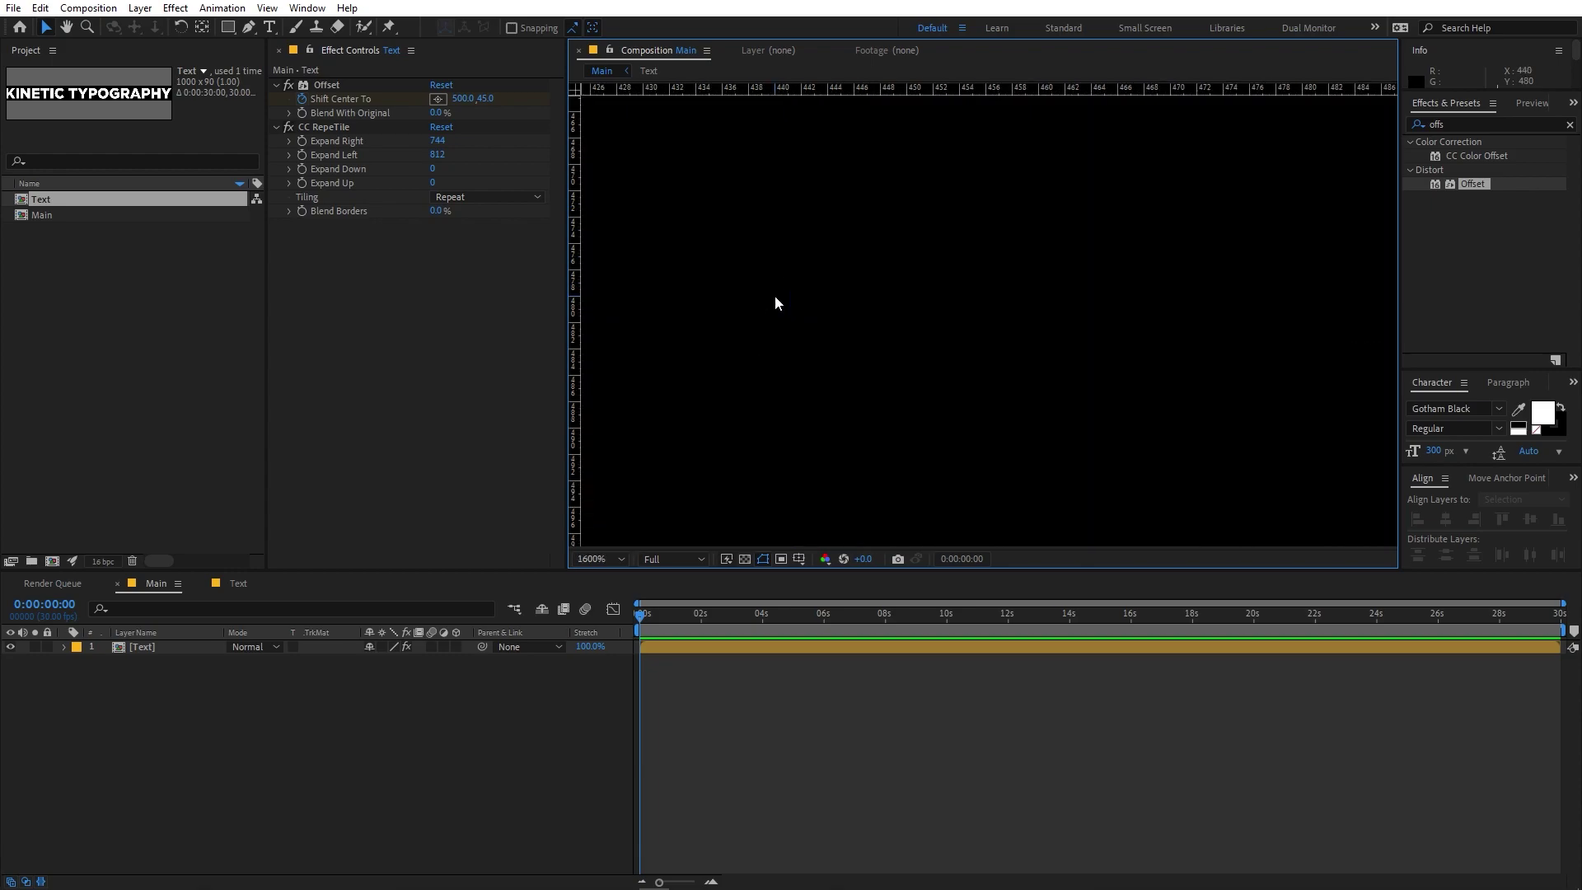
pyautogui.scroll(-2, 784, 314)
pyautogui.press('h')
pyautogui.moveTo(937, 346); pyautogui.dragTo(857, 180)
pyautogui.press('v')
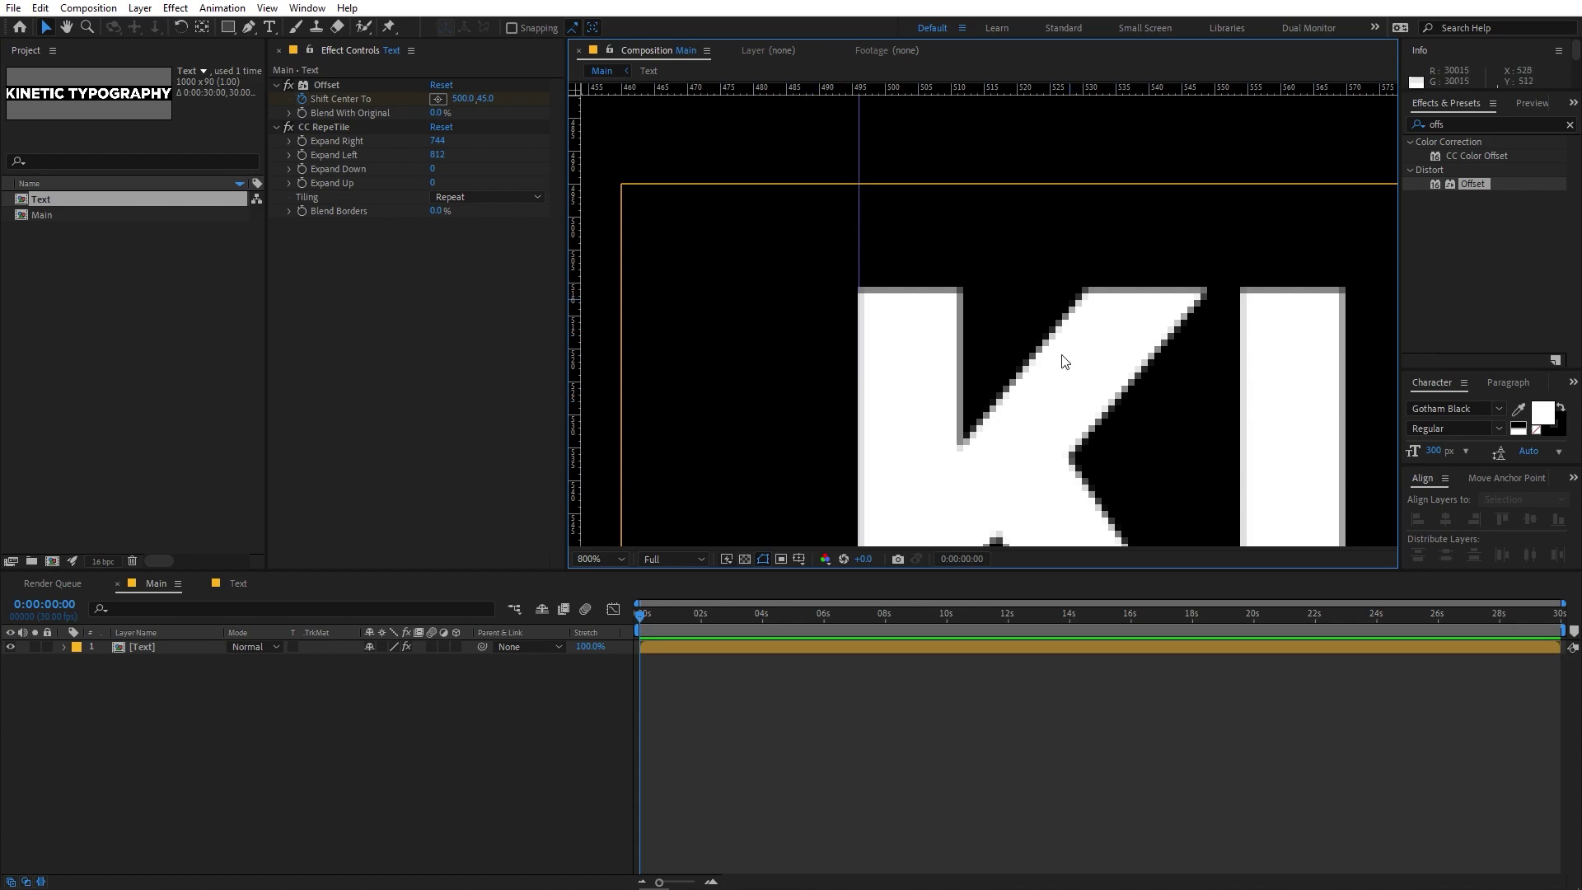
pyautogui.click(602, 239)
# Step: At 6 seconds, set Shift Center To X to -500 so the tiled text slides left
pyautogui.moveTo(648, 620); pyautogui.dragTo(826, 640)
pyautogui.moveTo(462, 98); pyautogui.dragTo(94, 129)
pyautogui.click(463, 100)
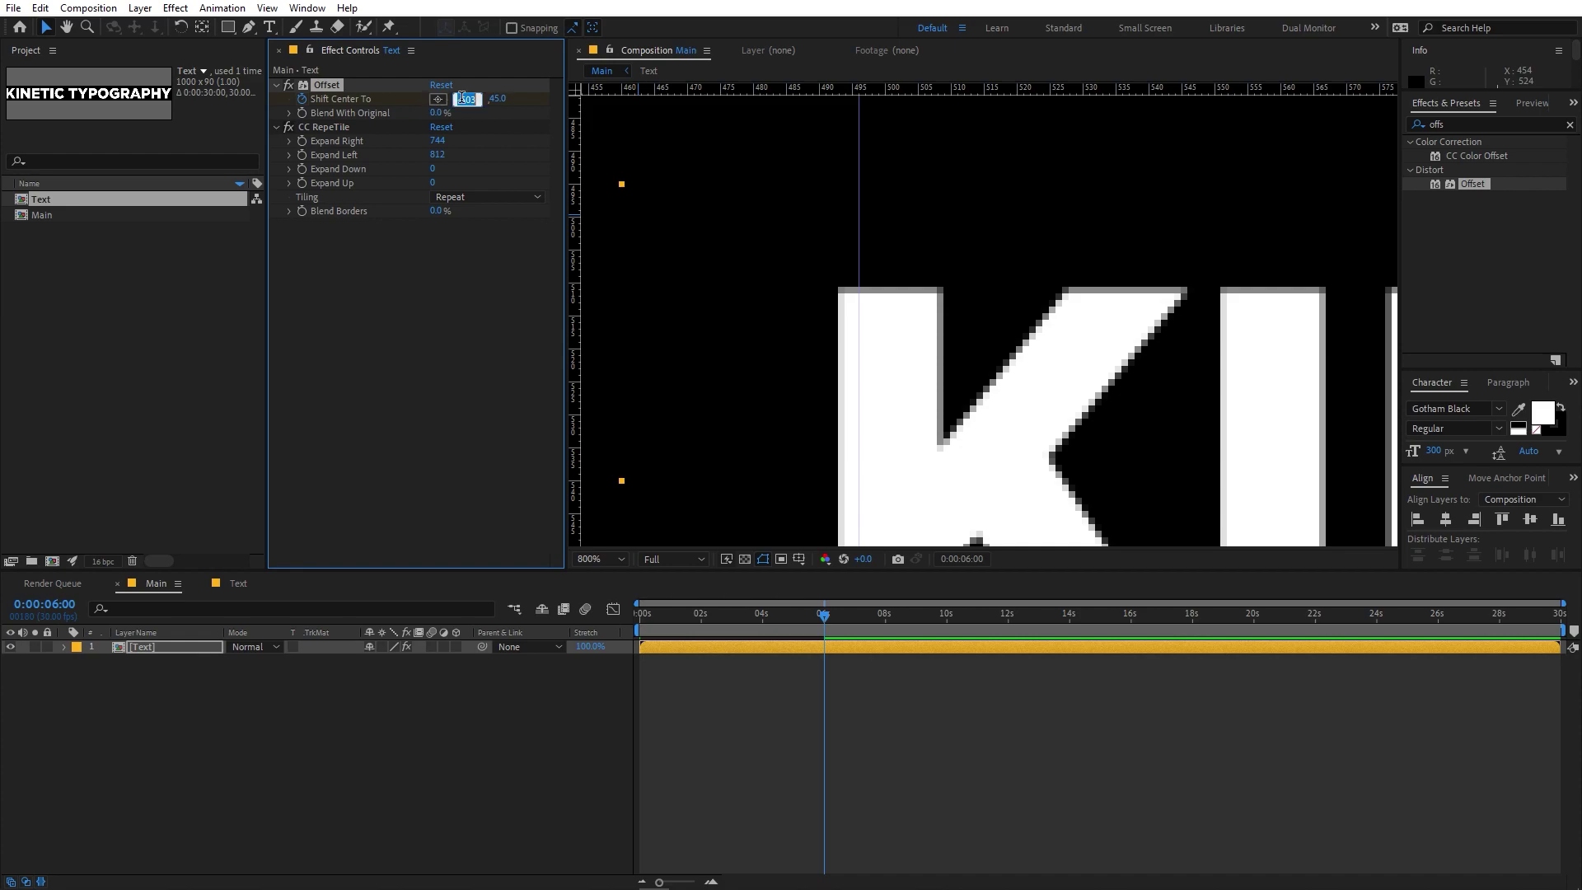
pyautogui.write('-500')
pyautogui.press('Return')
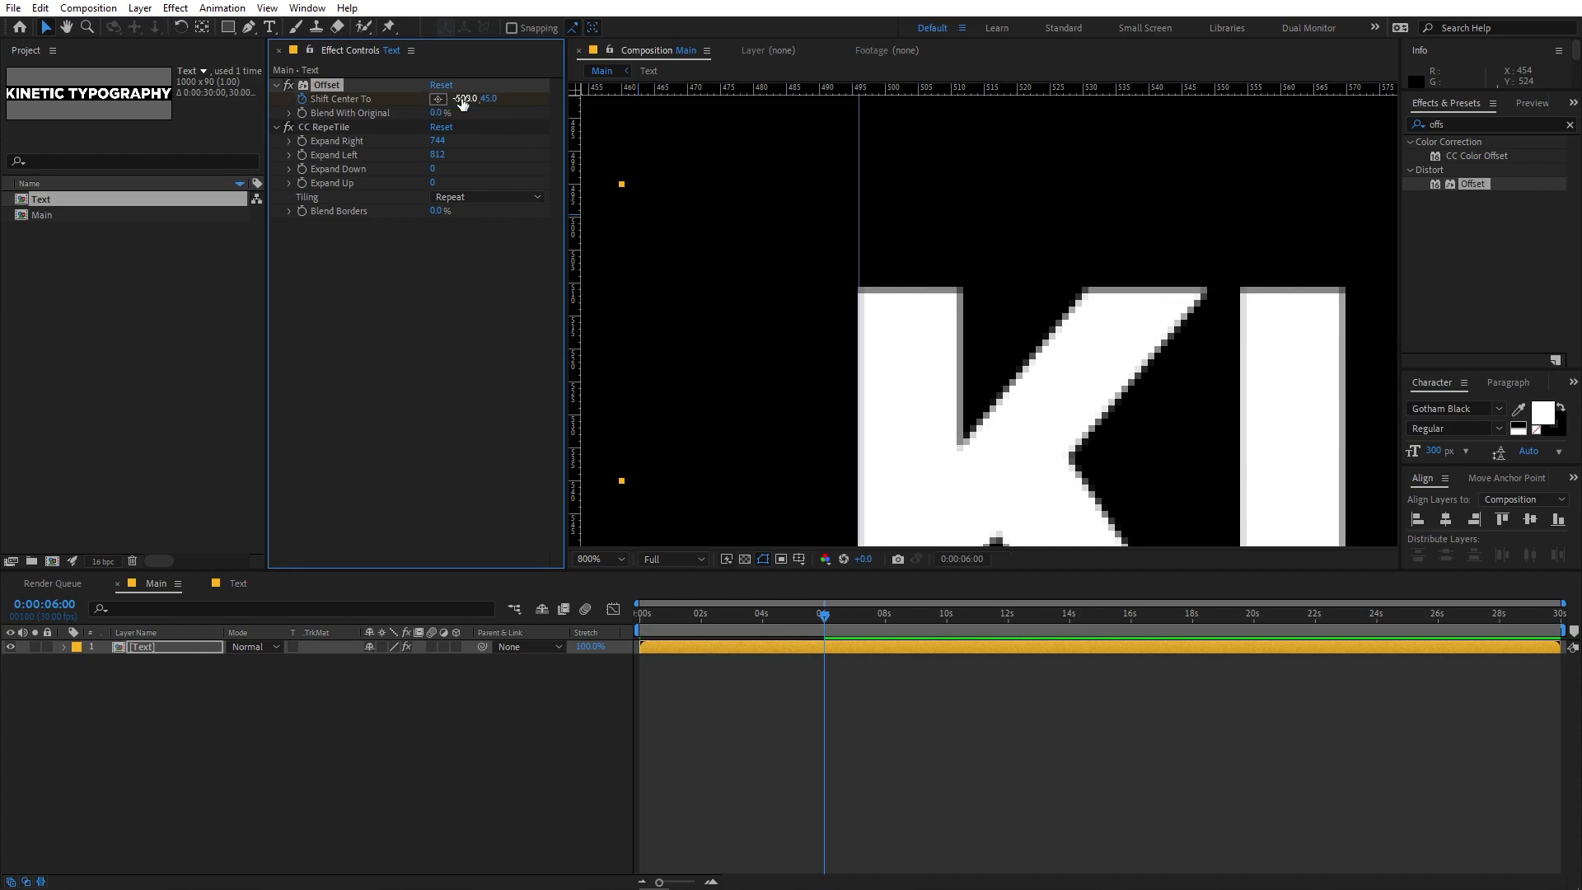
pyautogui.press(',')
pyautogui.press(',')
pyautogui.press(',')
pyautogui.press(',')
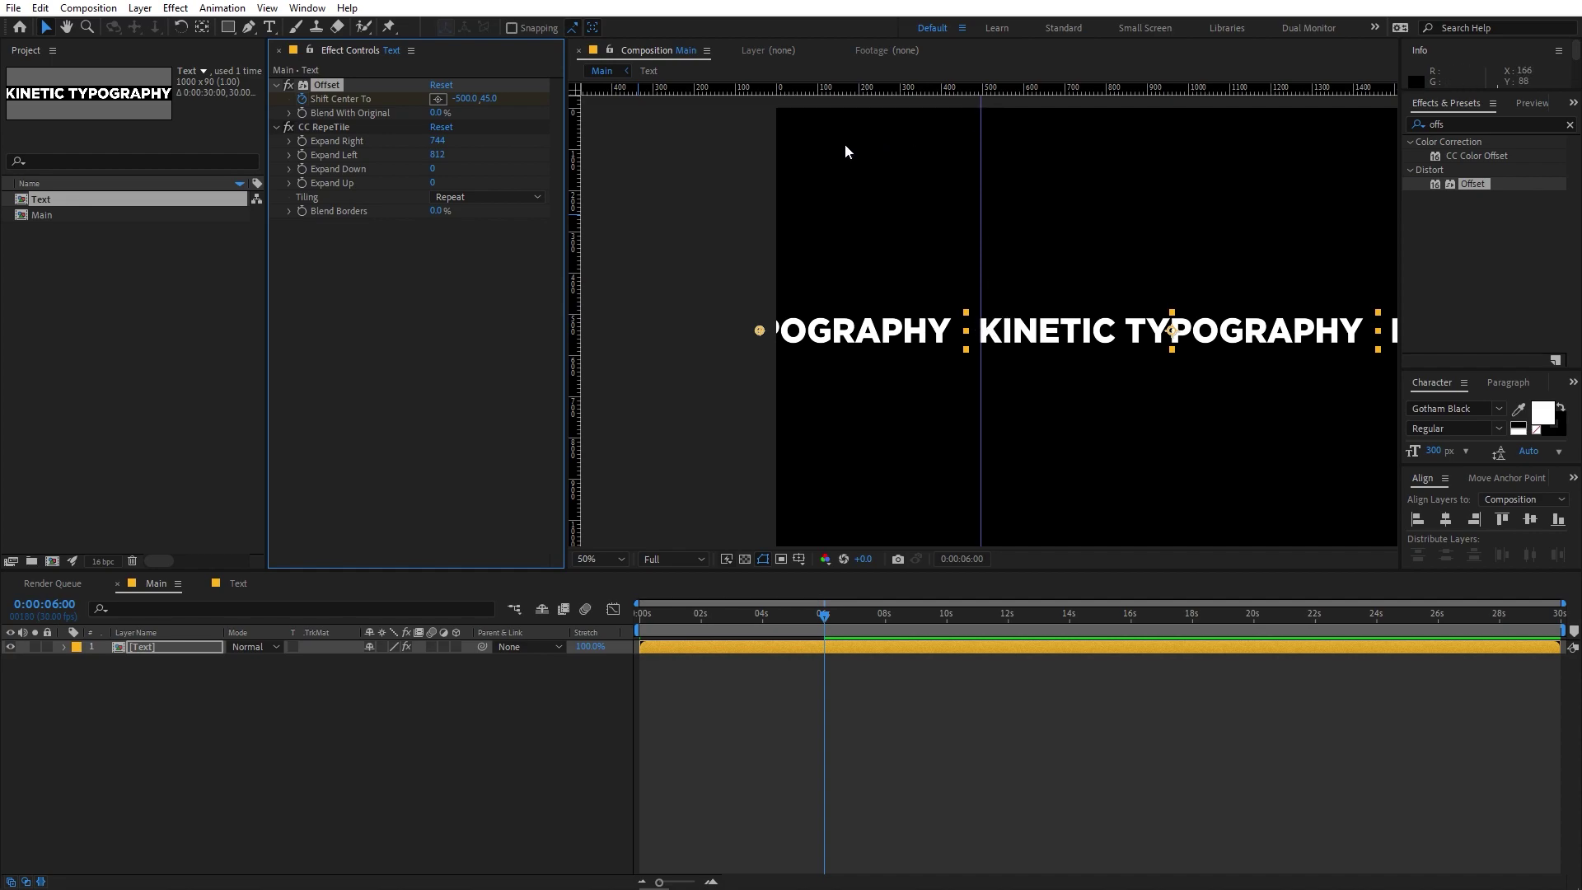
# Step: Hide the rulers and set the viewer magnification to Fit
pyautogui.click(986, 155)
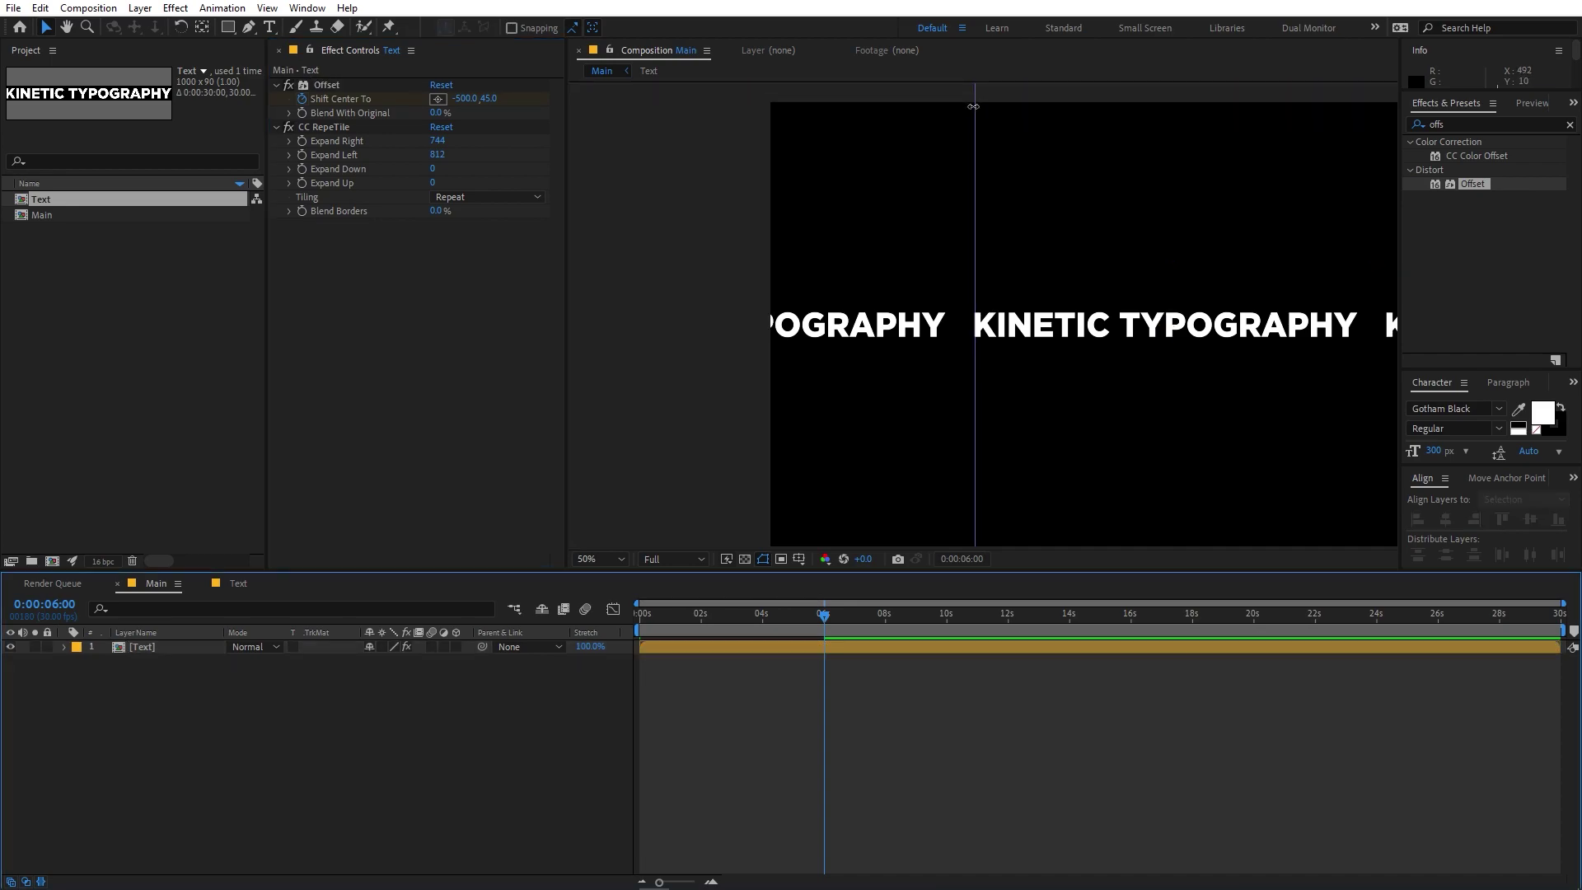
pyautogui.hotkey('ctrl', 'r')
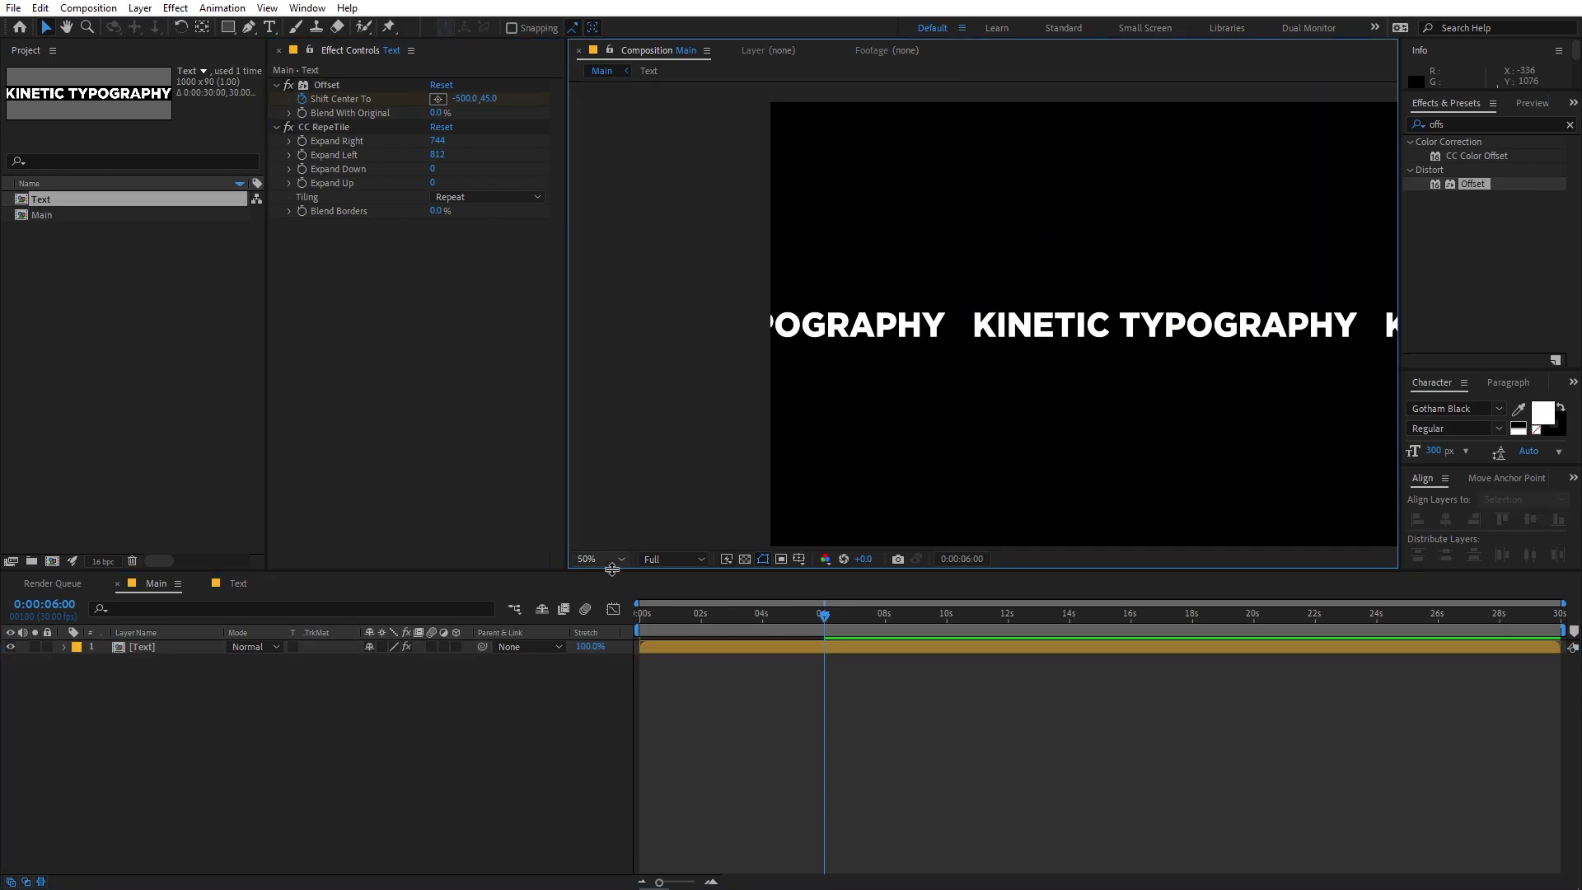
pyautogui.click(612, 559)
pyautogui.click(603, 595)
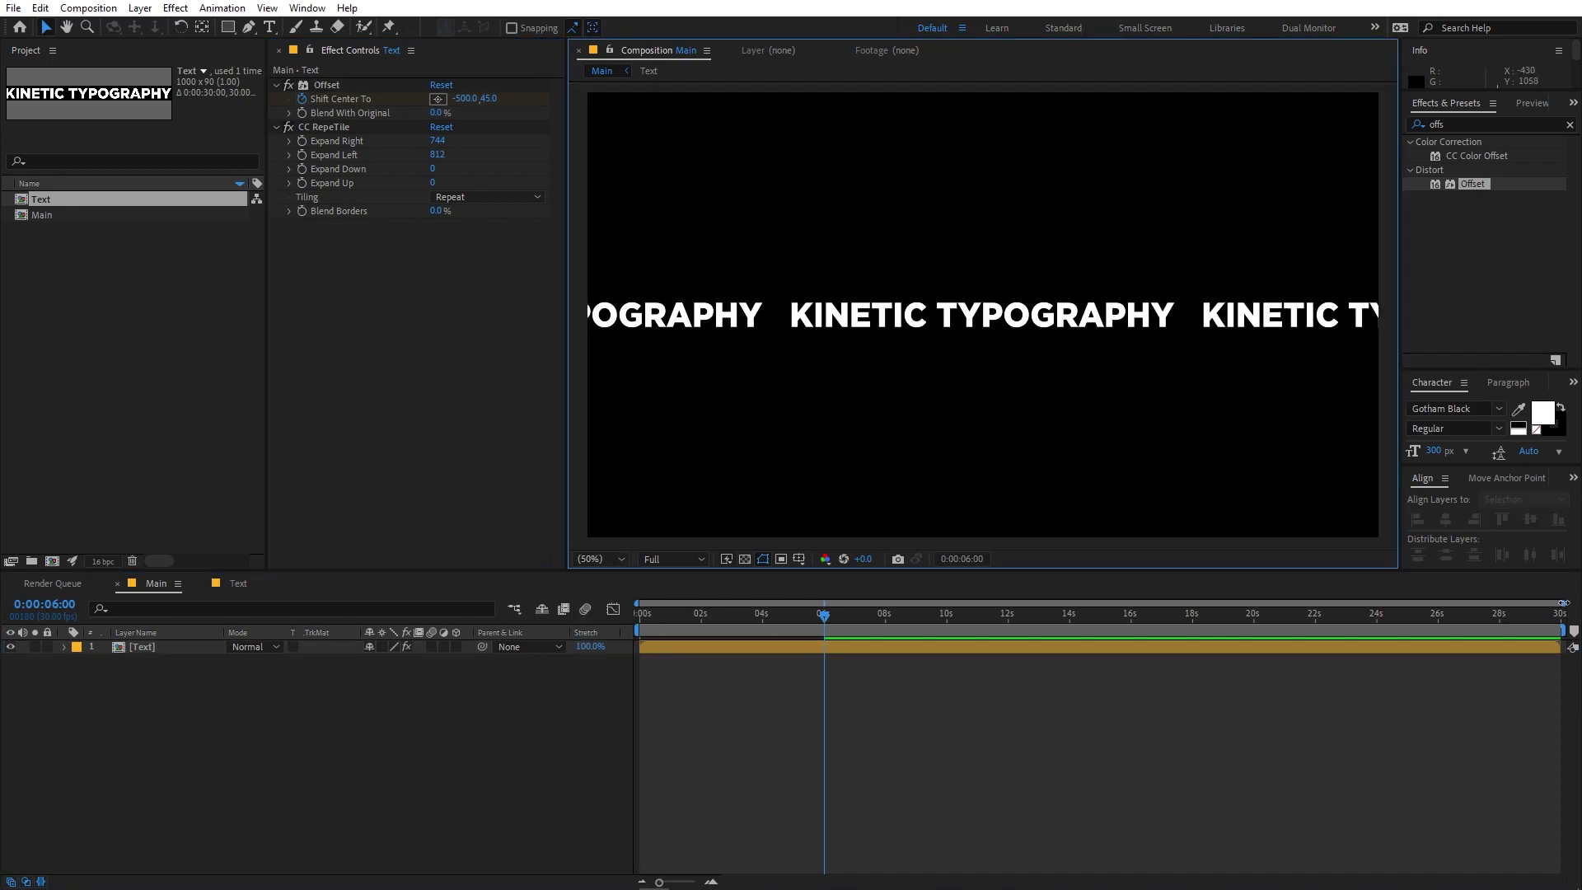
# Step: End the work area at 6 seconds, preview the scroll, and duplicate the Text layer
pyautogui.press('n')
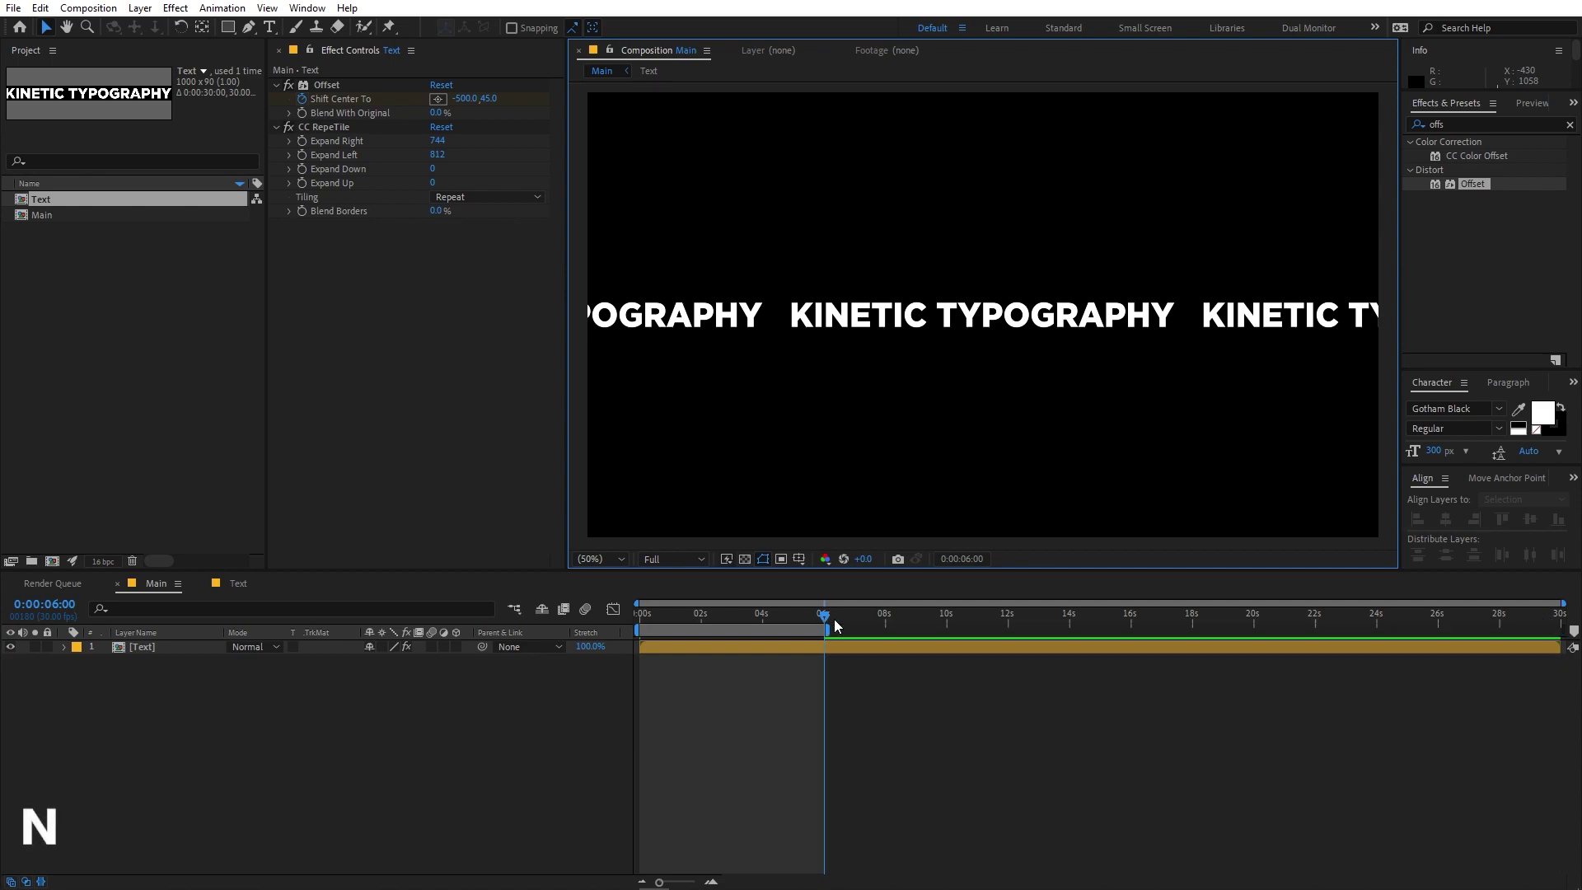
pyautogui.press('Home')
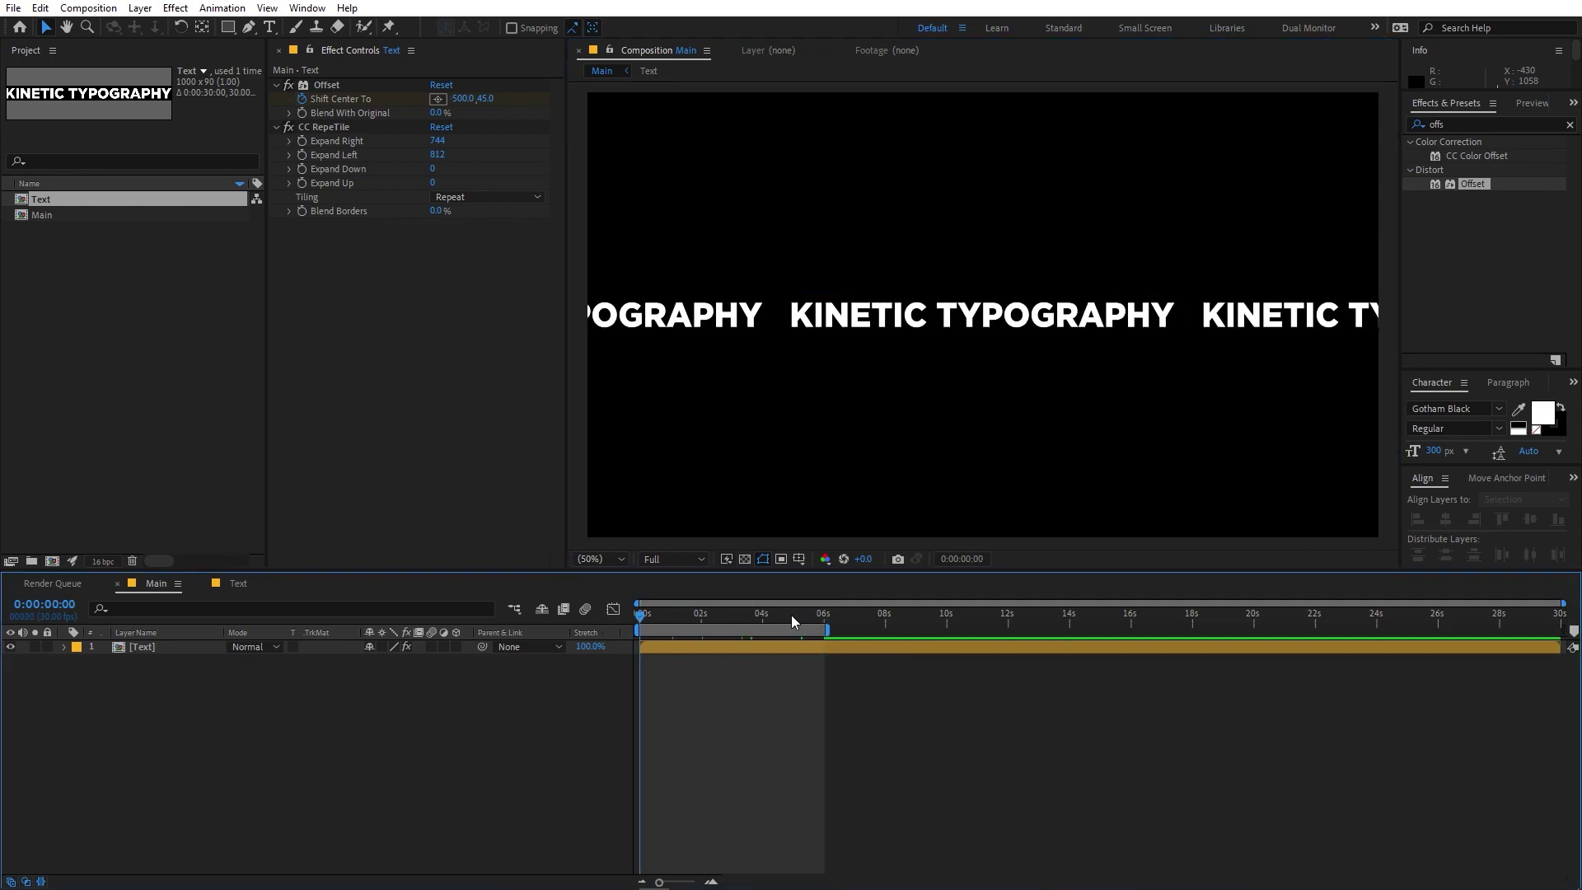
pyautogui.press('space')
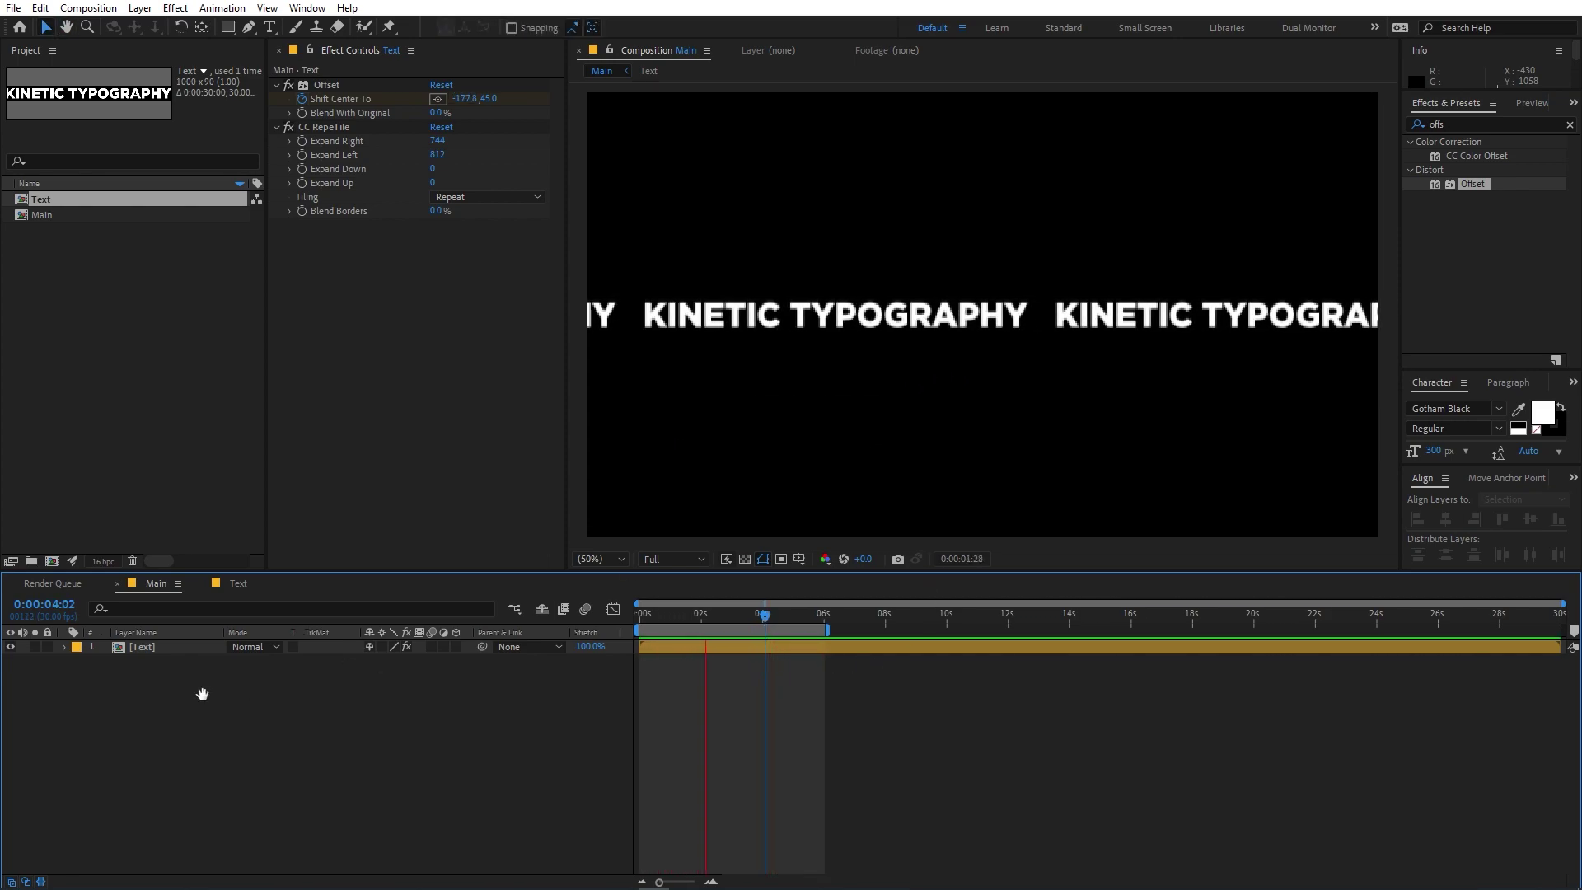
pyautogui.press('space')
pyautogui.click(138, 647)
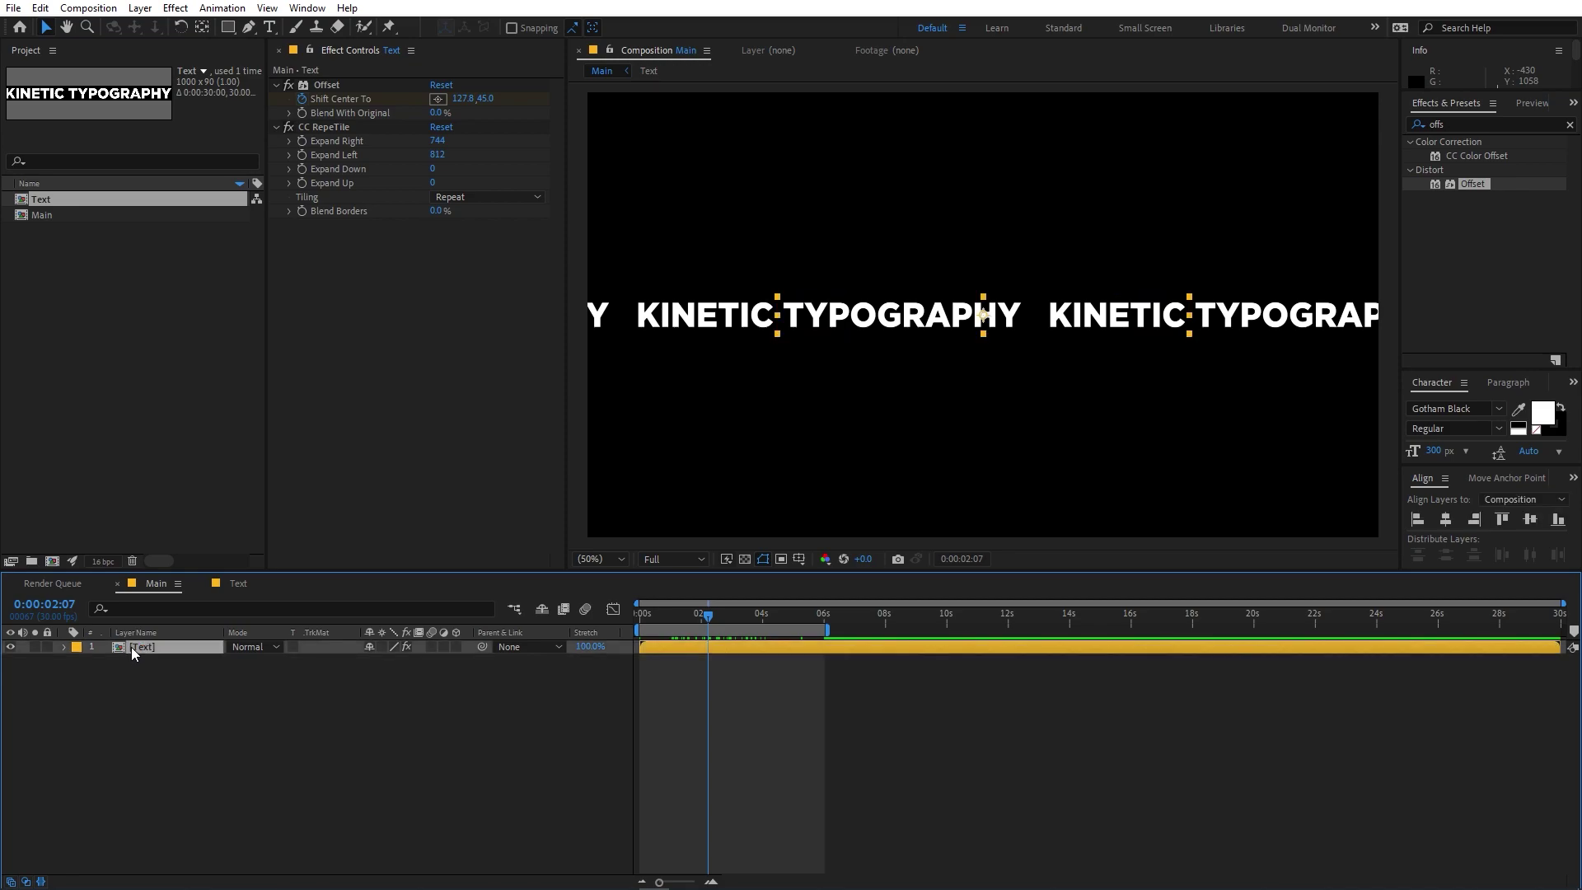
pyautogui.hotkey('ctrl', 'd')
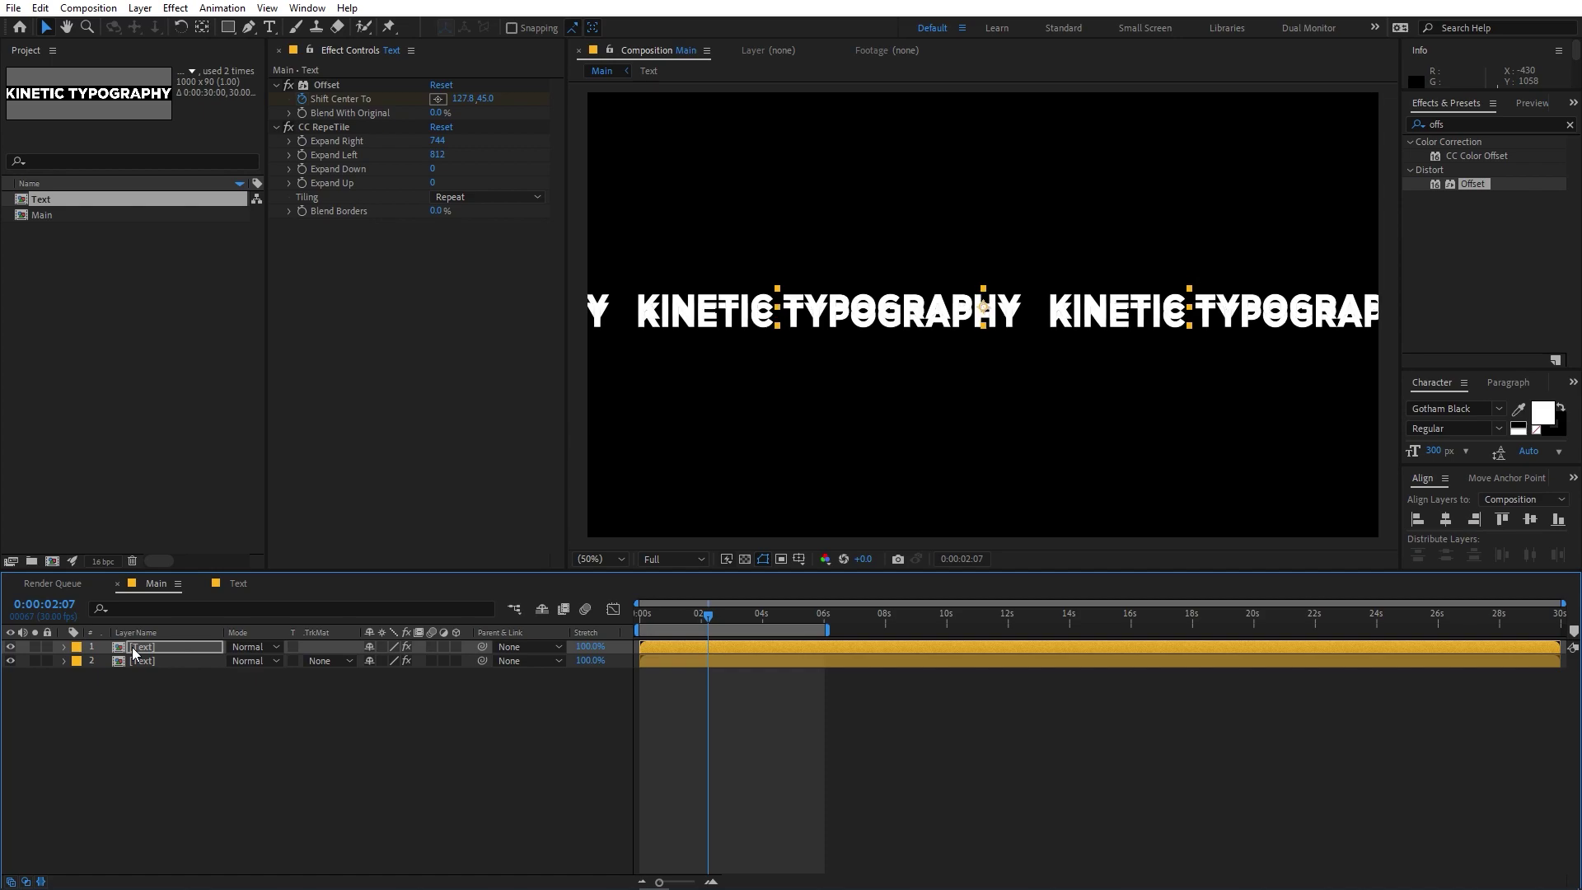
# Step: Raise the top copy a row and Time-Reverse its Shift Center To keyframes, then preview
pyautogui.hotkey('shift', 'Up')
pyautogui.hotkey('shift', 'Up')
pyautogui.hotkey('shift', 'Up')
pyautogui.hotkey('shift', 'Up')
pyautogui.hotkey('shift', 'Up')
pyautogui.hotkey('shift', 'Up')
pyautogui.hotkey('shift', 'Up')
pyautogui.hotkey('shift', 'Up')
pyautogui.hotkey('shift', 'Up')
pyautogui.hotkey('shift', 'Up')
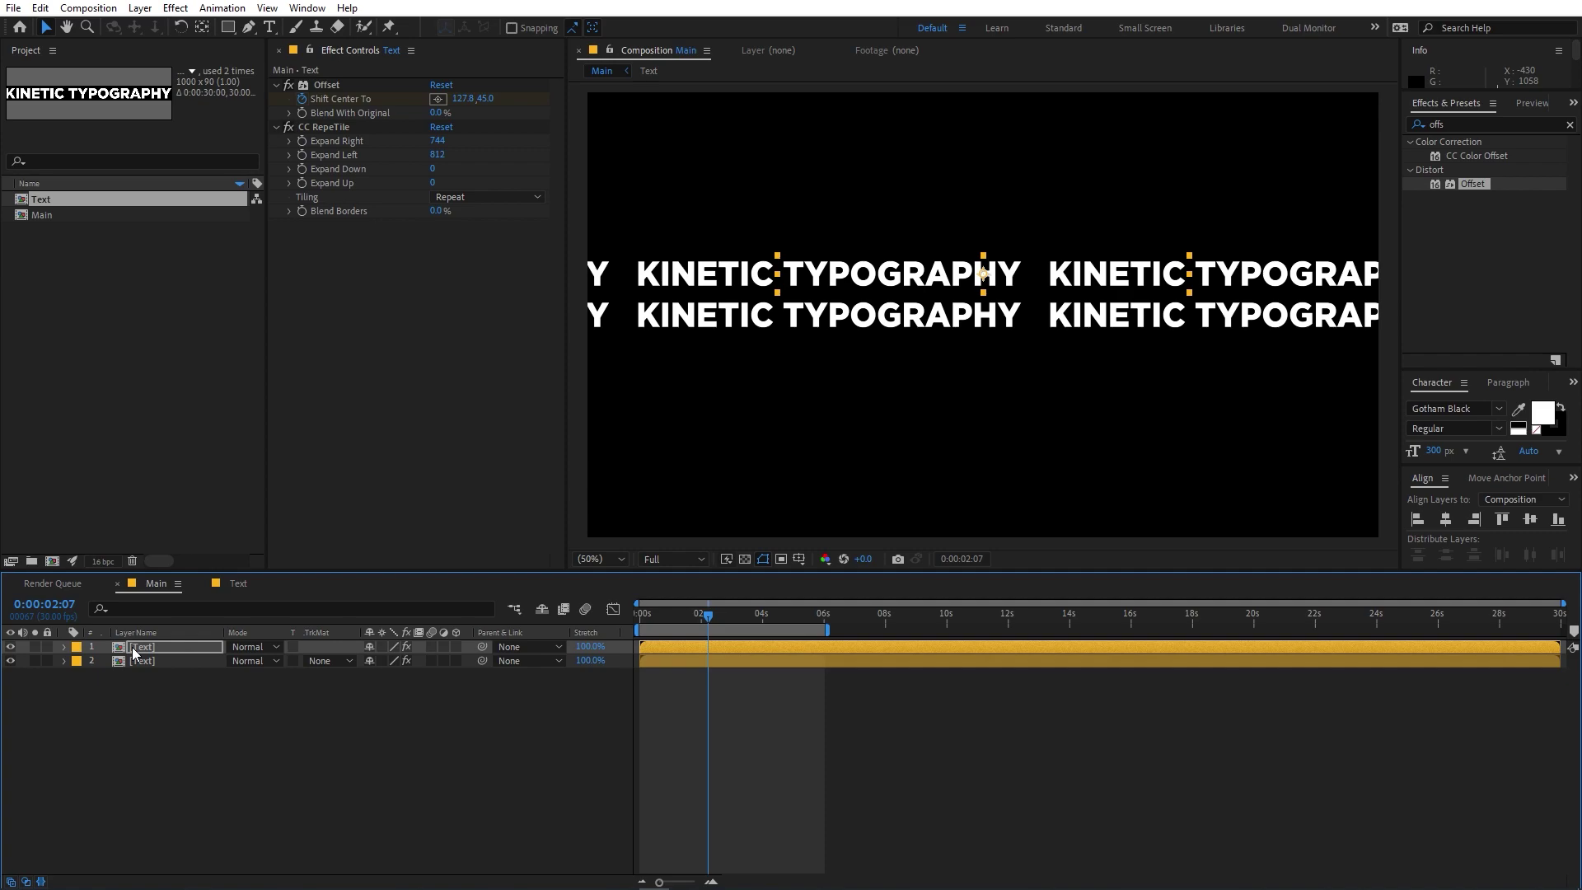
pyautogui.click(669, 637)
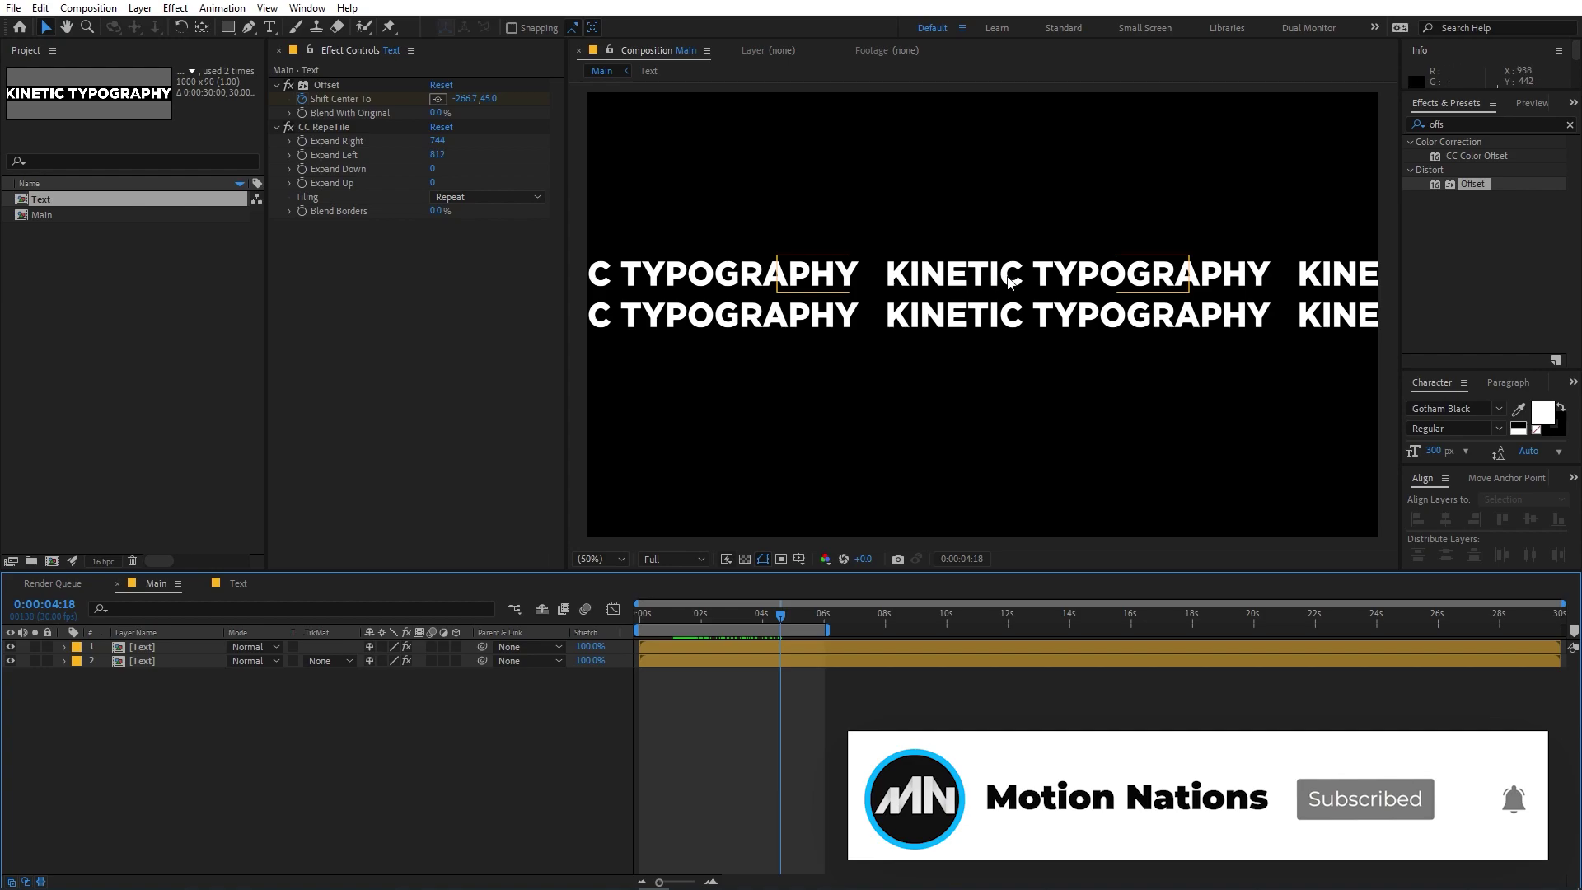
pyautogui.click(143, 648)
pyautogui.press('u')
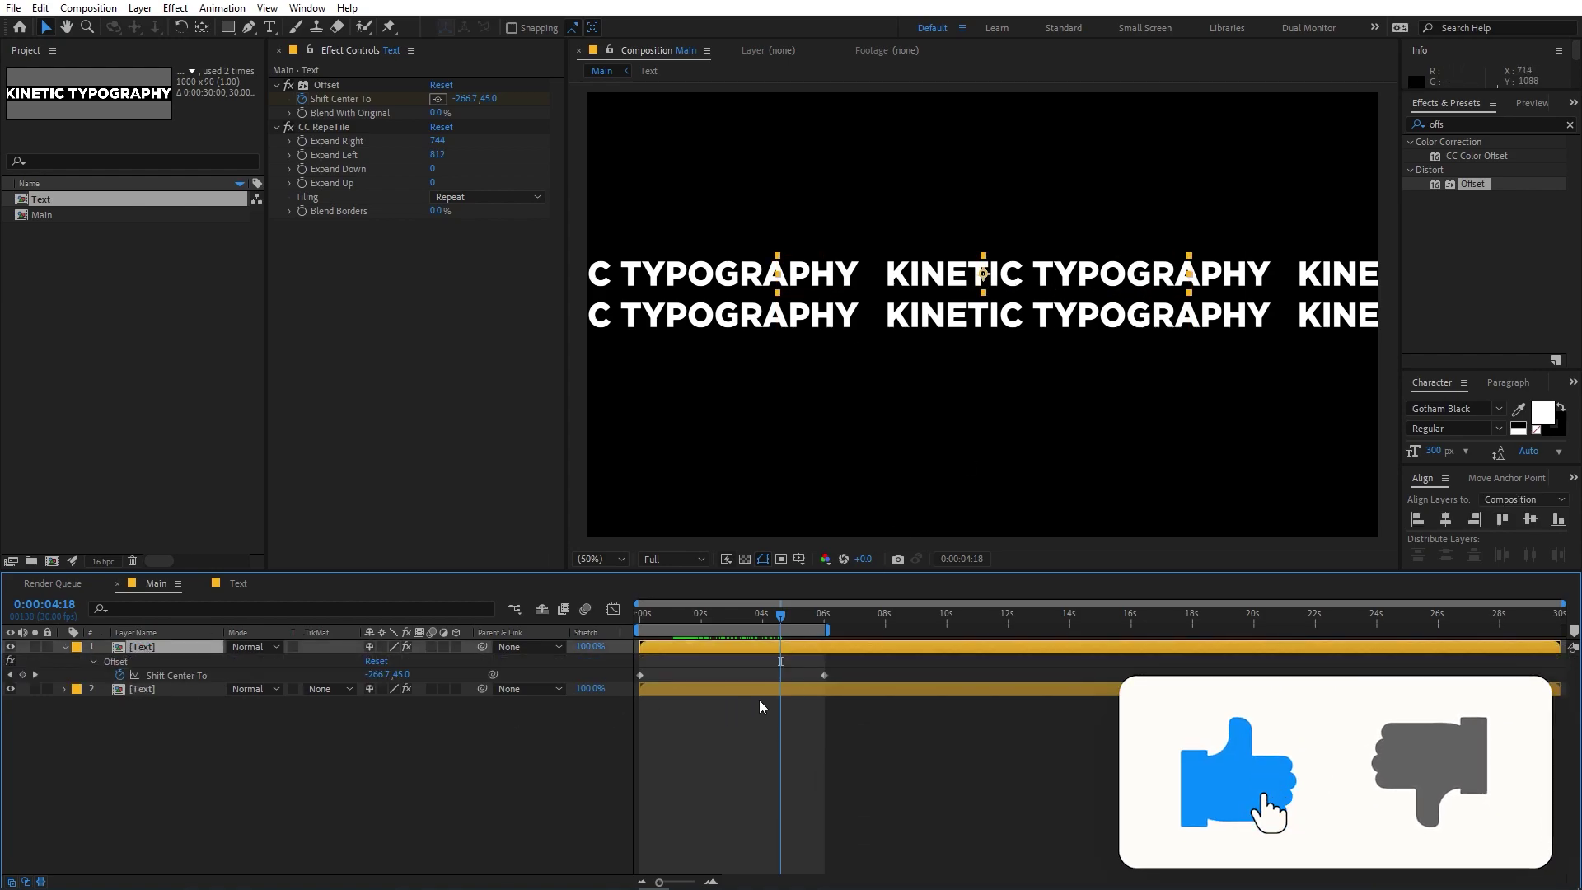
pyautogui.click(641, 675)
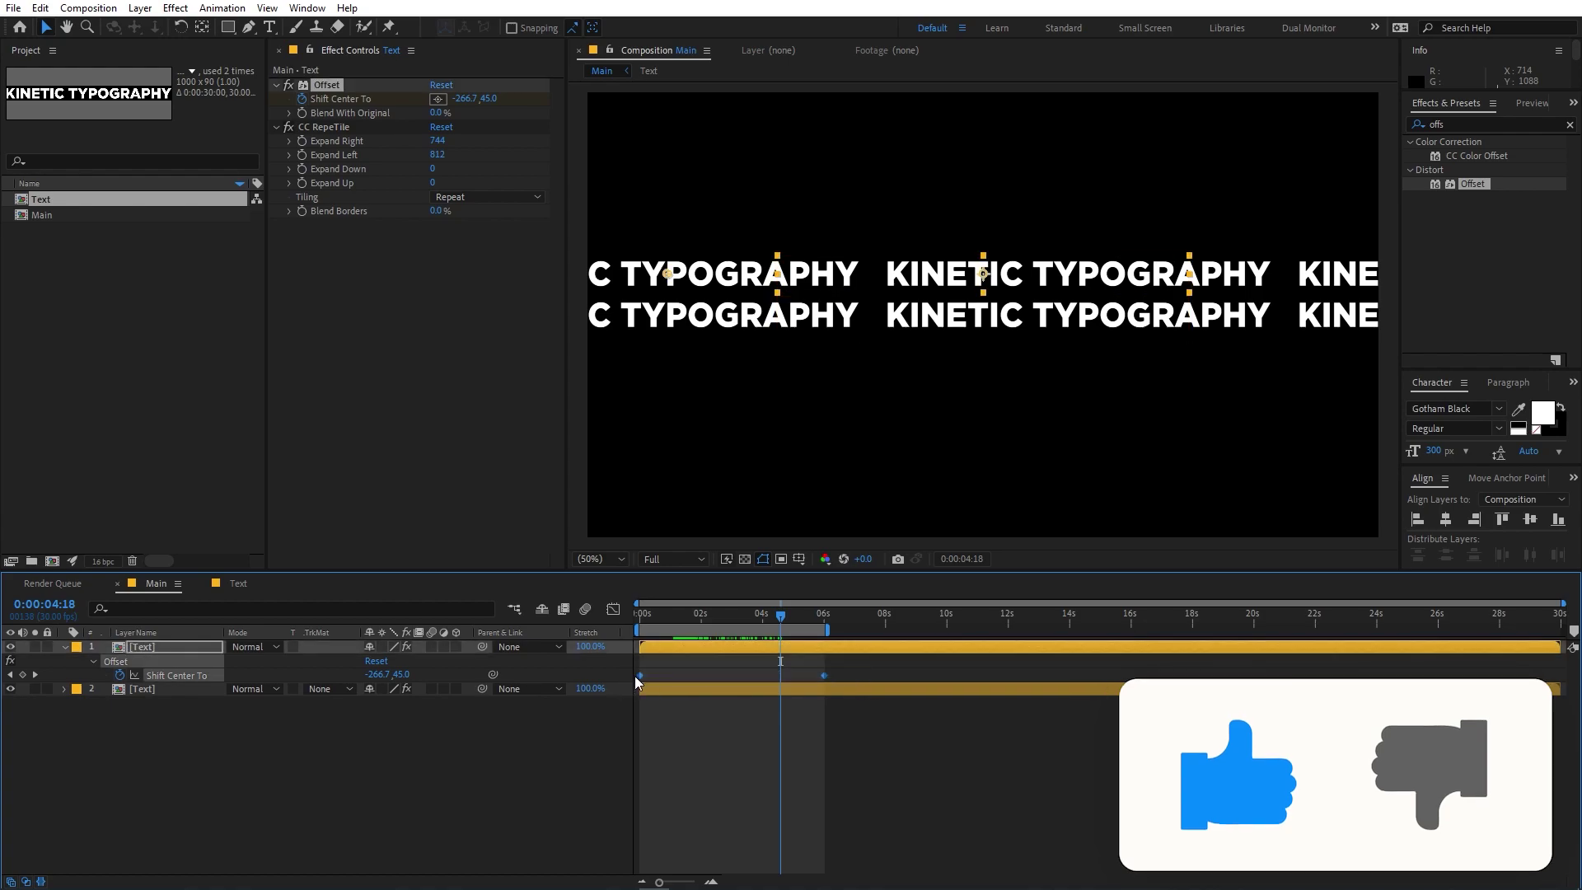
pyautogui.rightClick(641, 675)
pyautogui.moveTo(750, 879)
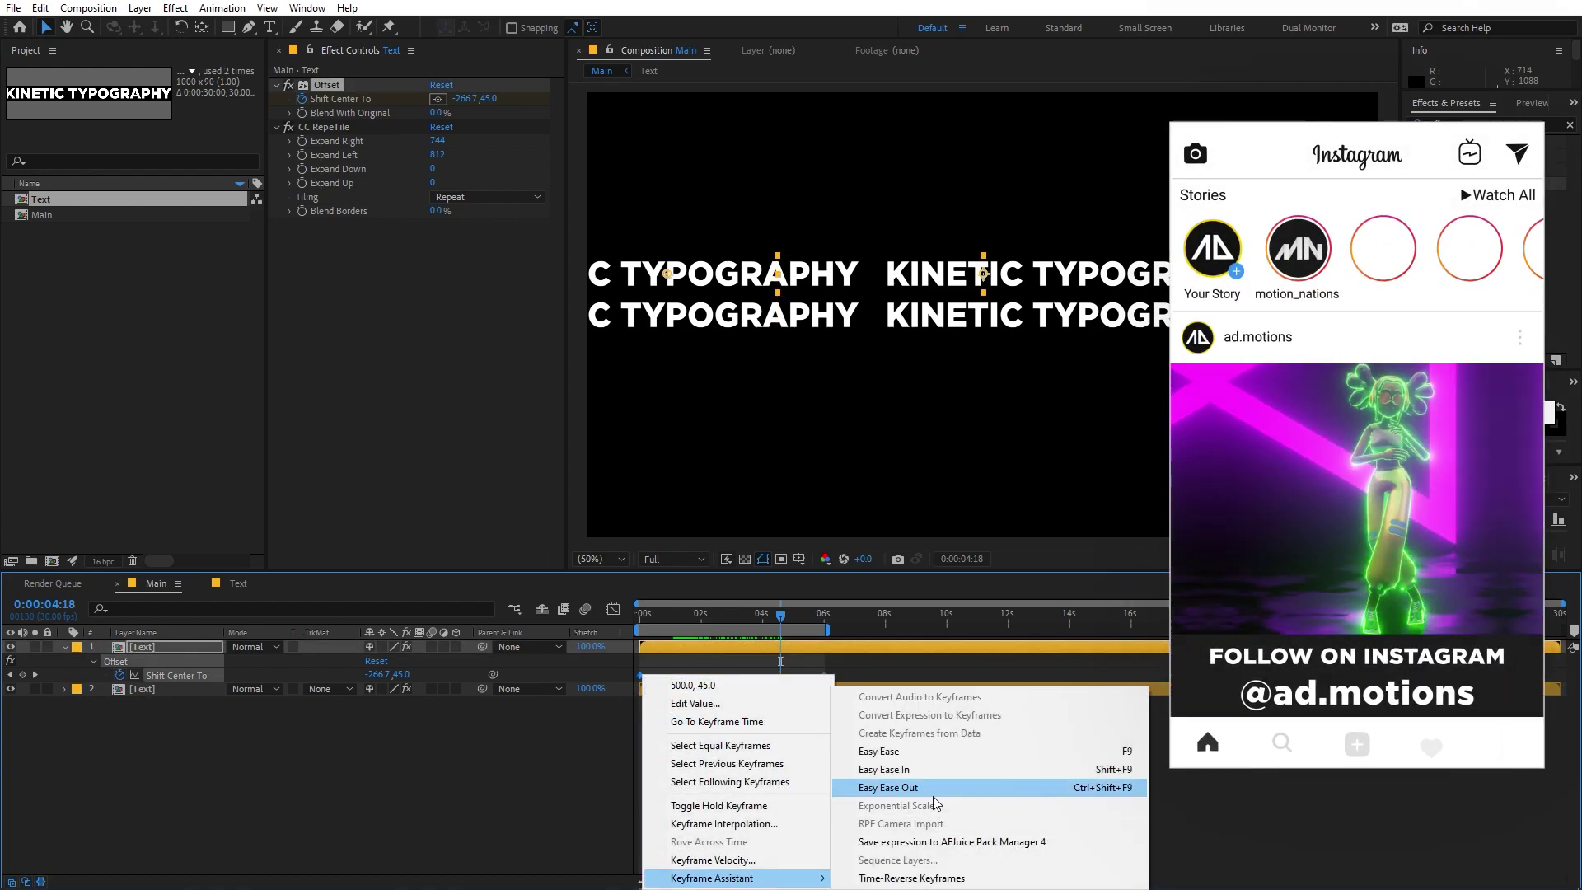
pyautogui.click(944, 879)
pyautogui.press('space')
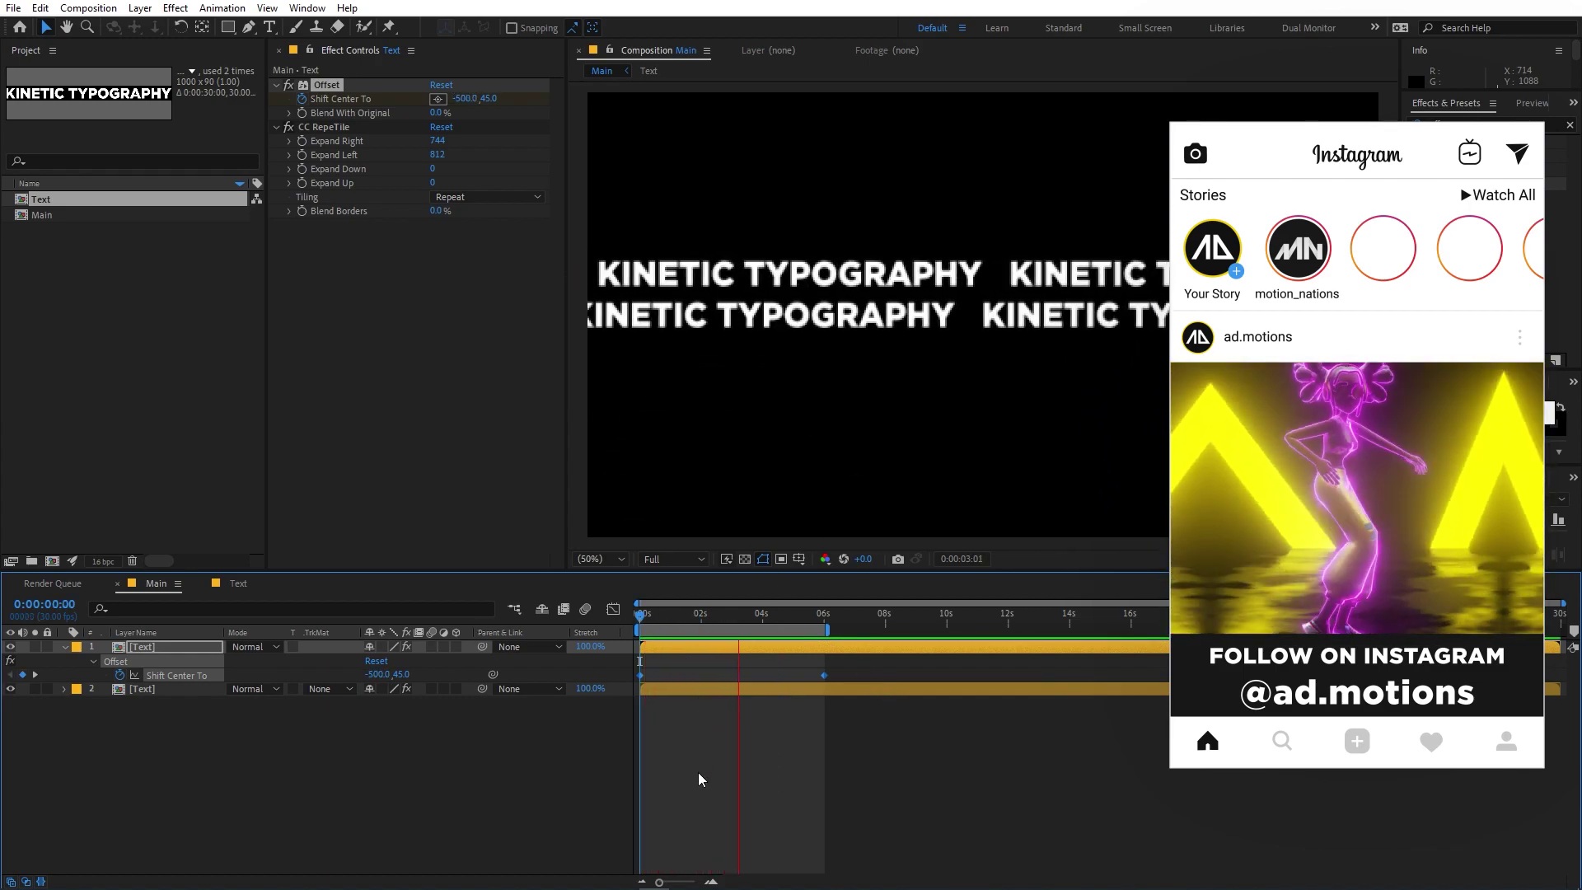
pyautogui.press('u')
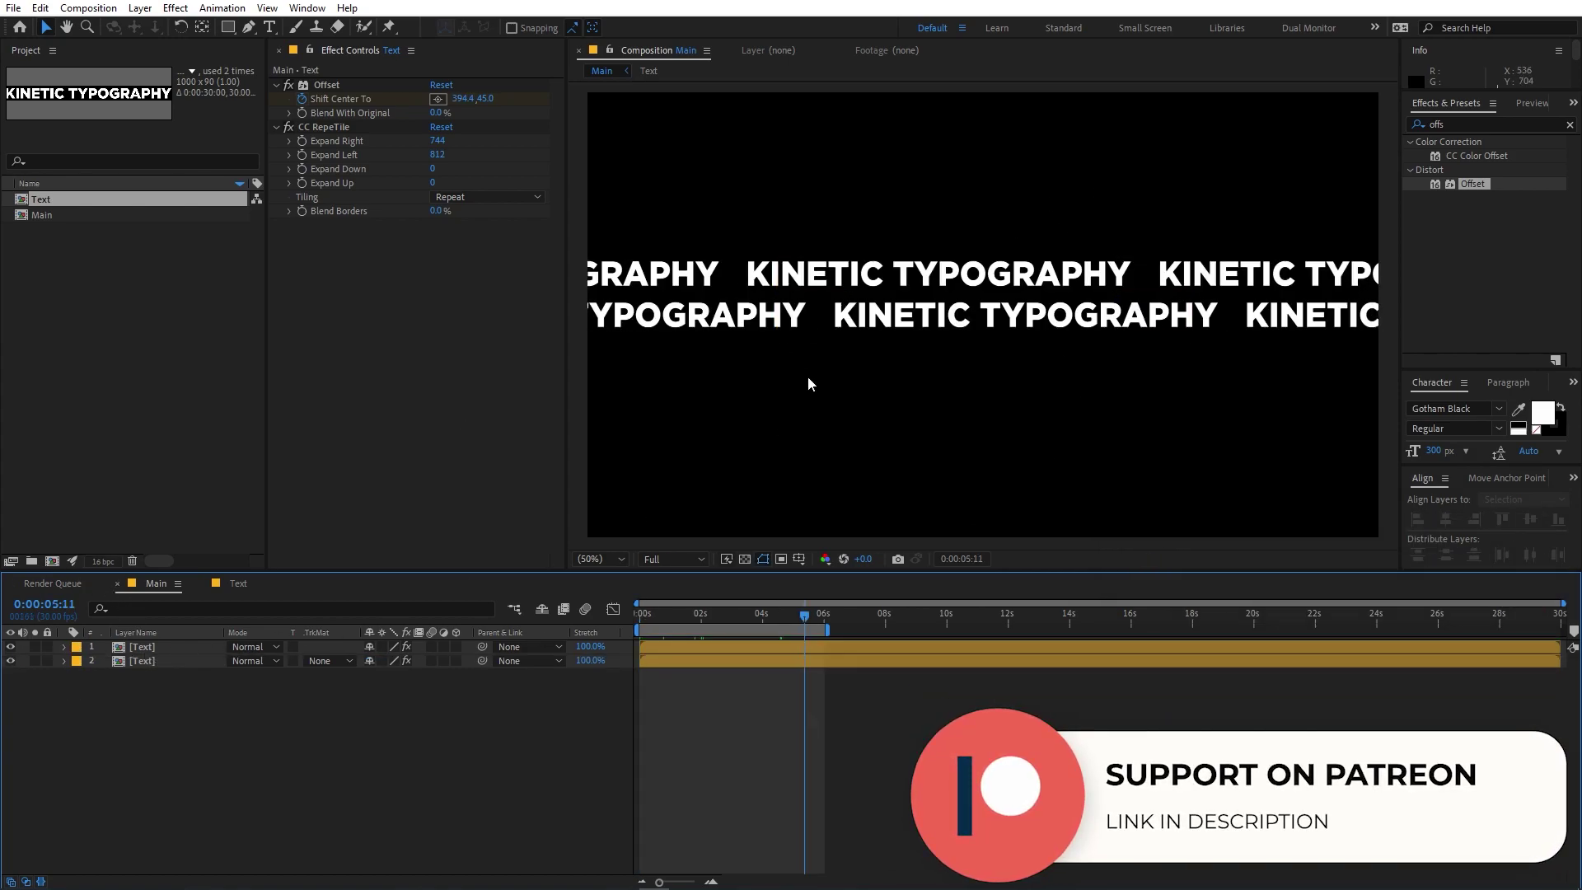
# Step: Duplicate the top text row and nudge the copy down into a third row
pyautogui.click(800, 300)
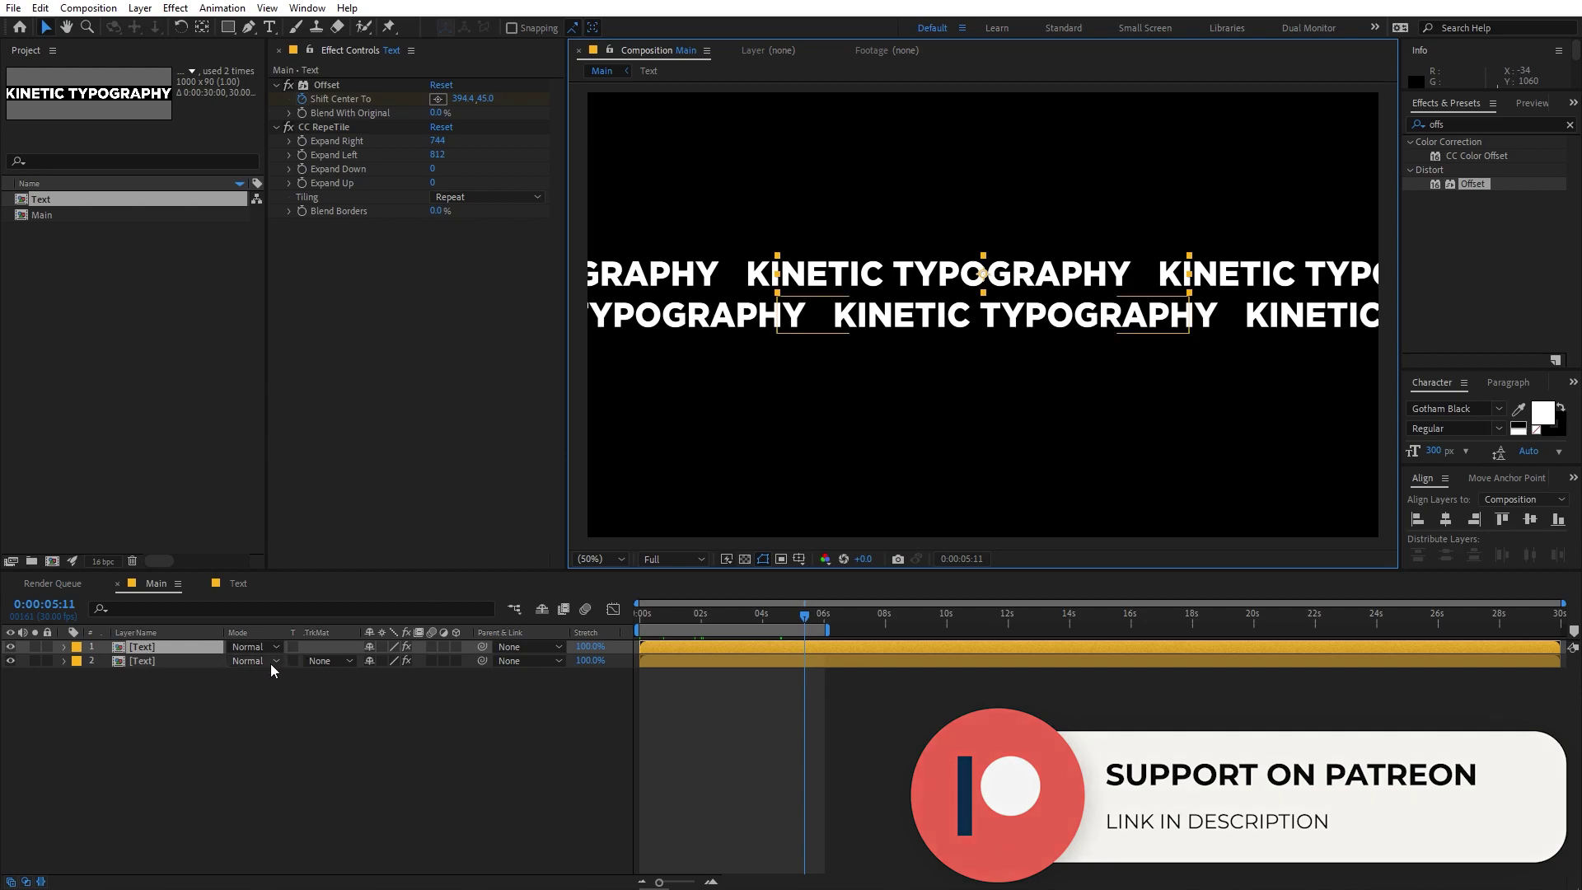
pyautogui.hotkey('ctrl', 'd')
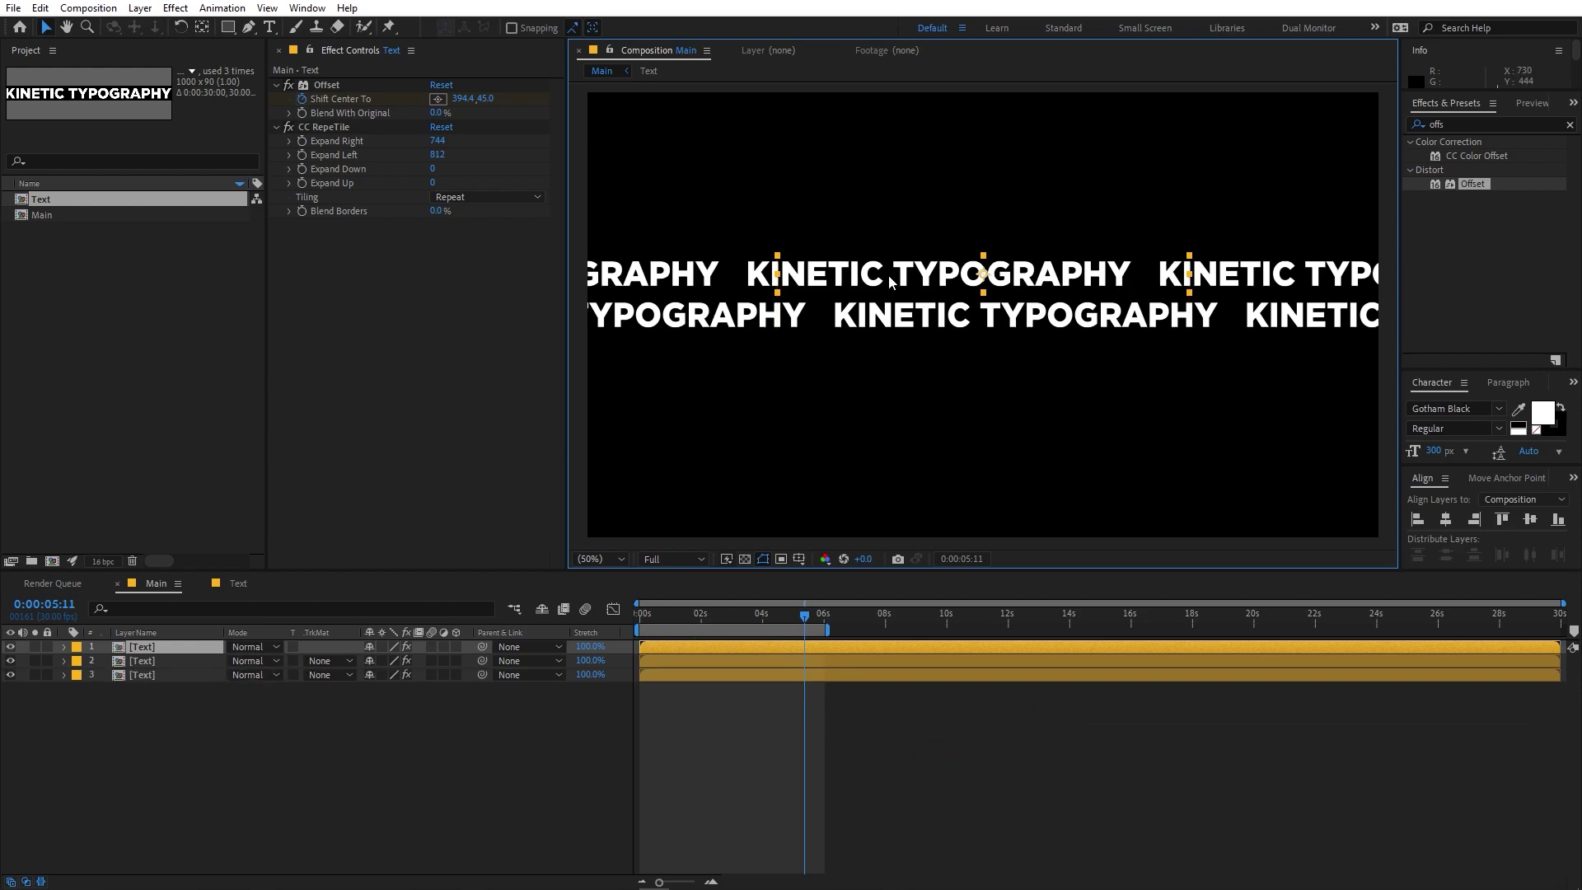
pyautogui.hotkey('shift', 'Down')
pyautogui.hotkey('shift', 'Down')
pyautogui.hotkey('shift', 'Down')
pyautogui.hotkey('shift', 'Down')
pyautogui.hotkey('shift', 'Down')
pyautogui.hotkey('shift', 'Down')
pyautogui.hotkey('shift', 'Down')
pyautogui.hotkey('shift', 'Down')
pyautogui.hotkey('shift', 'Down')
pyautogui.hotkey('shift', 'Down')
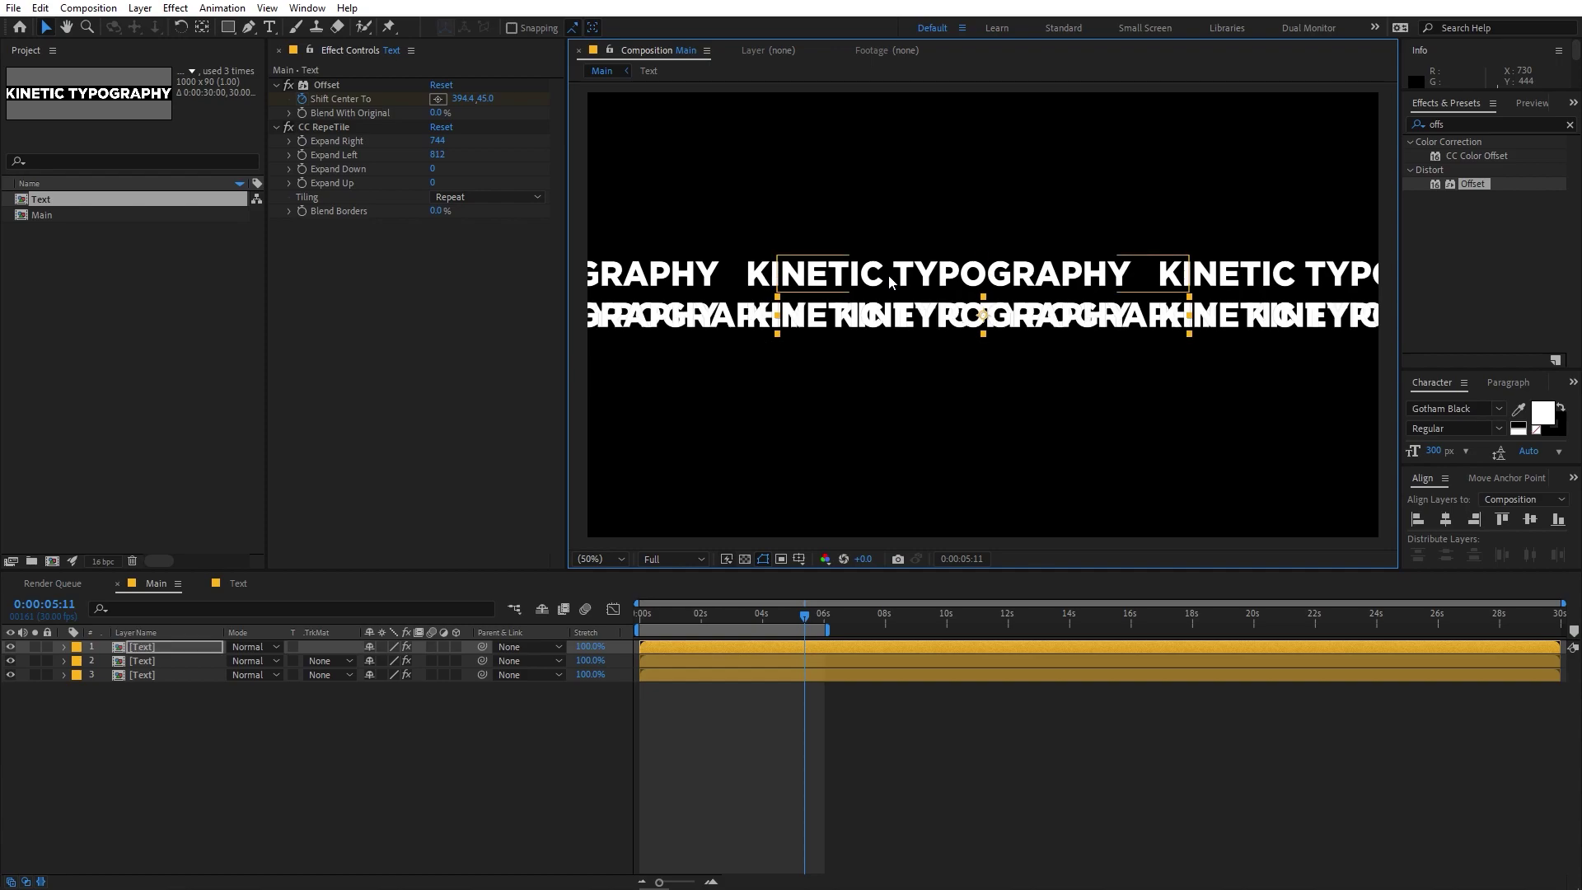
pyautogui.hotkey('shift', 'Down')
pyautogui.hotkey('shift', 'Down')
pyautogui.hotkey('shift', 'Down')
pyautogui.hotkey('shift', 'Down')
pyautogui.hotkey('shift', 'Down')
pyautogui.hotkey('shift', 'Down')
pyautogui.hotkey('shift', 'Down')
pyautogui.hotkey('shift', 'Down')
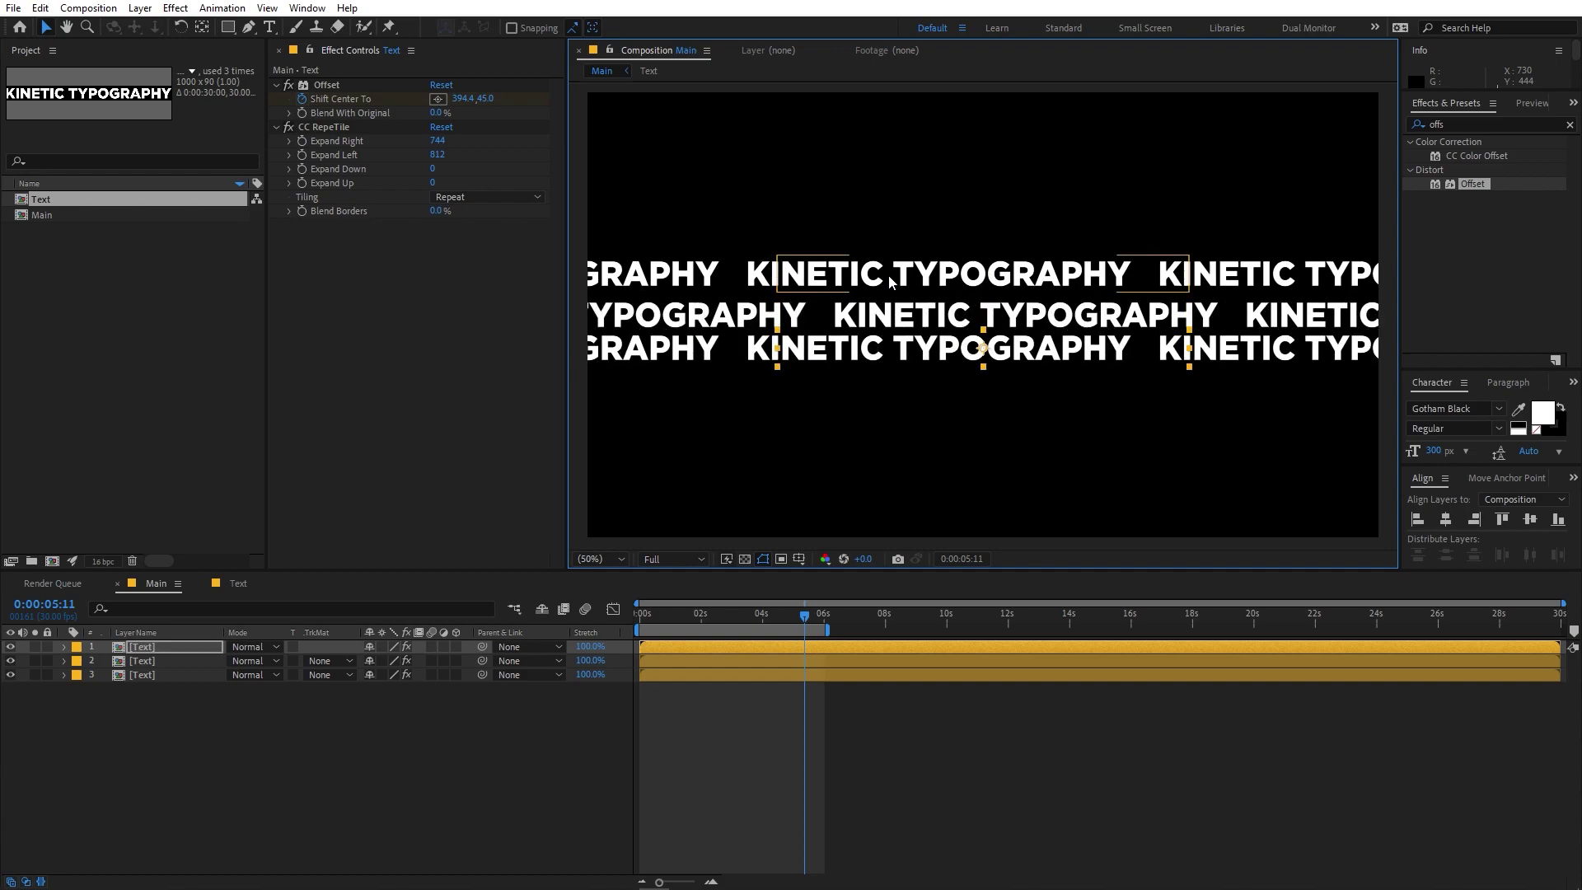
pyautogui.hotkey('shift', 'Down')
pyautogui.hotkey('shift', 'Down')
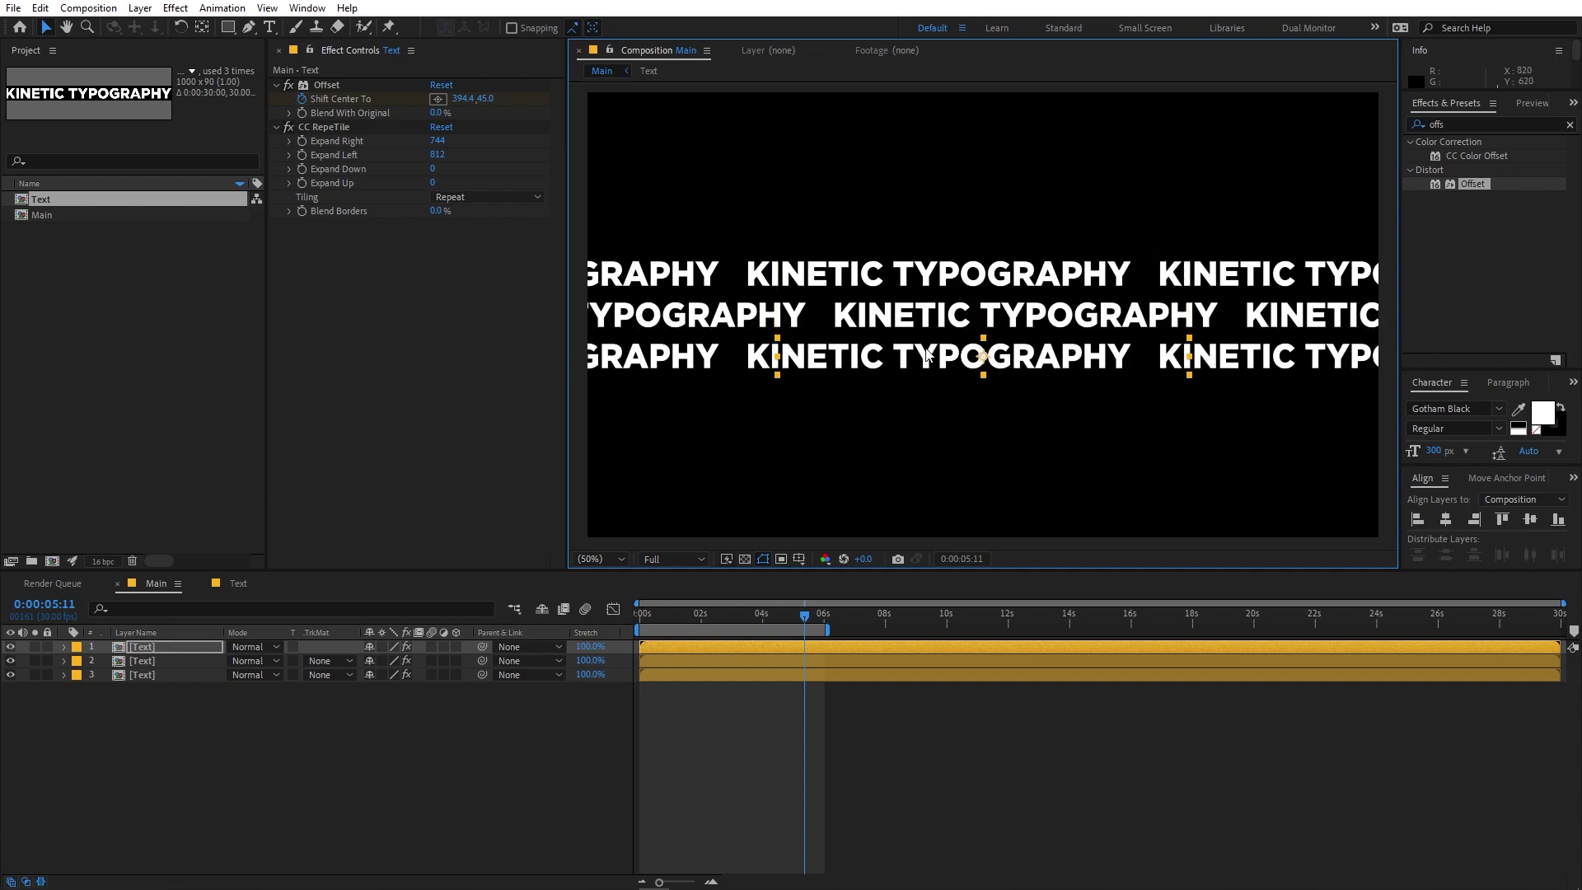
pyautogui.click(845, 746)
# Step: Add two more rows: a middle-row copy moved up and a bottom-row copy moved down
pyautogui.click(897, 319)
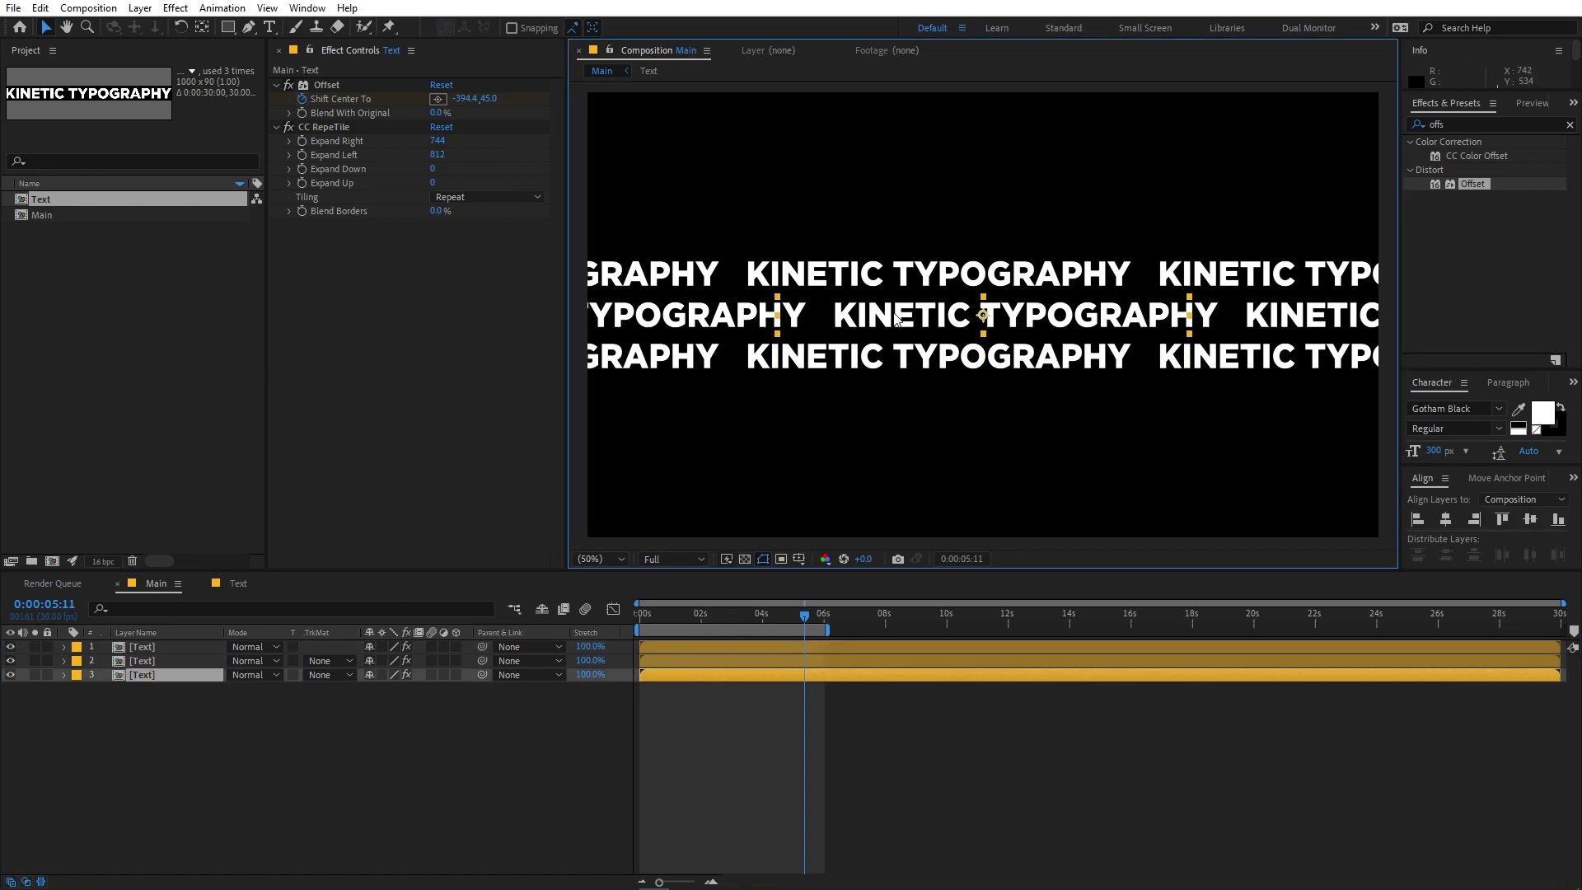
pyautogui.hotkey('ctrl', 'd')
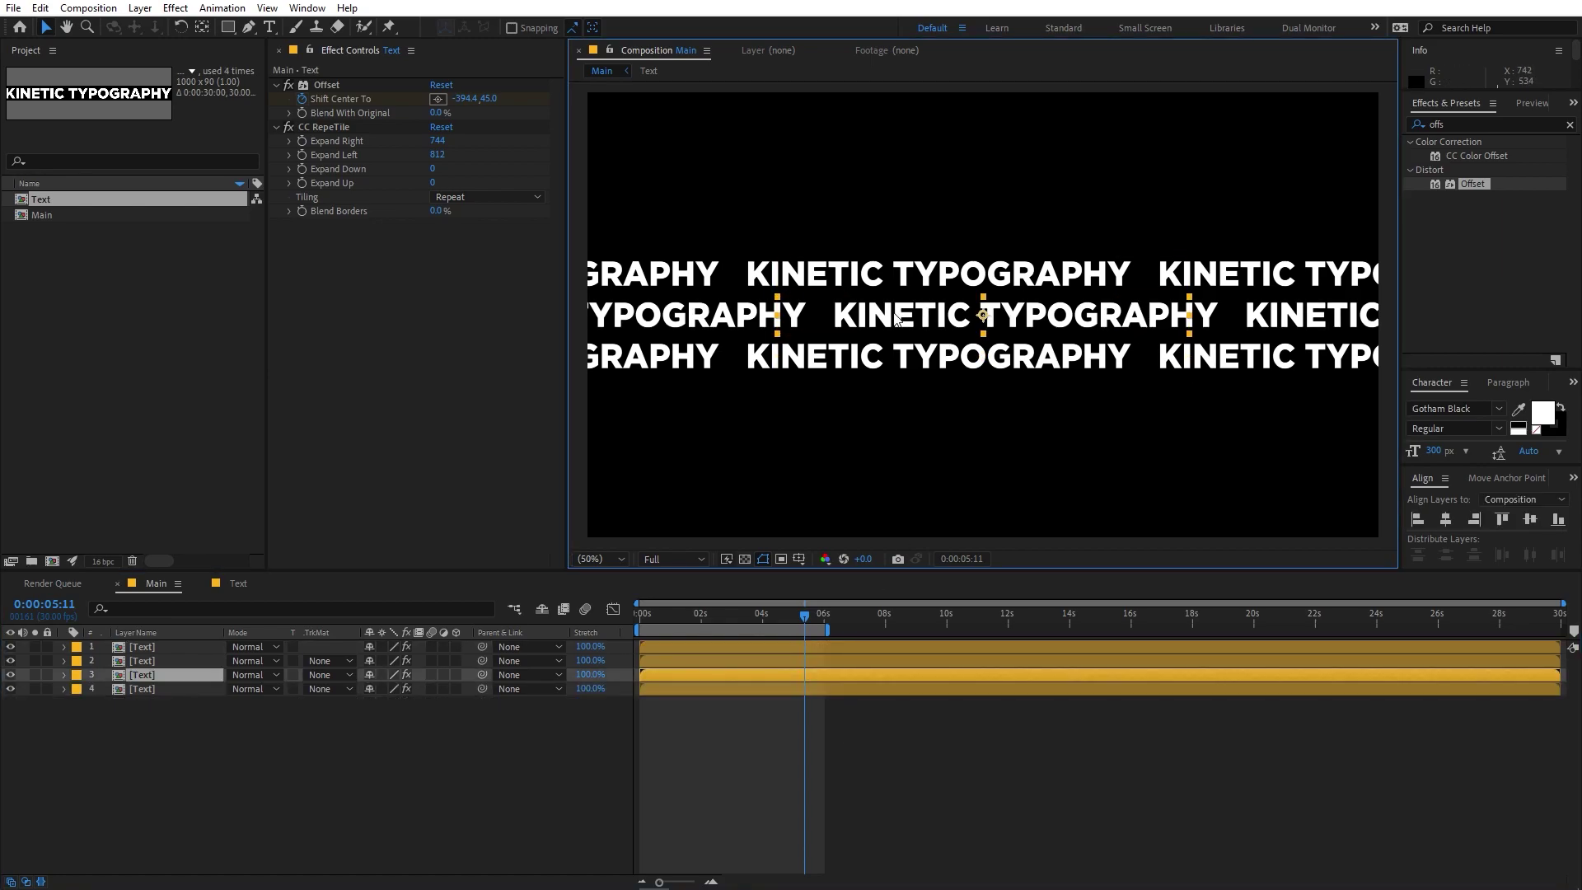
pyautogui.hotkey('shift', 'Up')
pyautogui.hotkey('shift', 'Up')
pyautogui.hotkey('shift', 'Up')
pyautogui.hotkey('shift', 'Up')
pyautogui.hotkey('shift', 'Up')
pyautogui.hotkey('shift', 'Up')
pyautogui.hotkey('shift', 'Up')
pyautogui.hotkey('shift', 'Up')
pyautogui.hotkey('shift', 'Up')
pyautogui.hotkey('shift', 'Up')
pyautogui.hotkey('shift', 'Up')
pyautogui.hotkey('shift', 'Up')
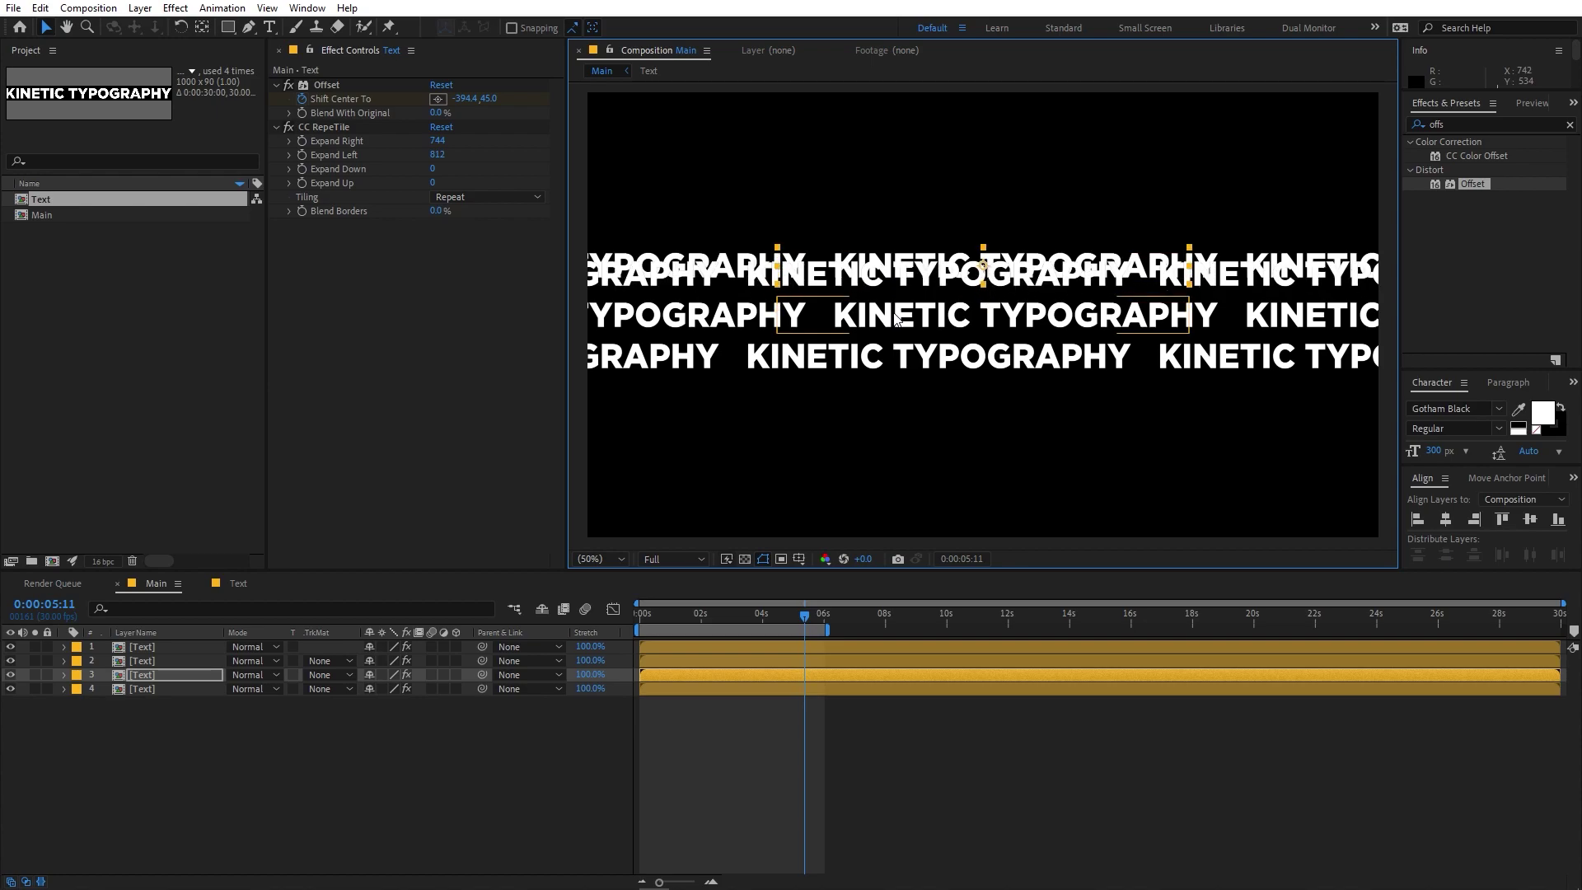
pyautogui.hotkey('shift', 'Up')
pyautogui.hotkey('shift', 'Up')
pyautogui.hotkey('shift', 'Up')
pyautogui.hotkey('shift', 'Up')
pyautogui.hotkey('shift', 'Up')
pyautogui.hotkey('shift', 'Up')
pyautogui.hotkey('shift', 'Up')
pyautogui.hotkey('shift', 'Up')
pyautogui.hotkey('shift', 'Up')
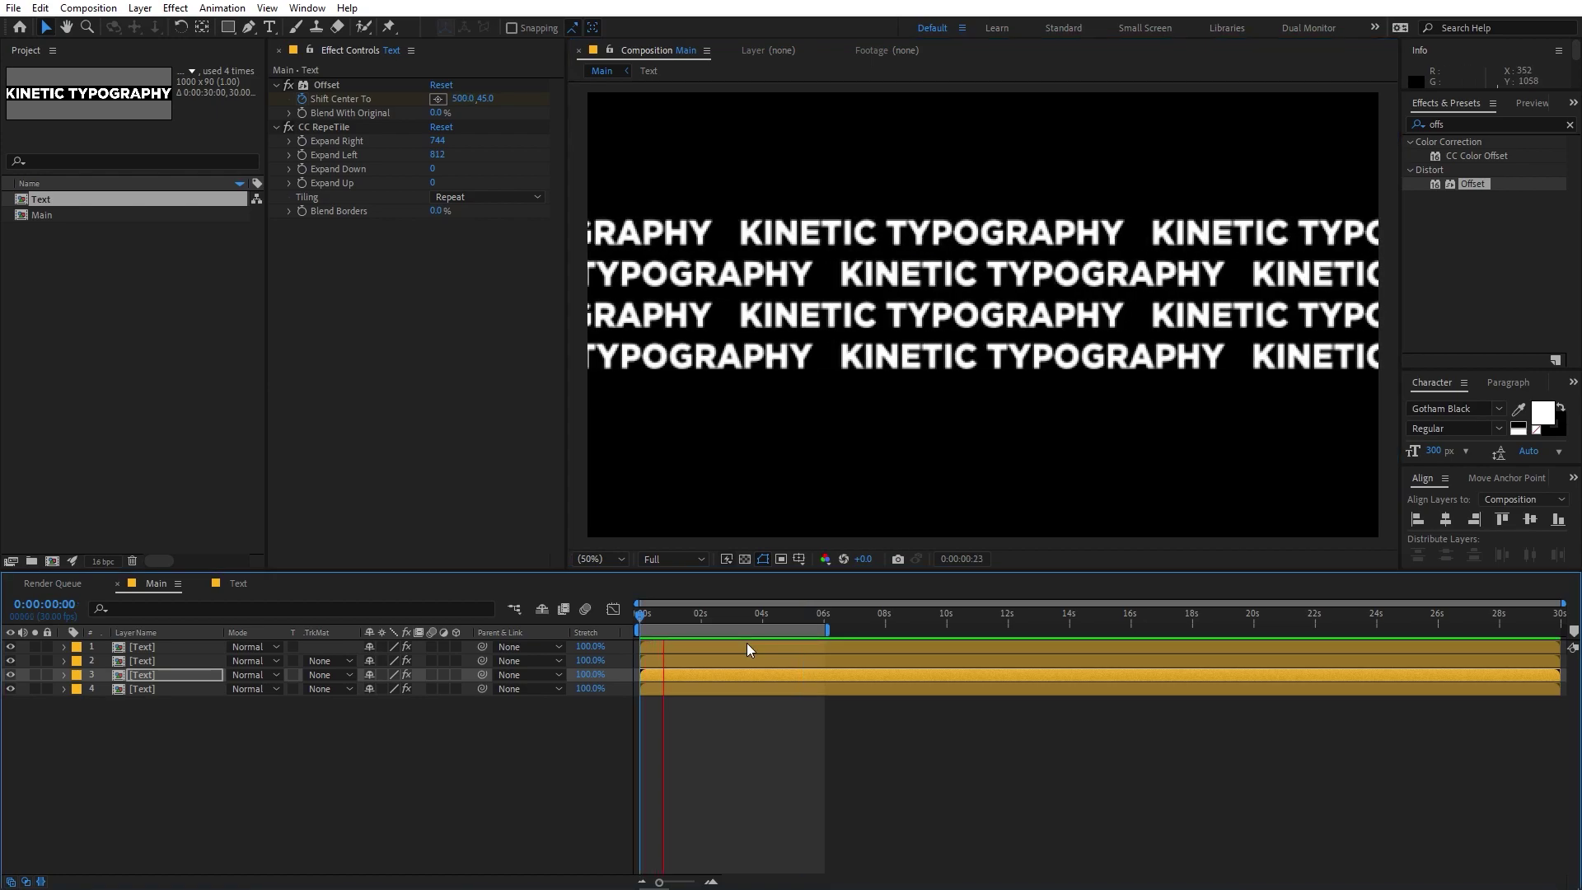
pyautogui.click(910, 315)
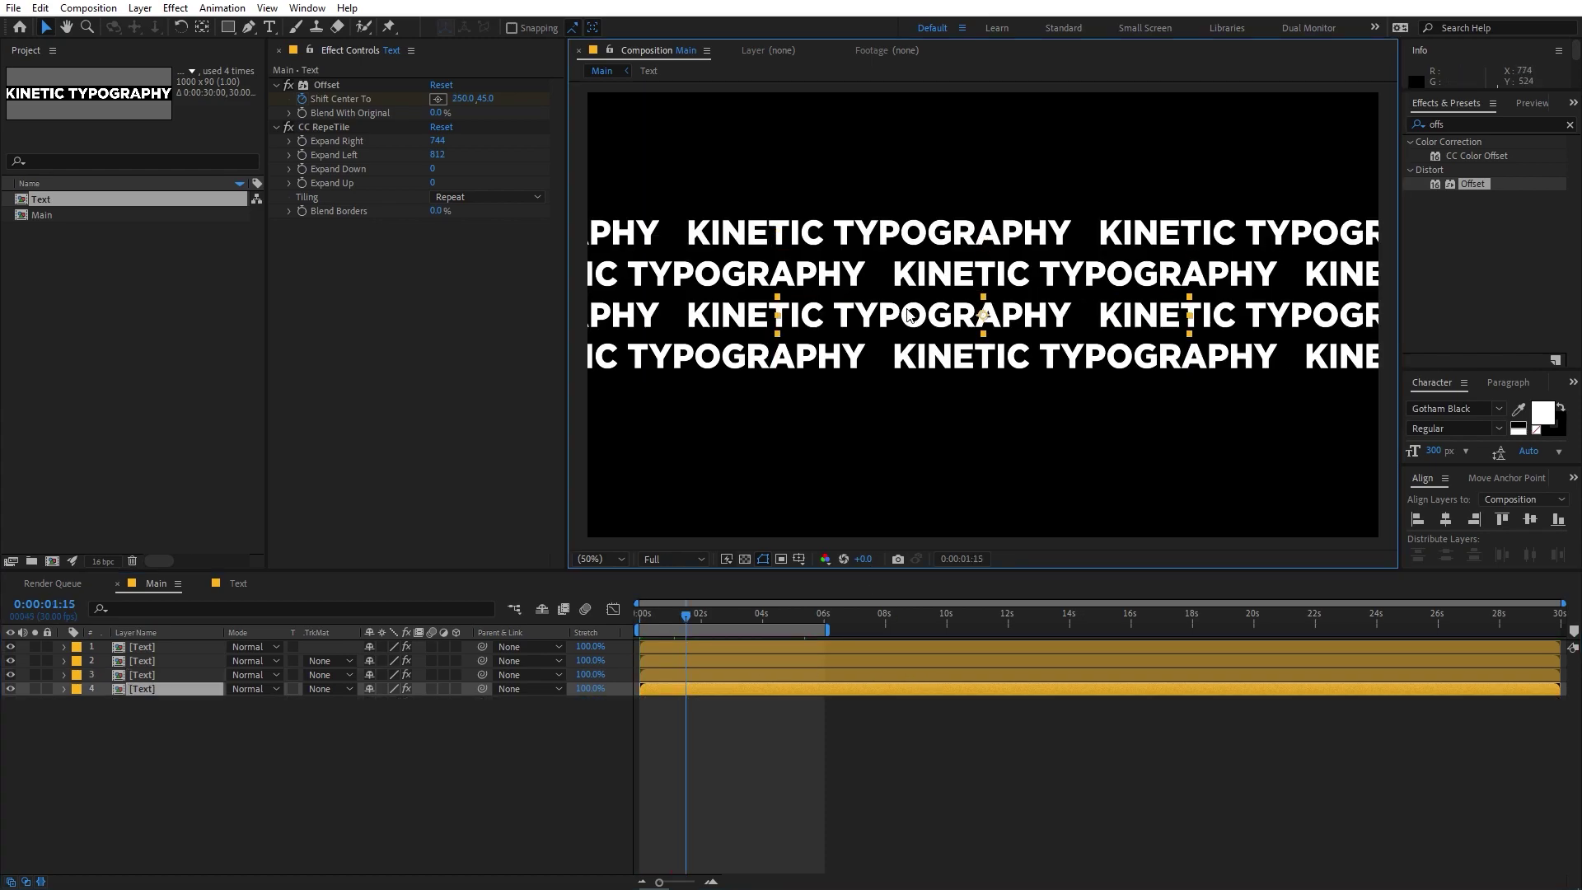
pyautogui.hotkey('ctrl', 'd')
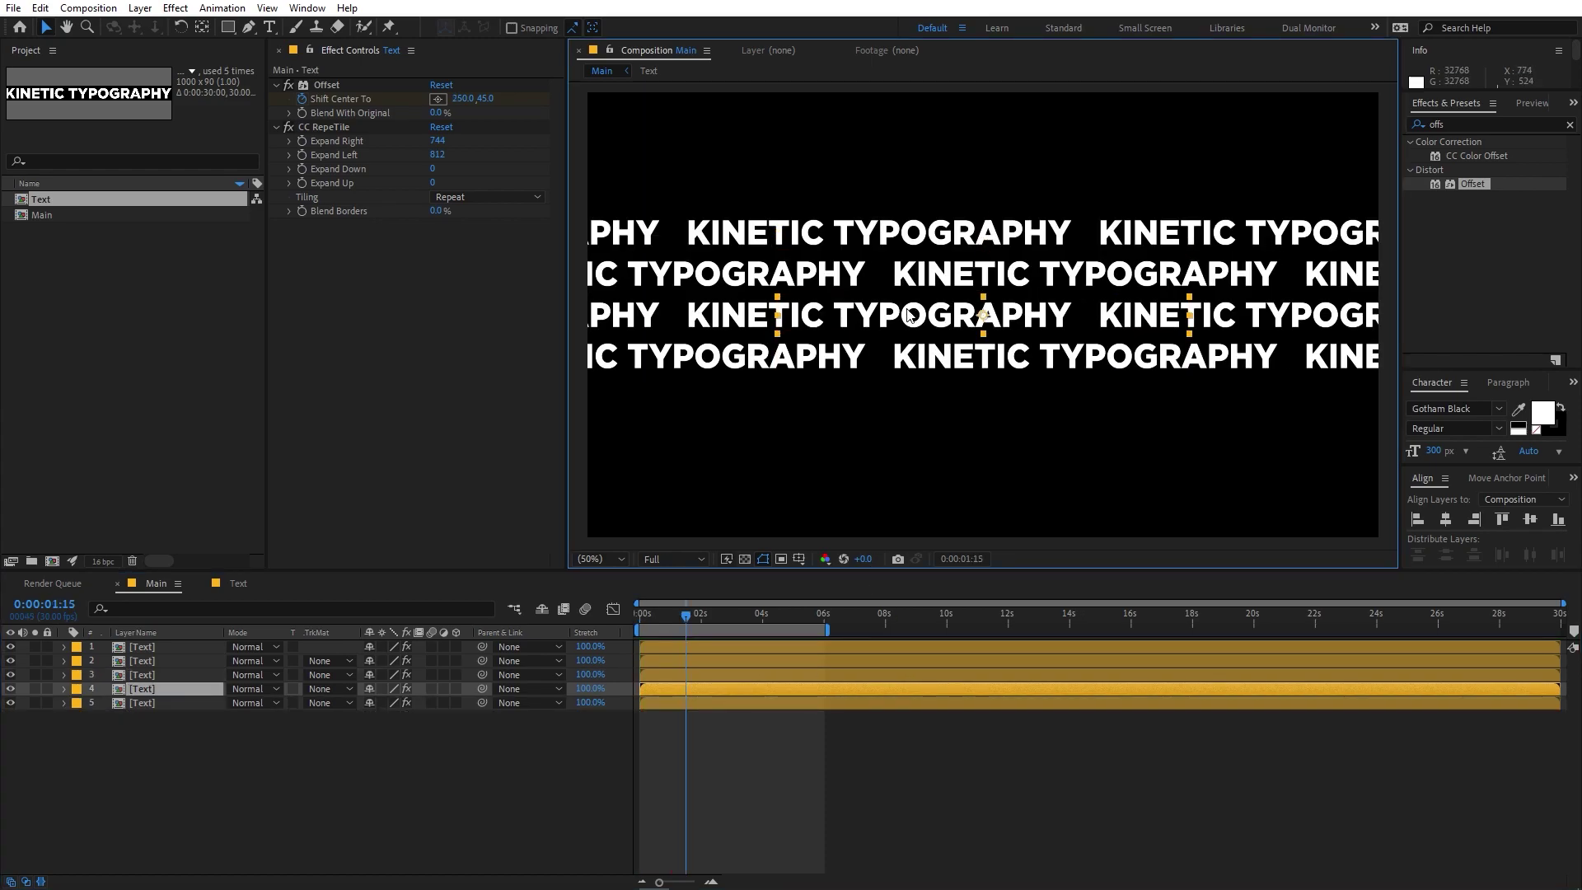
pyautogui.hotkey('shift', 'Down')
pyautogui.hotkey('shift', 'Down')
pyautogui.hotkey('shift', 'Down')
pyautogui.hotkey('shift', 'Down')
pyautogui.hotkey('shift', 'Down')
pyautogui.hotkey('shift', 'Down')
pyautogui.hotkey('shift', 'Down')
pyautogui.hotkey('shift', 'Down')
pyautogui.hotkey('shift', 'Down')
pyautogui.hotkey('shift', 'Down')
pyautogui.hotkey('shift', 'Down')
pyautogui.hotkey('shift', 'Down')
pyautogui.hotkey('shift', 'Down')
pyautogui.hotkey('shift', 'Down')
pyautogui.hotkey('shift', 'Down')
pyautogui.hotkey('shift', 'Down')
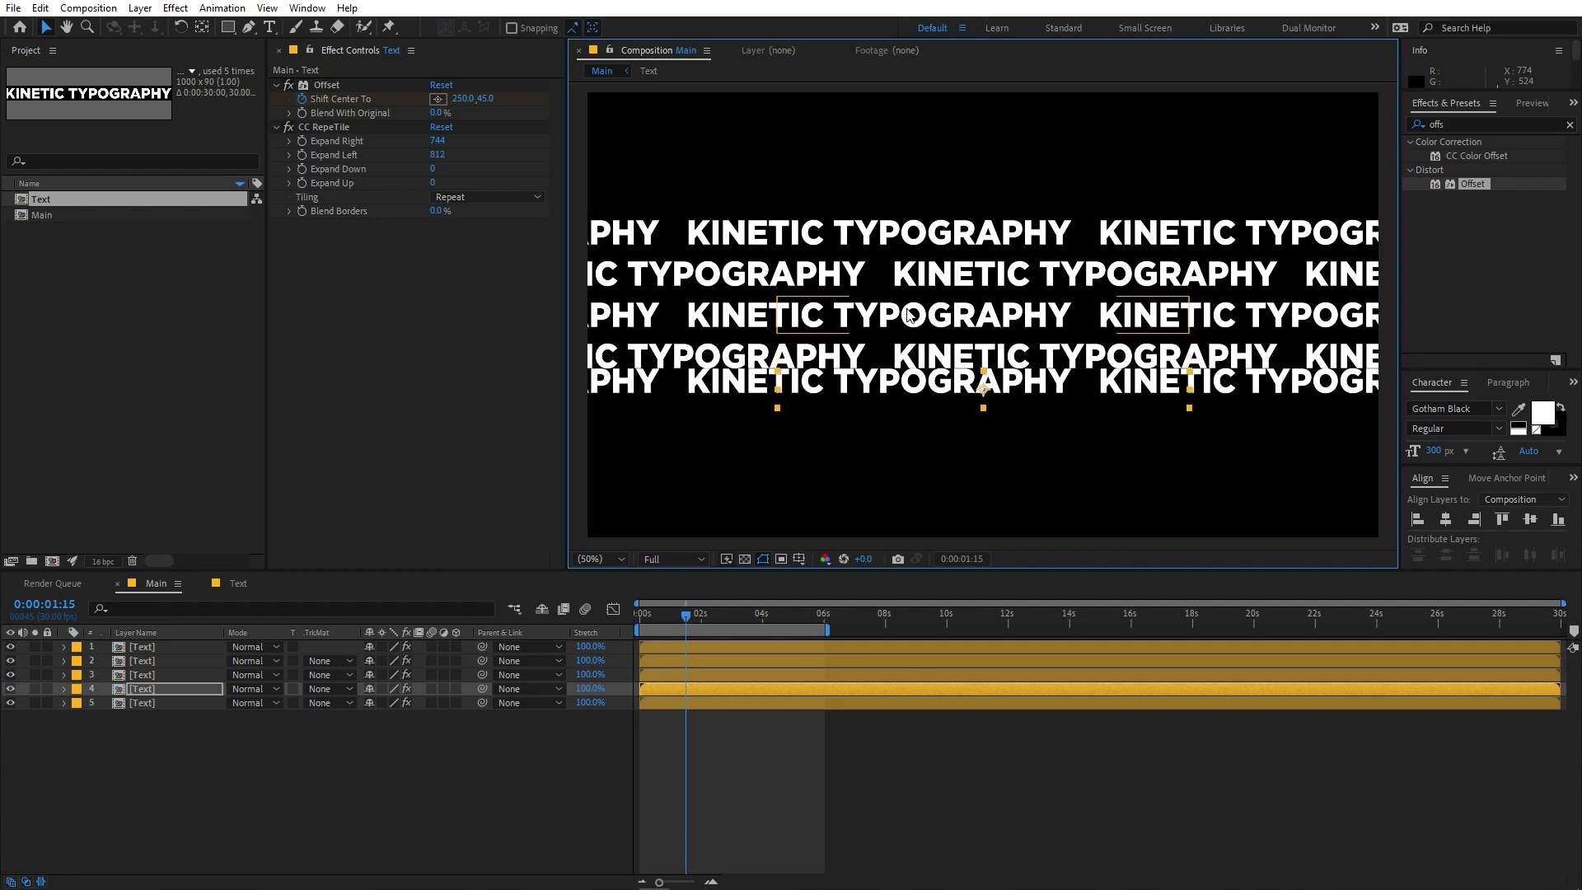
pyautogui.hotkey('shift', 'Down')
pyautogui.hotkey('shift', 'Down')
pyautogui.hotkey('shift', 'Down')
pyautogui.hotkey('shift', 'Down')
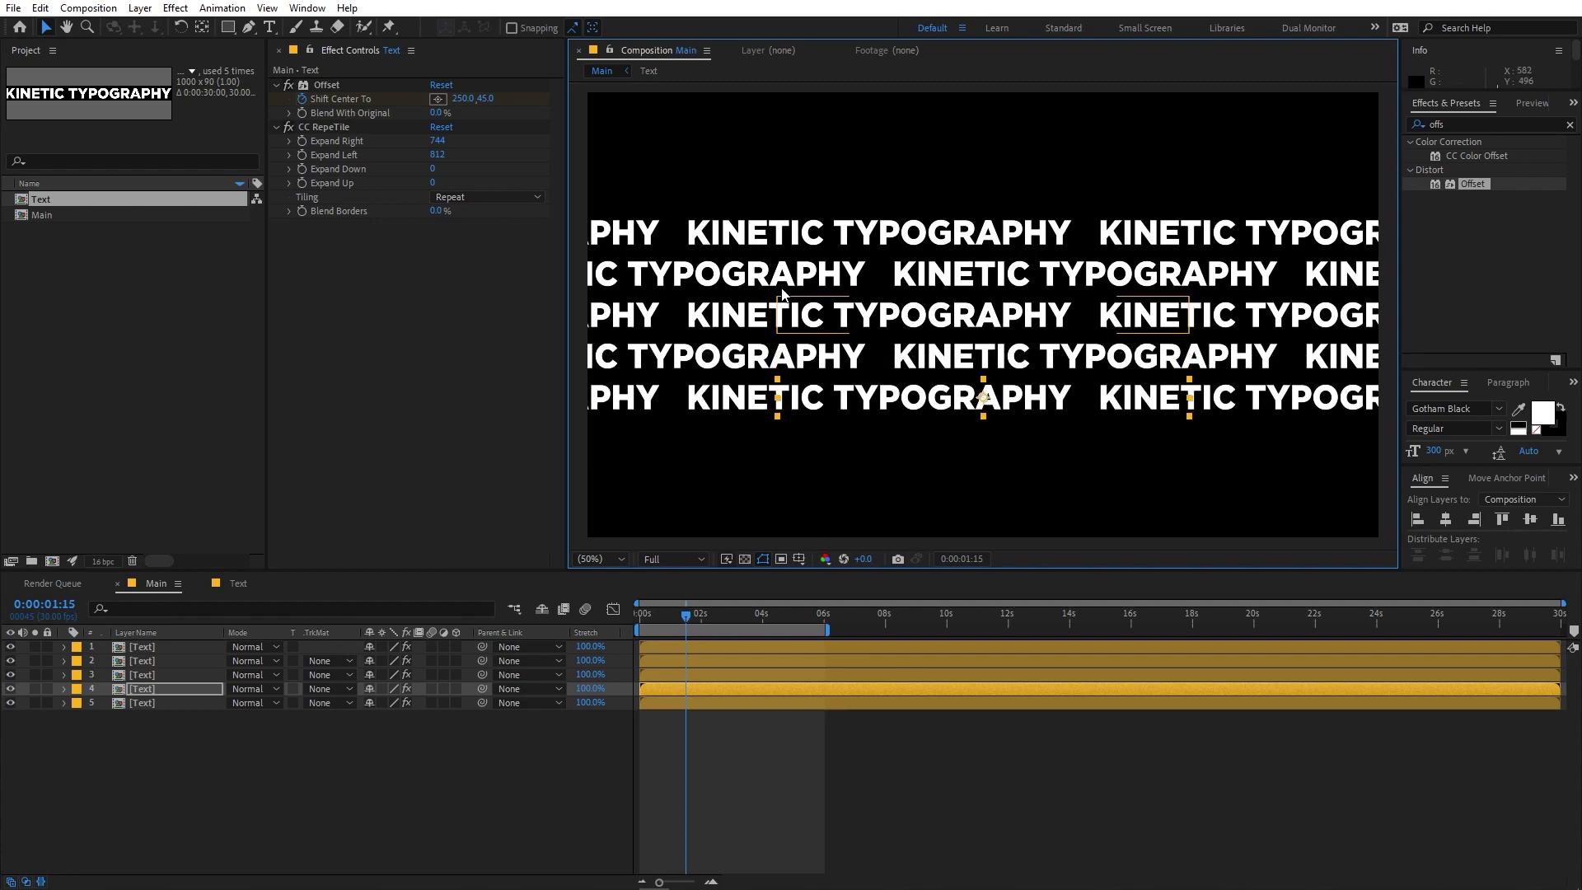
# Step: Keep duplicating and nudging rows up and down until eleven Text layers fill the frame
pyautogui.click(888, 362)
pyautogui.hotkey('ctrl', 'd')
pyautogui.hotkey('shift', 'Down')
pyautogui.hotkey('shift', 'Down')
pyautogui.hotkey('shift', 'Down')
pyautogui.hotkey('shift', 'Down')
pyautogui.hotkey('shift', 'Down')
pyautogui.hotkey('shift', 'Down')
pyautogui.hotkey('shift', 'Down')
pyautogui.hotkey('shift', 'Down')
pyautogui.hotkey('shift', 'Down')
pyautogui.hotkey('shift', 'Down')
pyautogui.hotkey('shift', 'Down')
pyautogui.hotkey('shift', 'Down')
pyautogui.hotkey('shift', 'Down')
pyautogui.hotkey('shift', 'Down')
pyautogui.hotkey('shift', 'Down')
pyautogui.hotkey('shift', 'Down')
pyautogui.hotkey('shift', 'Down')
pyautogui.hotkey('shift', 'Down')
pyautogui.hotkey('shift', 'Down')
pyautogui.hotkey('shift', 'Down')
pyautogui.hotkey('ctrl', 'd')
pyautogui.hotkey('shift', 'Down')
pyautogui.hotkey('shift', 'Down')
pyautogui.hotkey('shift', 'Down')
pyautogui.hotkey('shift', 'Down')
pyautogui.hotkey('shift', 'Down')
pyautogui.hotkey('shift', 'Down')
pyautogui.hotkey('shift', 'Down')
pyautogui.hotkey('shift', 'Down')
pyautogui.hotkey('shift', 'Down')
pyautogui.hotkey('shift', 'Down')
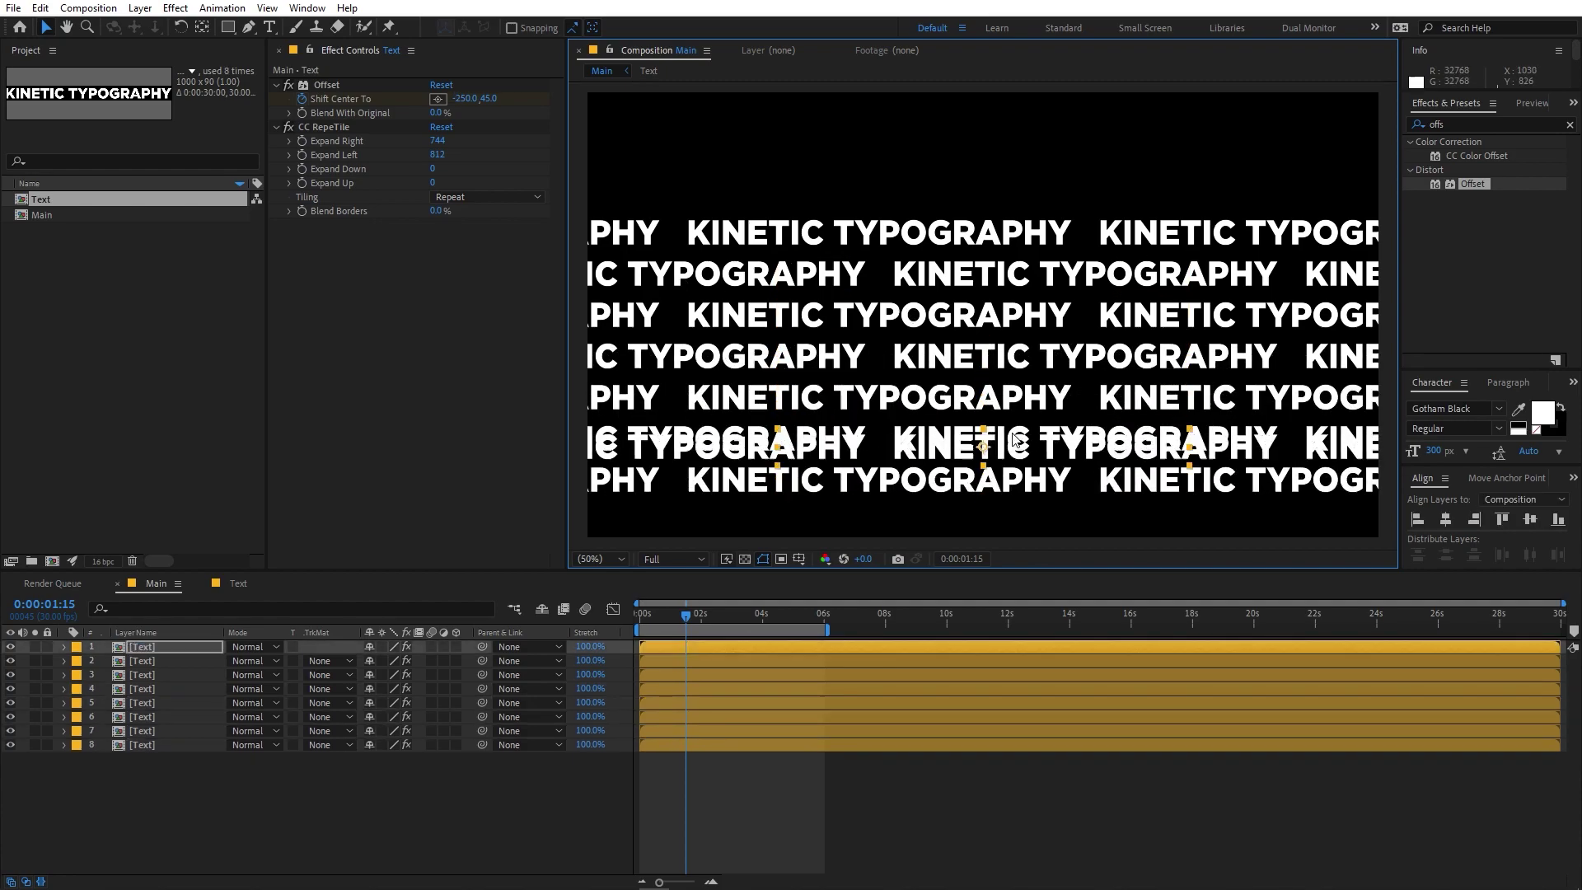
pyautogui.hotkey('ctrl', 'd')
pyautogui.hotkey('shift', 'Down')
pyautogui.hotkey('shift', 'Down')
pyautogui.hotkey('shift', 'Down')
pyautogui.hotkey('shift', 'Down')
pyautogui.hotkey('shift', 'Down')
pyautogui.hotkey('shift', 'Down')
pyautogui.hotkey('shift', 'Down')
pyautogui.hotkey('shift', 'Down')
pyautogui.hotkey('shift', 'Down')
pyautogui.hotkey('shift', 'Down')
pyautogui.click(957, 234)
pyautogui.hotkey('ctrl', 'd')
pyautogui.hotkey('shift', 'Up')
pyautogui.hotkey('shift', 'Up')
pyautogui.hotkey('shift', 'Up')
pyautogui.hotkey('shift', 'Up')
pyautogui.hotkey('shift', 'Up')
pyautogui.hotkey('shift', 'Up')
pyautogui.hotkey('shift', 'Up')
pyautogui.hotkey('shift', 'Up')
pyautogui.hotkey('shift', 'Up')
pyautogui.hotkey('shift', 'Up')
pyautogui.hotkey('ctrl', 'd')
pyautogui.hotkey('shift', 'Up')
pyautogui.hotkey('shift', 'Up')
pyautogui.hotkey('shift', 'Up')
pyautogui.hotkey('shift', 'Up')
pyautogui.hotkey('shift', 'Up')
pyautogui.hotkey('shift', 'Up')
pyautogui.hotkey('shift', 'Up')
pyautogui.hotkey('shift', 'Up')
pyautogui.hotkey('shift', 'Up')
pyautogui.hotkey('shift', 'Up')
pyautogui.hotkey('ctrl', 'd')
pyautogui.hotkey('shift', 'Up')
pyautogui.hotkey('shift', 'Up')
pyautogui.hotkey('shift', 'Up')
pyautogui.hotkey('shift', 'Up')
pyautogui.hotkey('shift', 'Up')
pyautogui.hotkey('shift', 'Up')
pyautogui.hotkey('shift', 'Up')
pyautogui.hotkey('shift', 'Up')
pyautogui.hotkey('shift', 'Up')
pyautogui.hotkey('shift', 'Up')
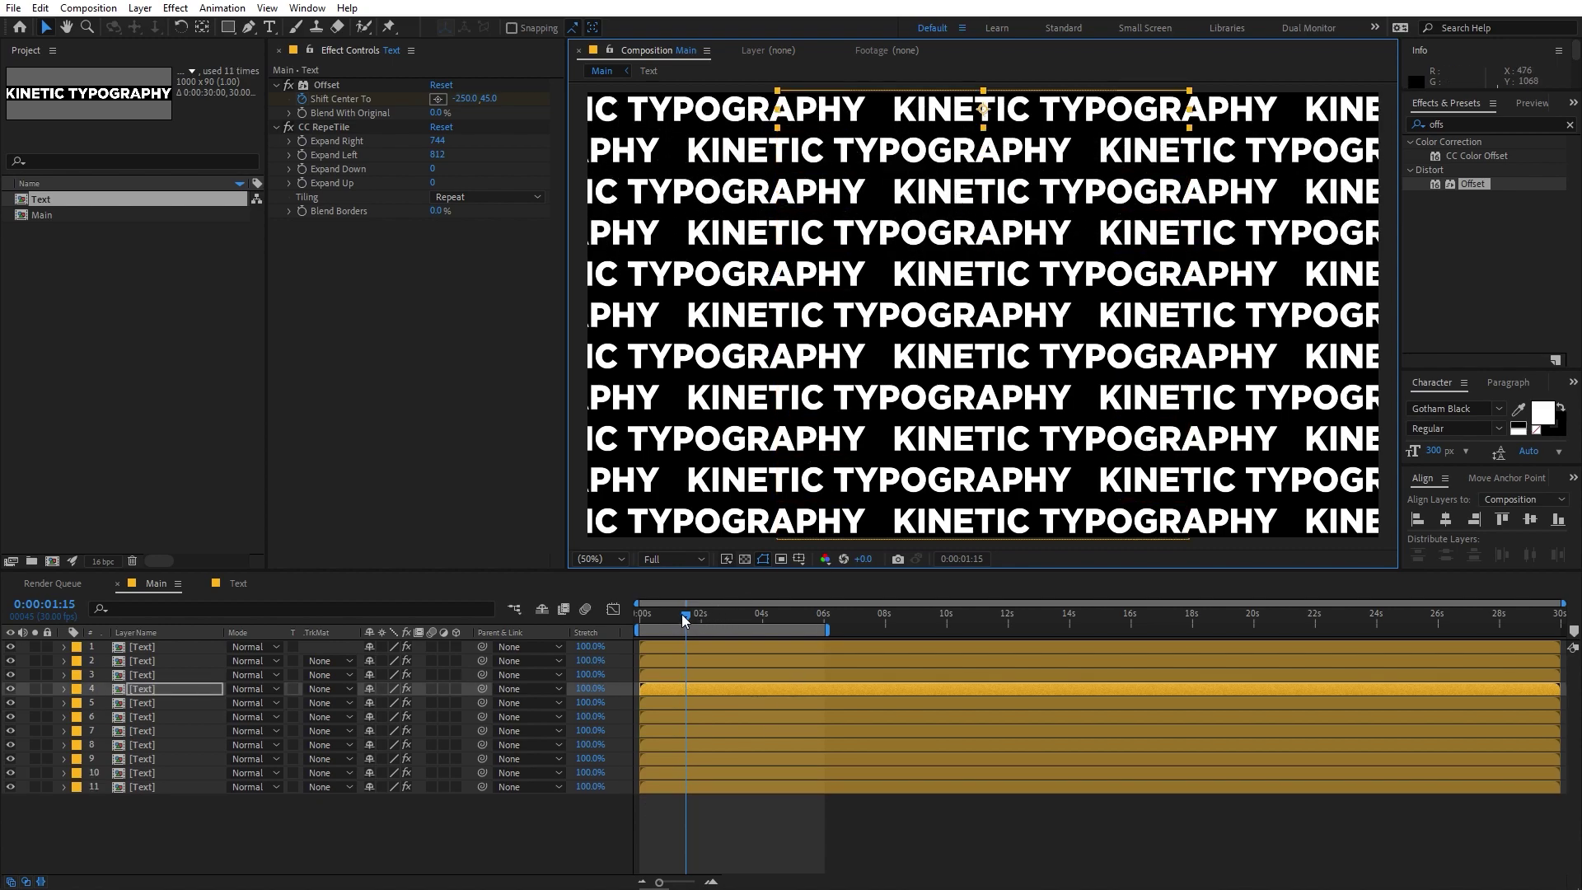
# Step: Preview, then select Text layers 7–11 and set their label colour to Lavender
pyautogui.press('space')
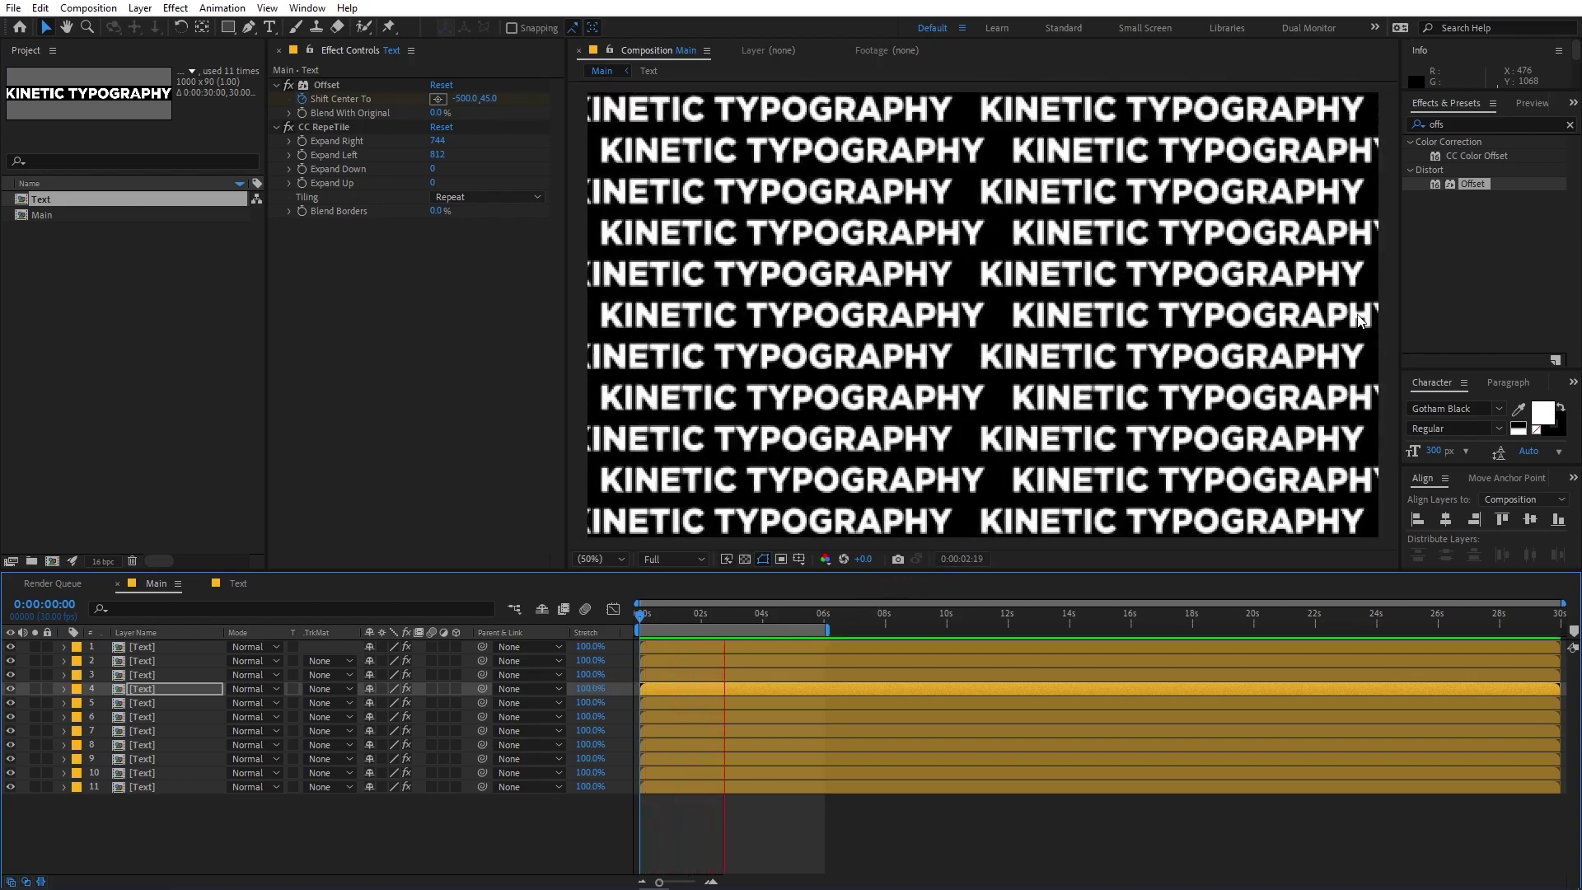
pyautogui.click(826, 482)
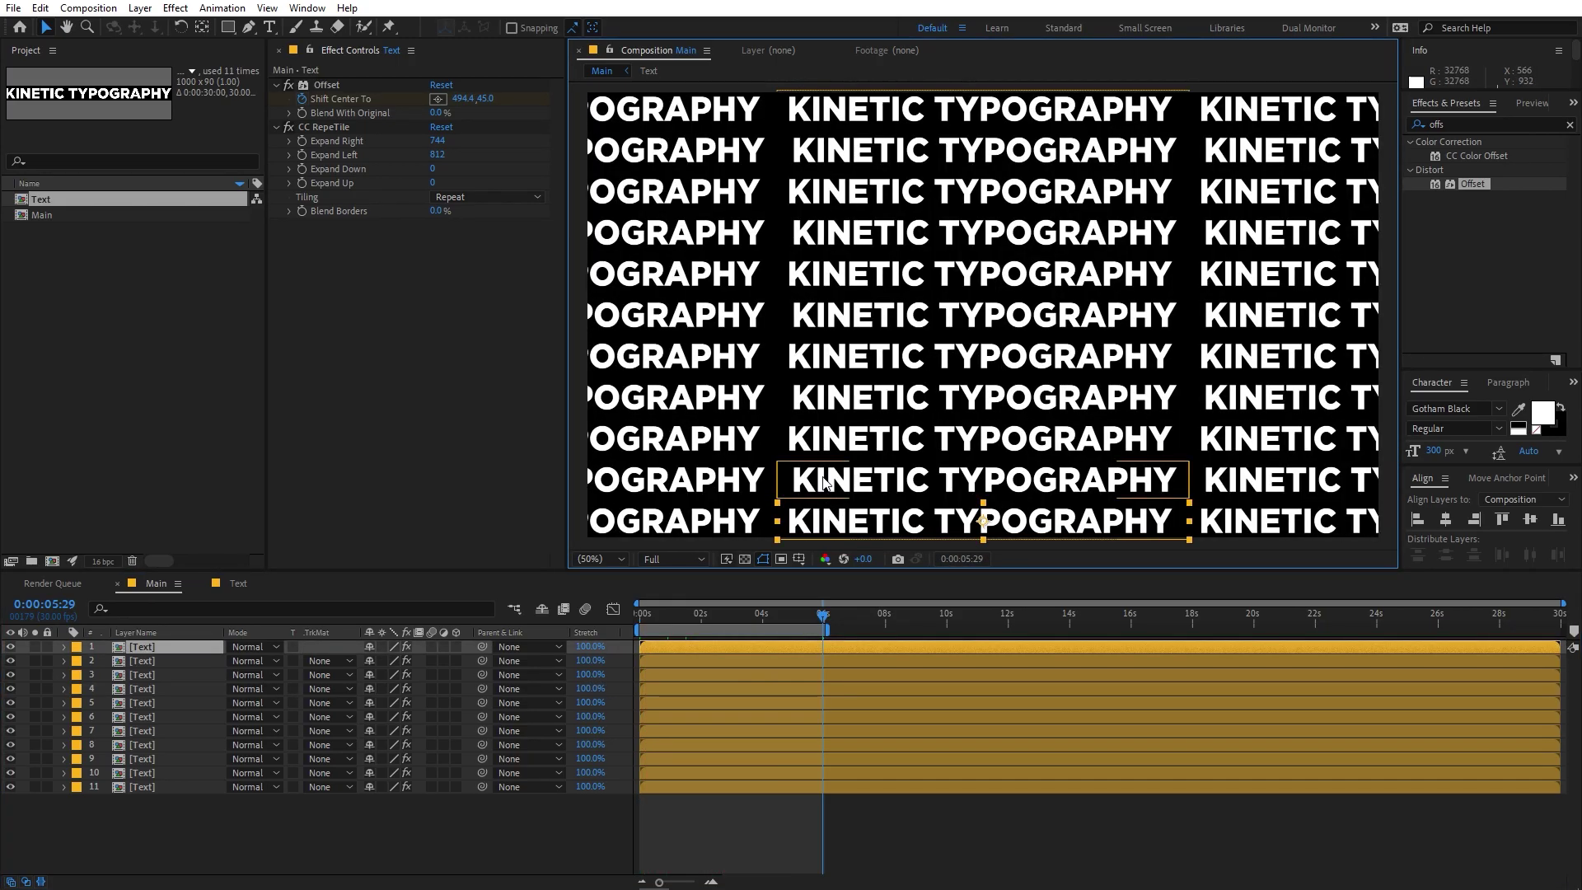
pyautogui.keyDown('shift'); pyautogui.click(821, 398); pyautogui.keyUp('shift')
pyautogui.keyDown('shift'); pyautogui.click(820, 313); pyautogui.keyUp('shift')
pyautogui.keyDown('shift'); pyautogui.click(821, 233); pyautogui.keyUp('shift')
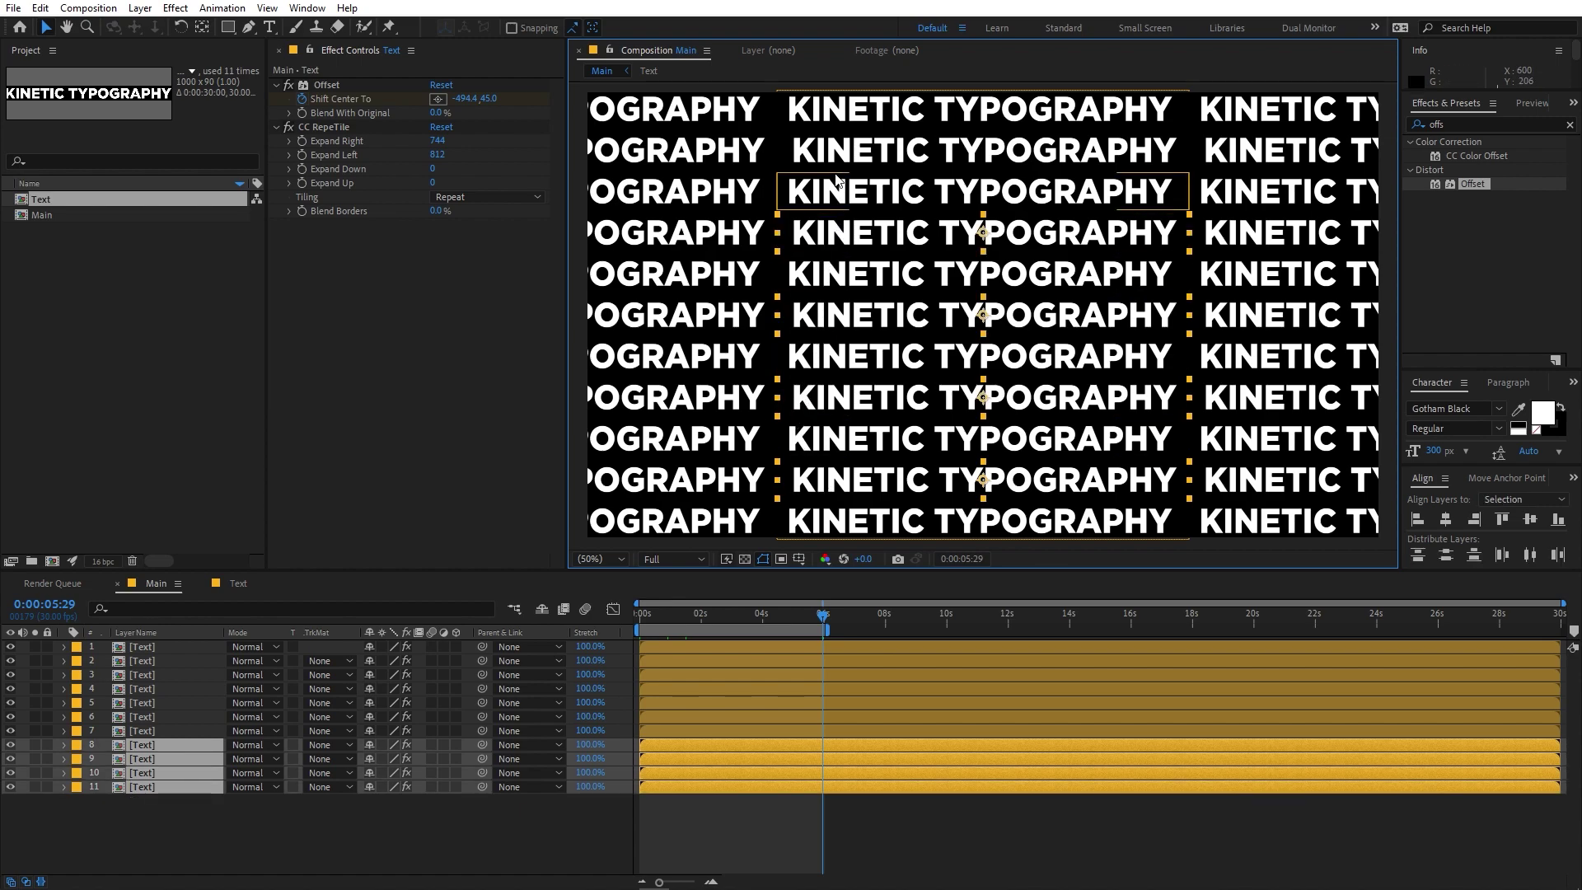
pyautogui.keyDown('shift'); pyautogui.click(821, 150); pyautogui.keyUp('shift')
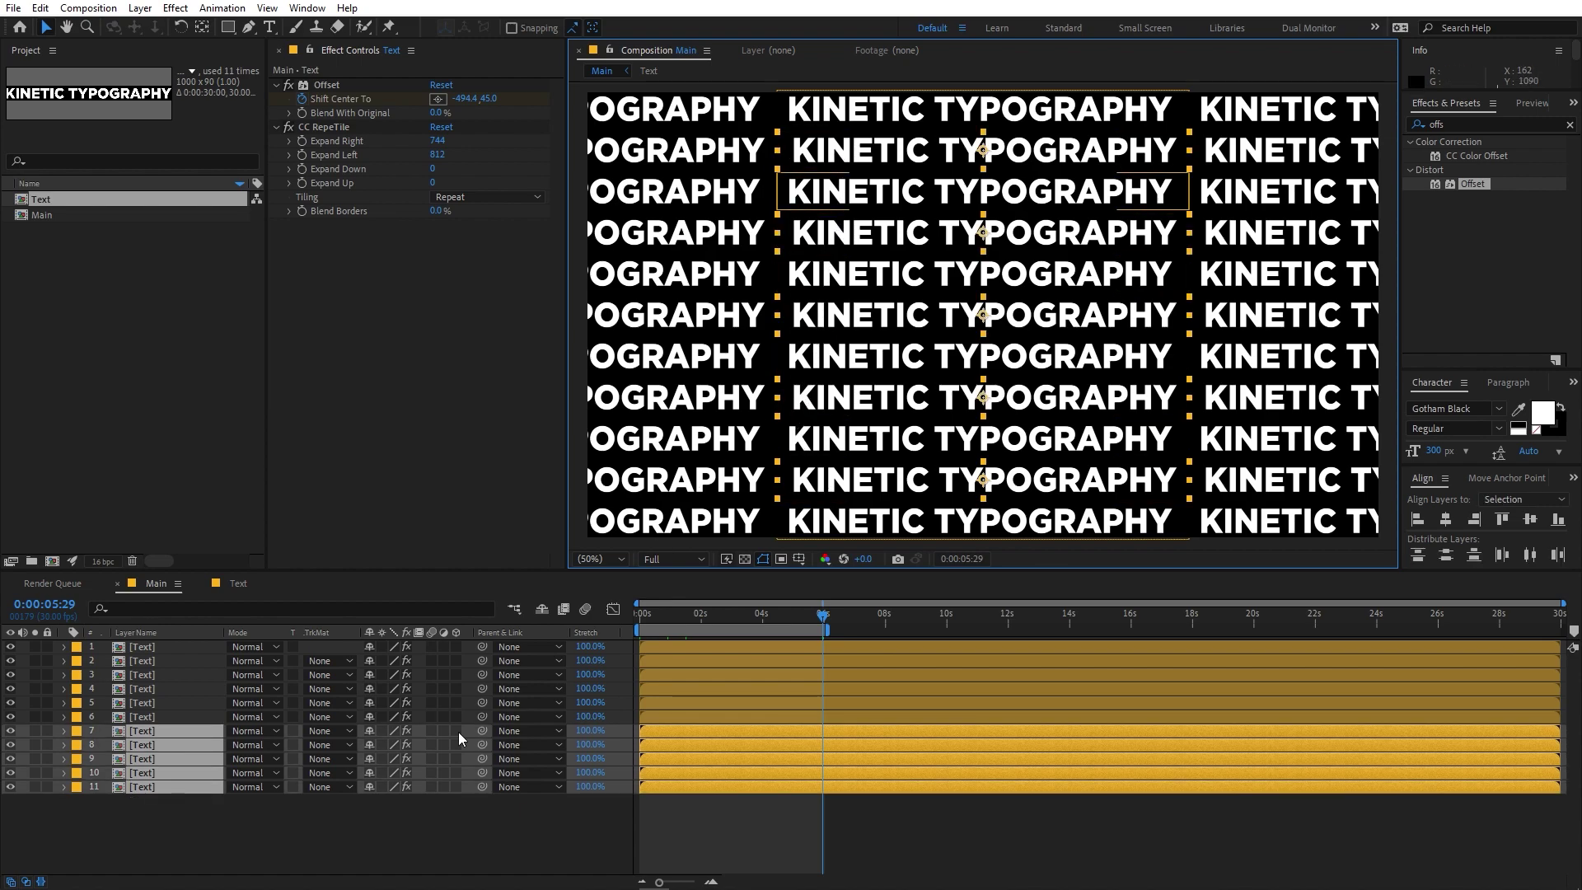
pyautogui.click(75, 731)
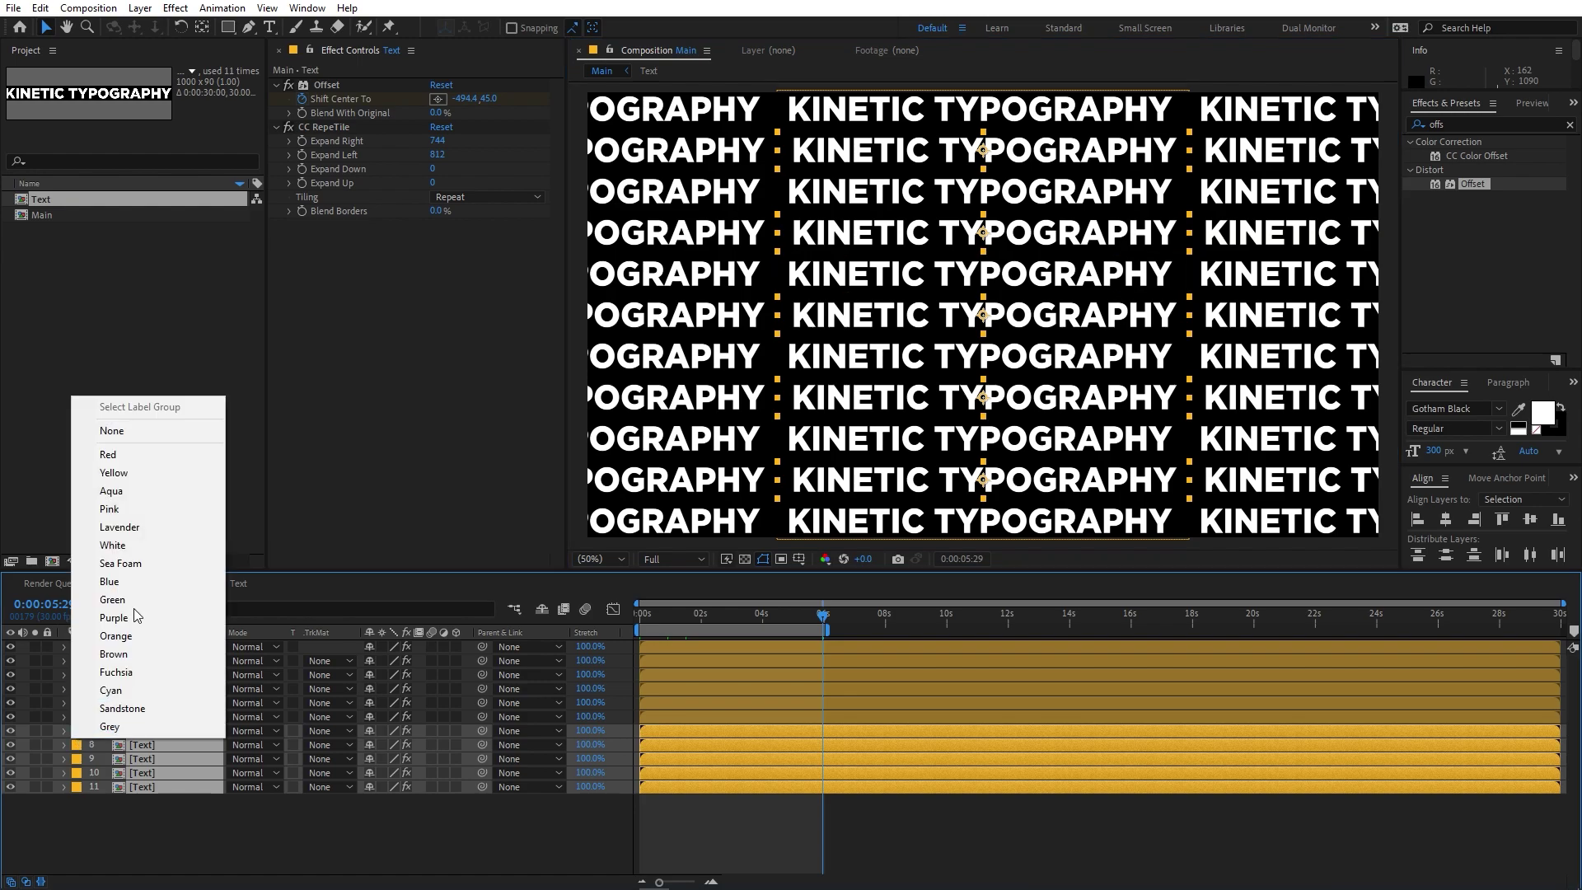
pyautogui.click(113, 527)
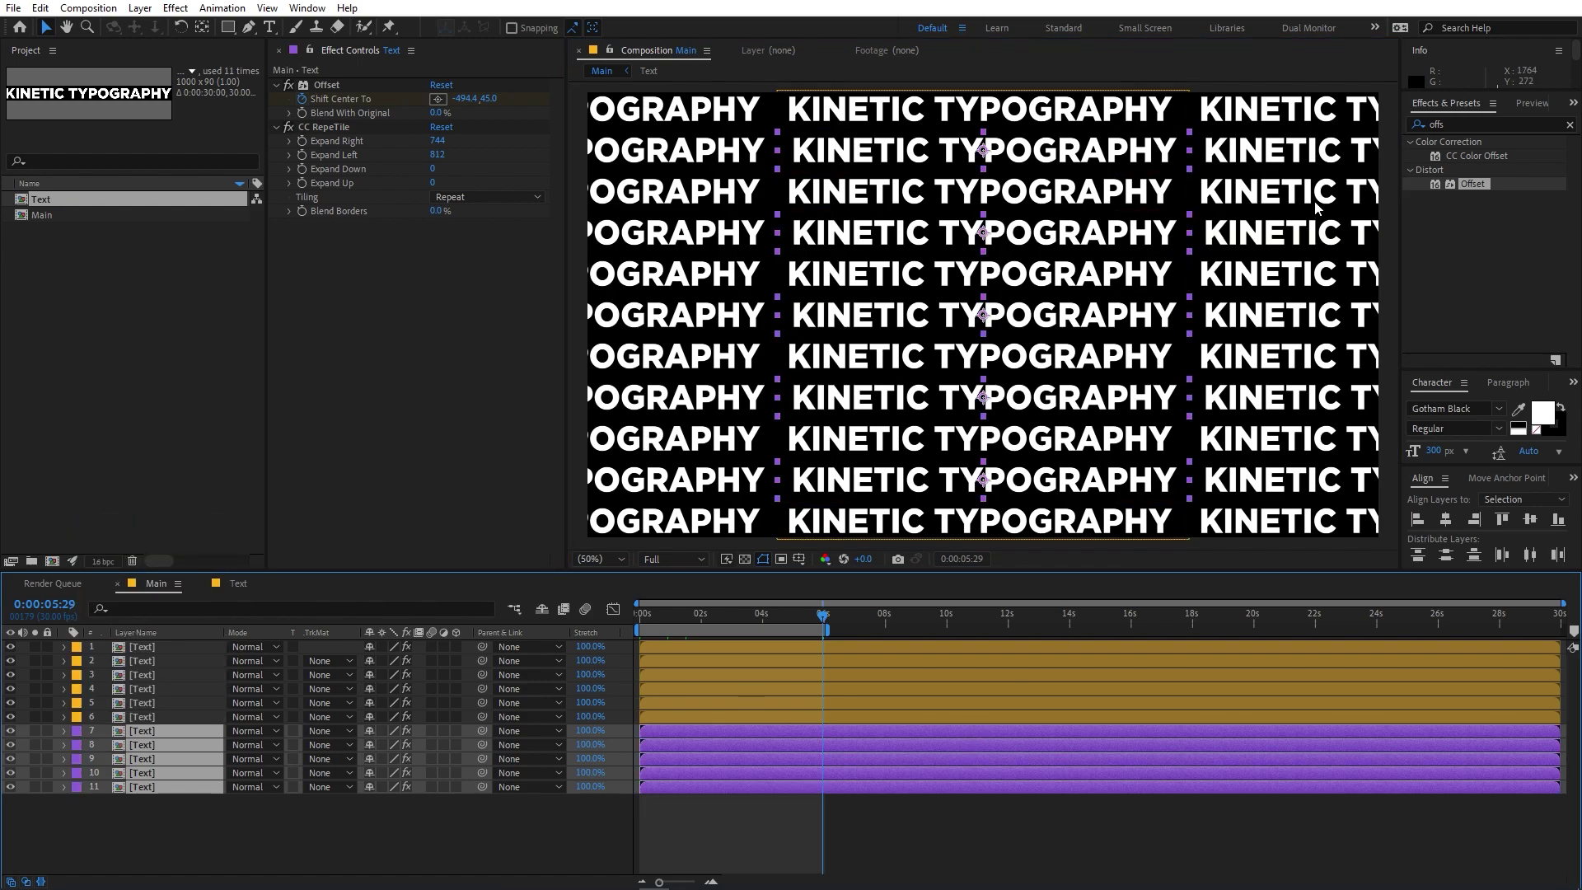
pyautogui.click(1439, 125)
# Step: Apply a red Fill effect to text layer 7 and paste it onto layers 7–11
pyautogui.write('f')
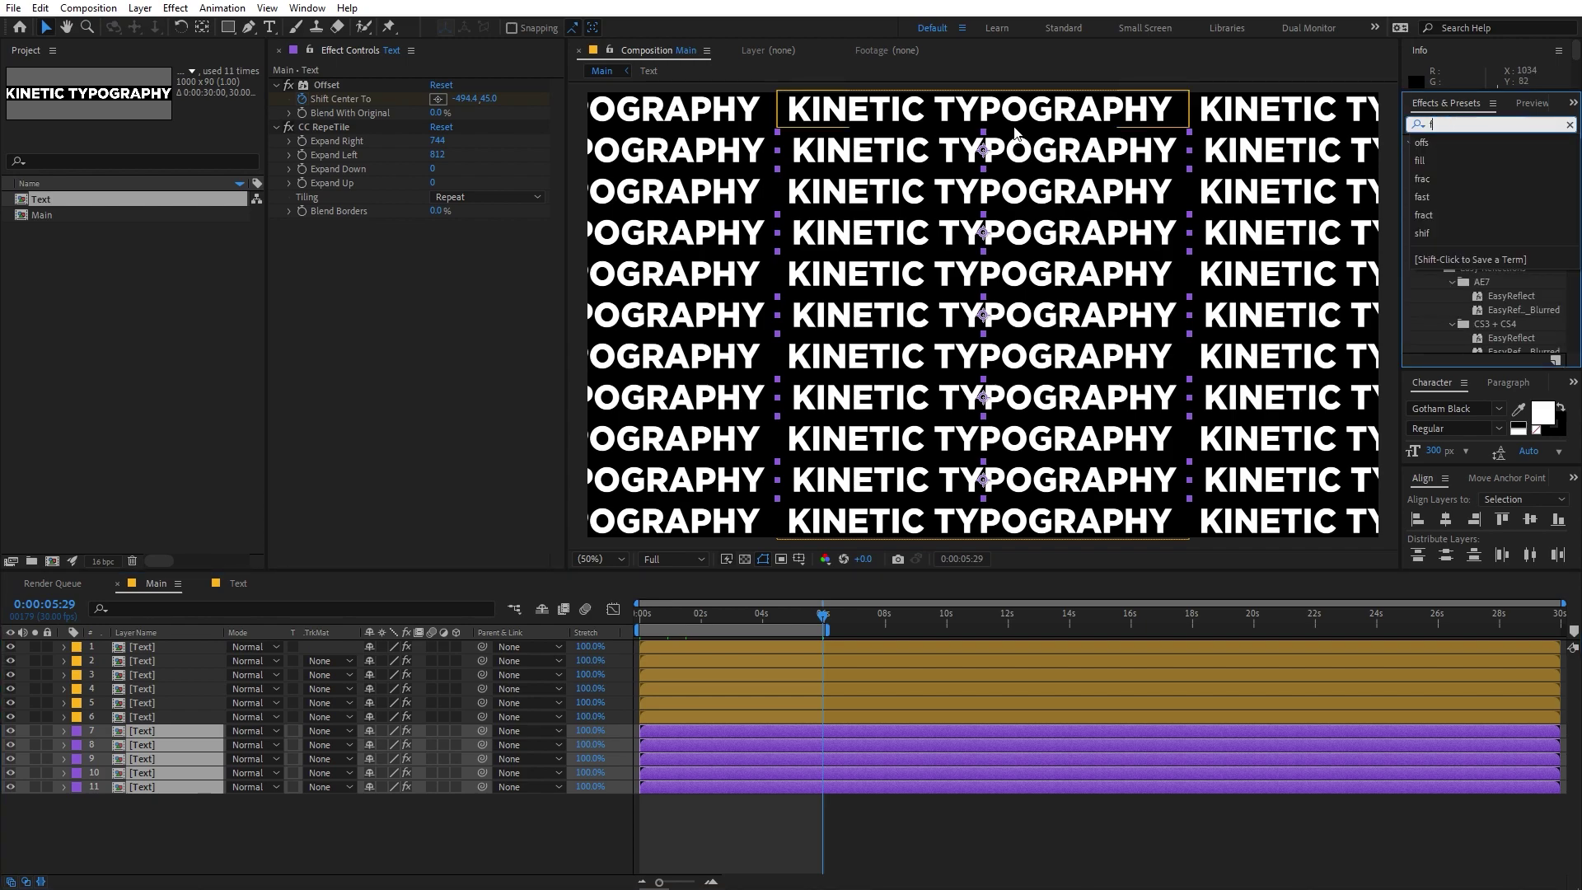
pyautogui.write('ill')
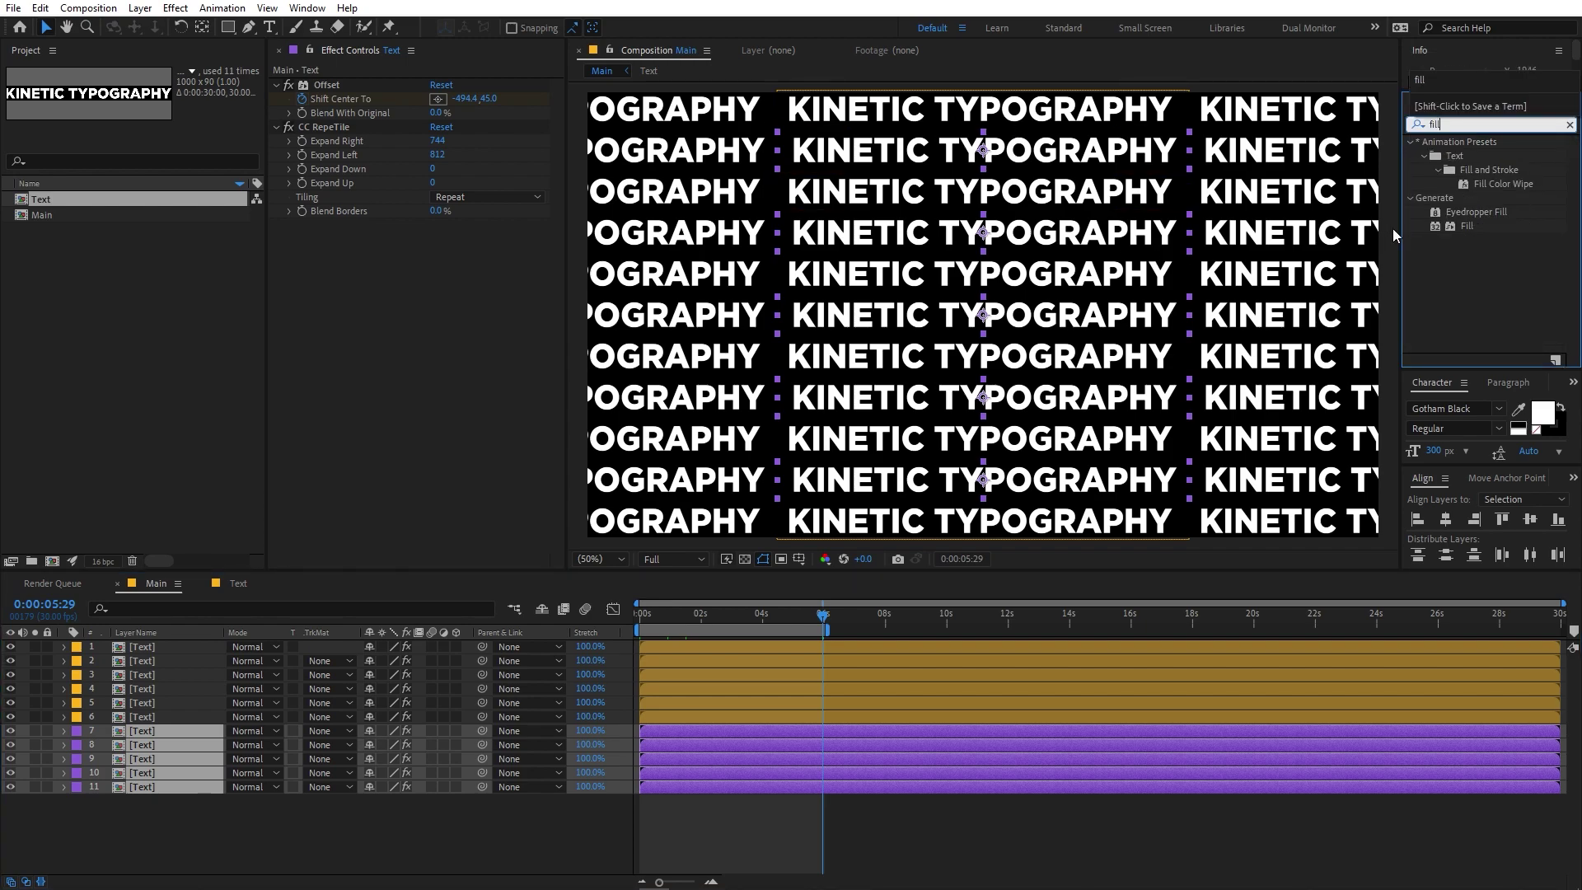
pyautogui.moveTo(1444, 229); pyautogui.dragTo(202, 734)
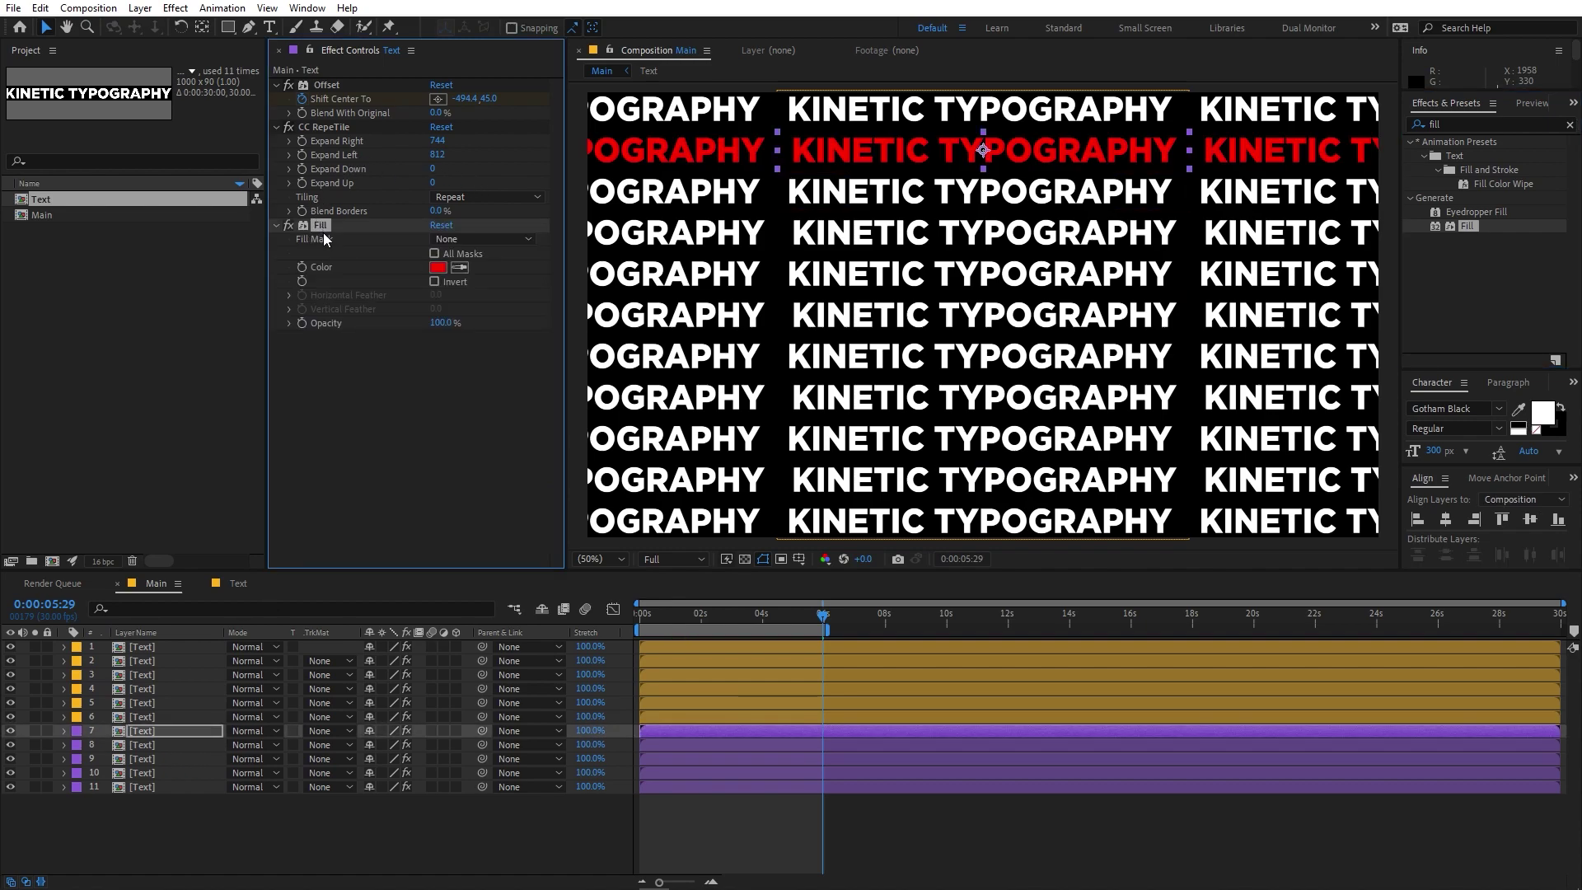
pyautogui.keyDown('shift'); pyautogui.click(159, 786); pyautogui.keyUp('shift')
pyautogui.hotkey('ctrl', 'v')
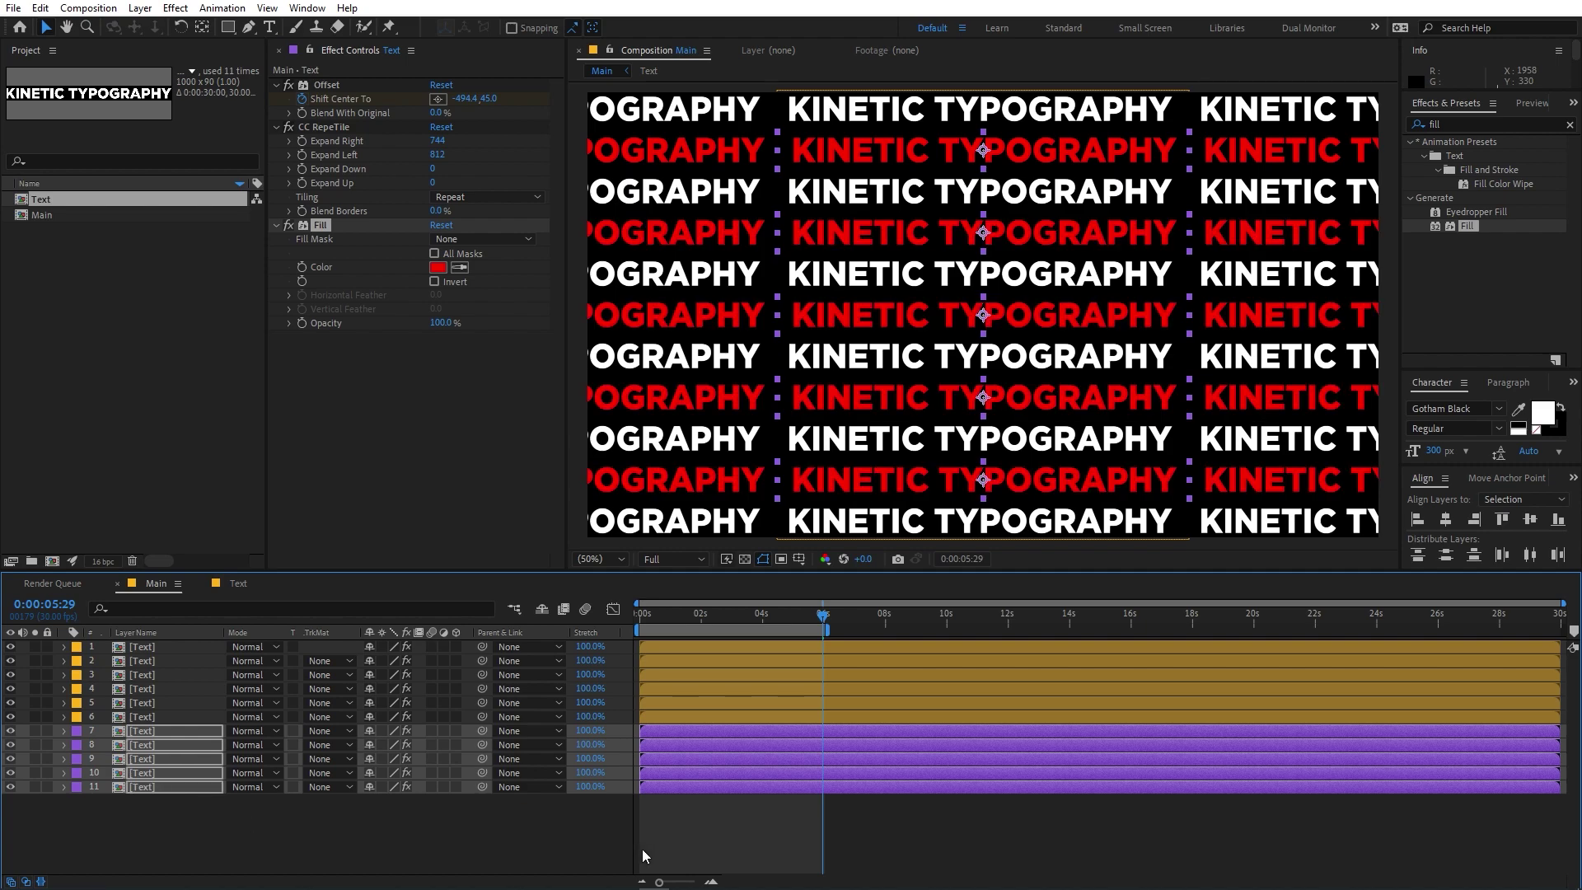
pyautogui.click(841, 837)
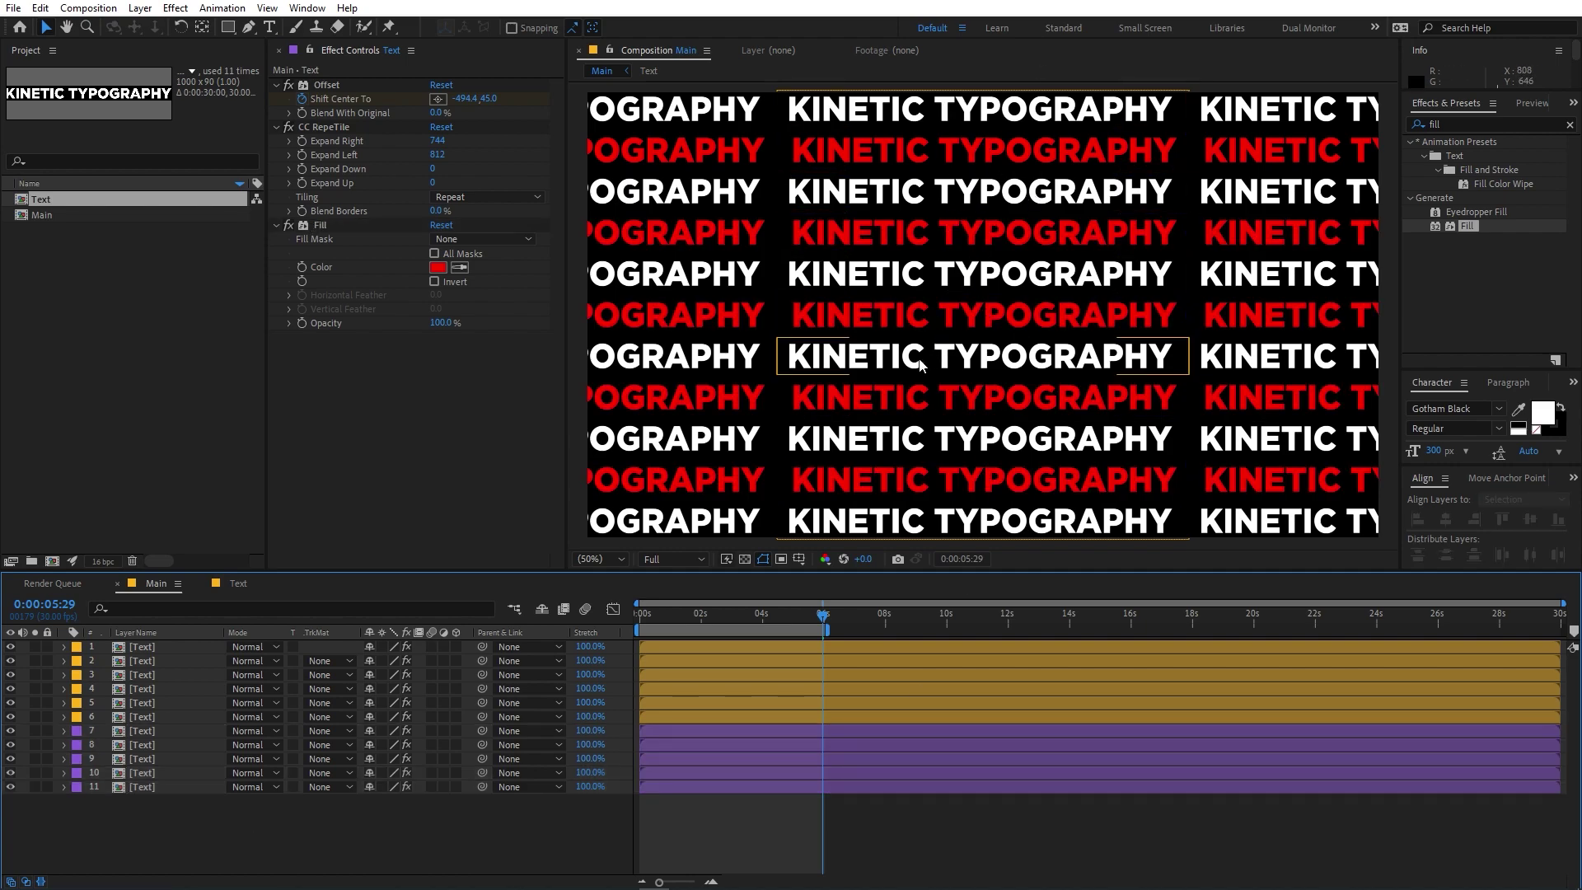
# Step: Add a new adjustment layer at the top of the Main timeline
pyautogui.rightClick(322, 856)
pyautogui.moveTo(445, 656)
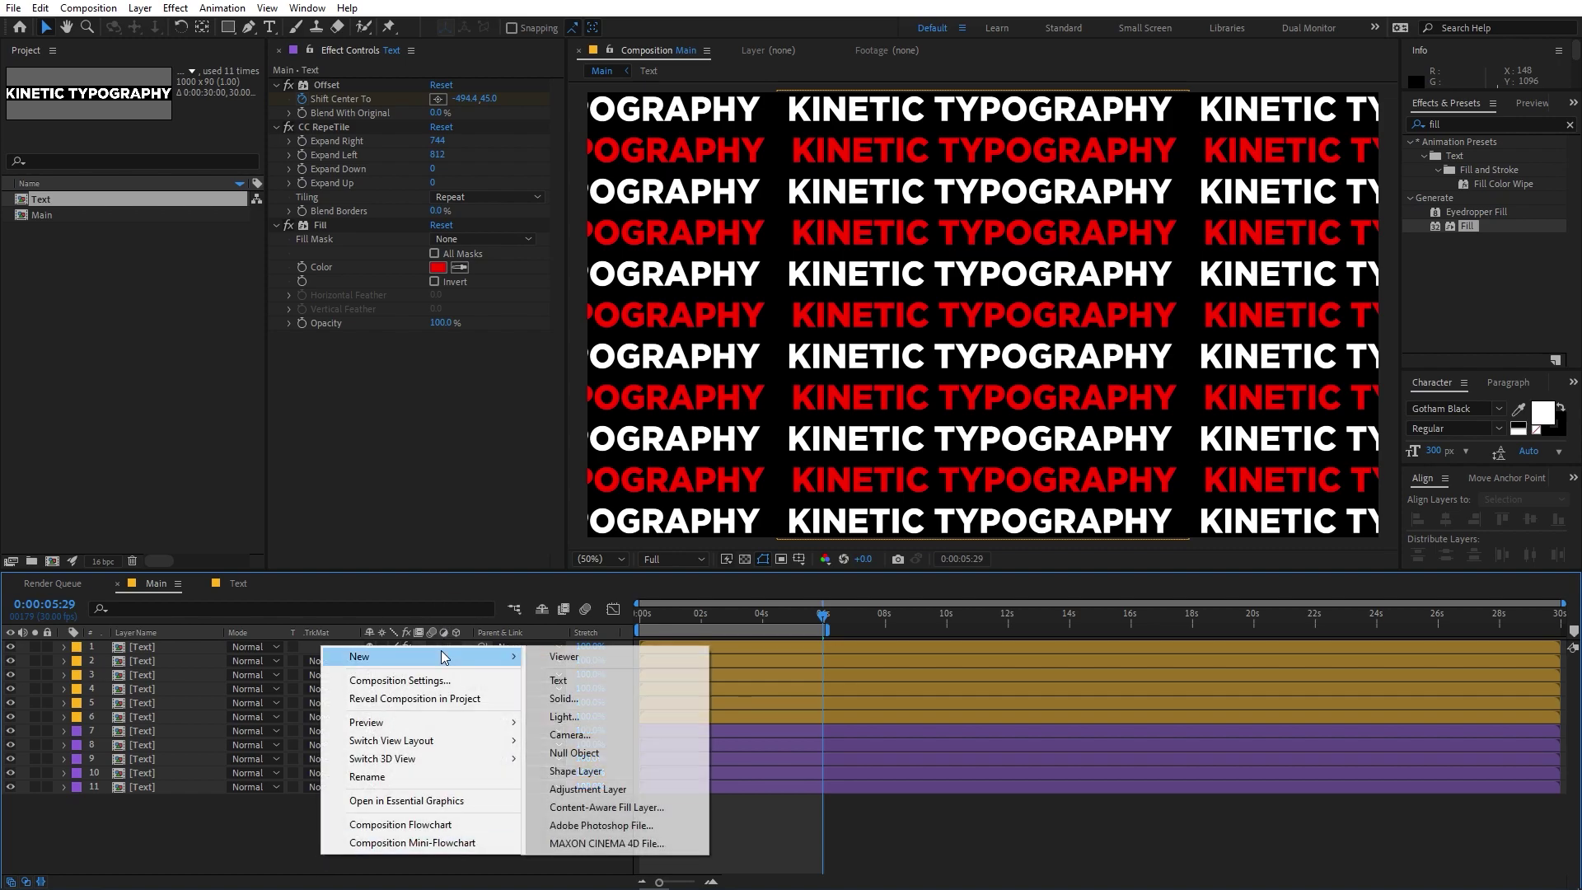
pyautogui.click(579, 791)
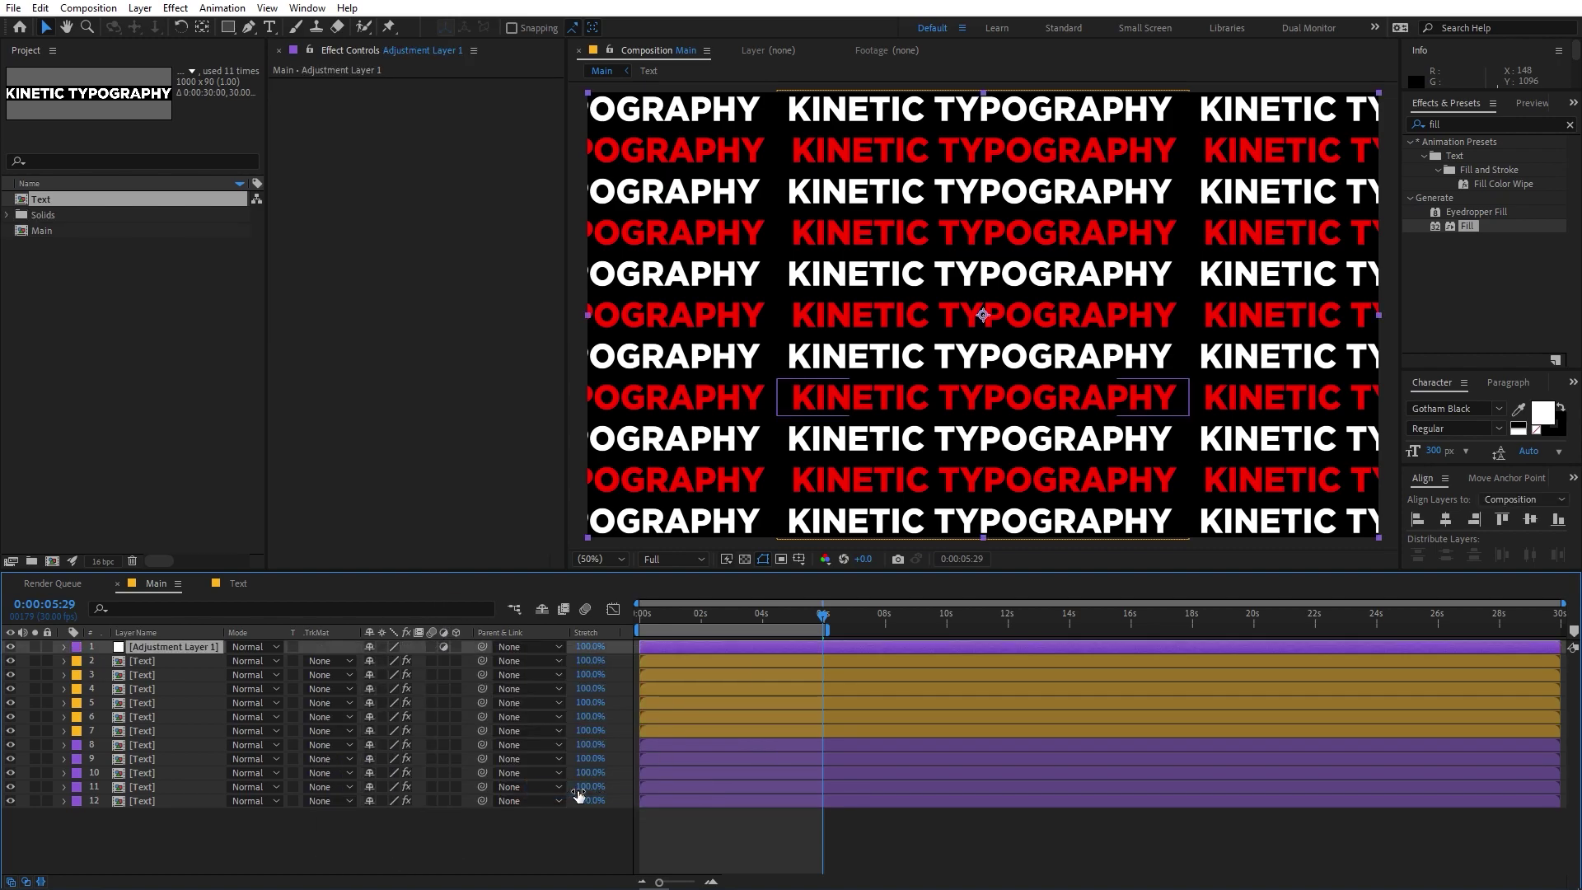
# Step: Apply Mesh Warp to the adjustment layer with 3 rows and 3 columns
pyautogui.hotkey('ctrl', 'f')
pyautogui.write('mes')
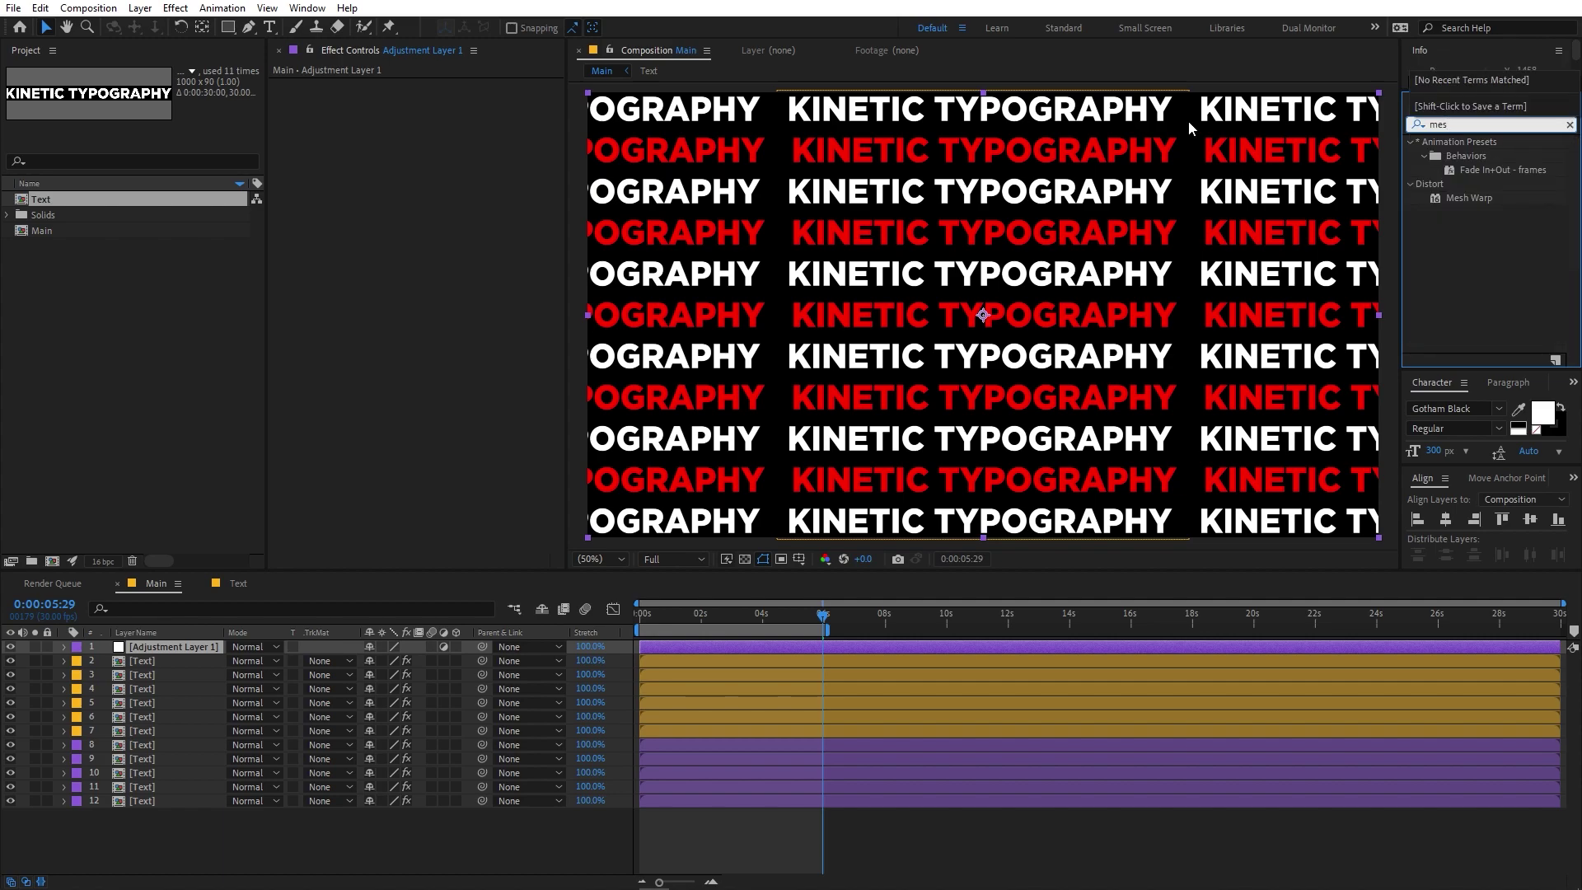
pyautogui.write('h')
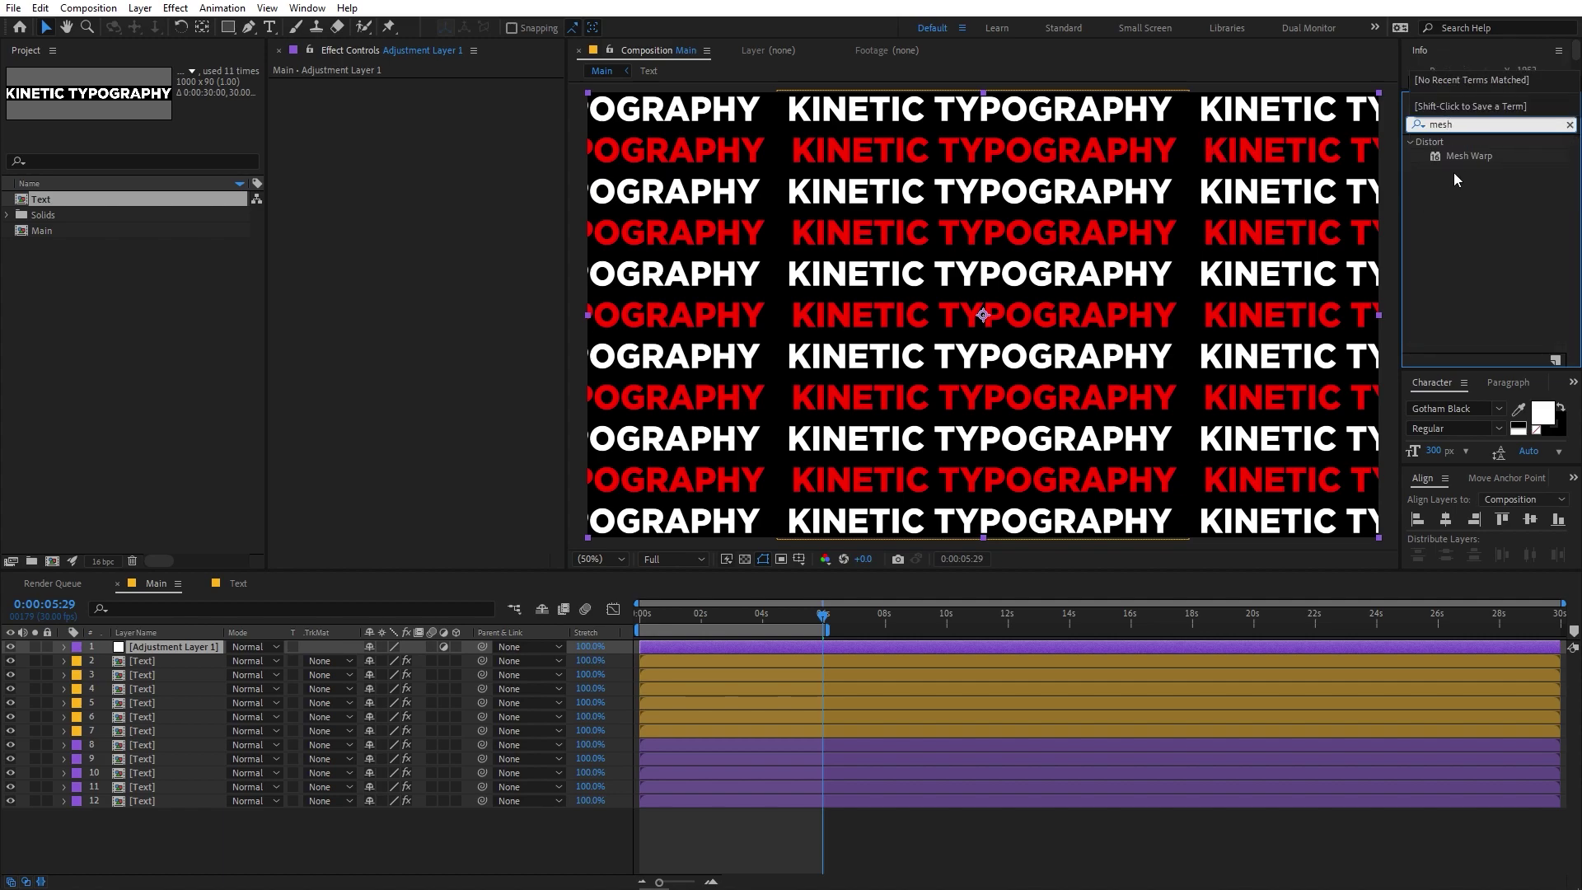
pyautogui.moveTo(1465, 157); pyautogui.dragTo(174, 656)
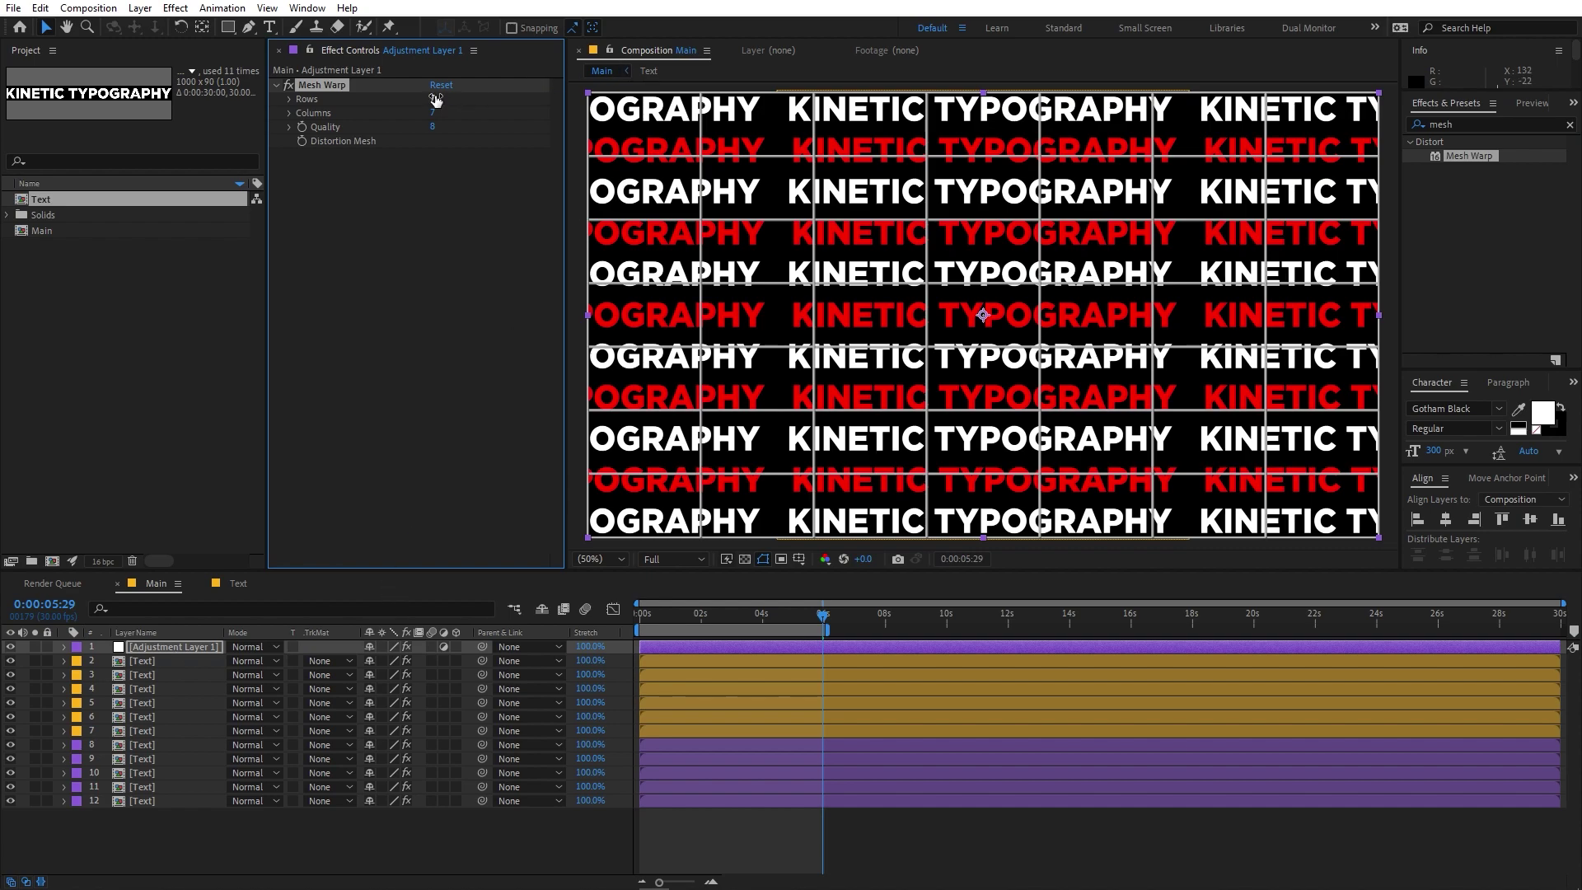
pyautogui.press('Tab')
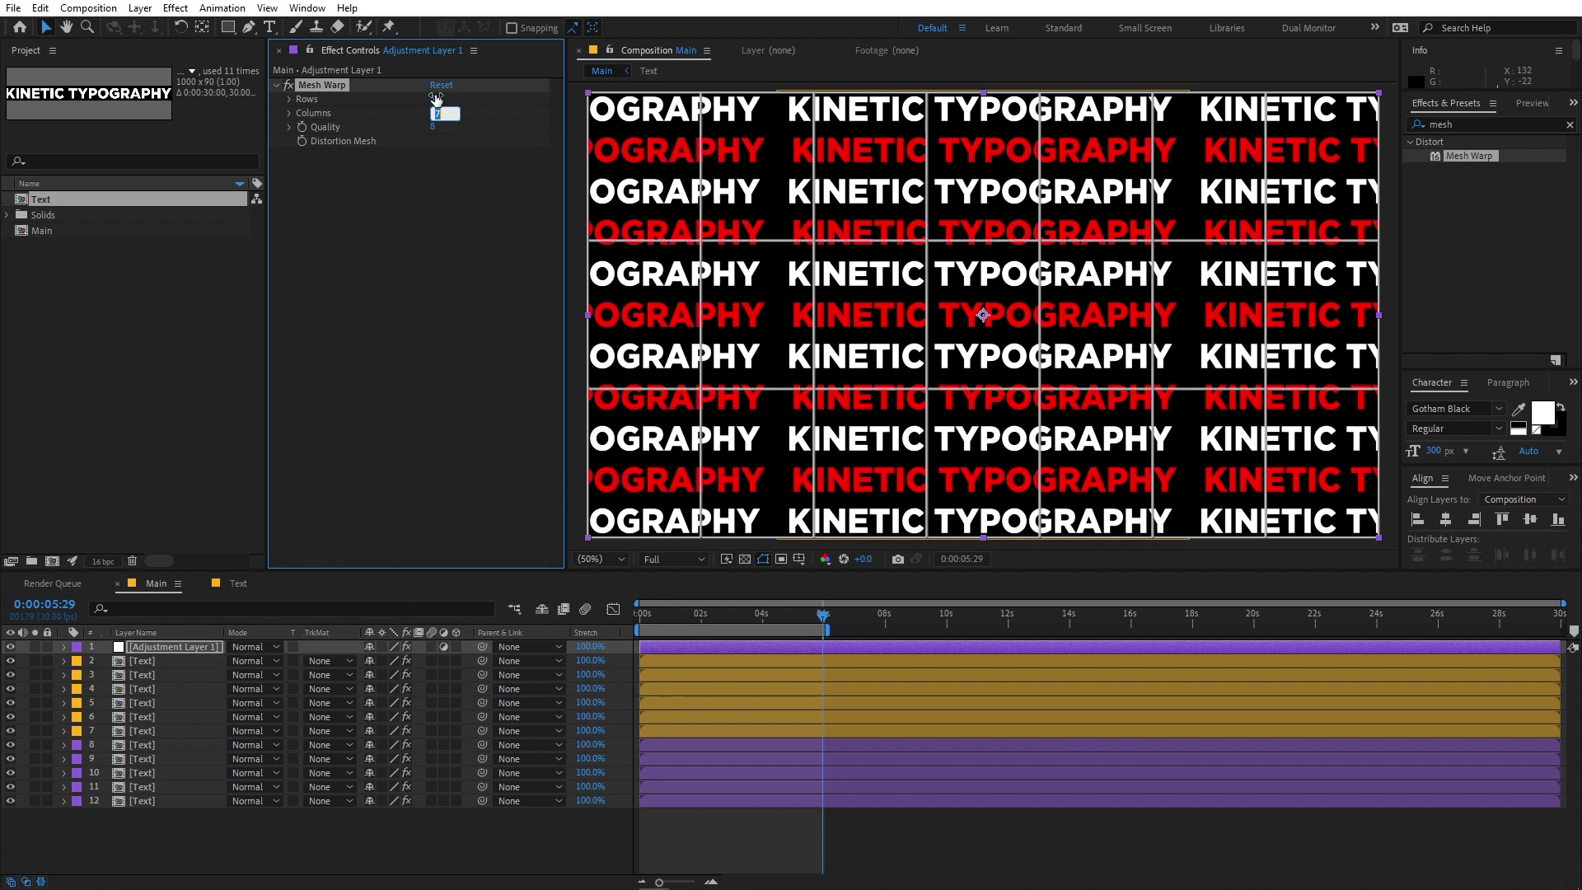
pyautogui.write('3')
pyautogui.click(400, 269)
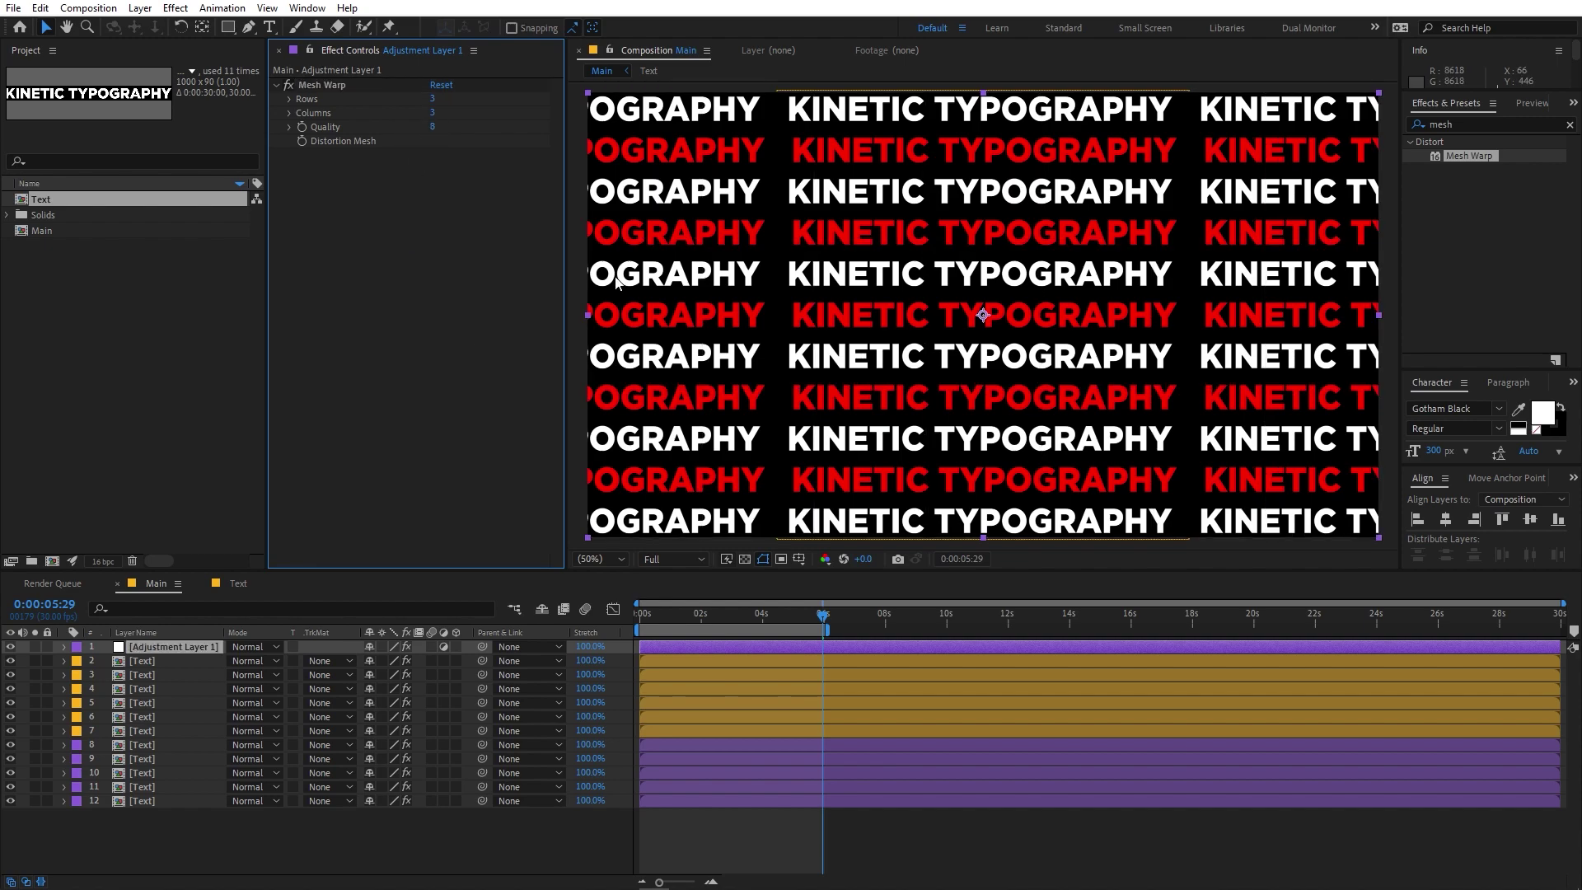
# Step: Pull the upper-left and lower-left inner mesh points downward to curve the text rows
pyautogui.click(328, 84)
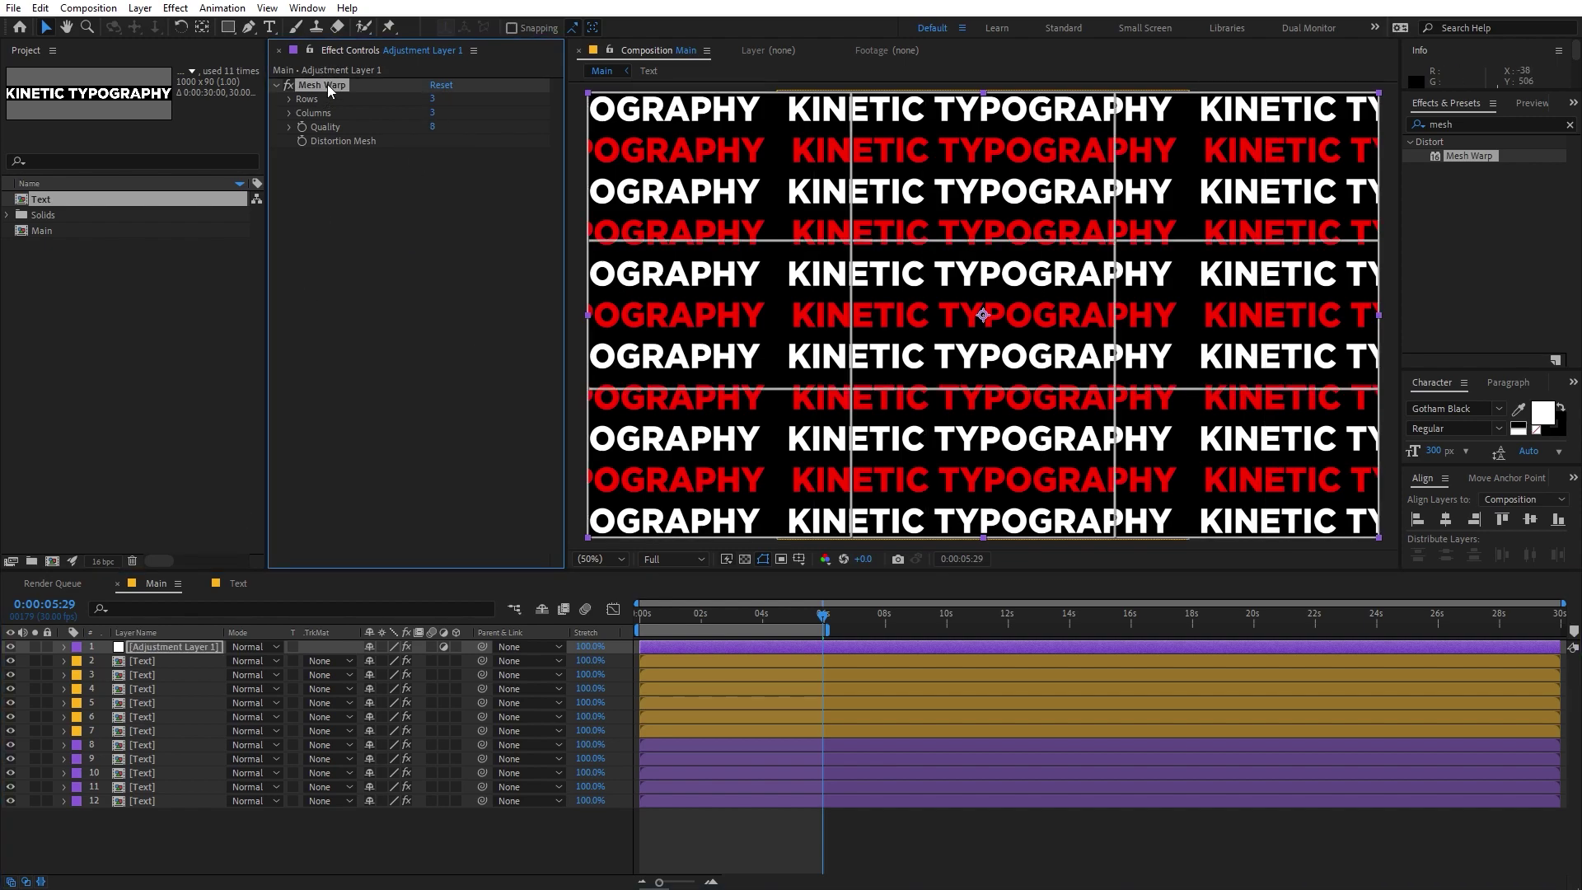
pyautogui.click(851, 240)
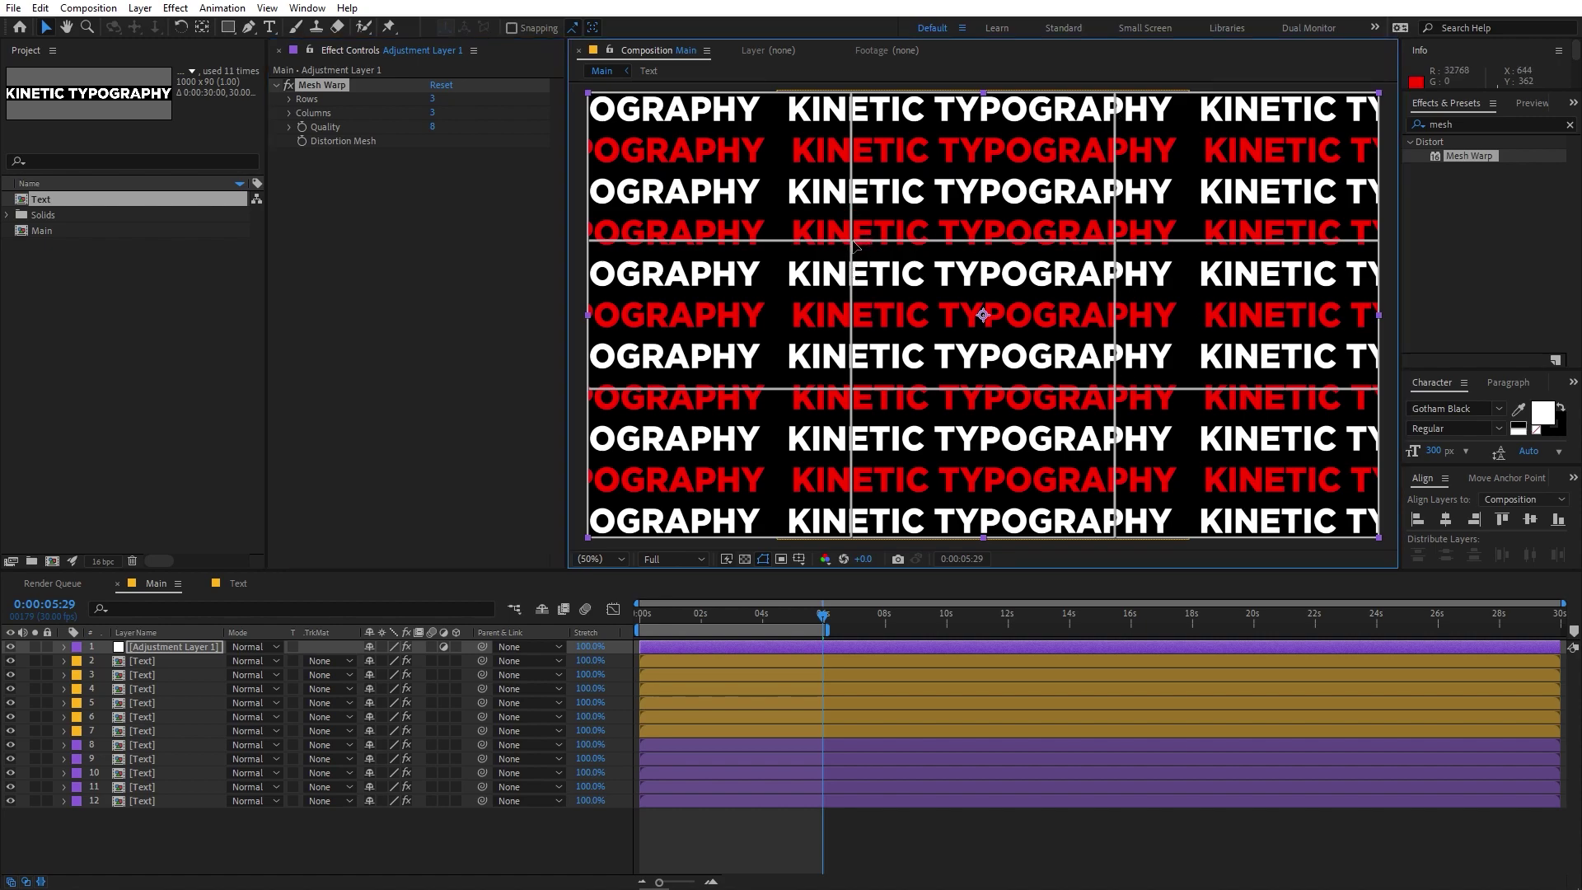
pyautogui.moveTo(854, 244); pyautogui.dragTo(932, 250)
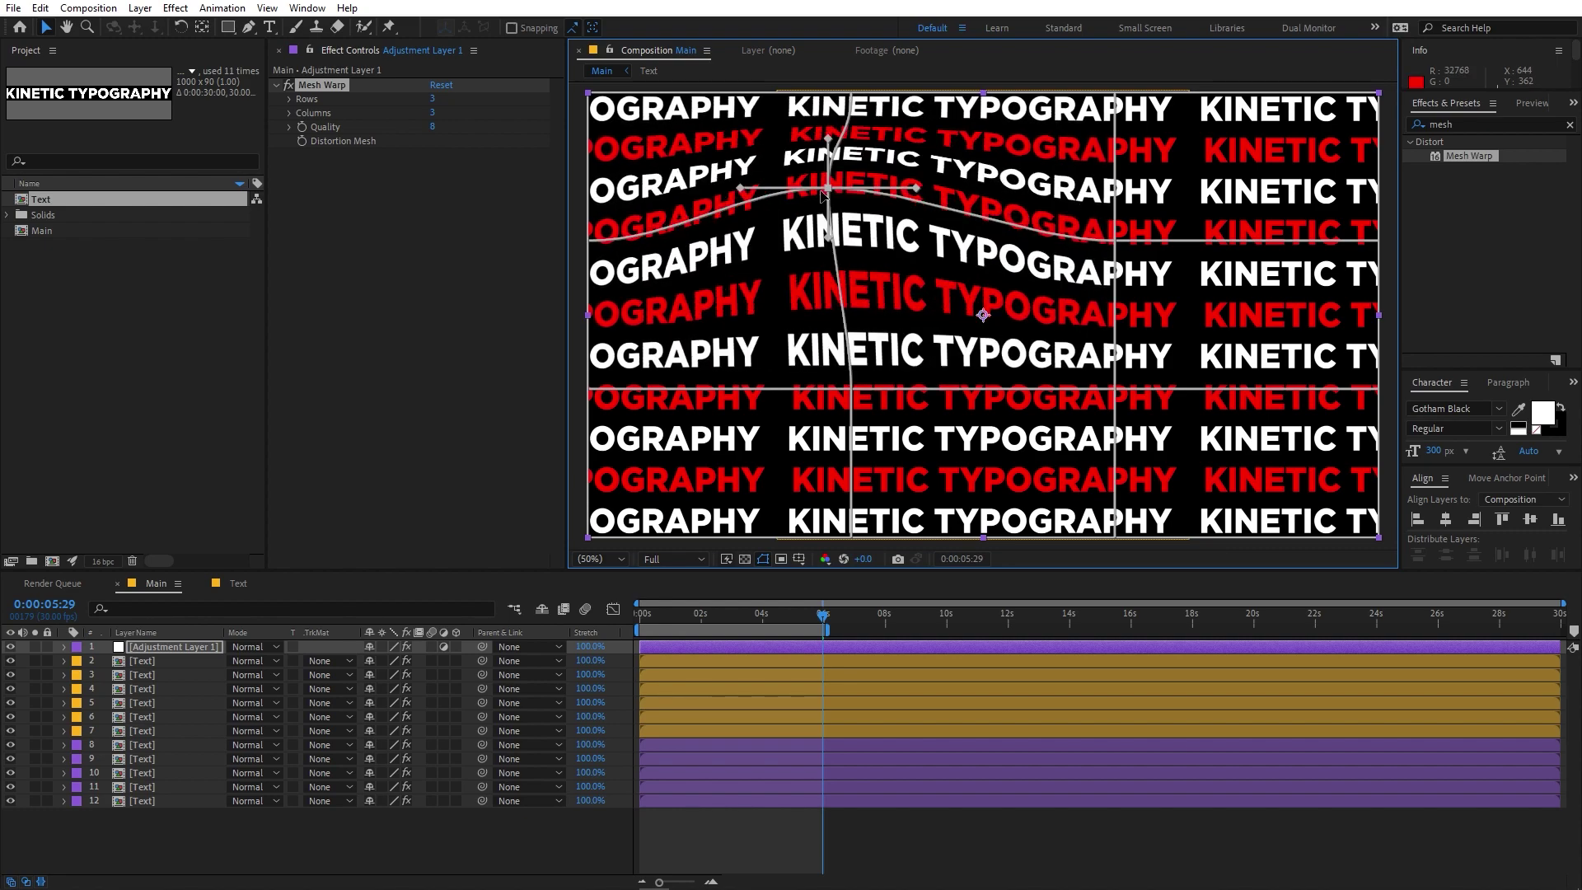
pyautogui.hotkey('ctrl', 'z')
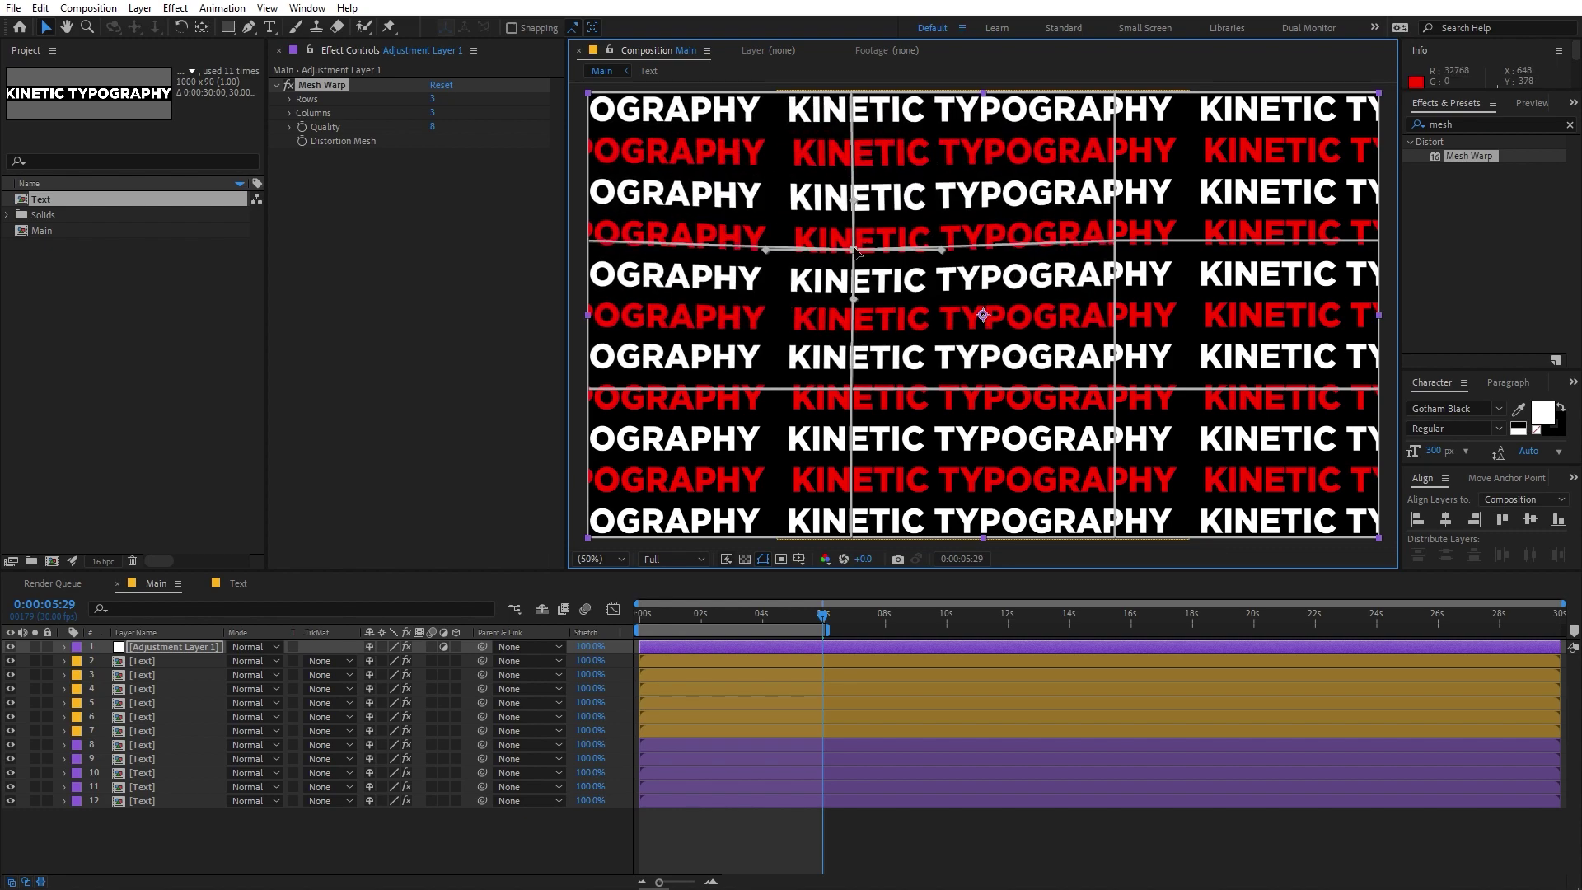
pyautogui.click(853, 241)
pyautogui.moveTo(854, 243); pyautogui.dragTo(852, 290)
pyautogui.click(853, 391)
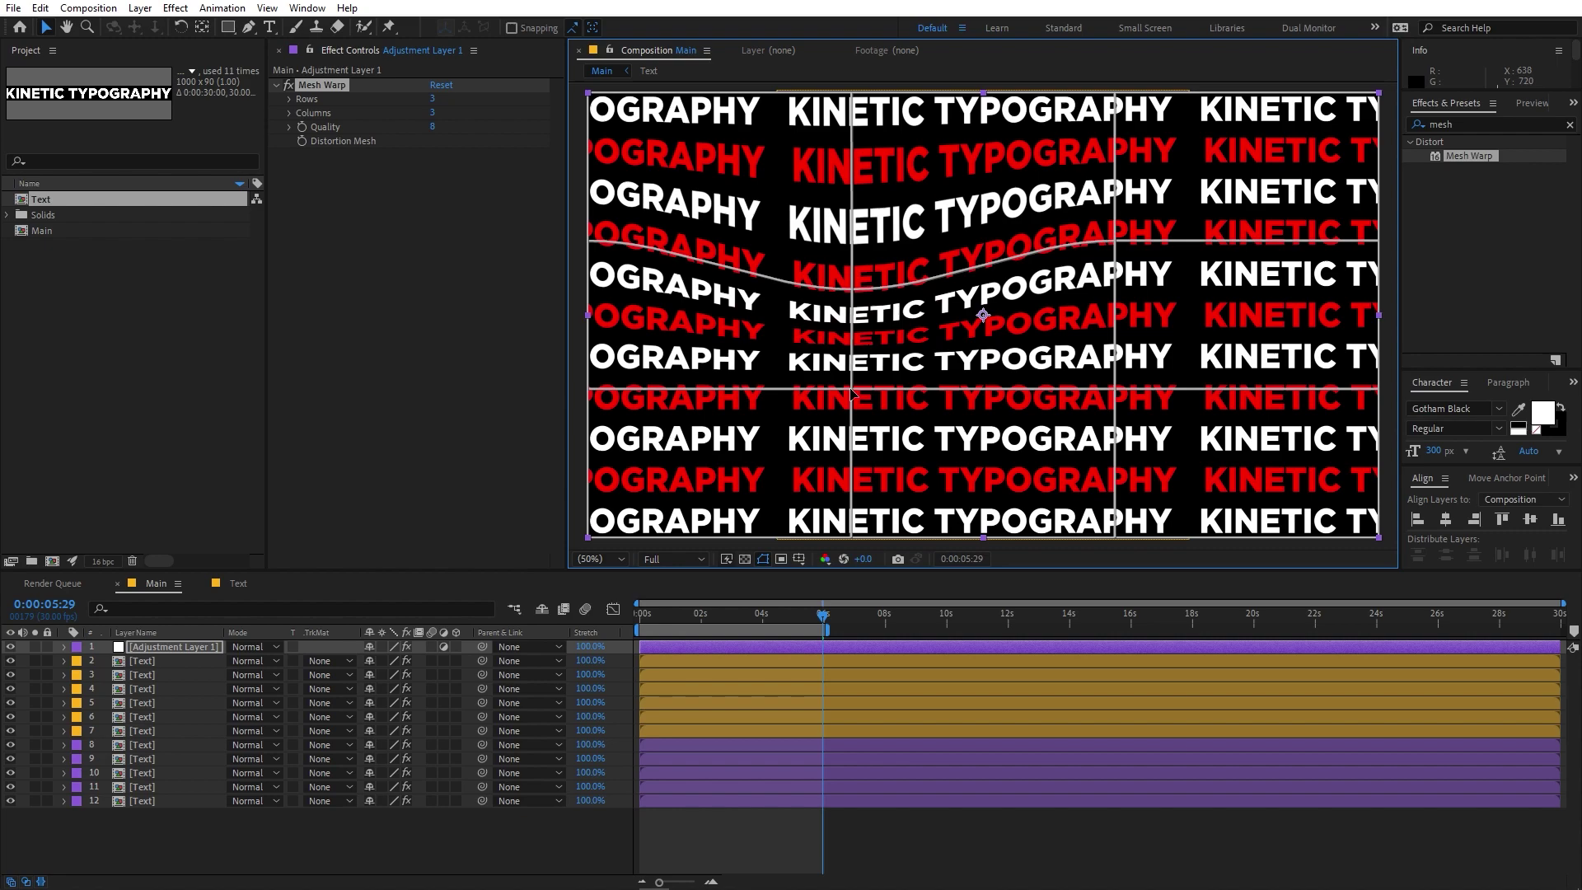
pyautogui.moveTo(854, 392); pyautogui.dragTo(856, 457)
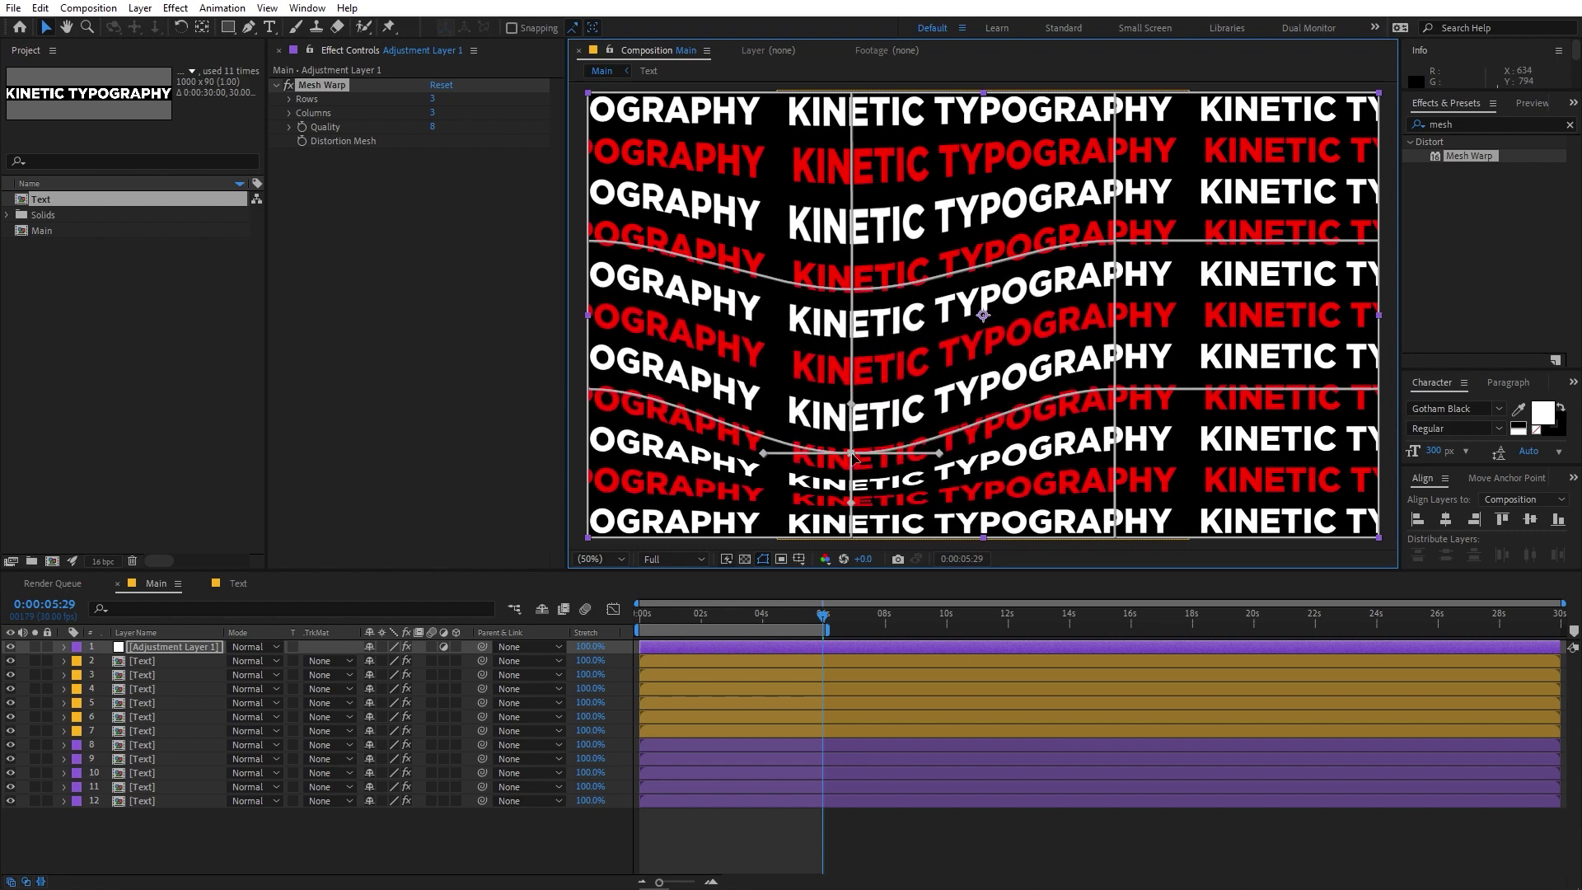
# Step: Reshape the right-side mesh points and their curves to wave the text on the right
pyautogui.click(1117, 240)
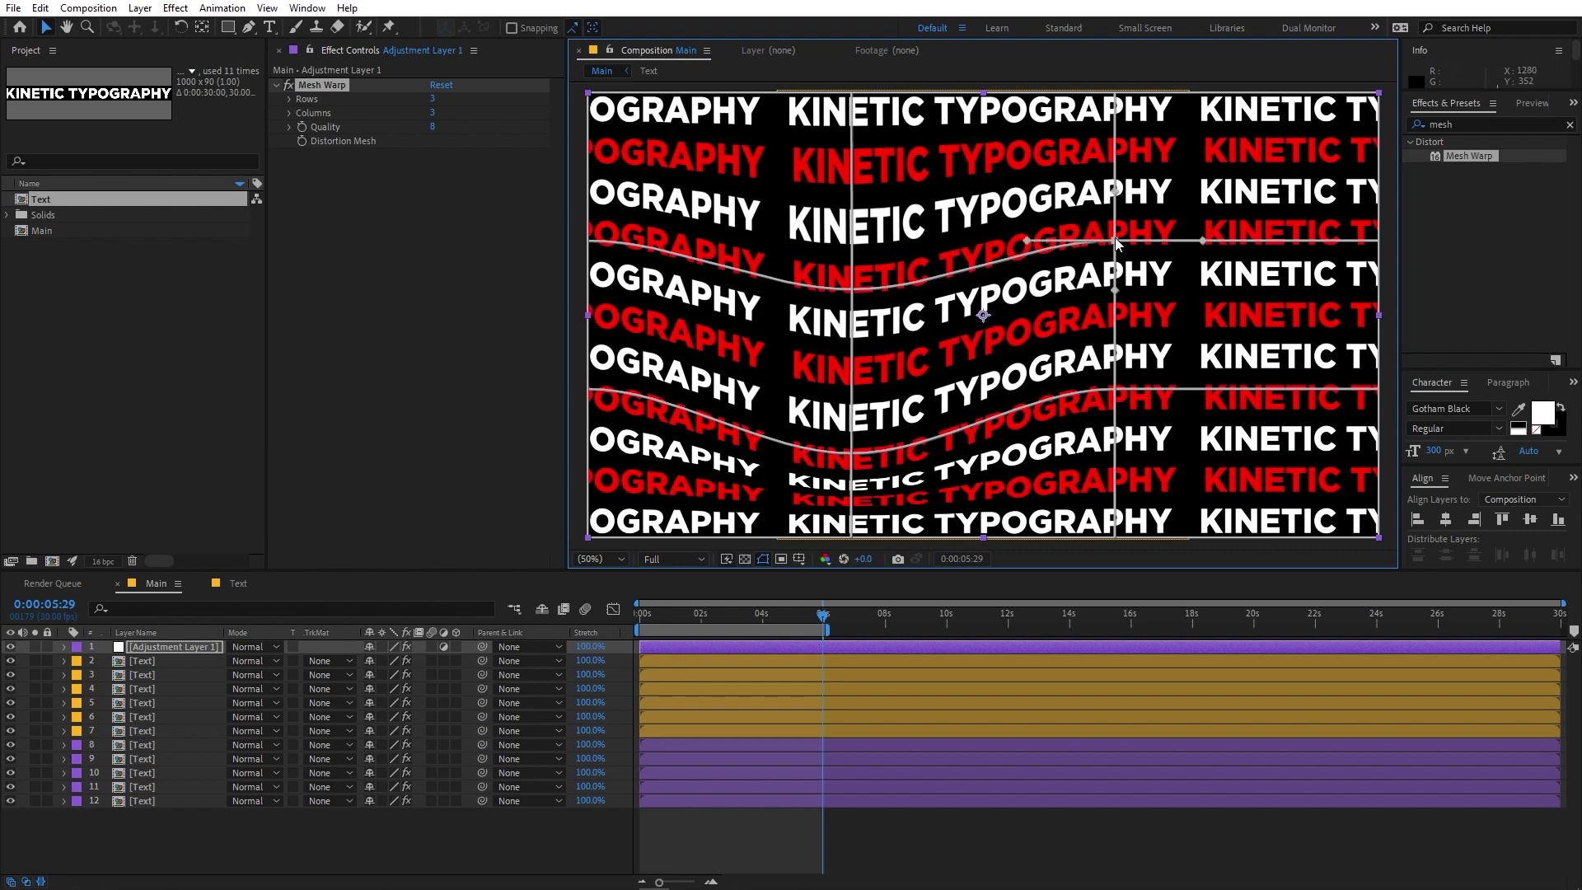
pyautogui.moveTo(1116, 239); pyautogui.dragTo(1158, 273)
pyautogui.click(1116, 388)
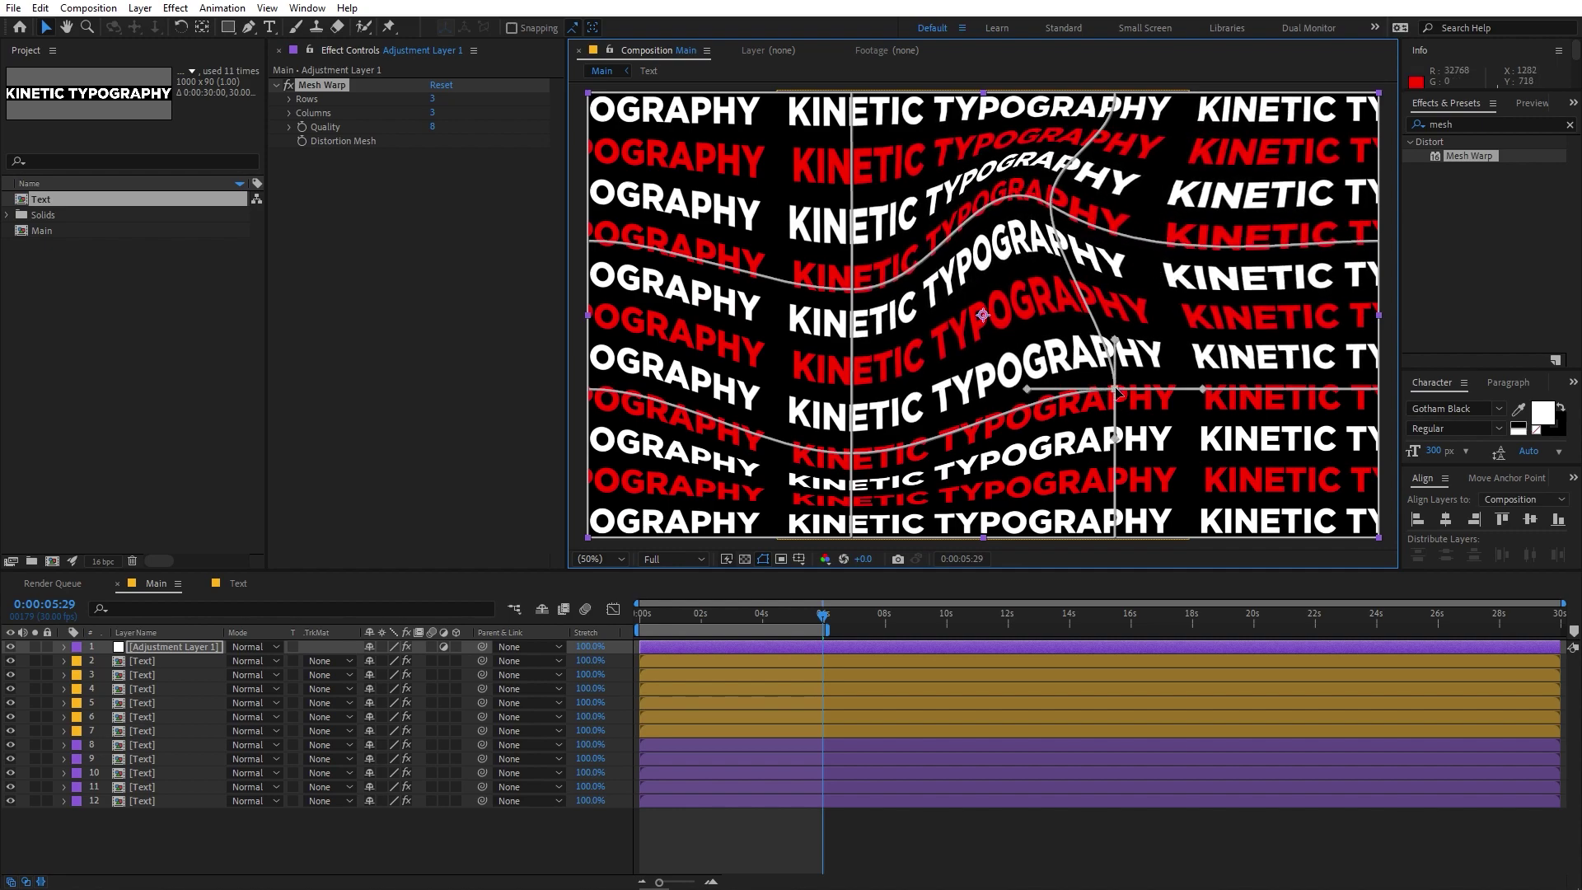
pyautogui.moveTo(1107, 390); pyautogui.dragTo(1166, 438)
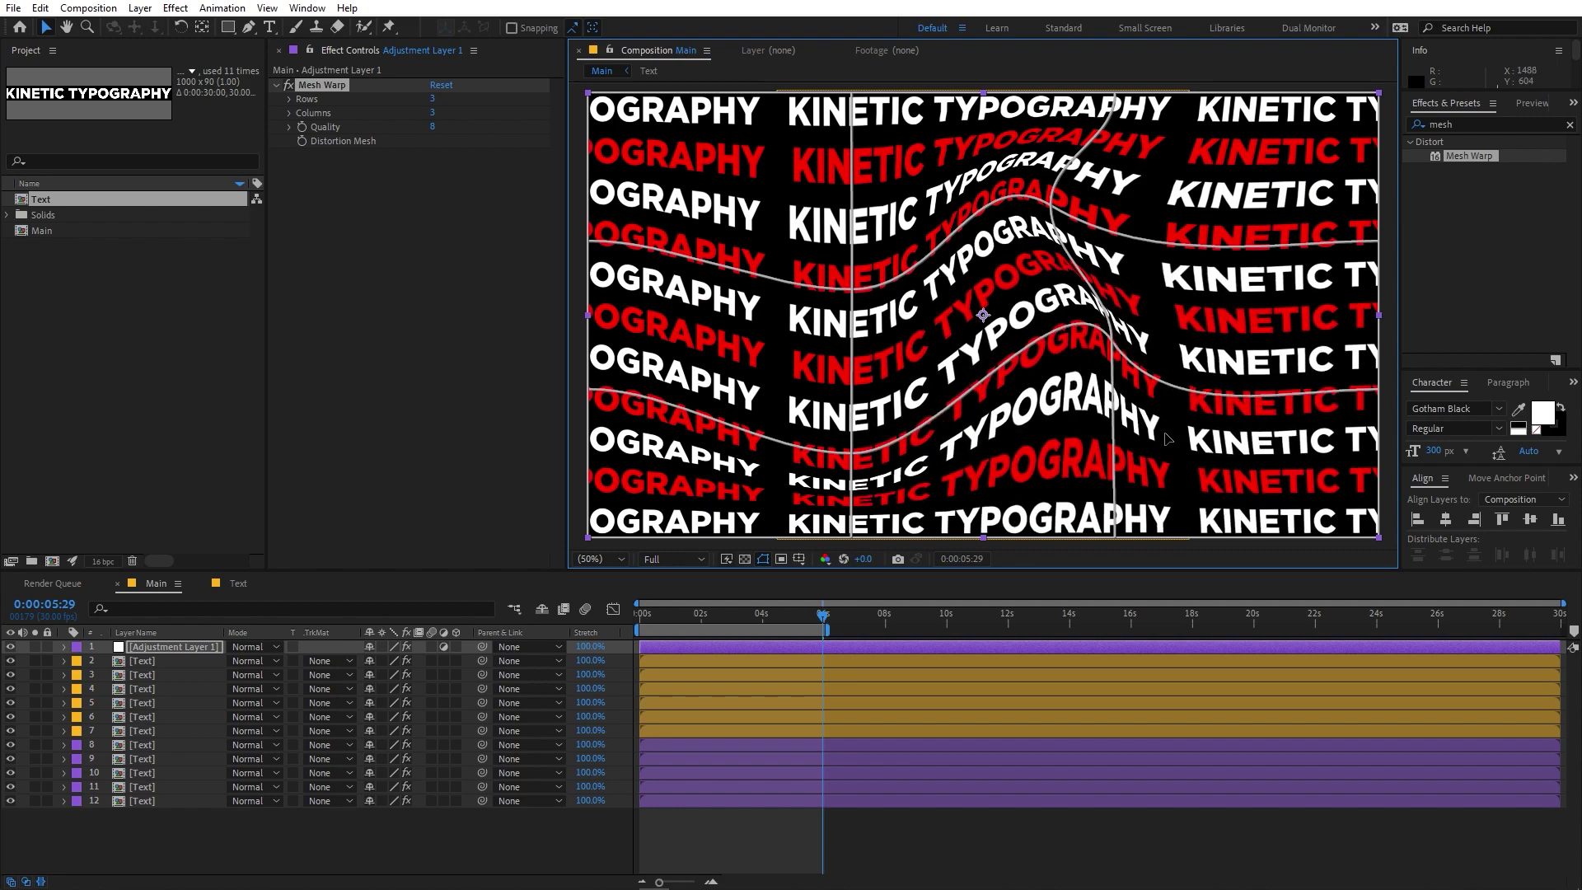
pyautogui.click(1111, 346)
pyautogui.moveTo(1114, 345); pyautogui.dragTo(1067, 389)
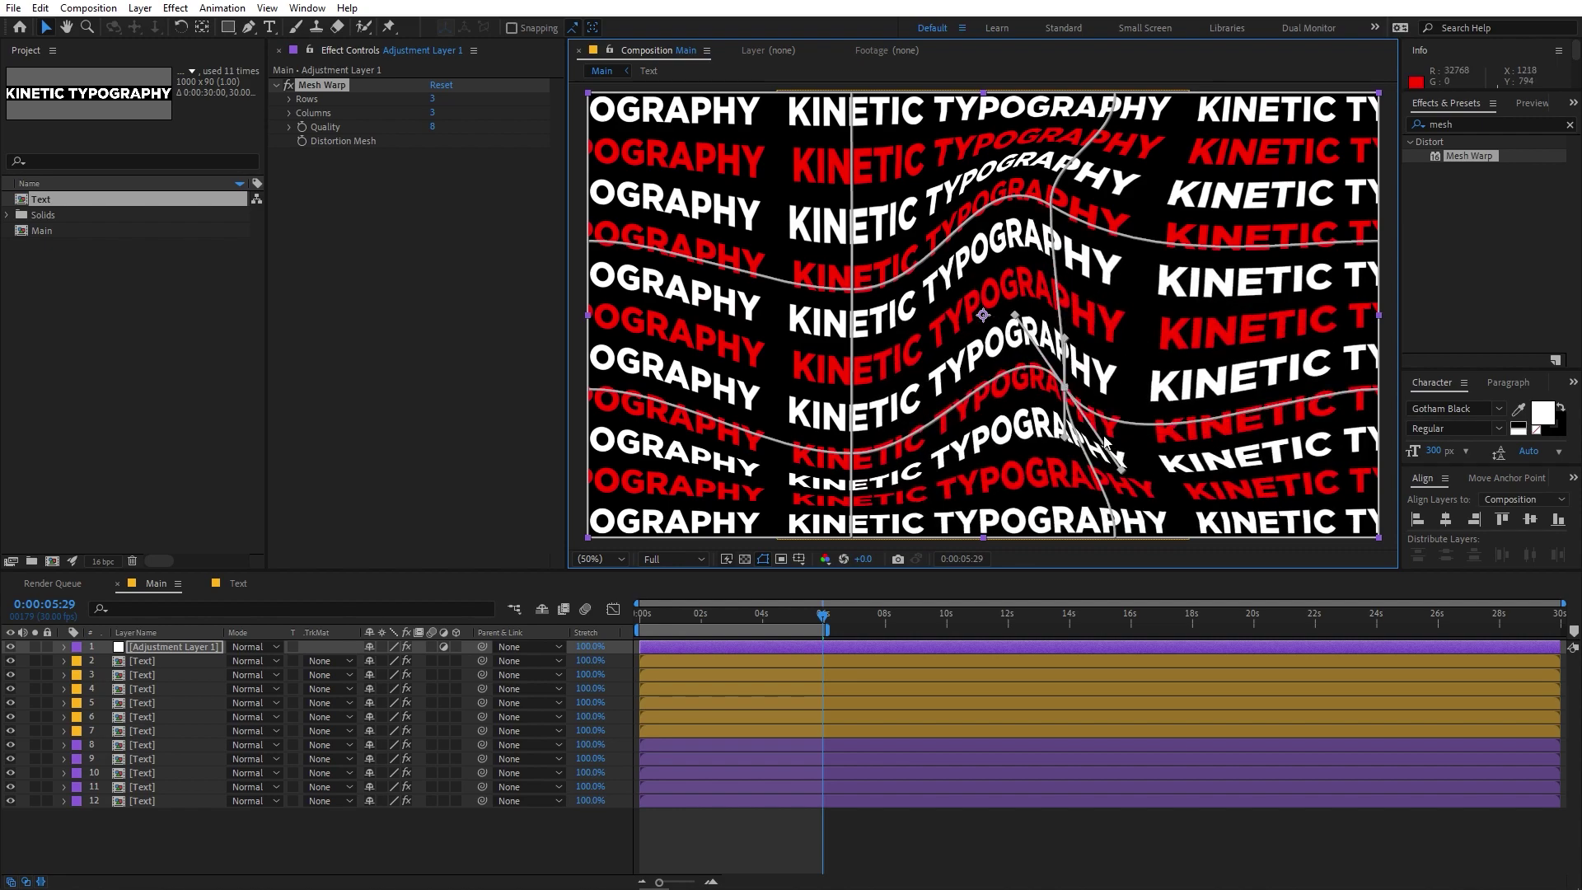
pyautogui.moveTo(1125, 470); pyautogui.dragTo(1116, 443)
pyautogui.press('F2')
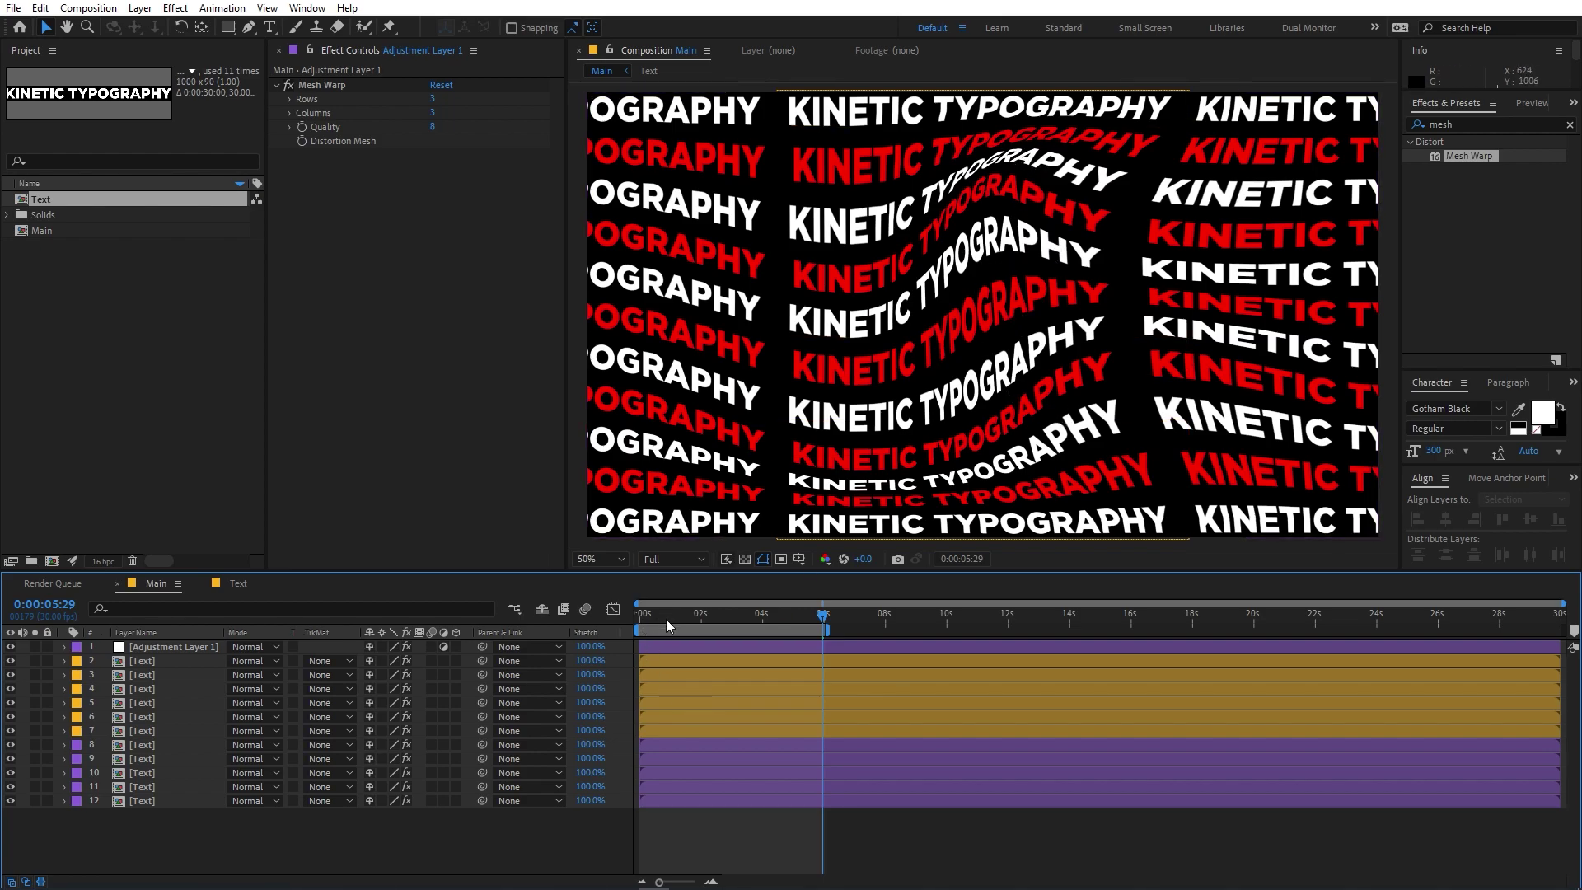
# Step: Preview the warped scrolling grid from 0:00:00:00, stopping at 0:00:01:22
pyautogui.moveTo(666, 620); pyautogui.dragTo(642, 618)
pyautogui.press('space')
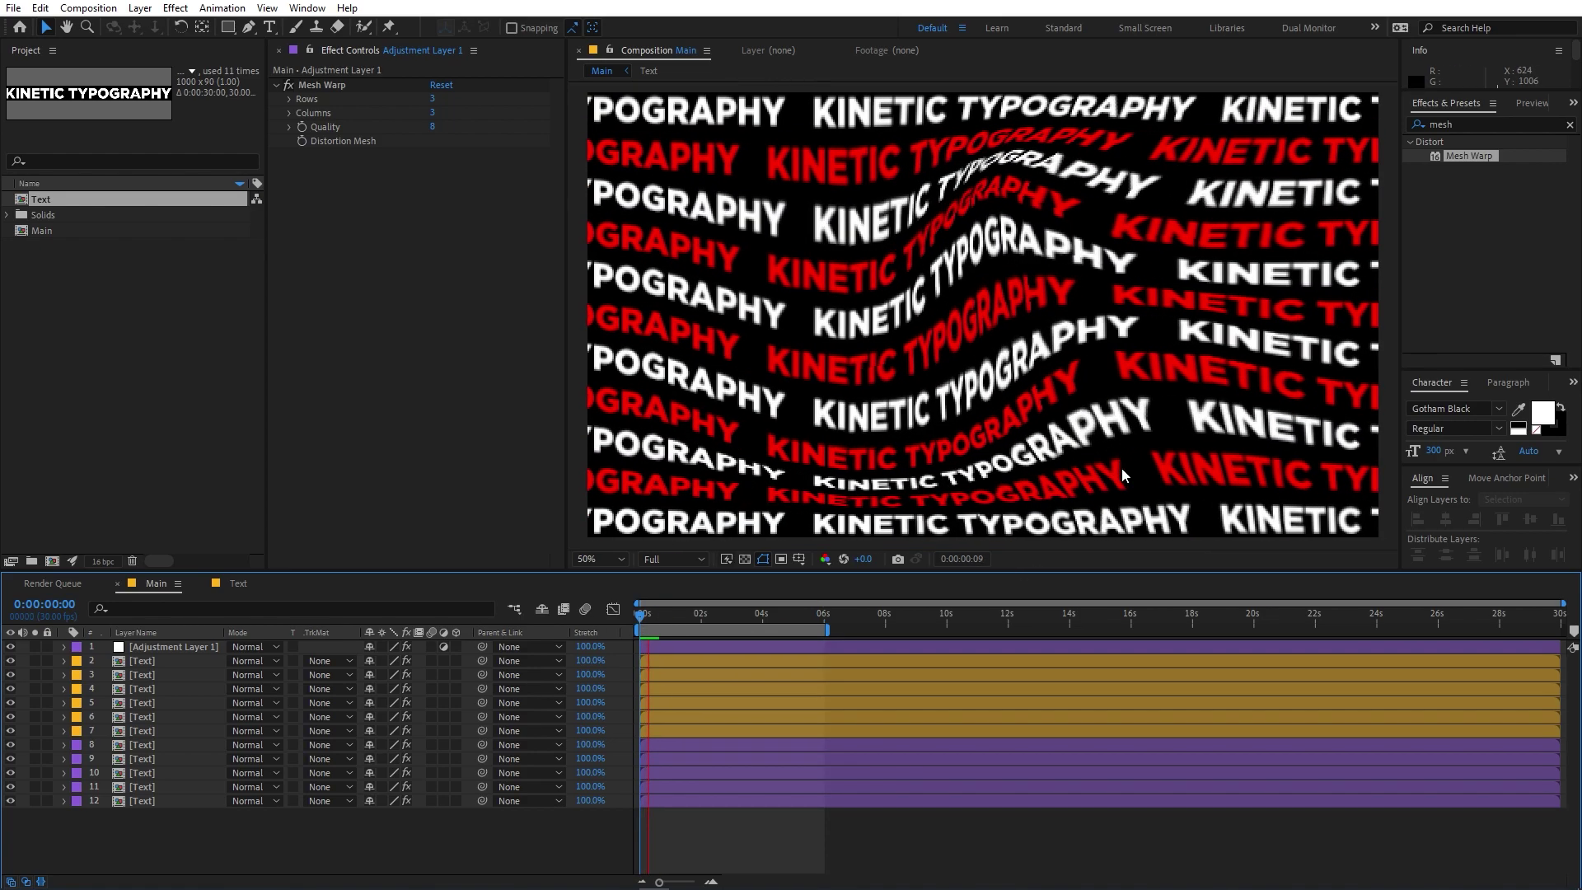
pyautogui.press('space')
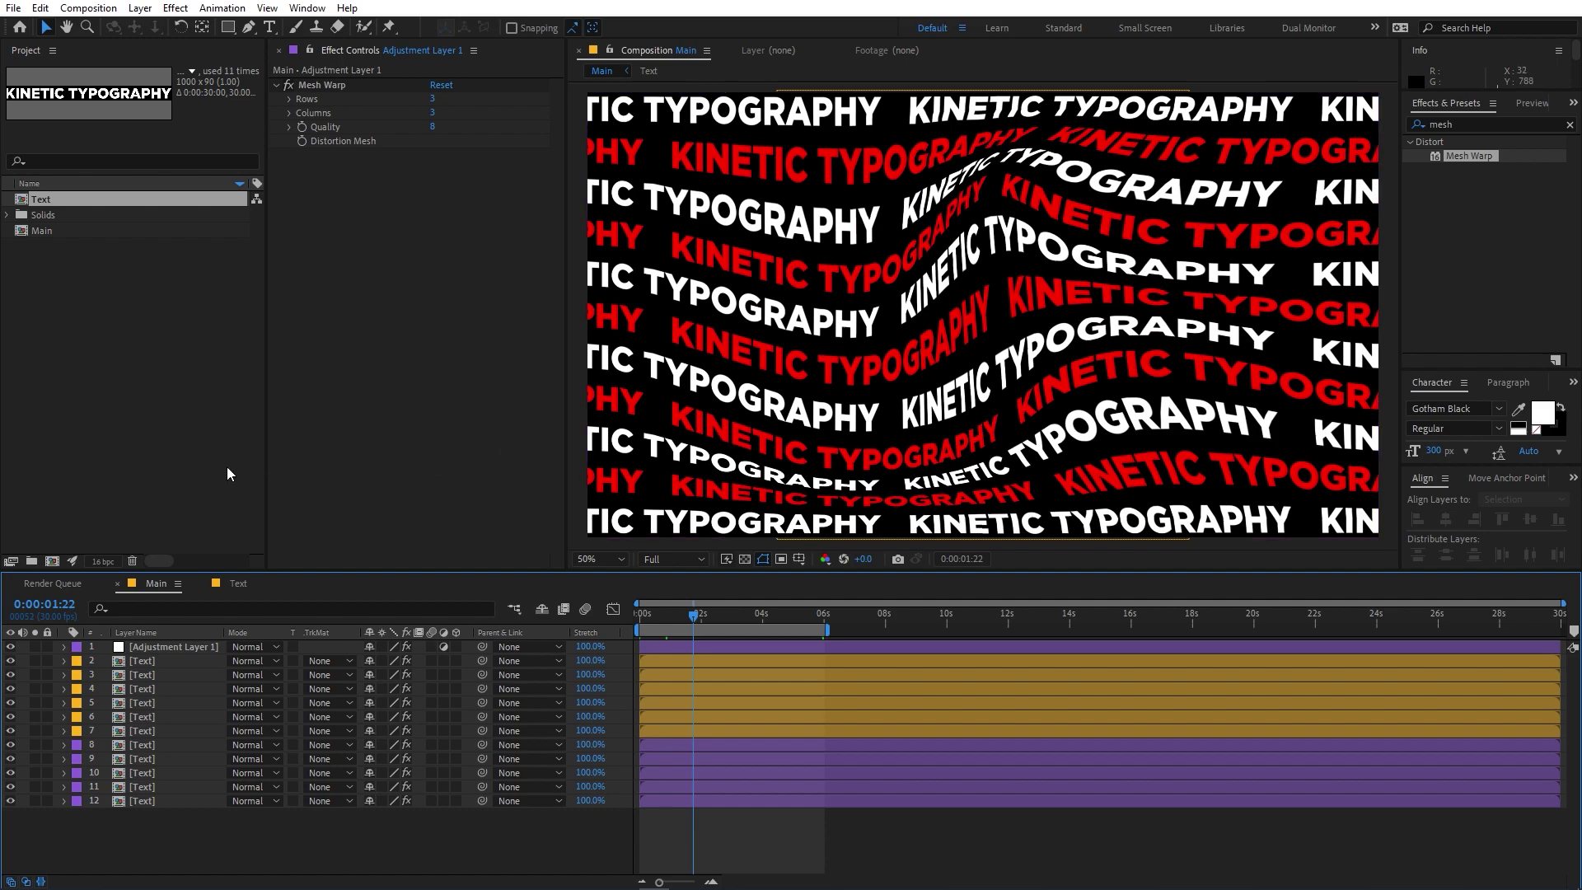
pyautogui.click(200, 356)
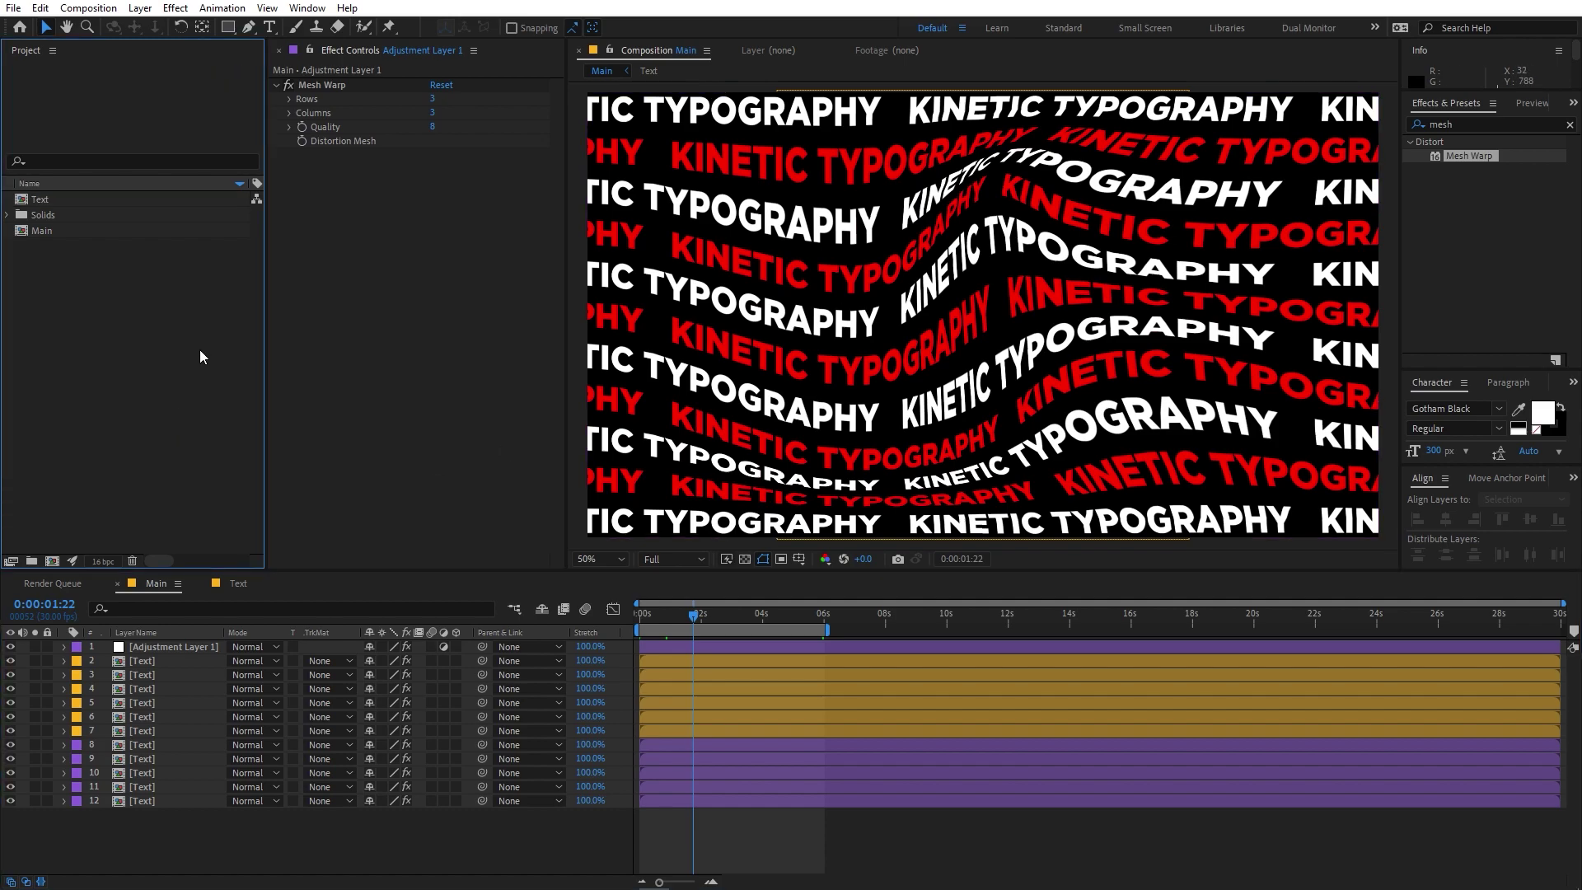
# Step: Draw a closed four-cornered pen shape around the central warped column of text
pyautogui.click(248, 27)
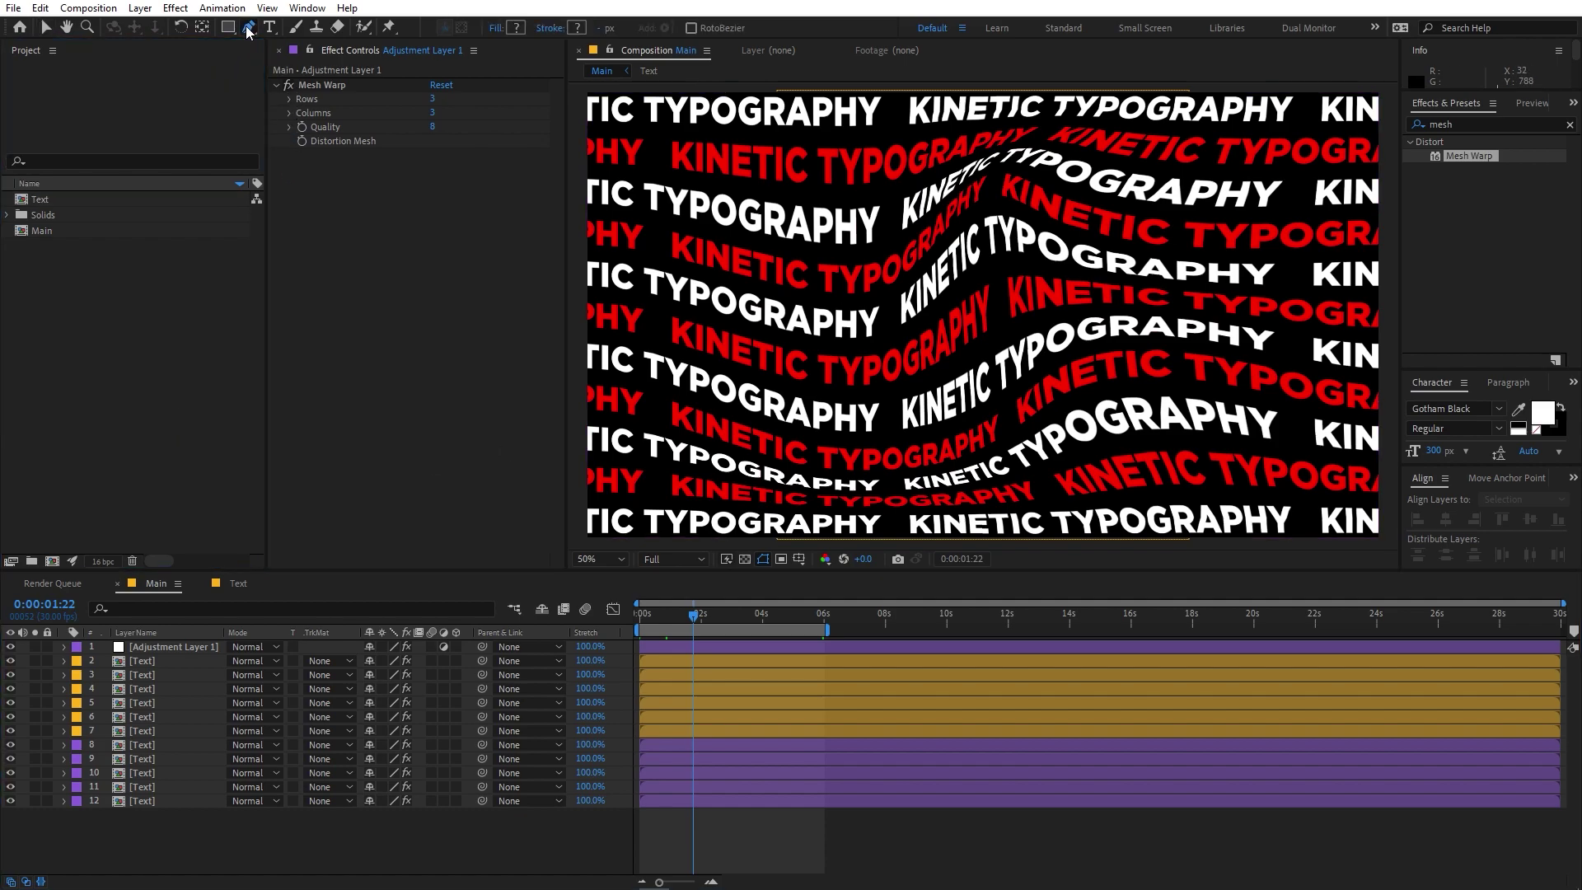
pyautogui.click(872, 198)
pyautogui.click(994, 153)
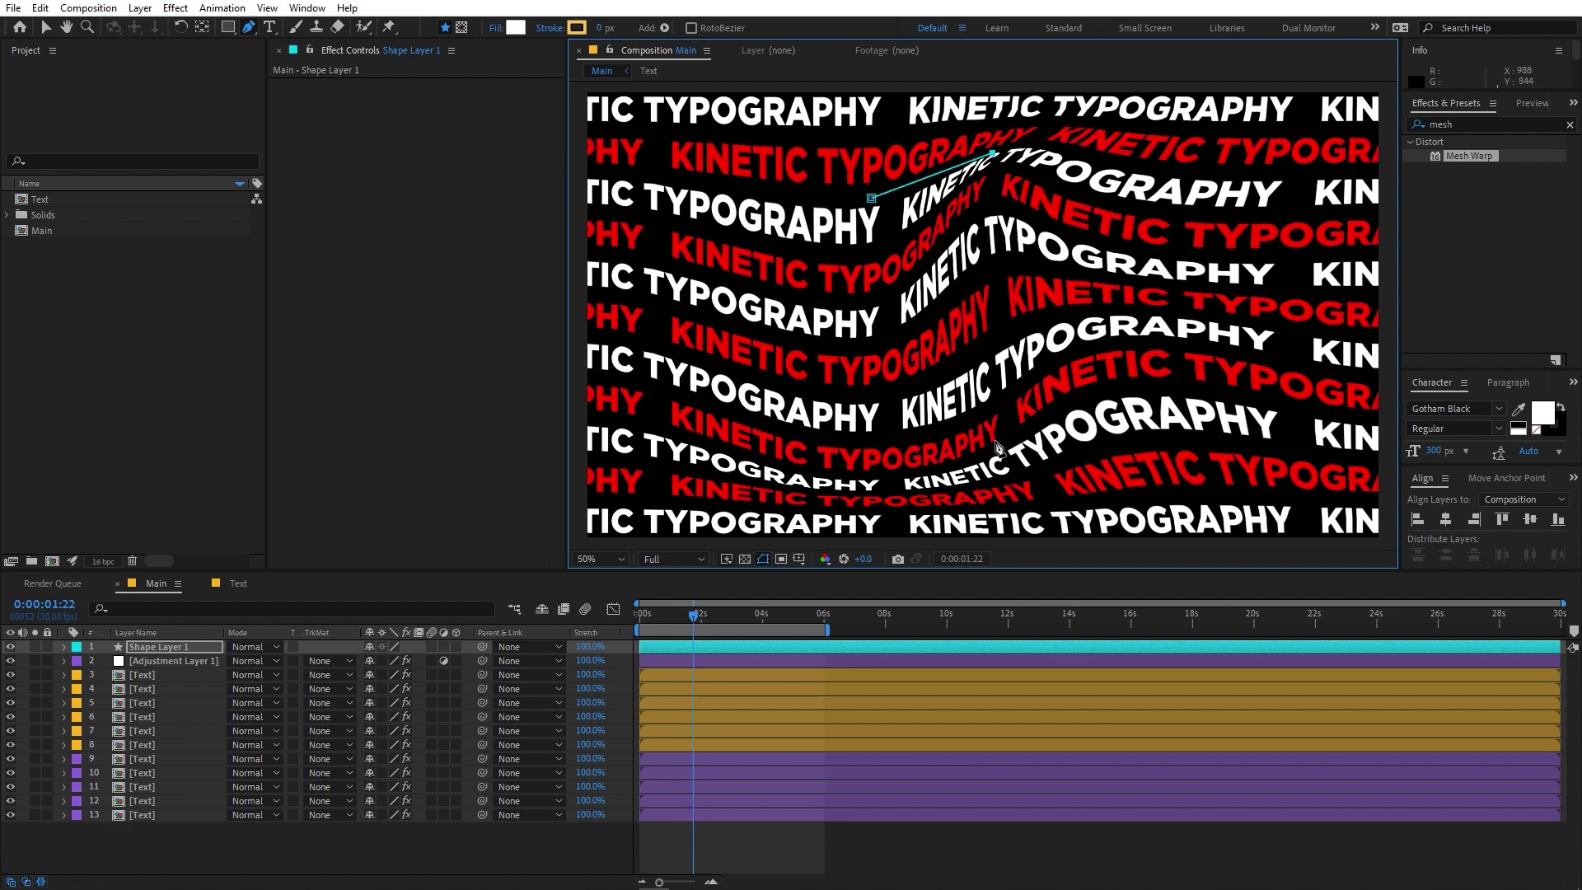
pyautogui.moveTo(1002, 456); pyautogui.dragTo(1027, 490)
pyautogui.click(873, 472)
pyautogui.click(872, 199)
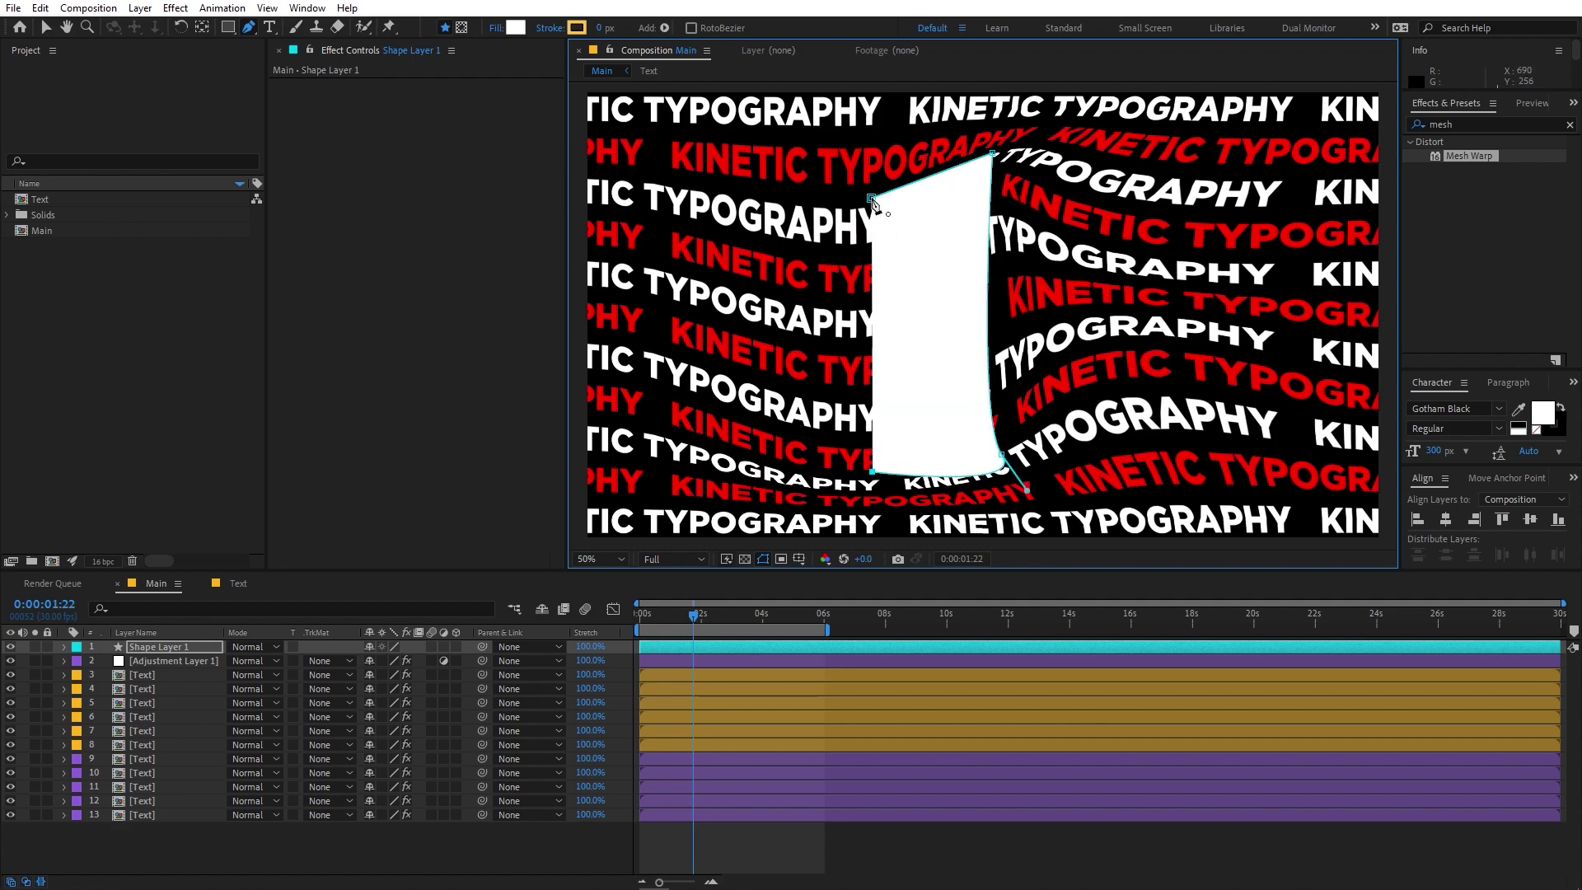
# Step: Set the new shape's fill colour to black
pyautogui.click(515, 27)
pyautogui.click(157, 578)
pyautogui.click(516, 375)
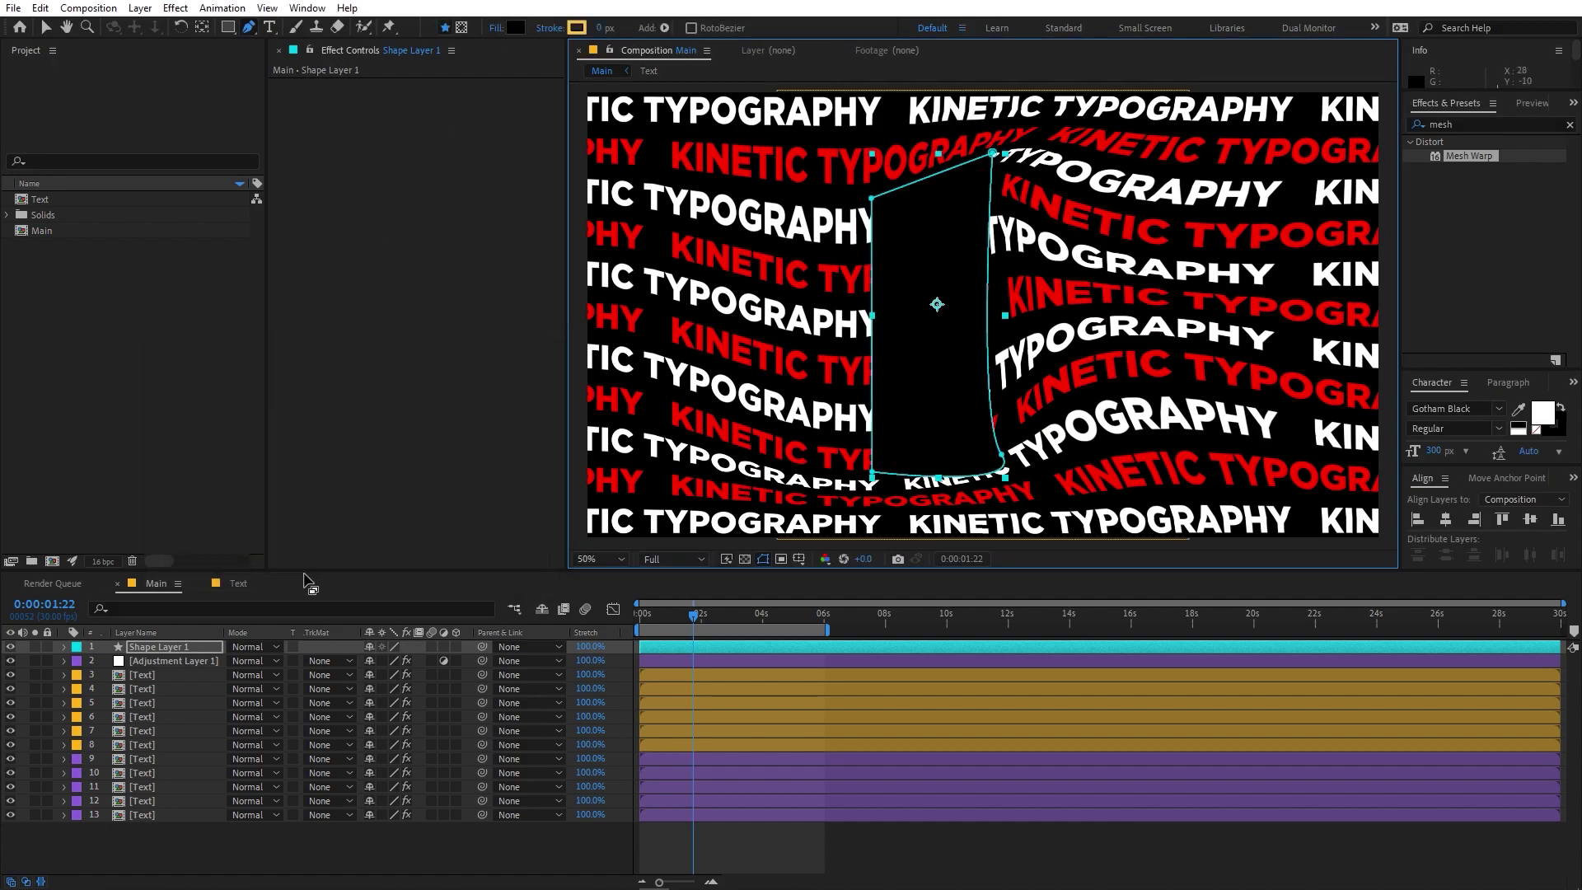
pyautogui.click(1473, 123)
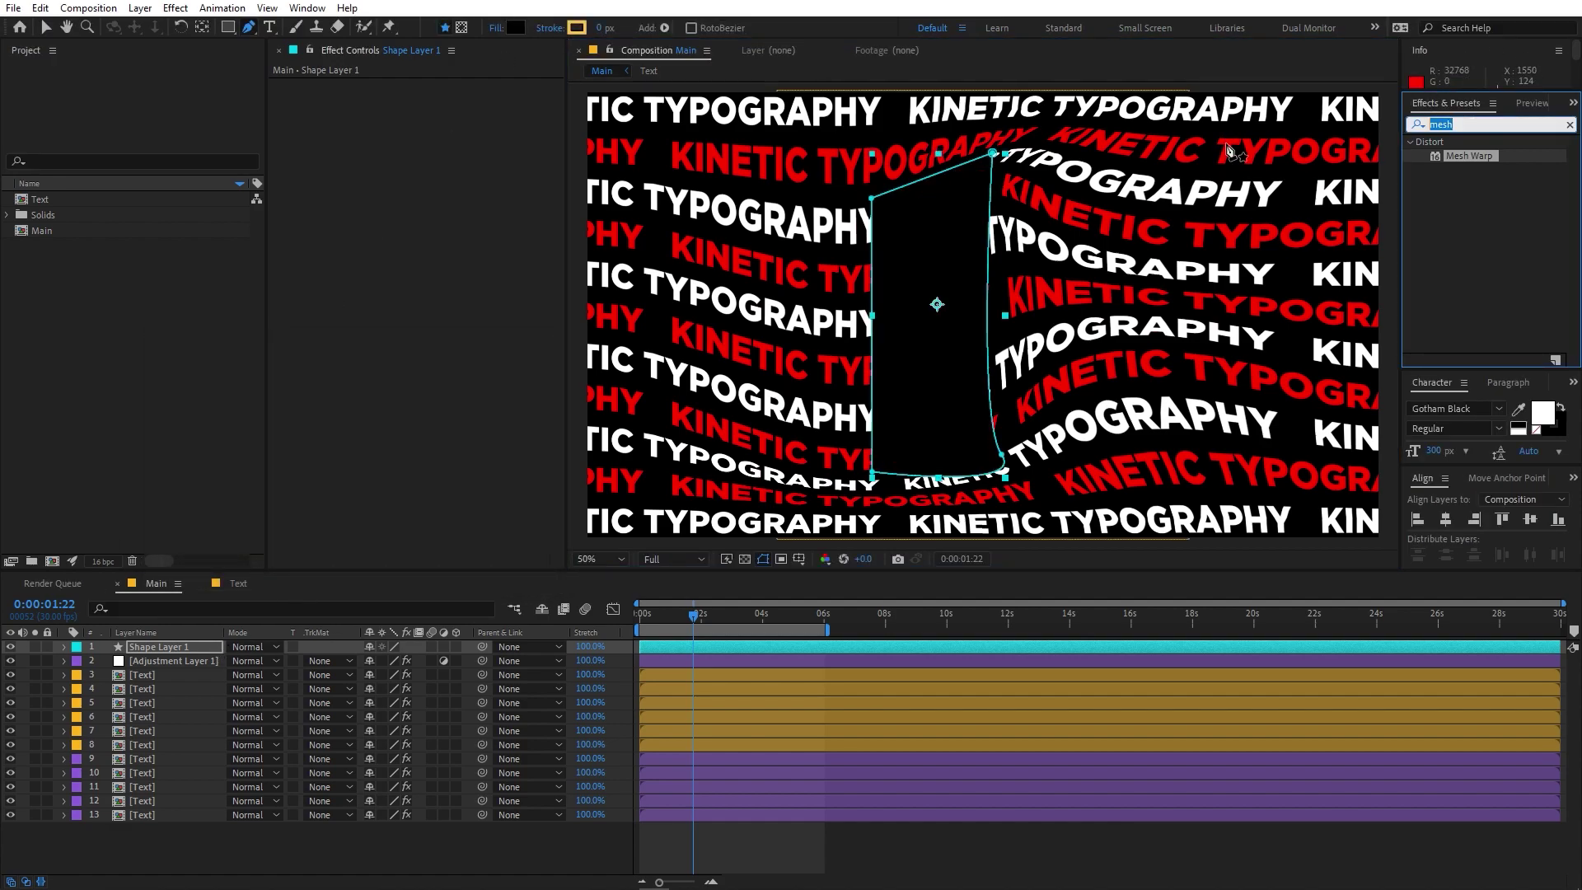
# Step: Apply Gaussian Blur to Shape Layer 1 with blurriness 191.4
pyautogui.write('gauss')
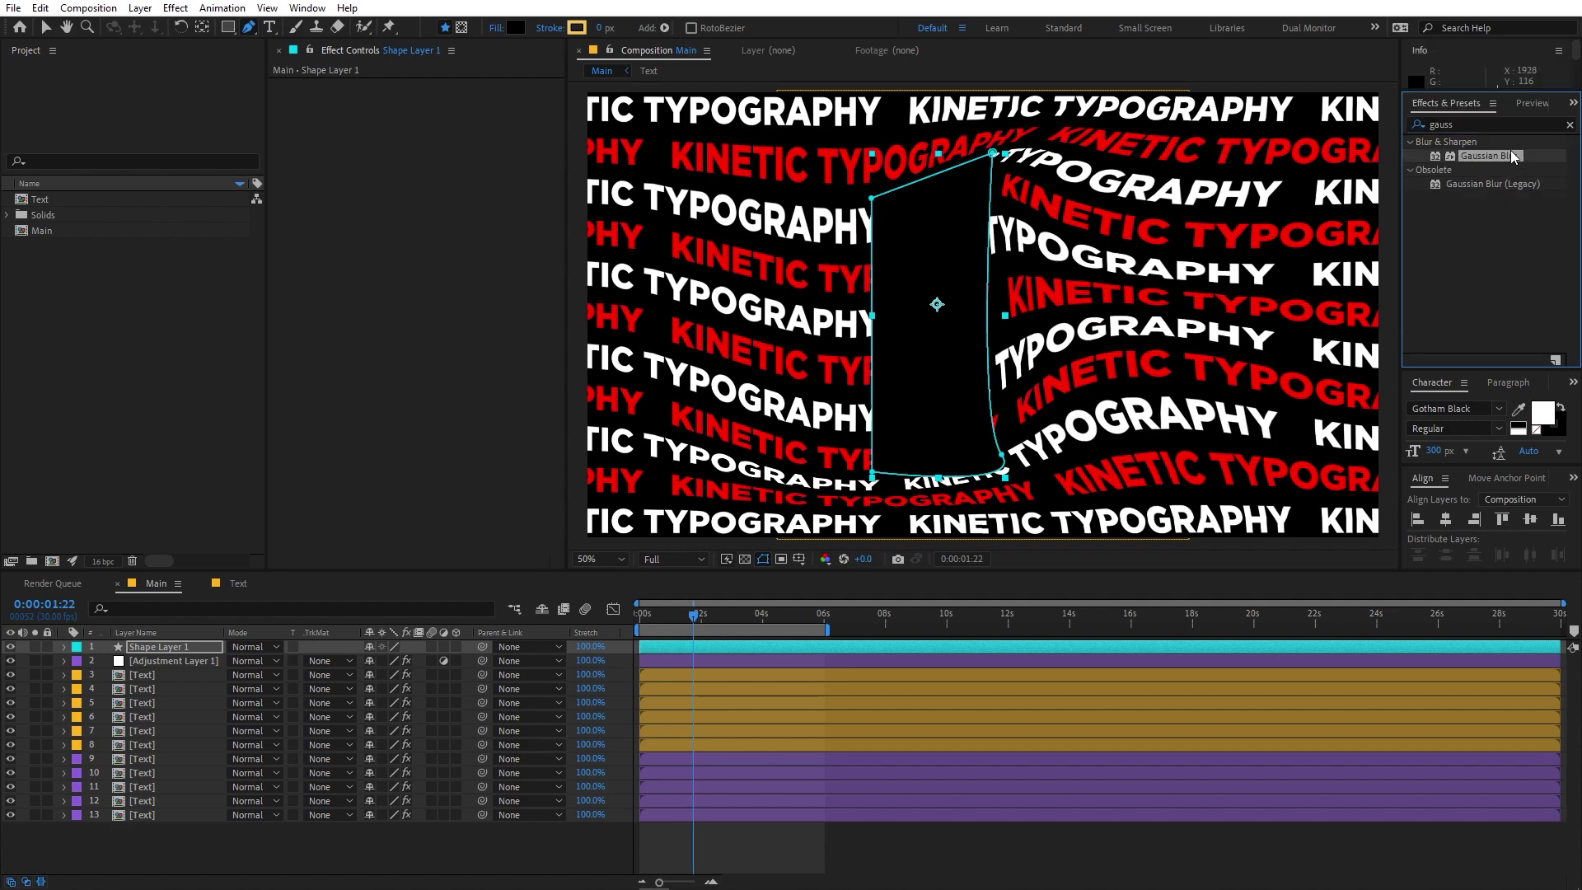
pyautogui.moveTo(1488, 156); pyautogui.dragTo(159, 647)
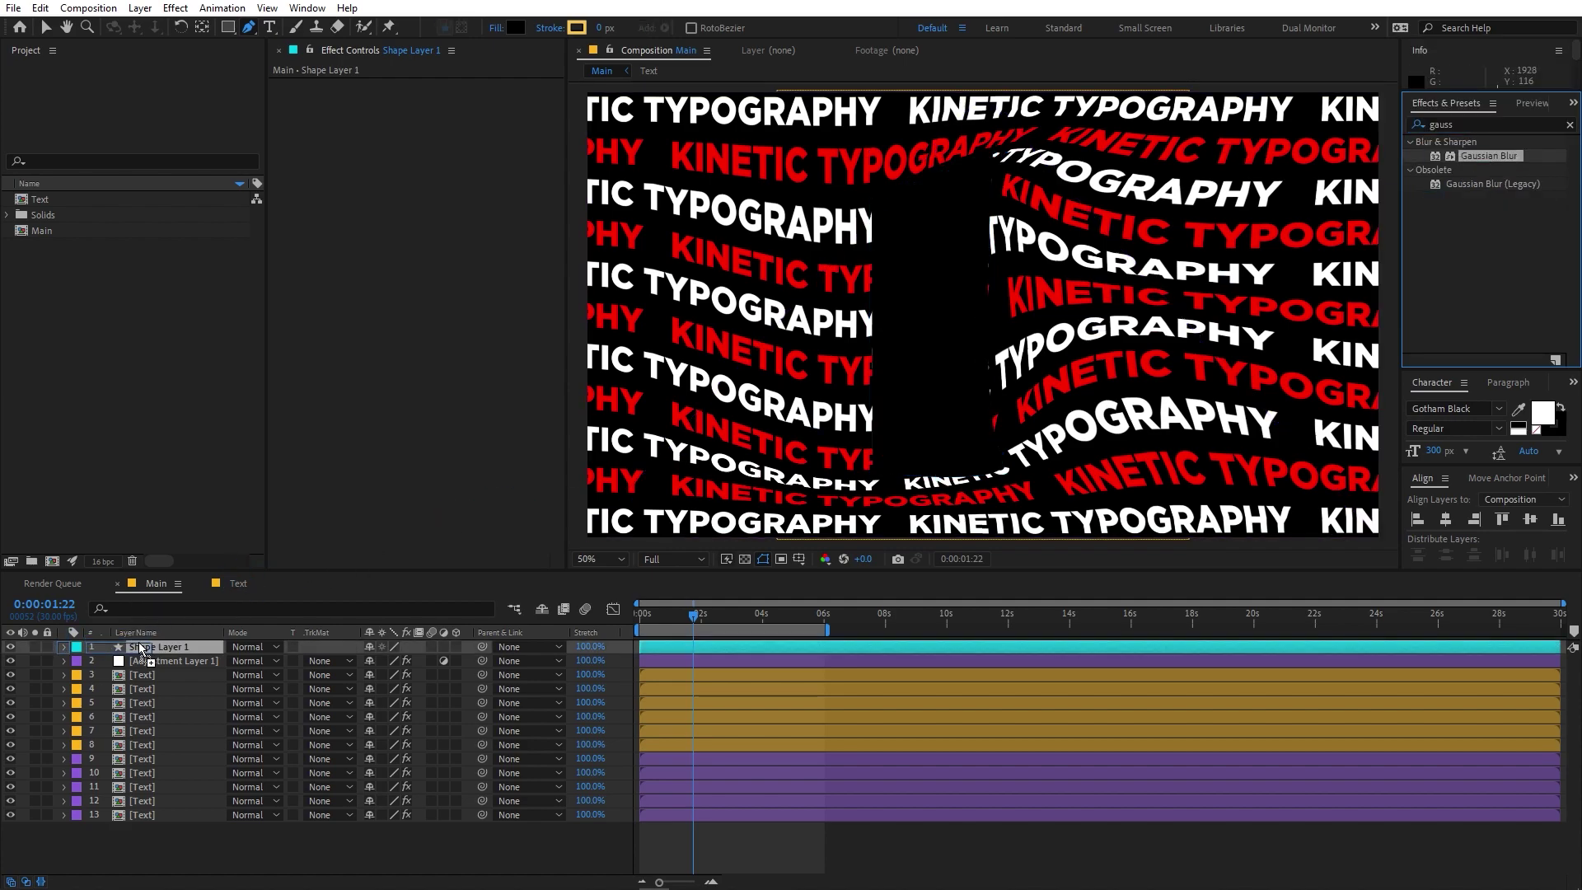
pyautogui.press('v')
pyautogui.moveTo(441, 98)
pyautogui.mouseDown()
pyautogui.moveTo(503, 99)
pyautogui.moveTo(437, 103)
pyautogui.moveTo(466, 99)
pyautogui.mouseUp()
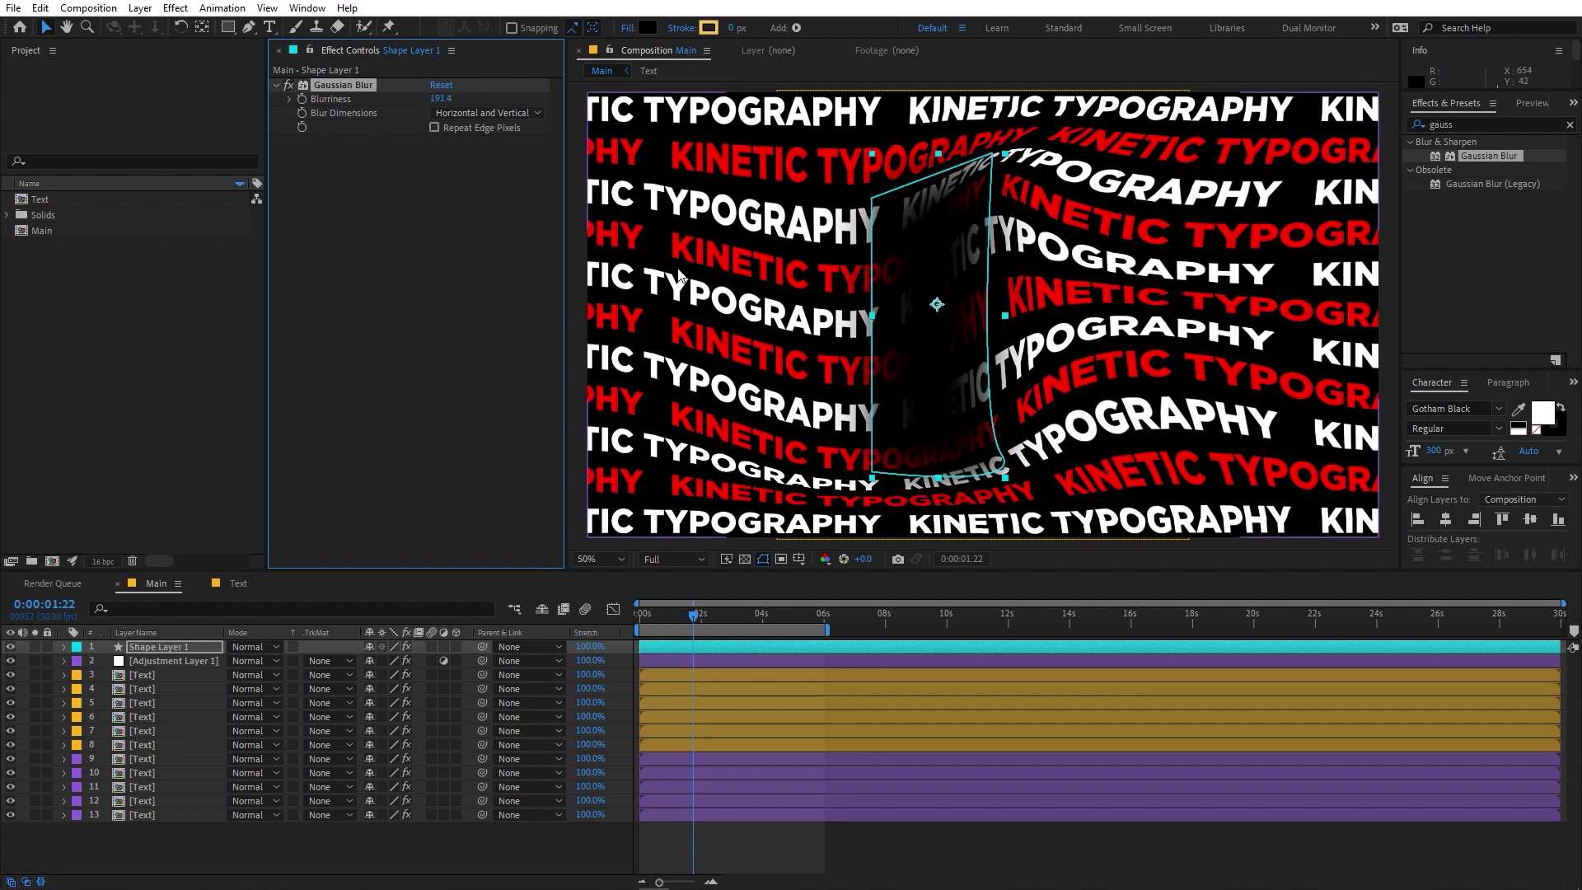
pyautogui.click(186, 645)
# Step: Set Shape Layer 1's opacity to 50%
pyautogui.press('t')
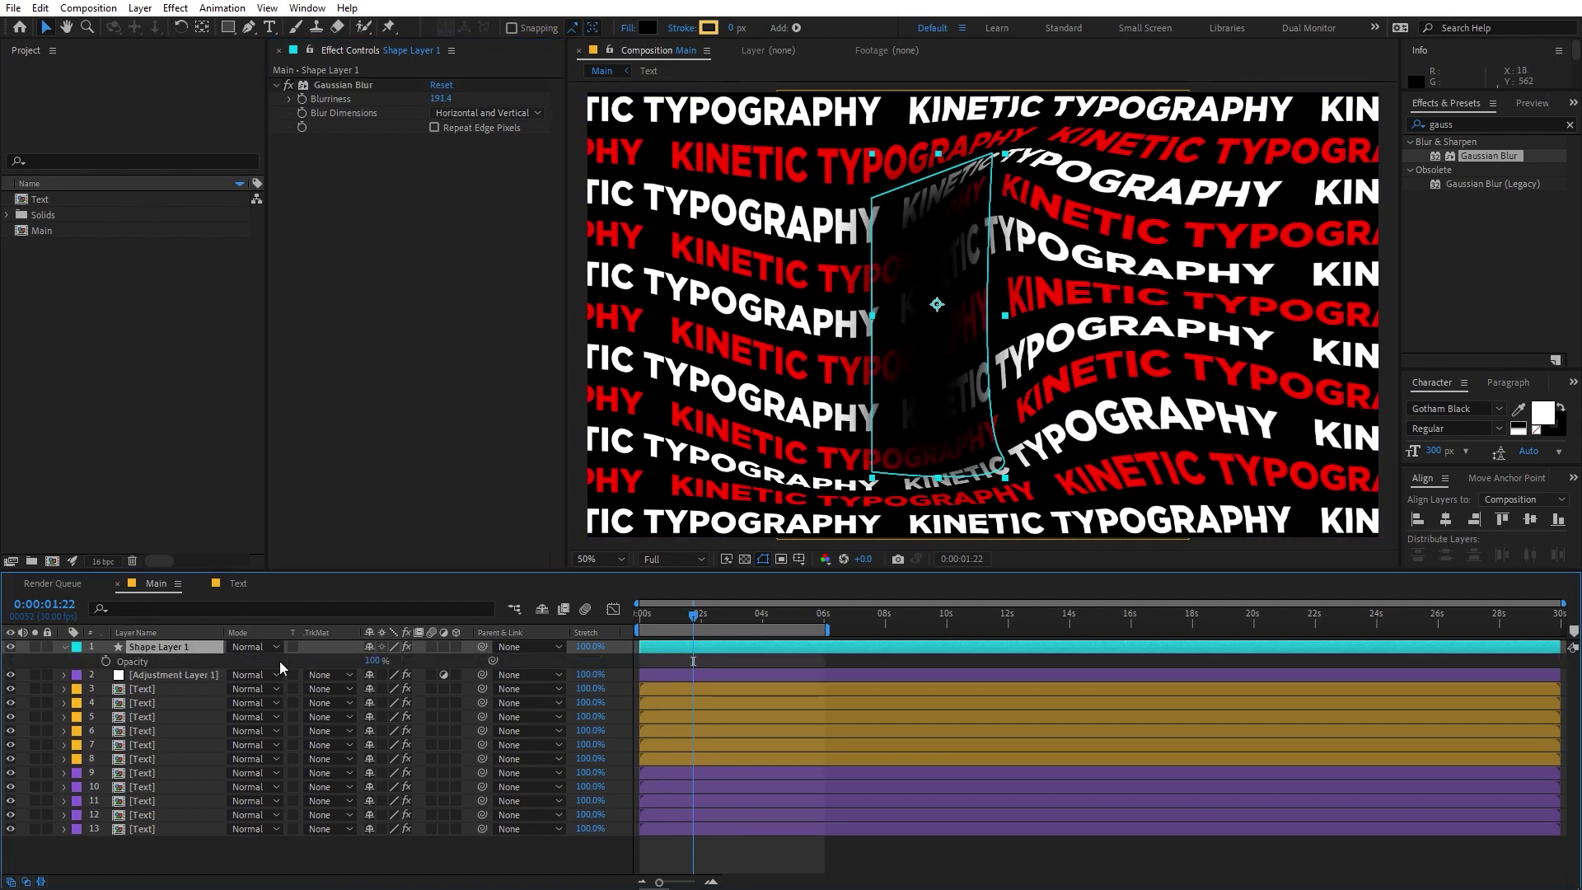
pyautogui.click(372, 661)
pyautogui.write('50')
pyautogui.press('Return')
pyautogui.press('F2')
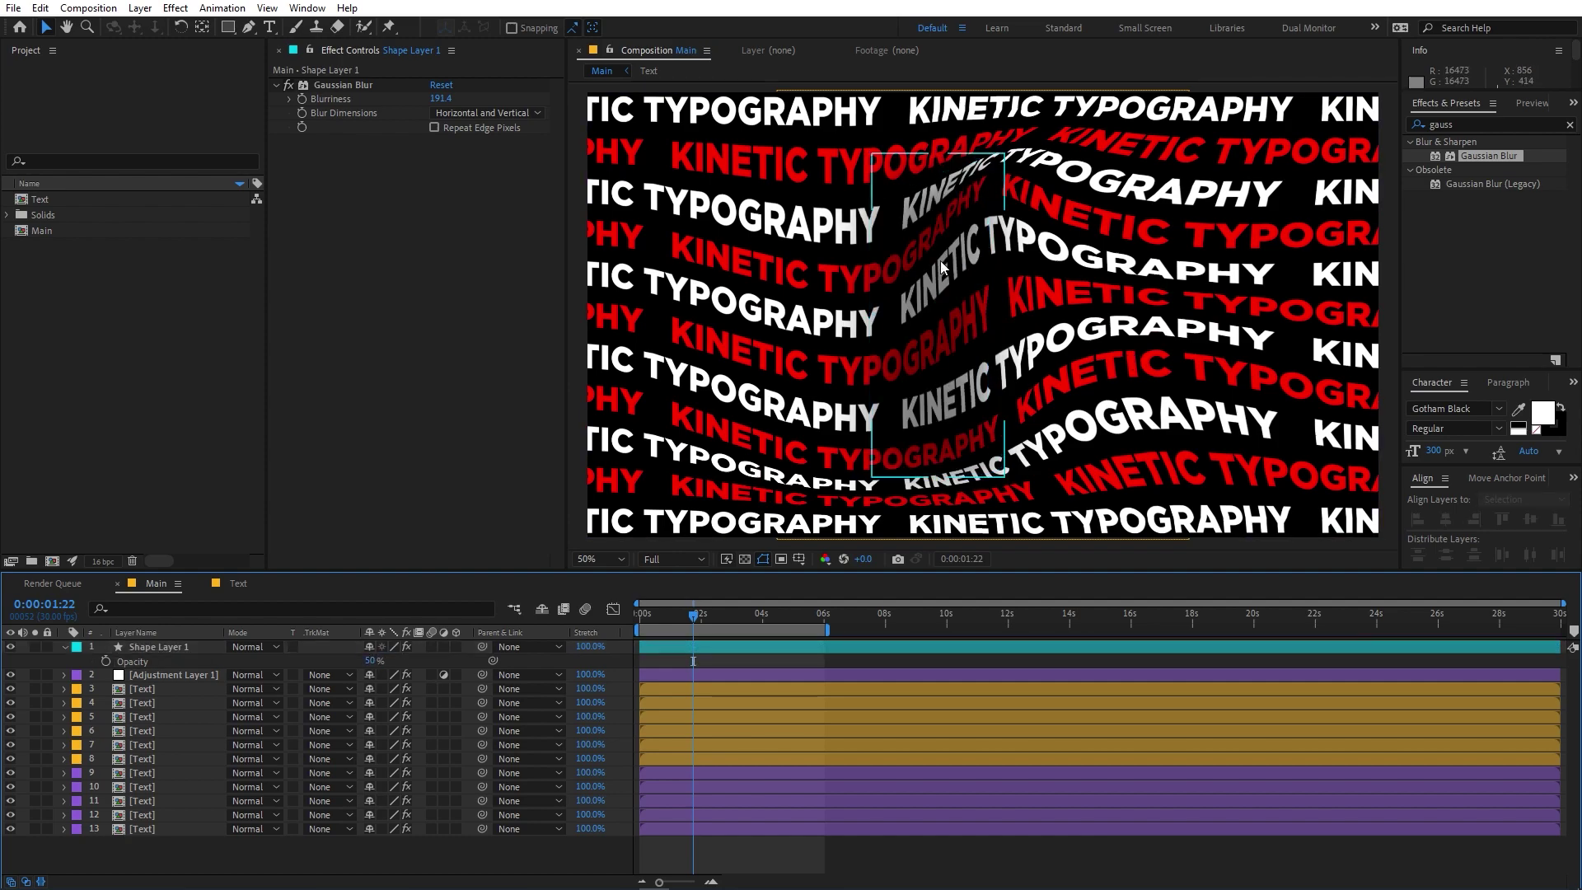
# Step: Move the shape's four path corners outward to enlarge the shadow outline
pyautogui.click(948, 221)
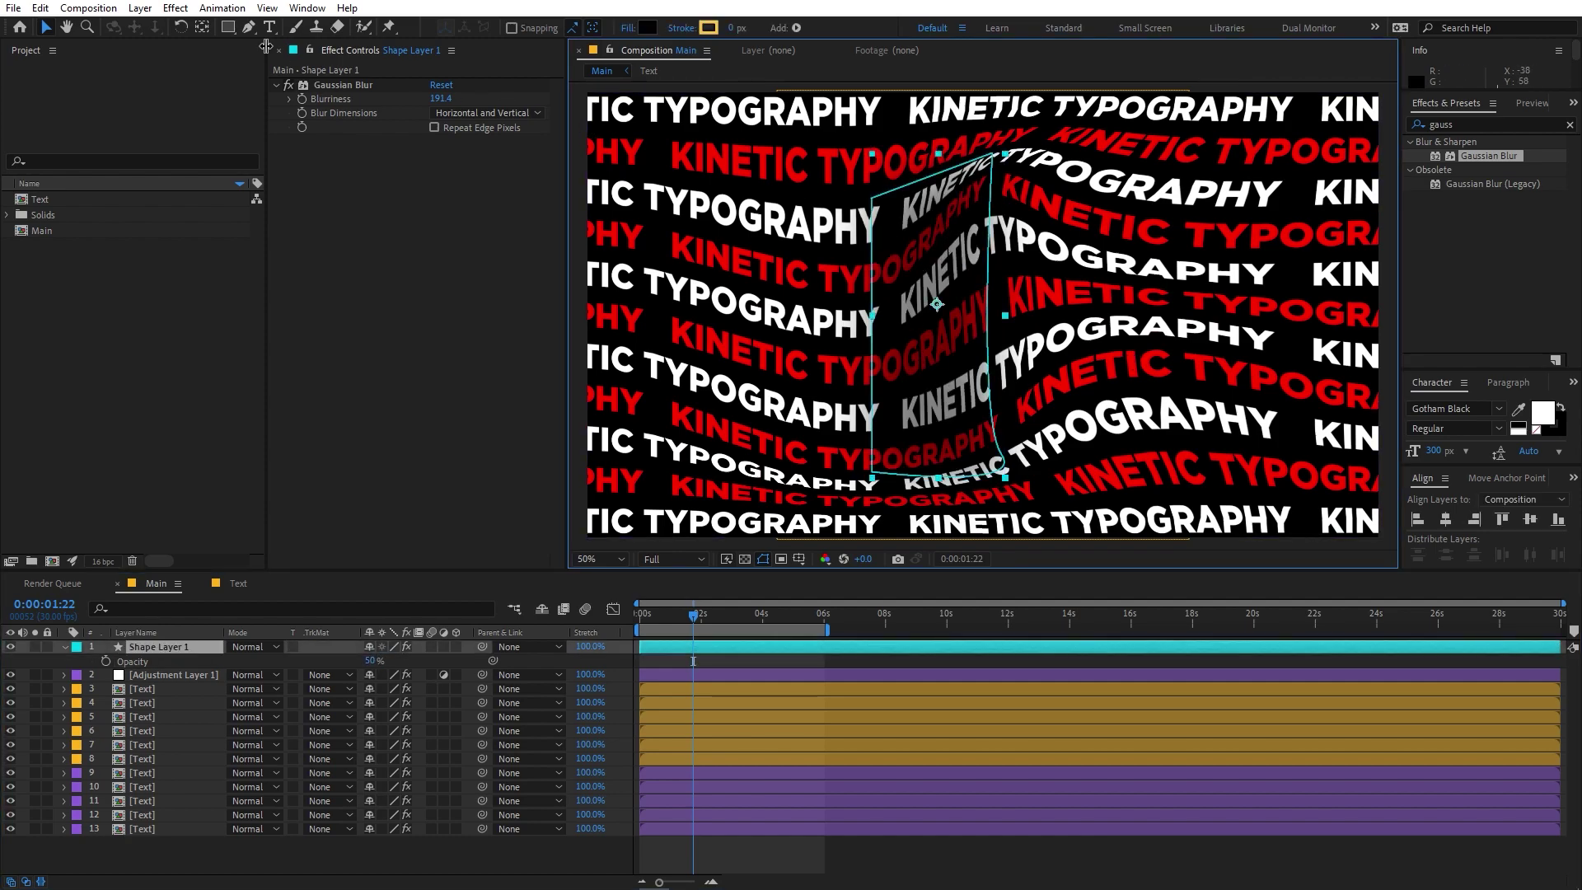
pyautogui.press('g')
pyautogui.moveTo(873, 201); pyautogui.dragTo(875, 172)
pyautogui.moveTo(994, 153); pyautogui.dragTo(999, 134)
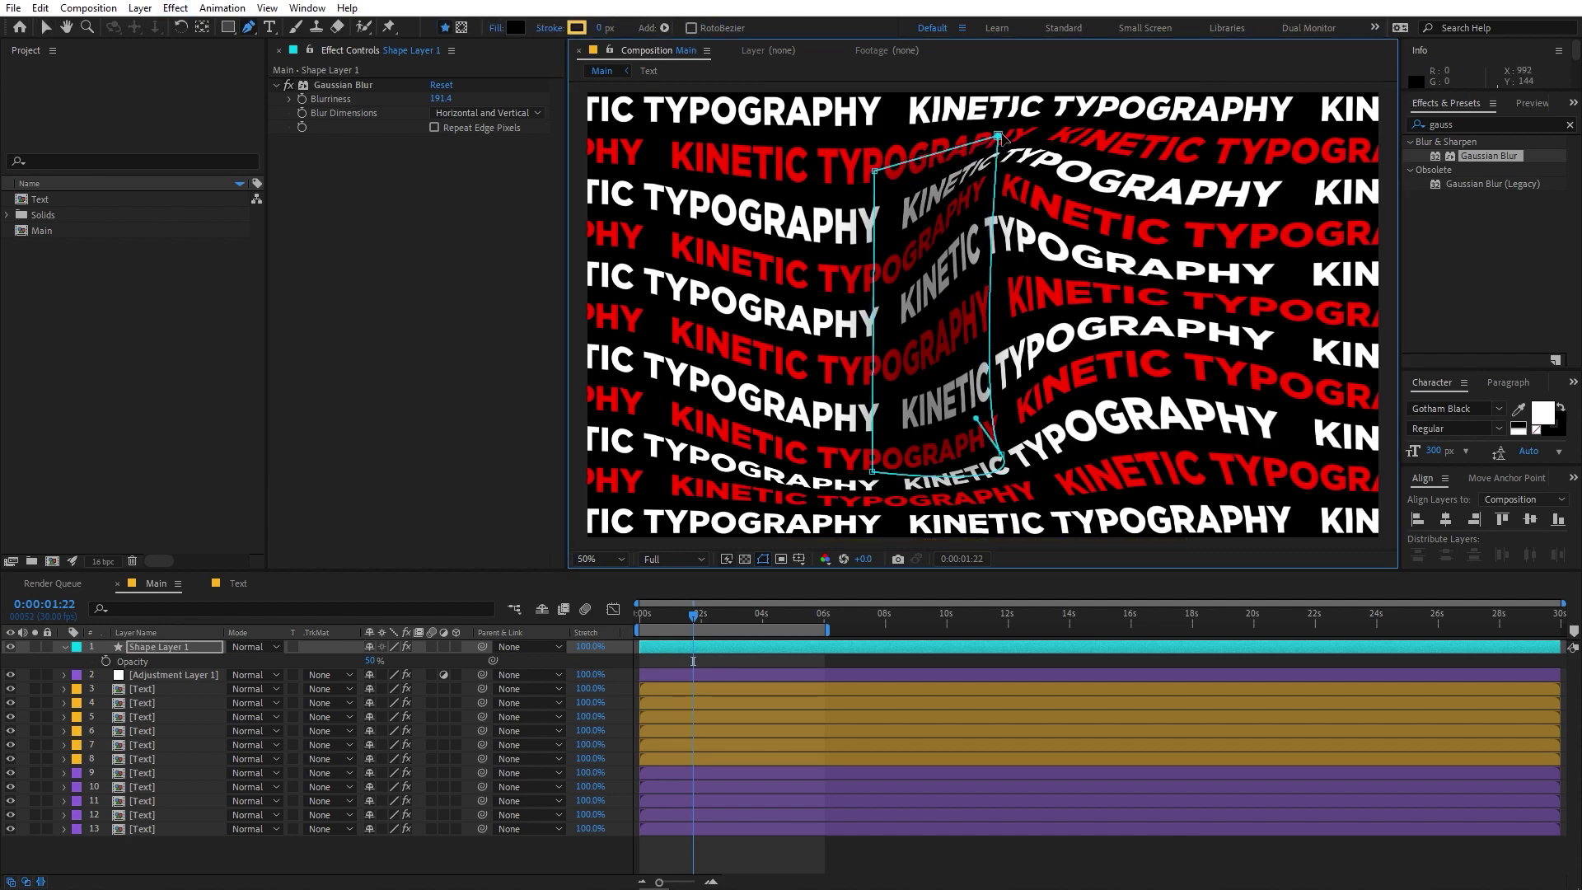
pyautogui.moveTo(1004, 460); pyautogui.dragTo(1039, 503)
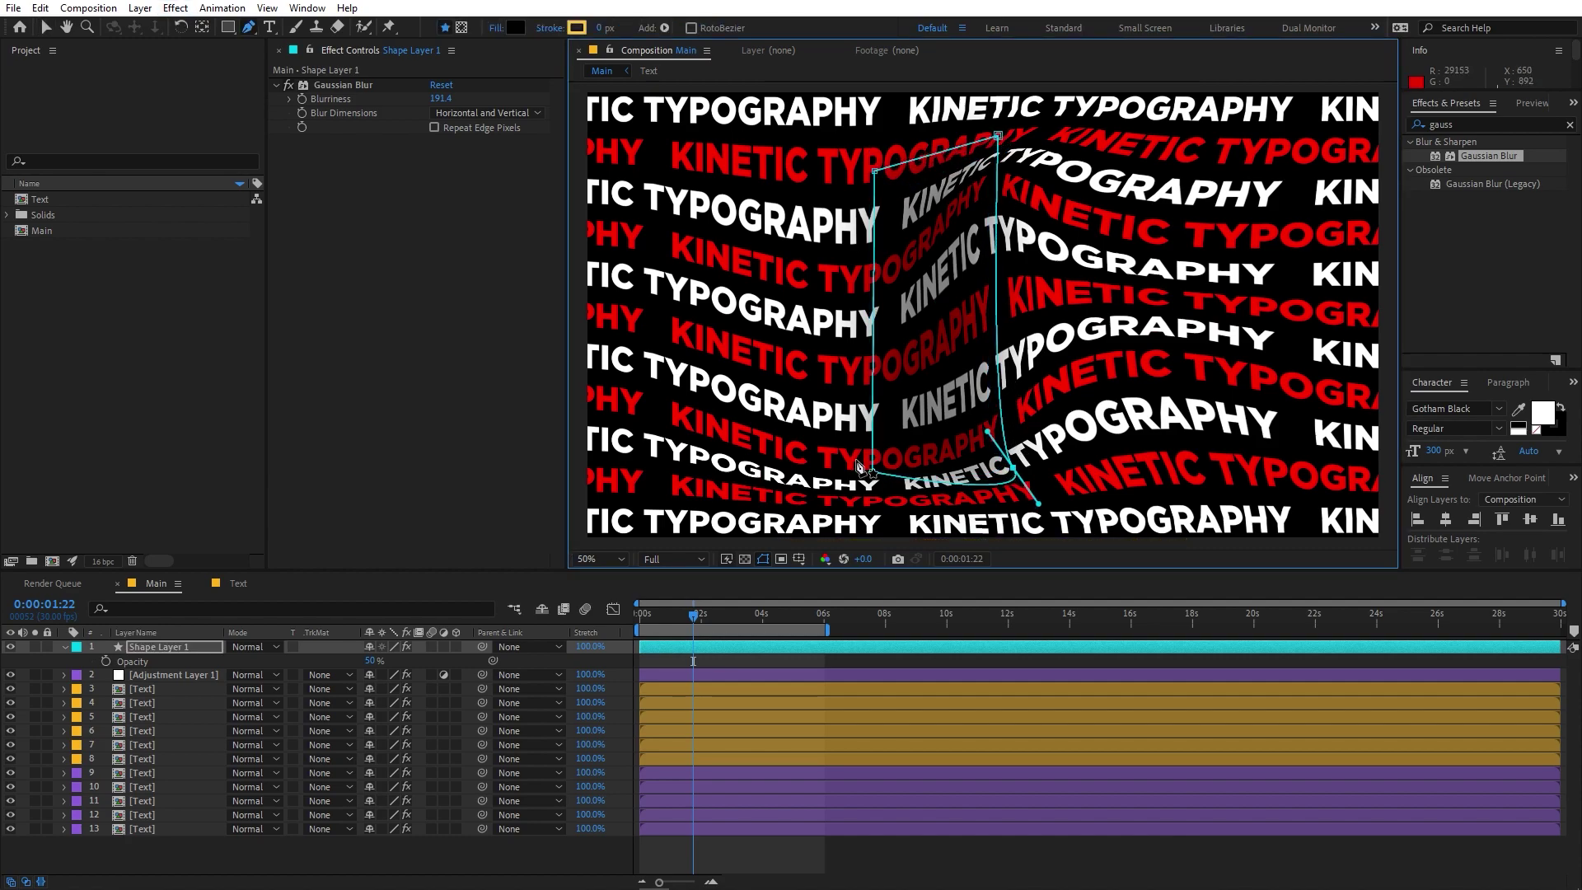
pyautogui.moveTo(872, 472); pyautogui.dragTo(887, 498)
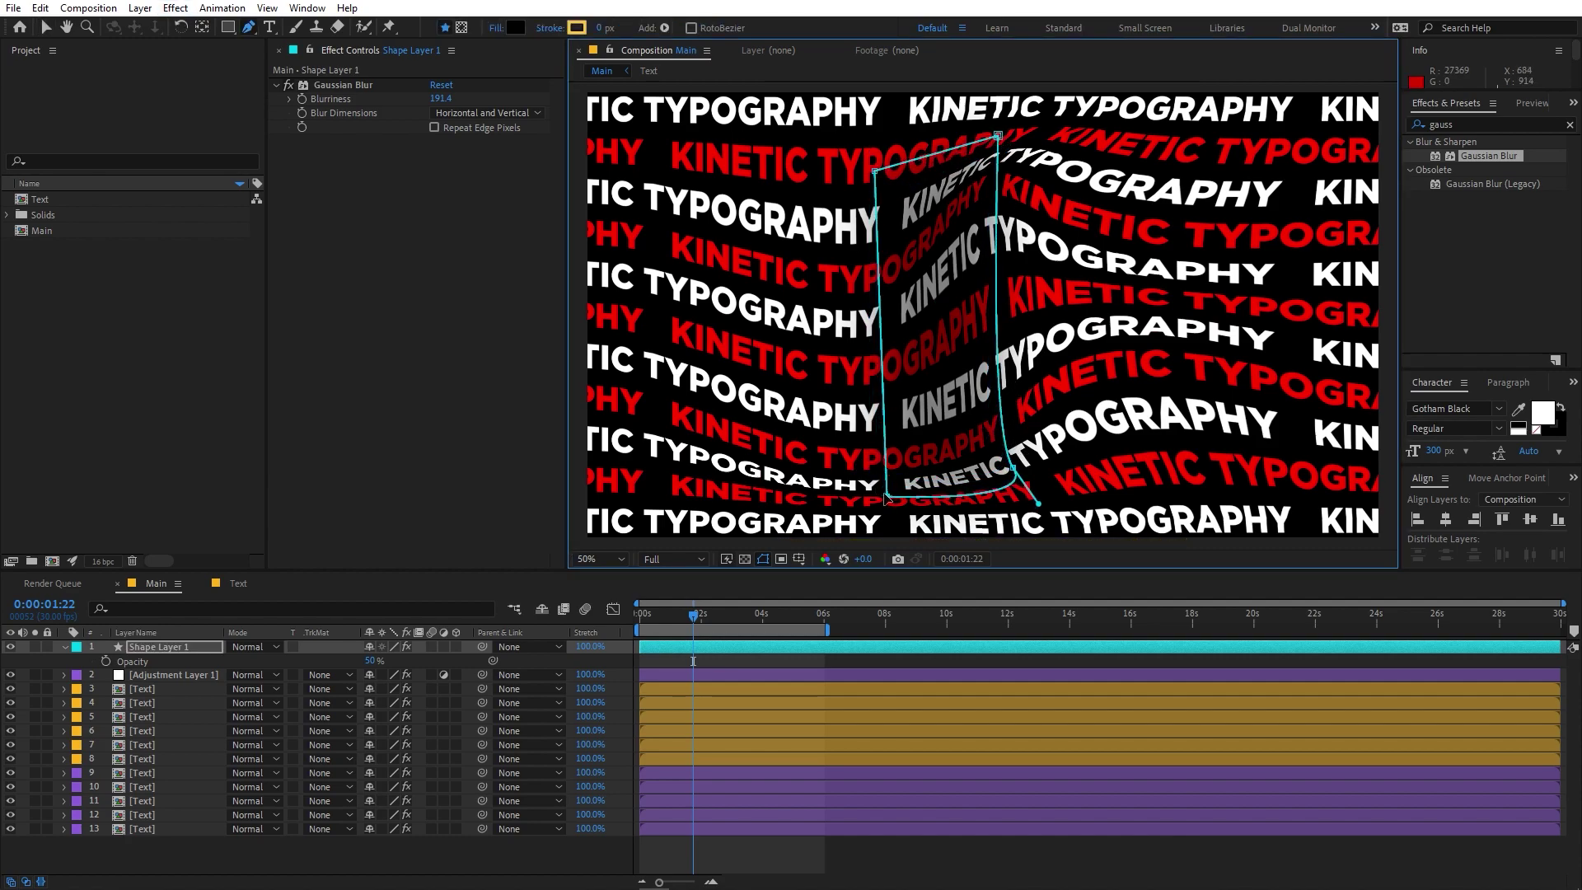
pyautogui.click(794, 666)
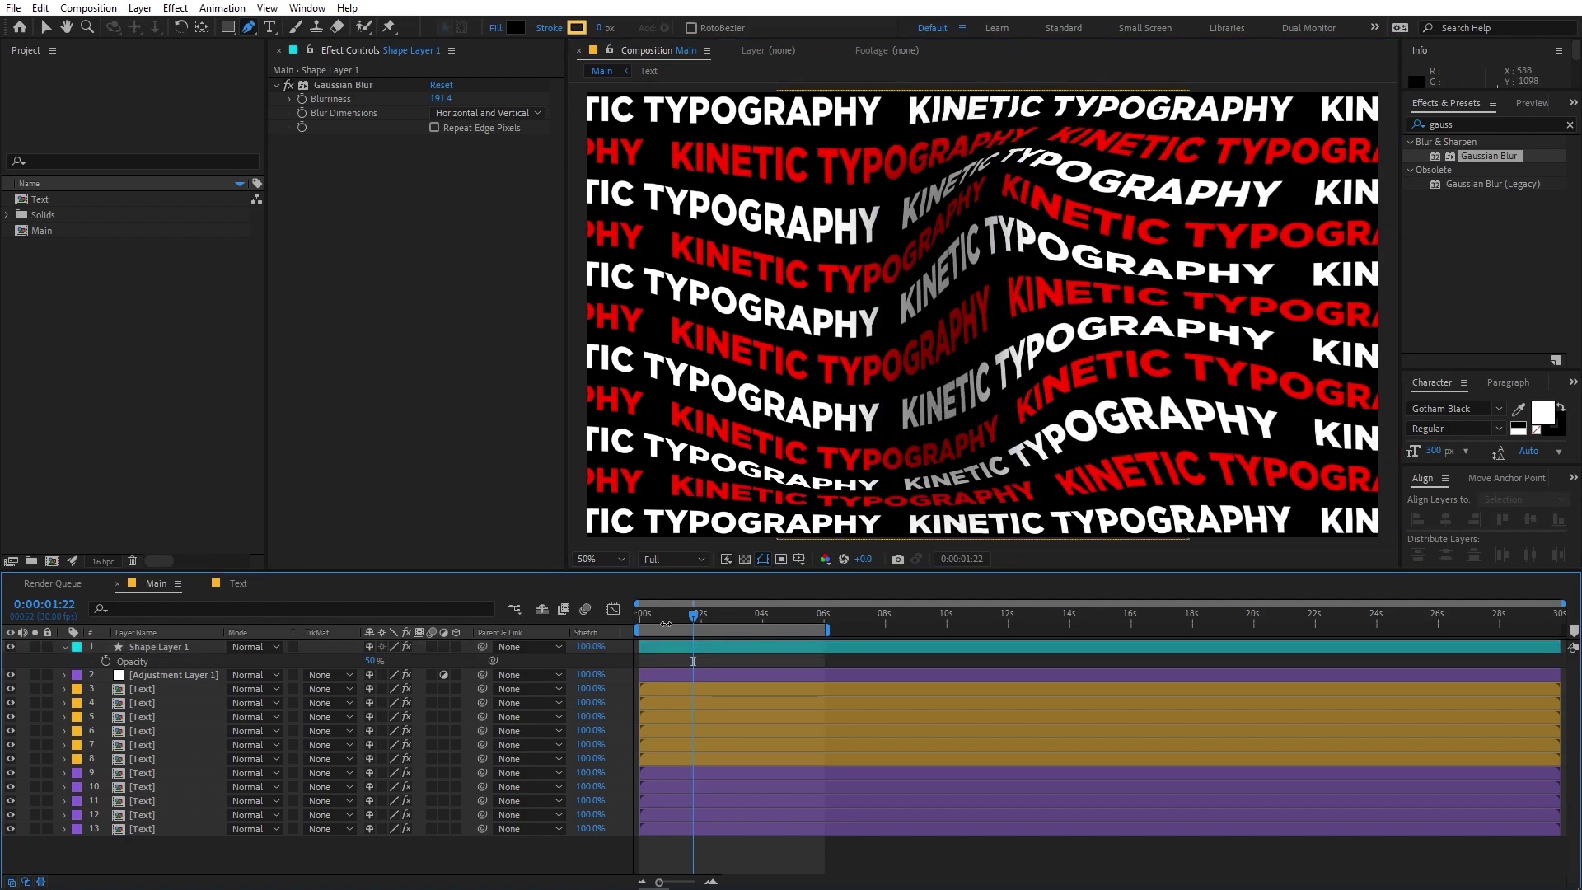
pyautogui.click(666, 624)
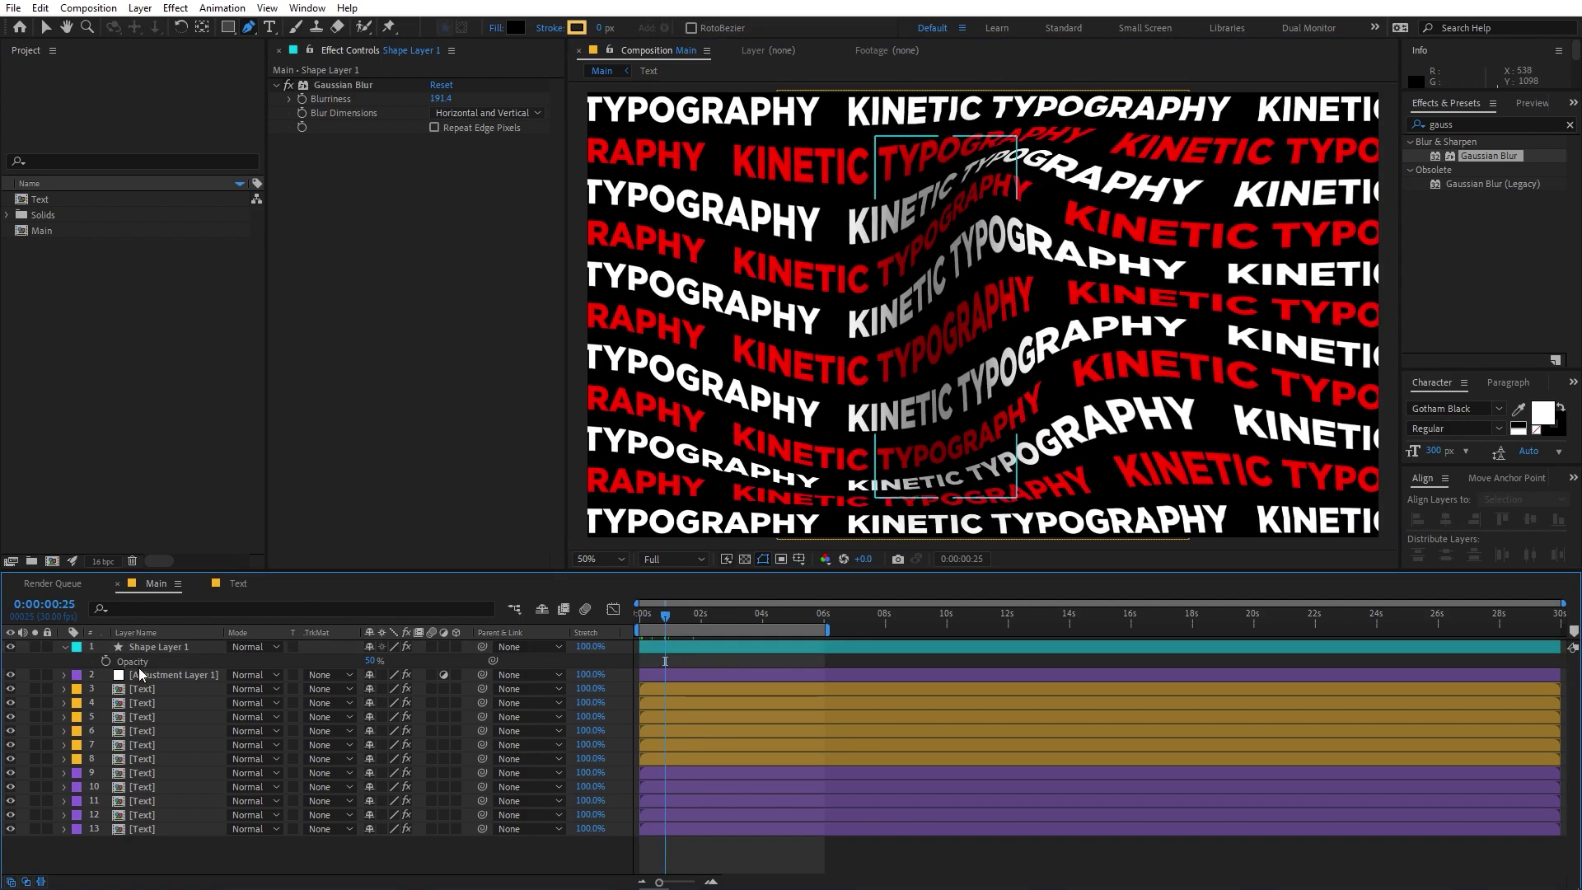
# Step: Drag Adjustment Layer 1's bottom Mesh Warp points leftward to rebend the lower rows
pyautogui.click(145, 676)
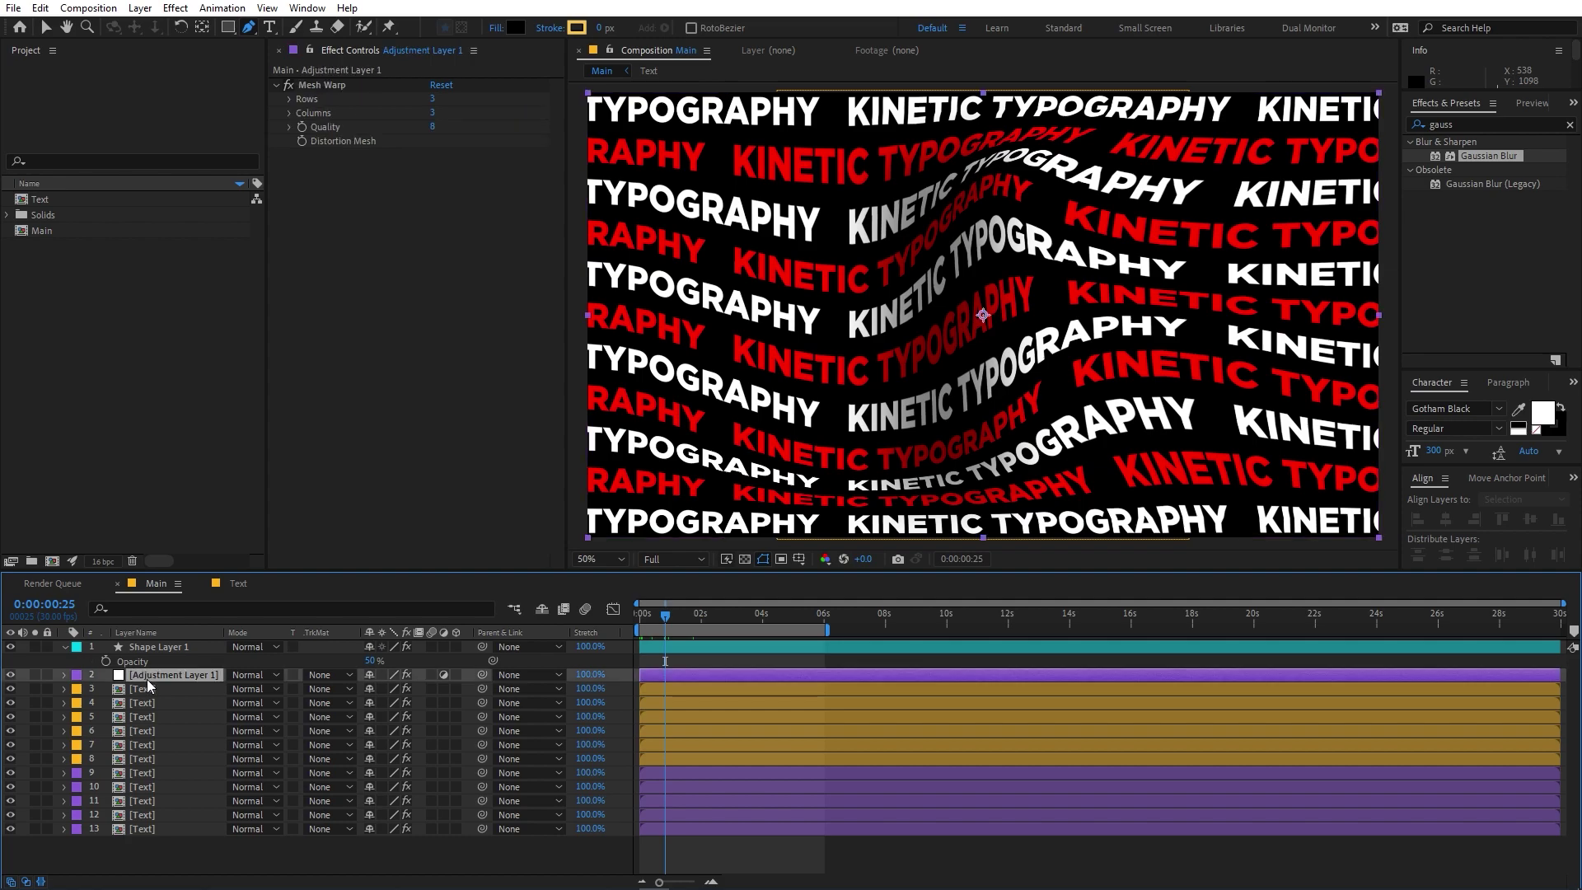
pyautogui.click(332, 86)
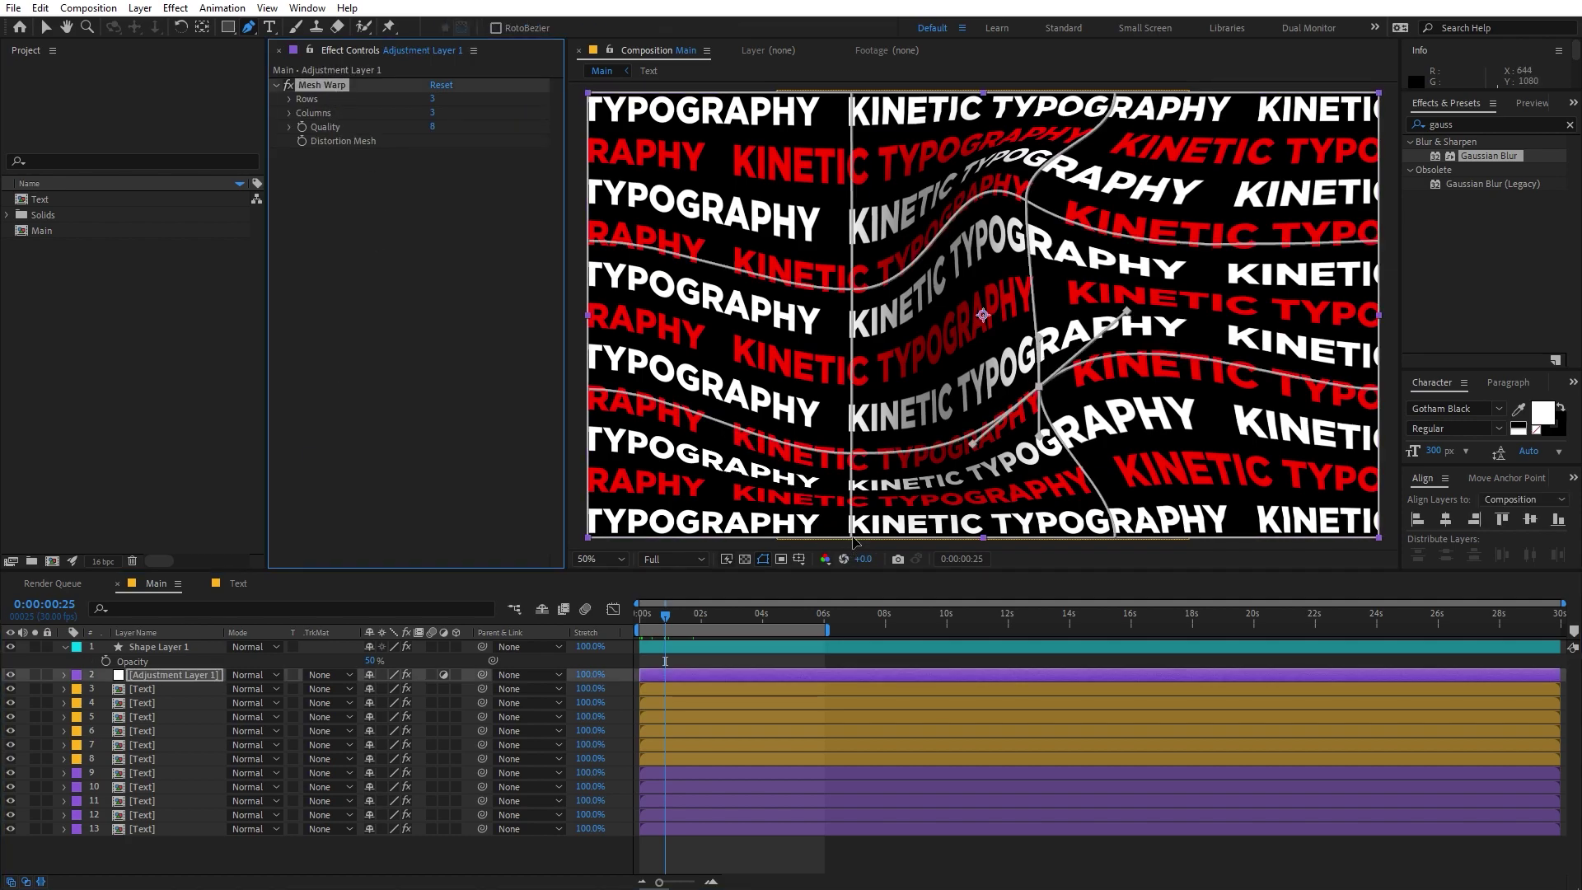
pyautogui.moveTo(853, 542); pyautogui.dragTo(794, 539)
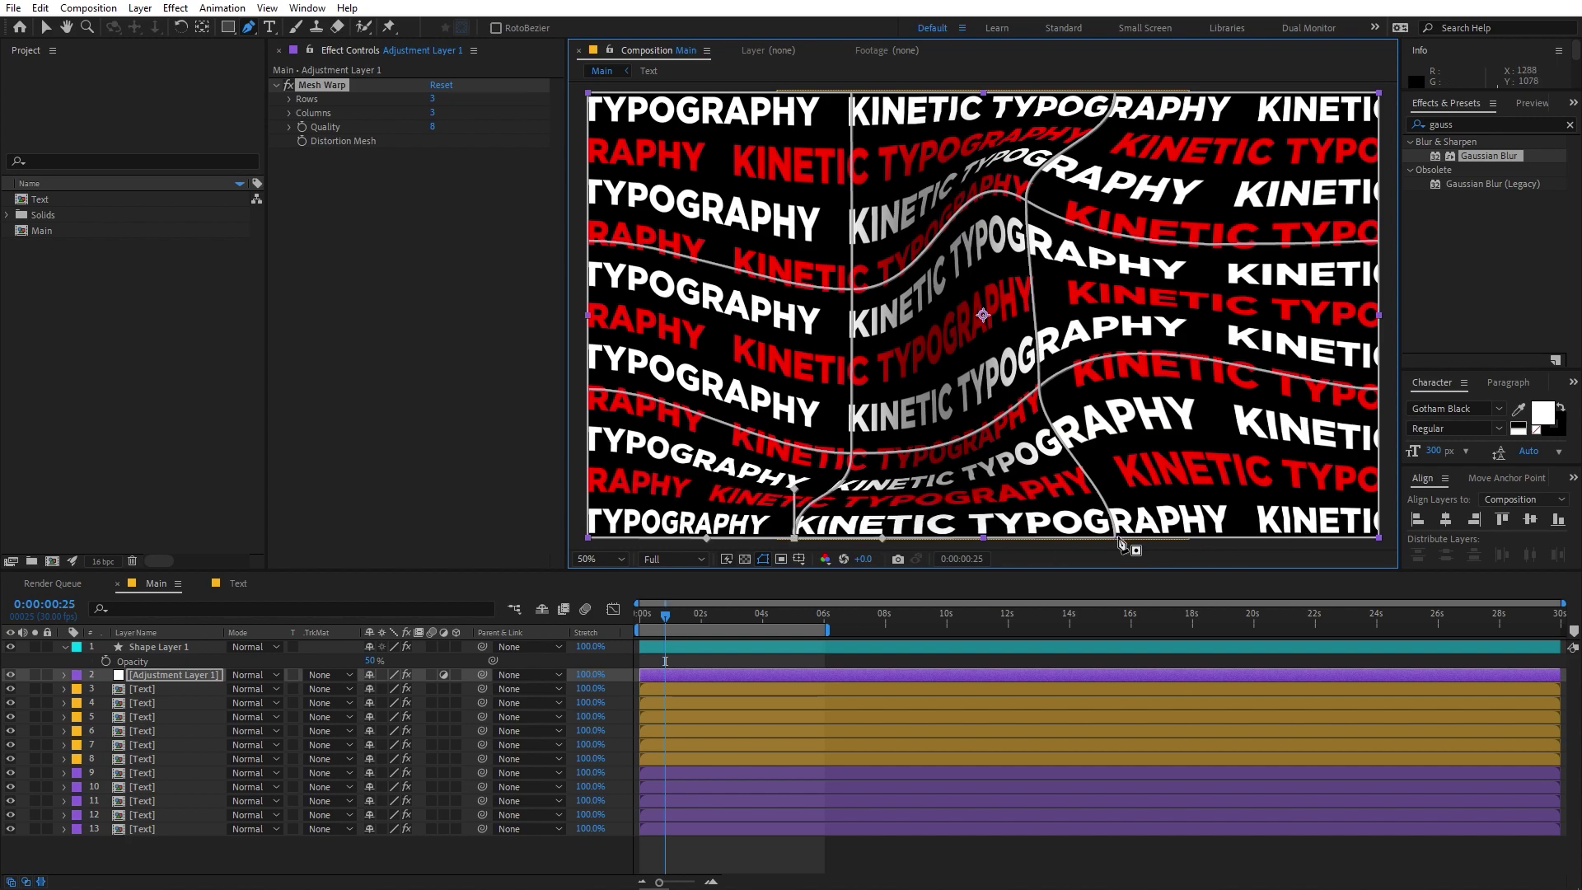
pyautogui.moveTo(1115, 540); pyautogui.dragTo(1037, 540)
pyautogui.click(943, 839)
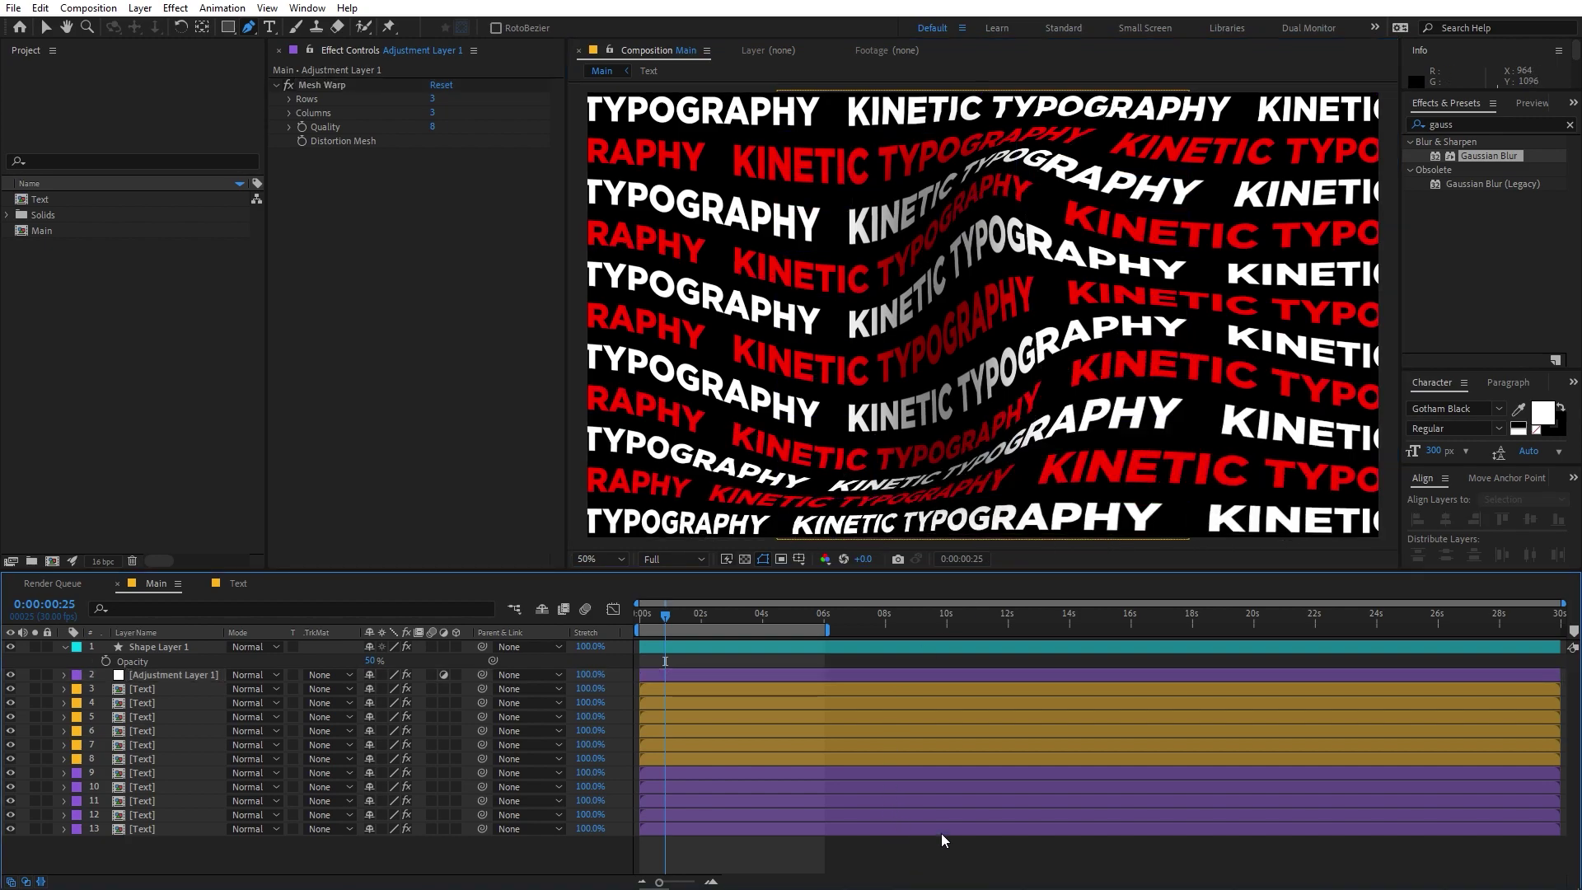
# Step: Add a second adjustment layer at the top of the timeline
pyautogui.rightClick(283, 854)
pyautogui.moveTo(408, 657)
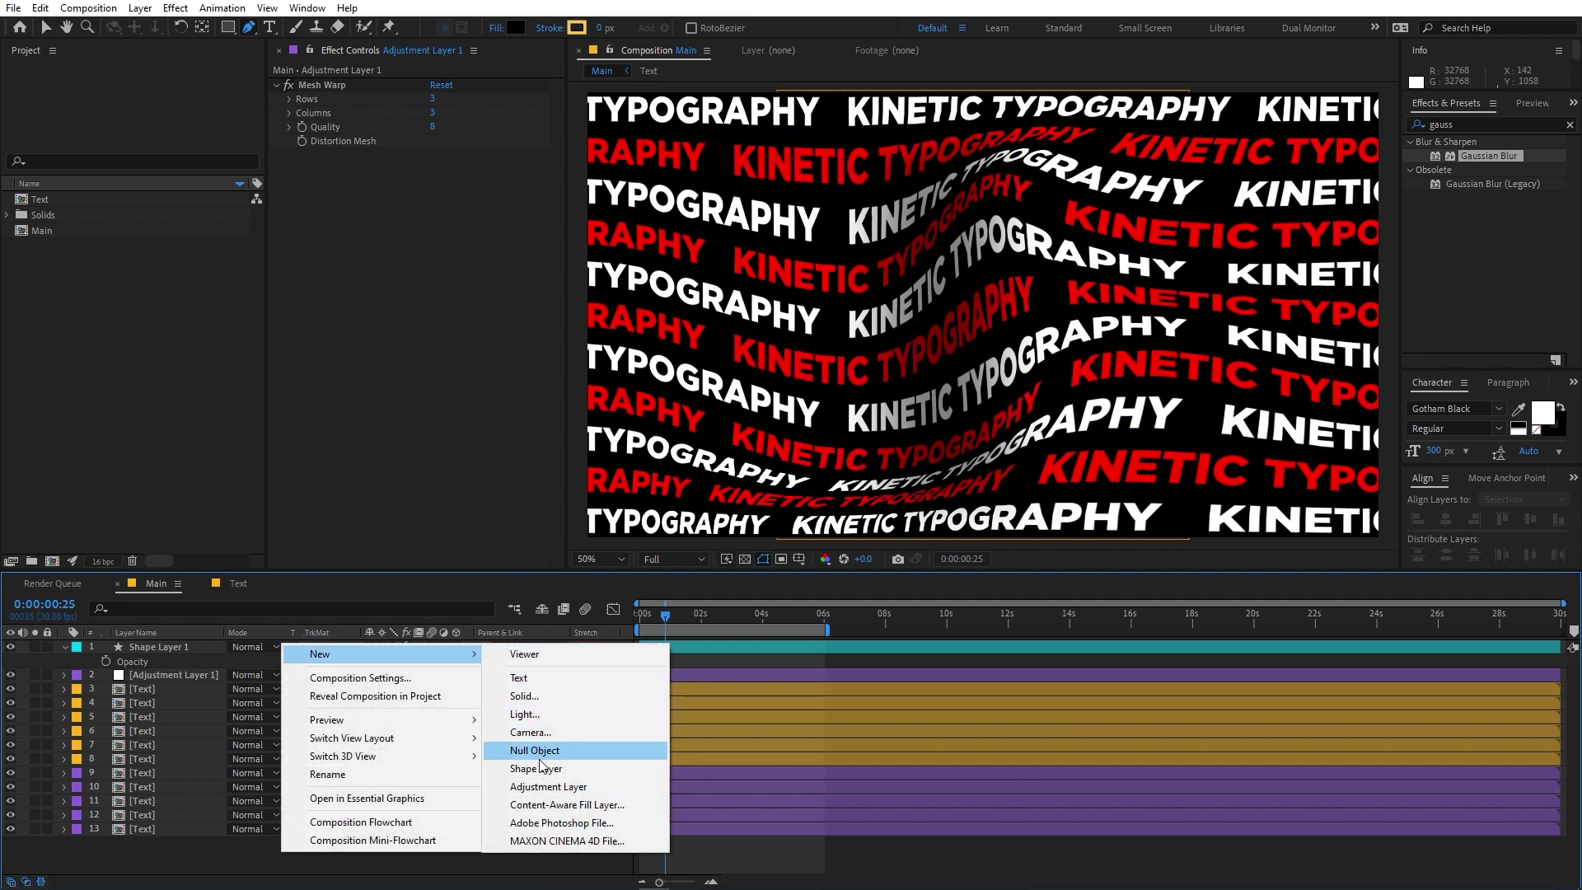
pyautogui.click(550, 787)
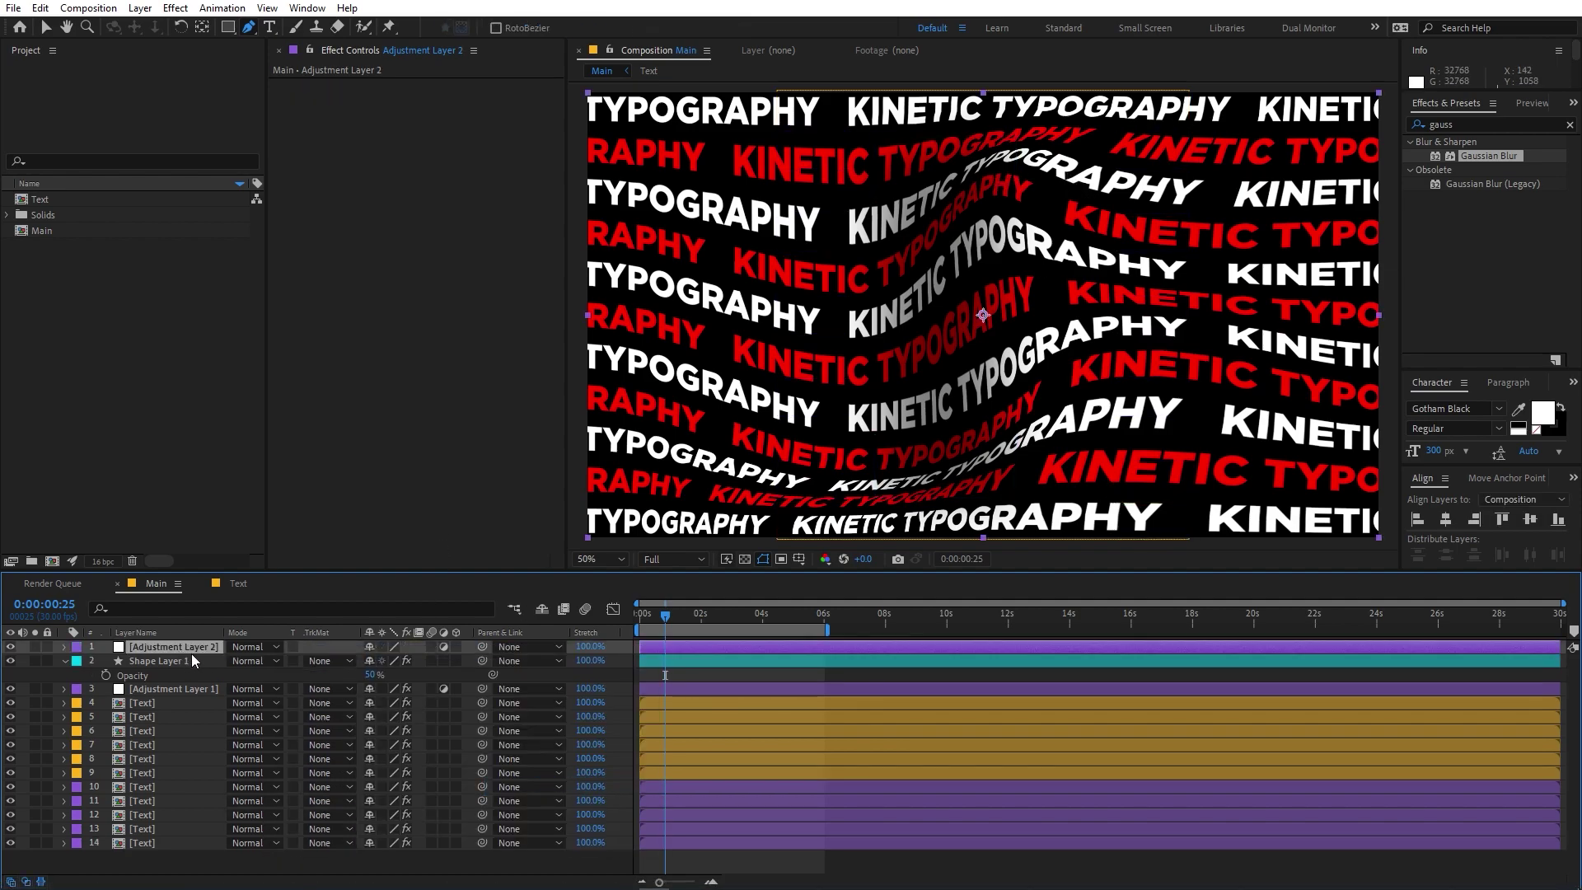
# Step: Apply Glow at radius 43, intensity 0.3, and duplicate it as a wider radius-200, 0.2 glow
pyautogui.click(1495, 126)
pyautogui.write('glo')
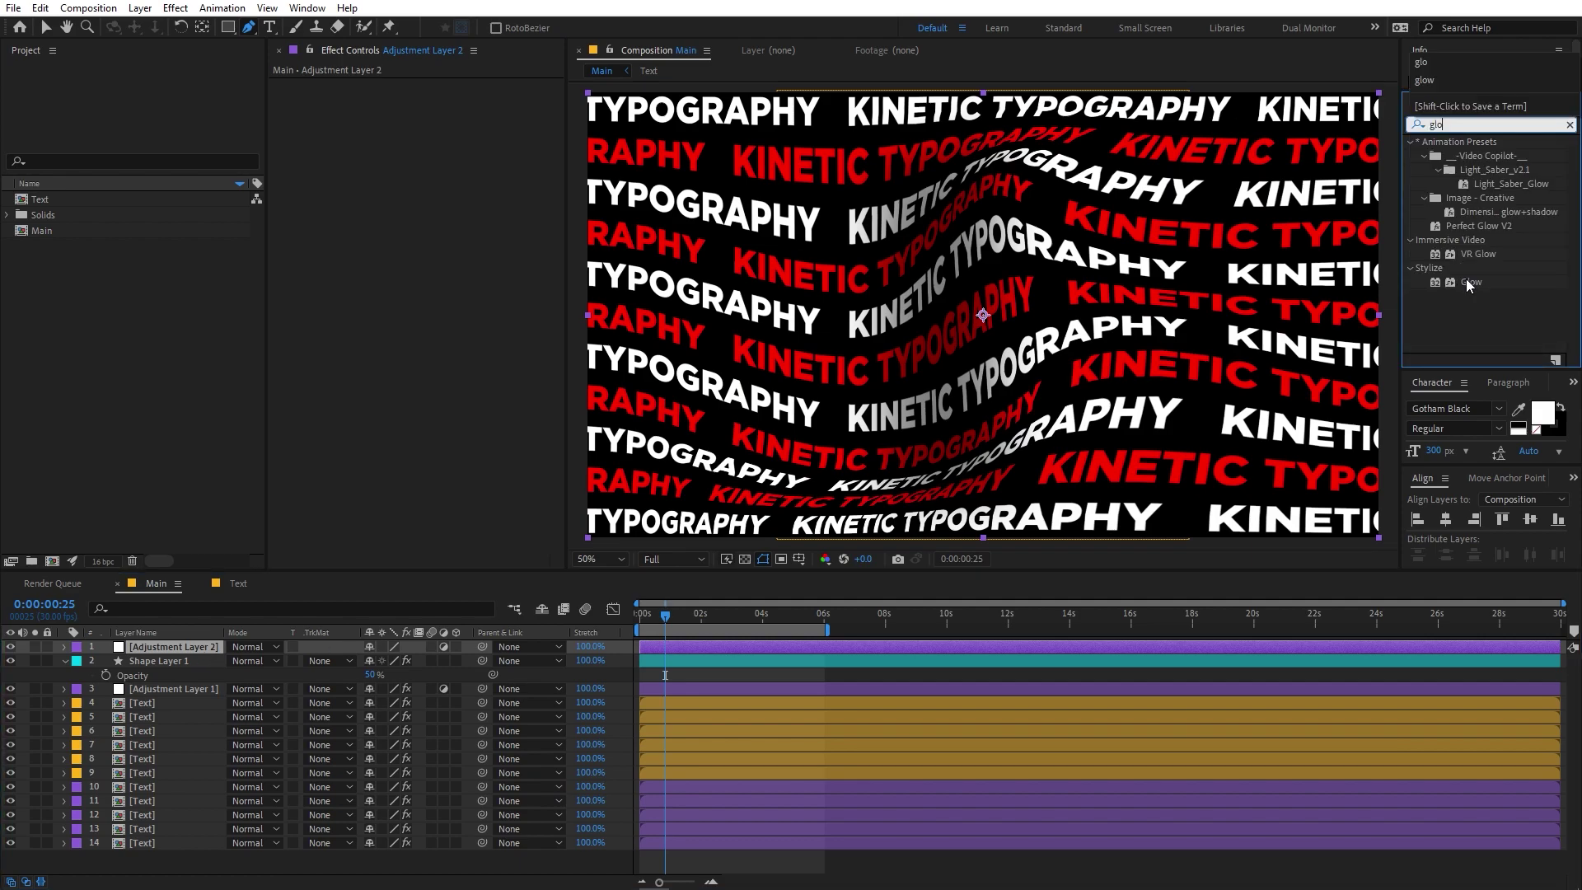
pyautogui.moveTo(1472, 282); pyautogui.dragTo(163, 699)
pyautogui.press('v')
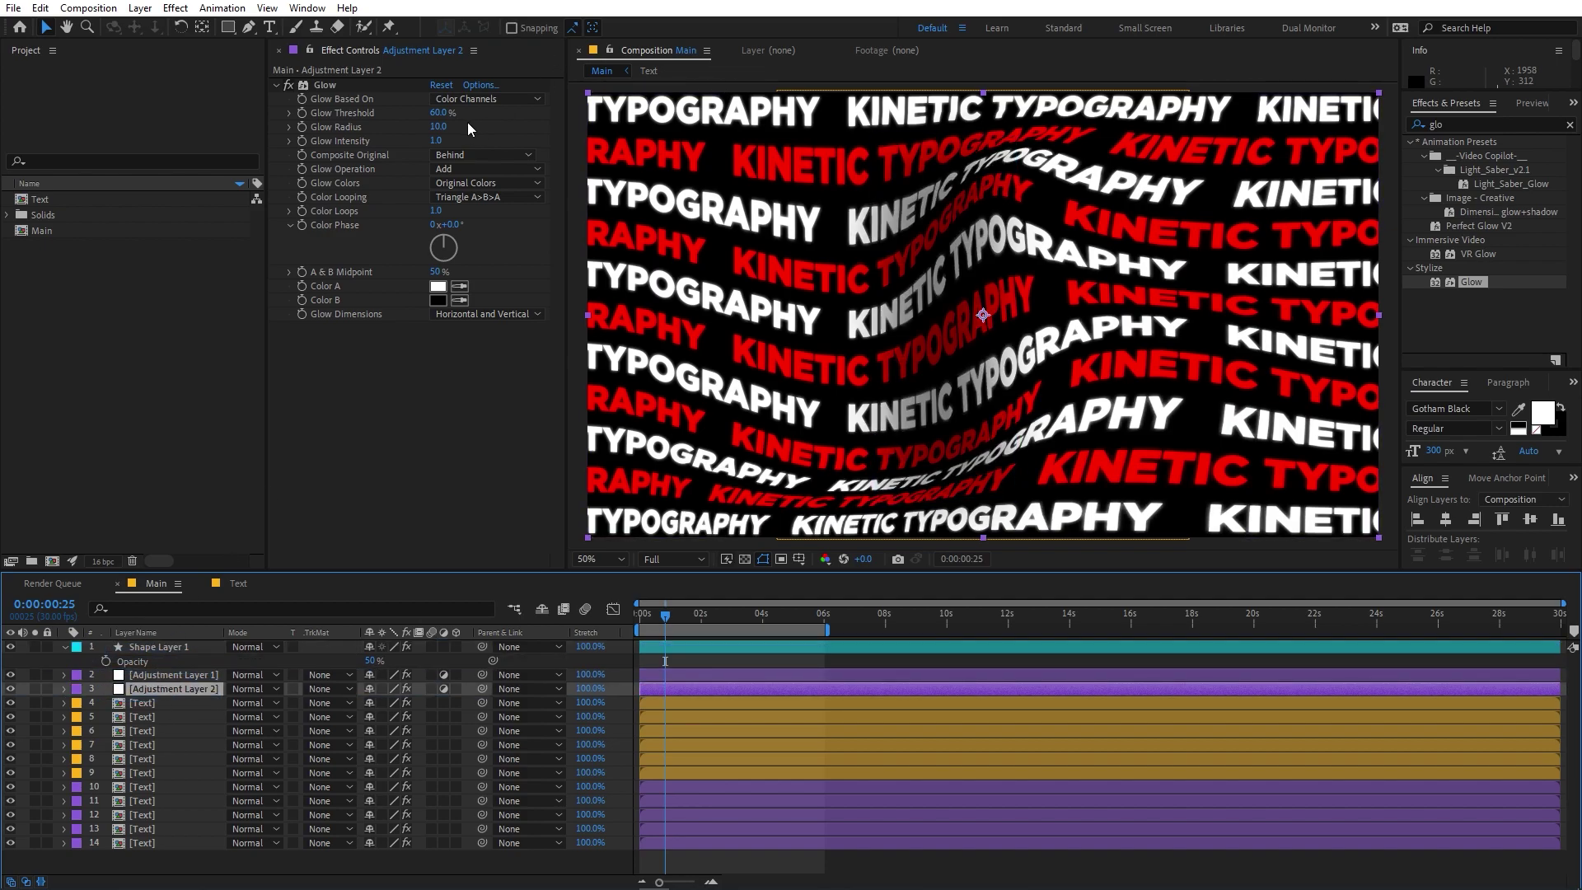
pyautogui.moveTo(443, 129); pyautogui.dragTo(468, 125)
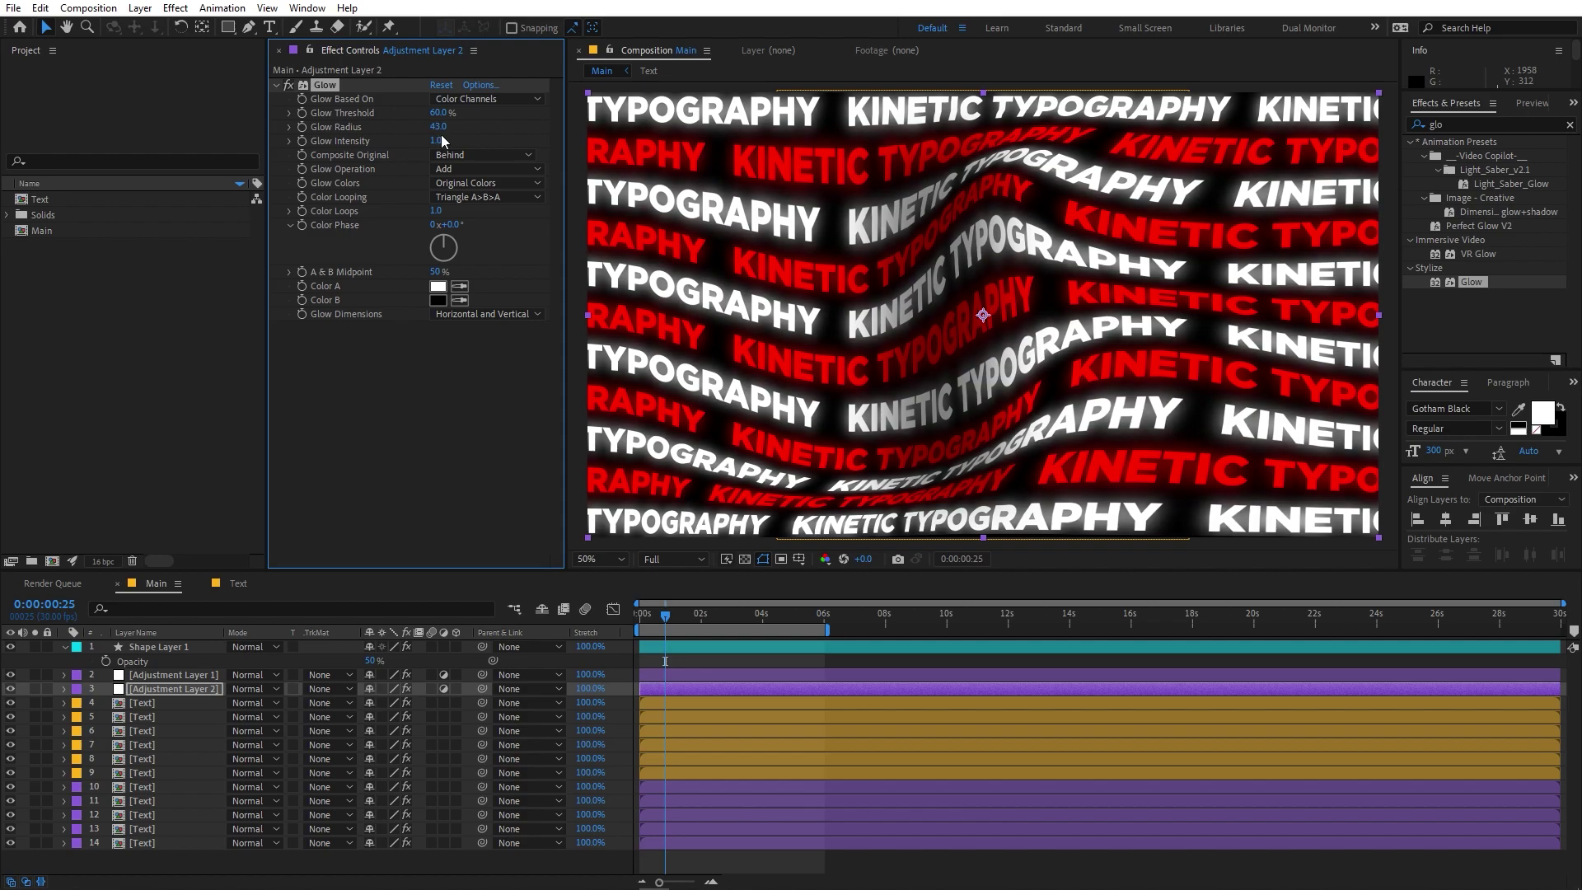
pyautogui.moveTo(435, 140); pyautogui.dragTo(421, 141)
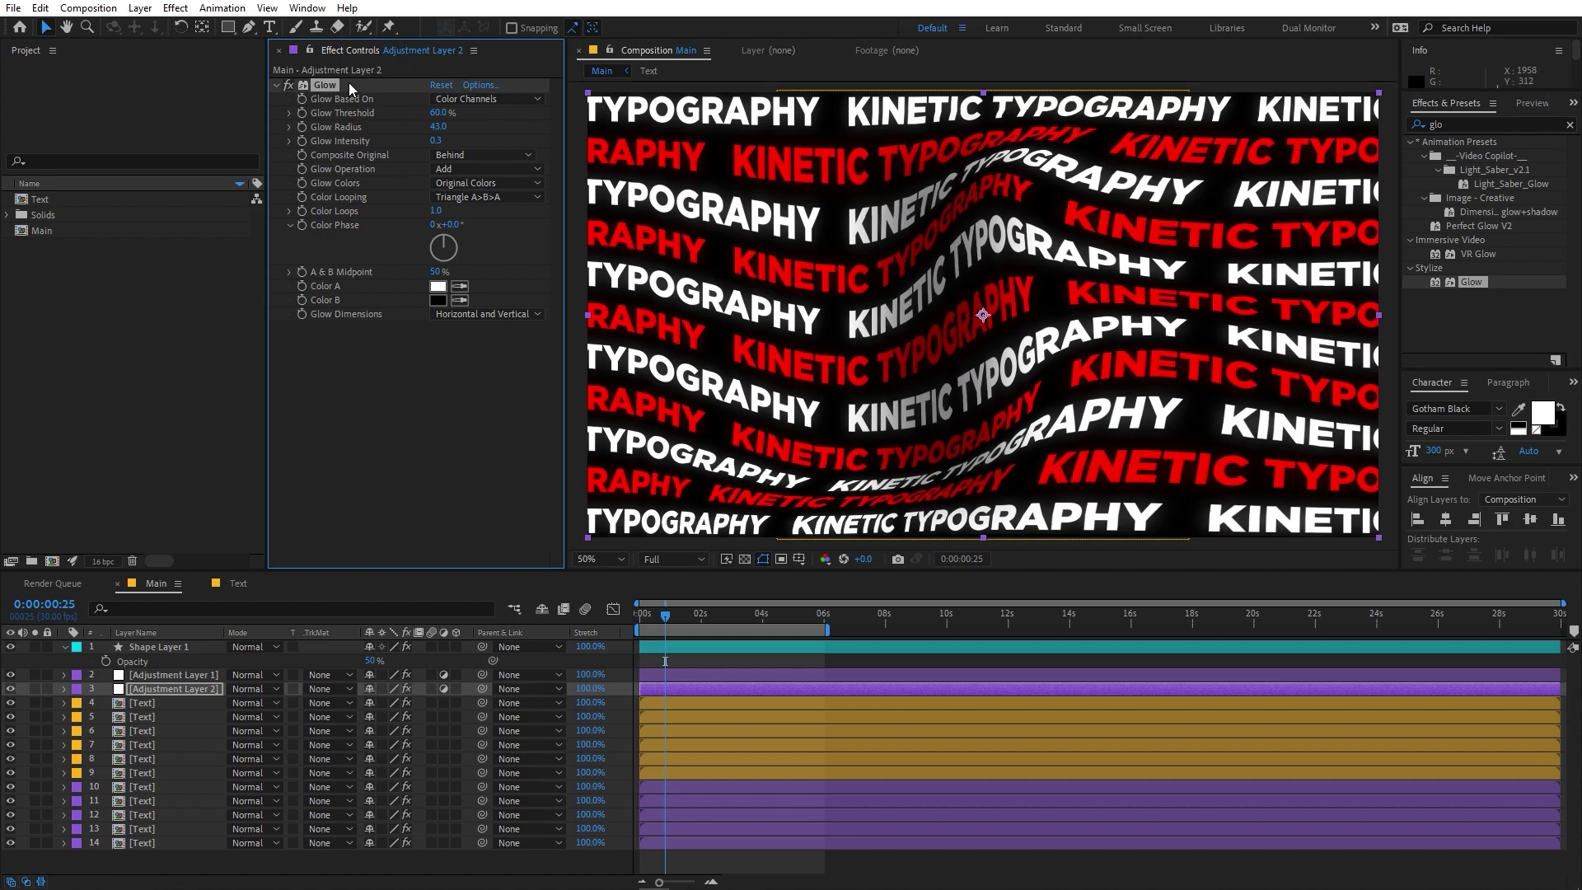
pyautogui.hotkey('ctrl', 'd')
pyautogui.moveTo(442, 376)
pyautogui.mouseDown()
pyautogui.moveTo(512, 372)
pyautogui.moveTo(427, 383)
pyautogui.mouseUp()
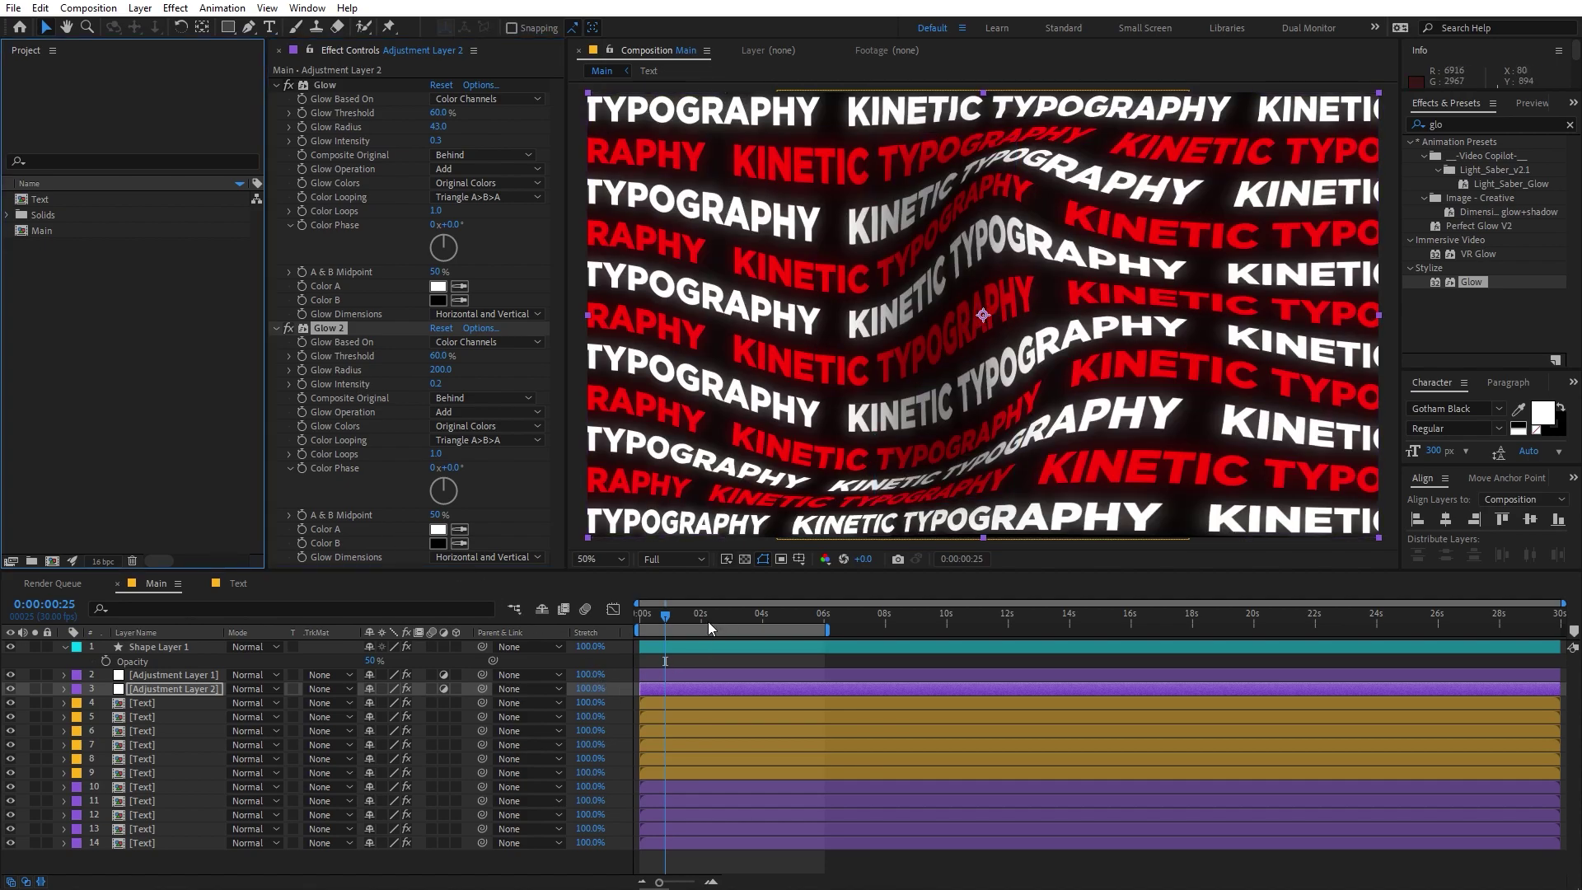
# Step: Preview the grid, then change text layer 10's Fill colour from red to blue
pyautogui.press('Home')
pyautogui.press('space')
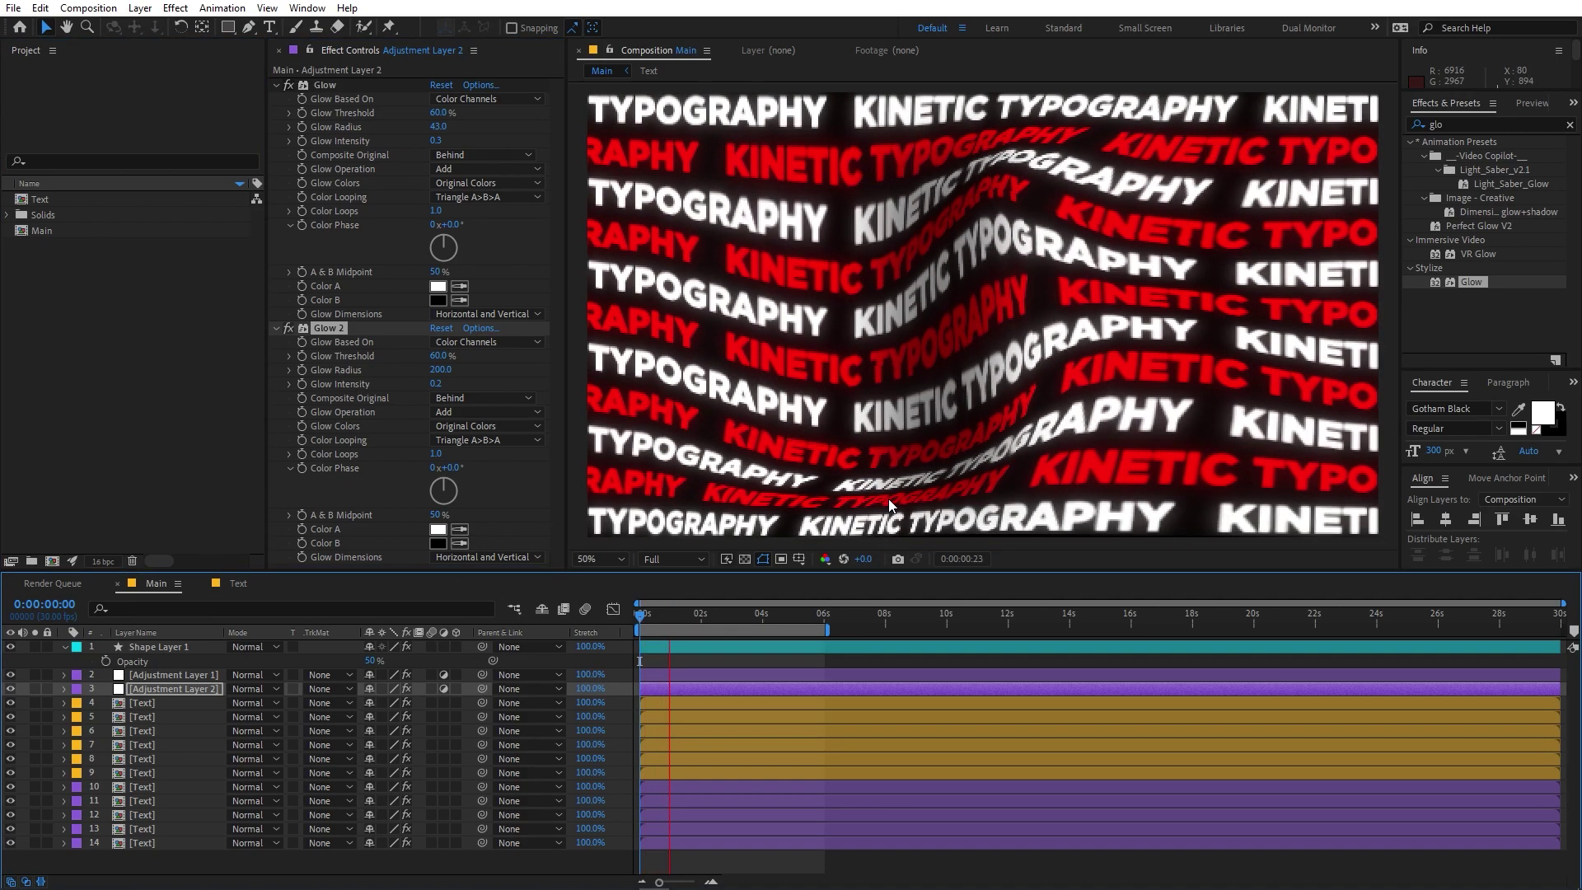
pyautogui.press('space')
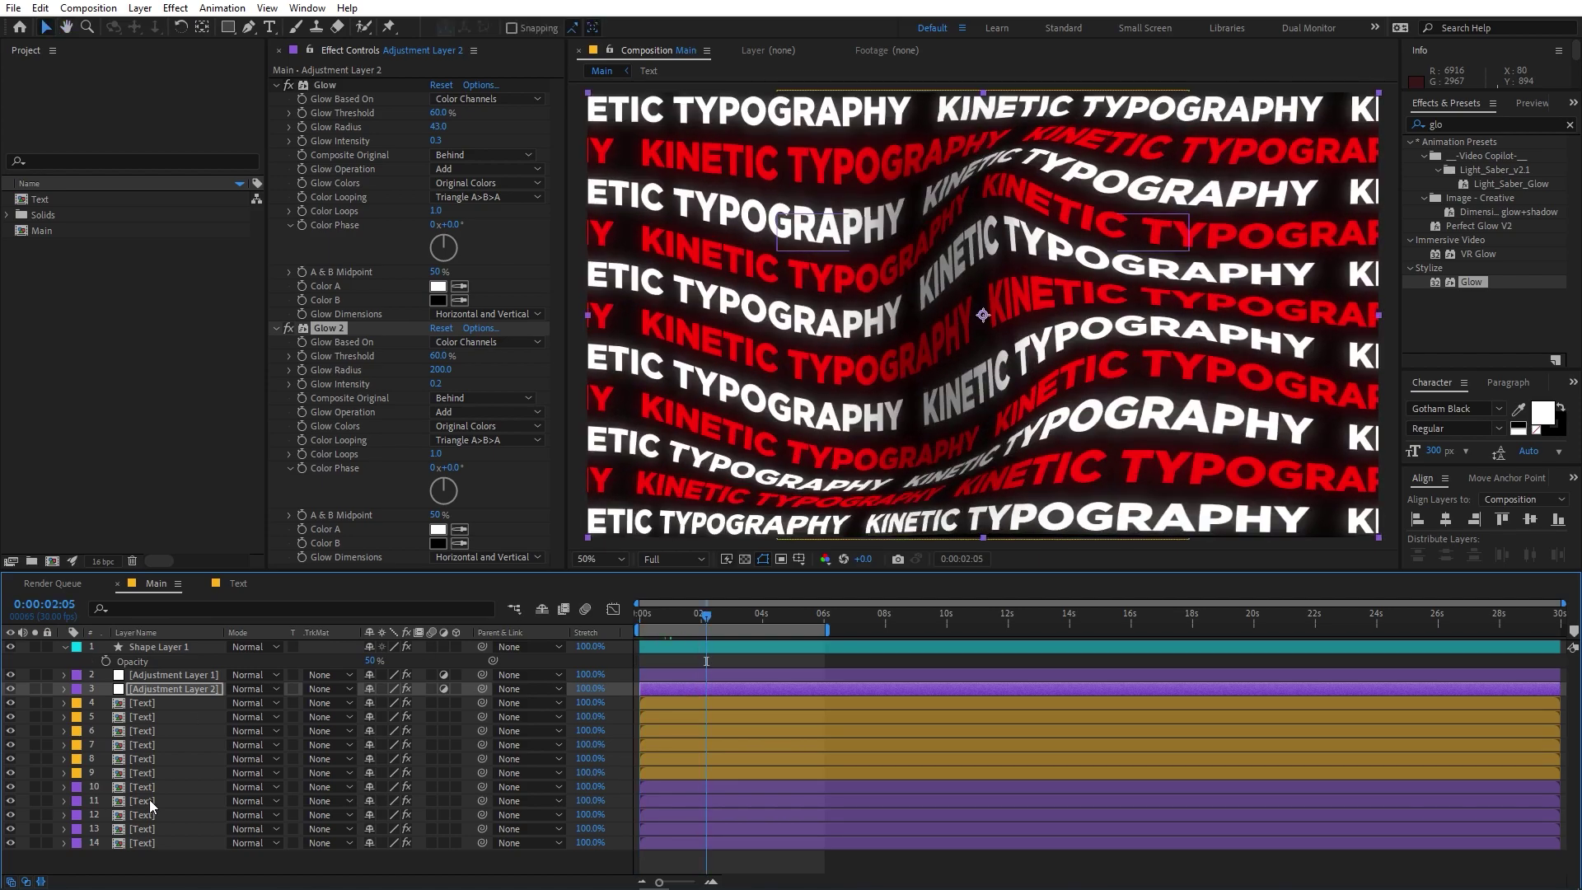
pyautogui.click(150, 790)
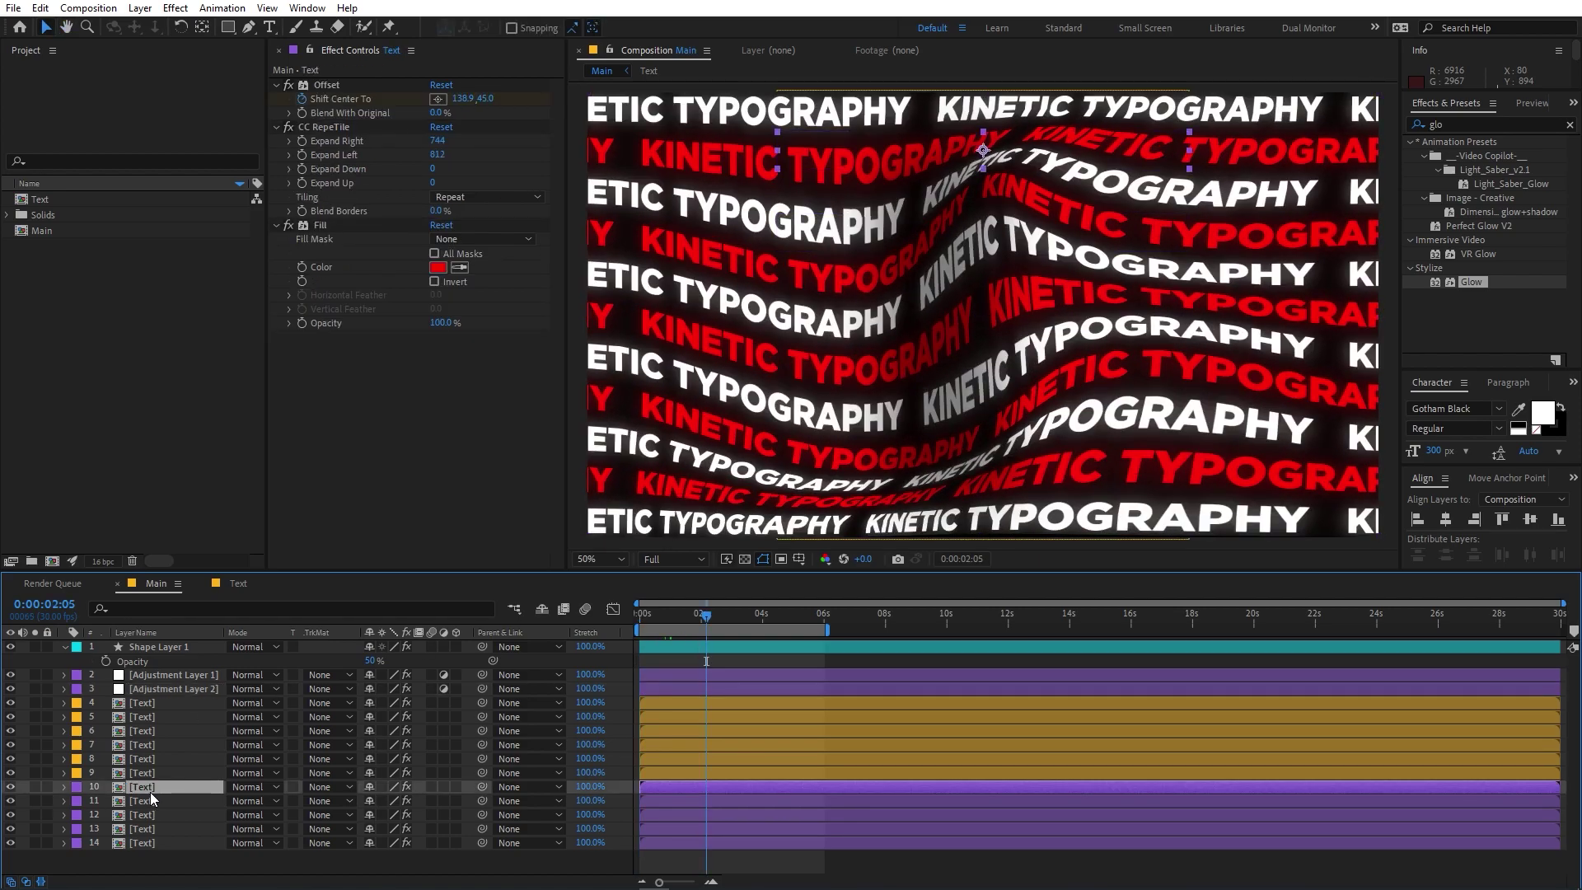
pyautogui.click(438, 268)
pyautogui.moveTo(385, 498); pyautogui.dragTo(387, 448)
pyautogui.click(512, 373)
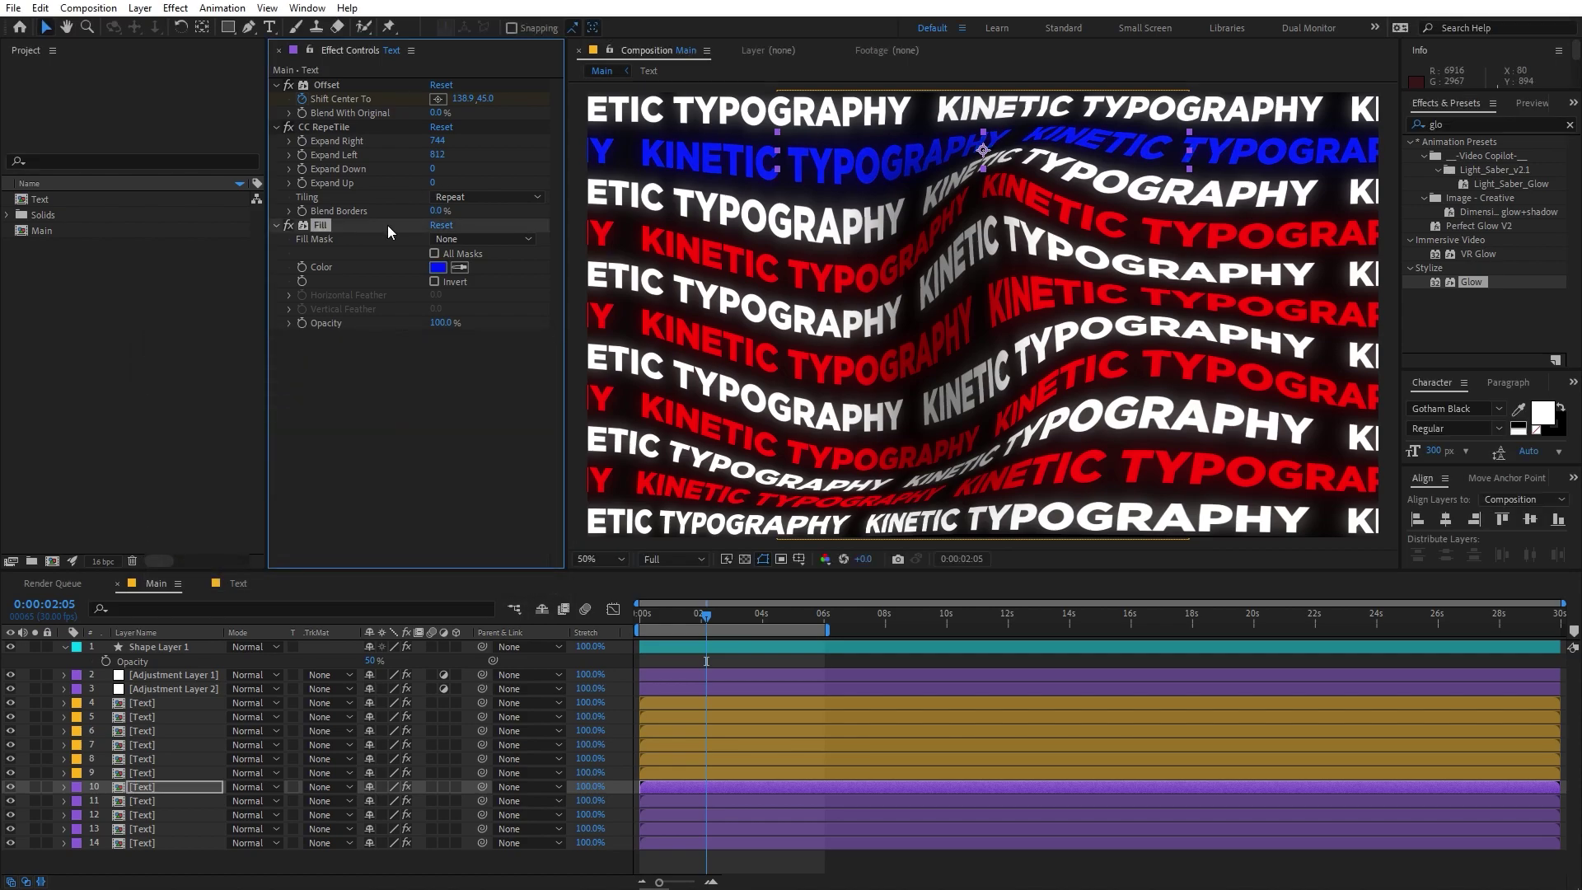
# Step: Select text layers 12 and 14 for blue recolouring and preview the mixed rows
pyautogui.click(148, 815)
pyautogui.click(148, 843)
pyautogui.press('space')
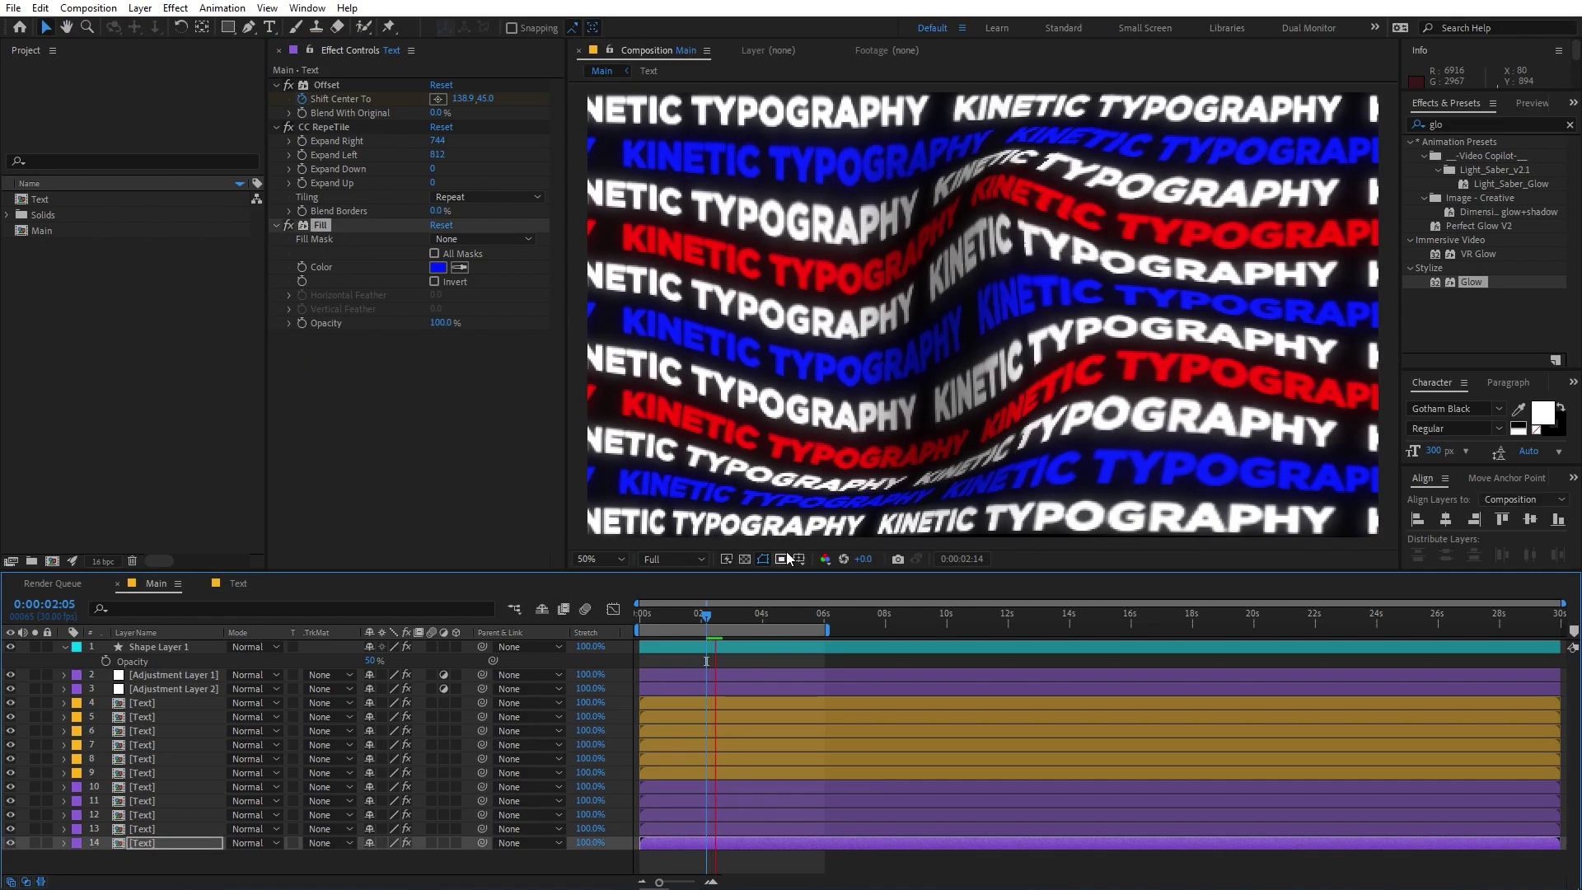
pyautogui.press('space')
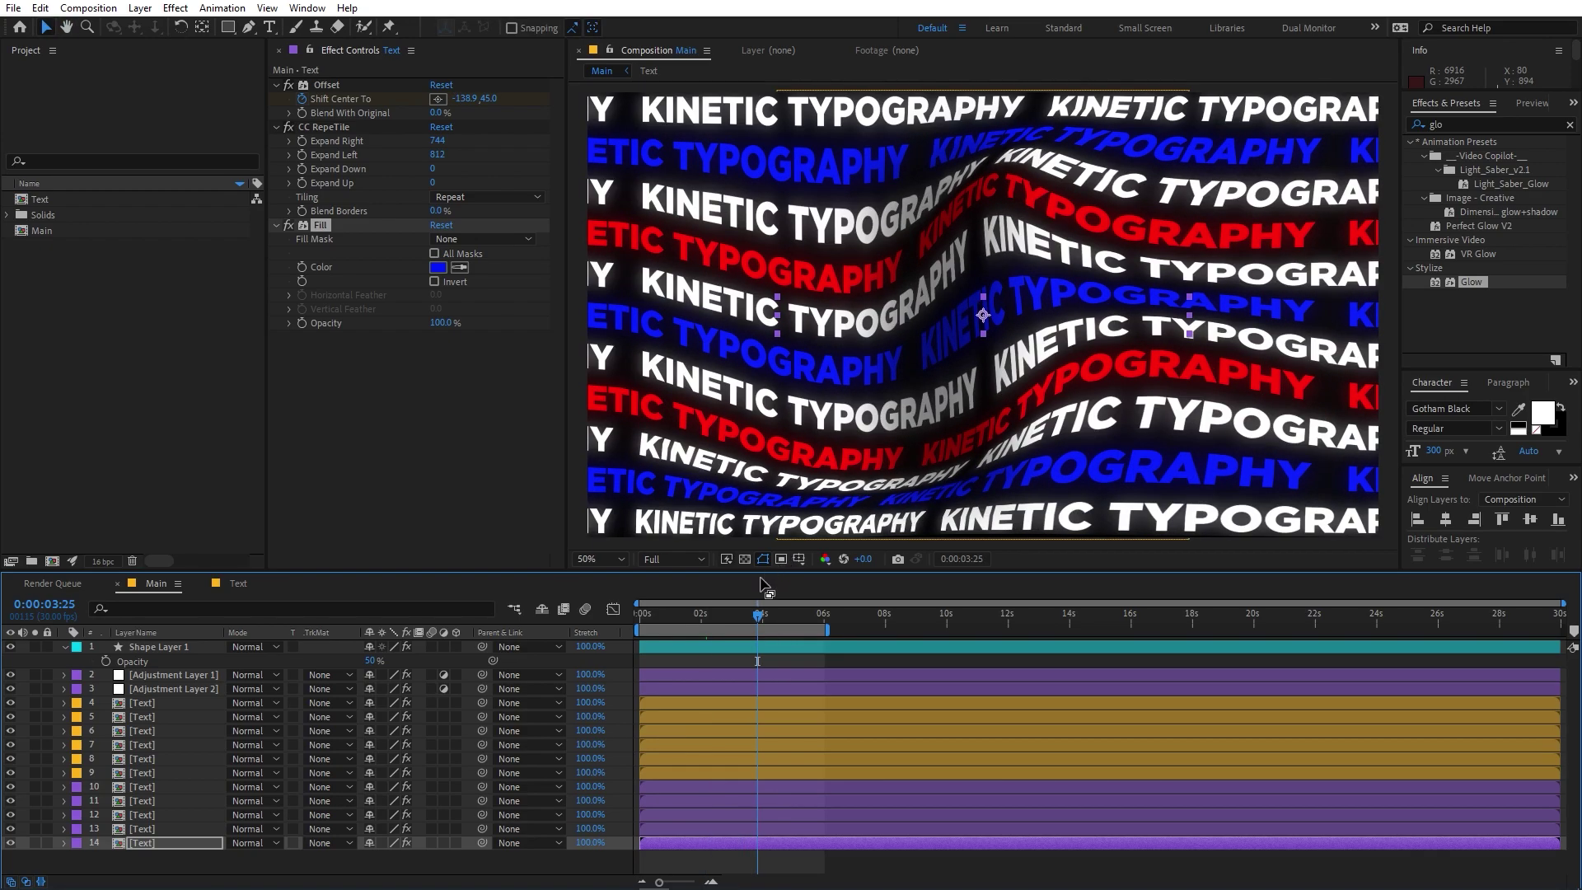
pyautogui.click(732, 656)
# Step: Trim Main to its 6-second work area and pre-compose all 14 layers into 'Animation'
pyautogui.rightClick(705, 624)
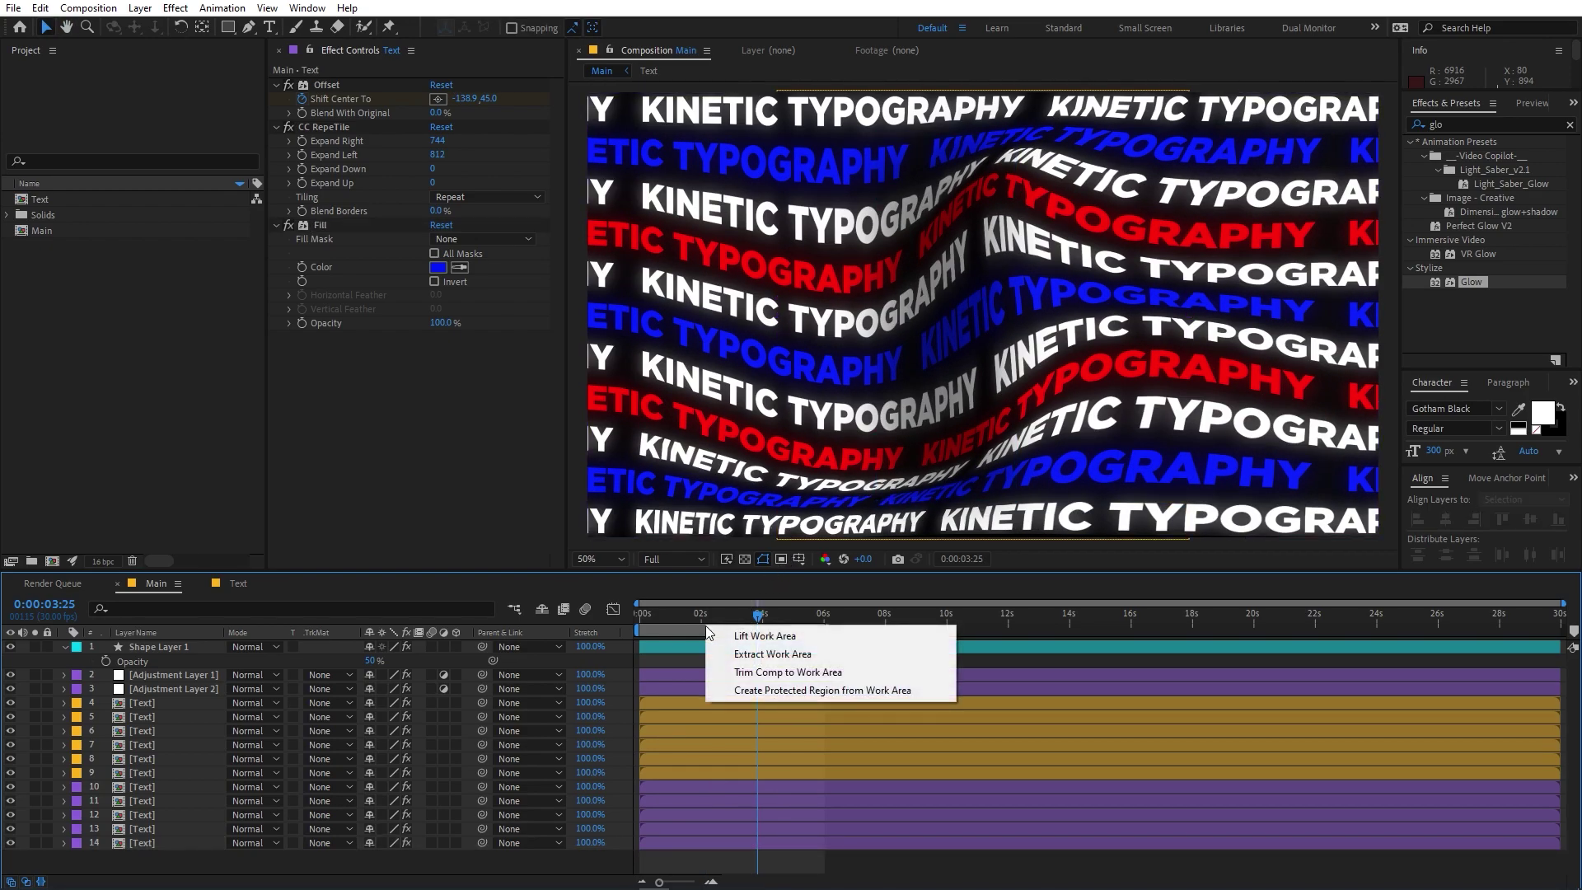
pyautogui.click(759, 672)
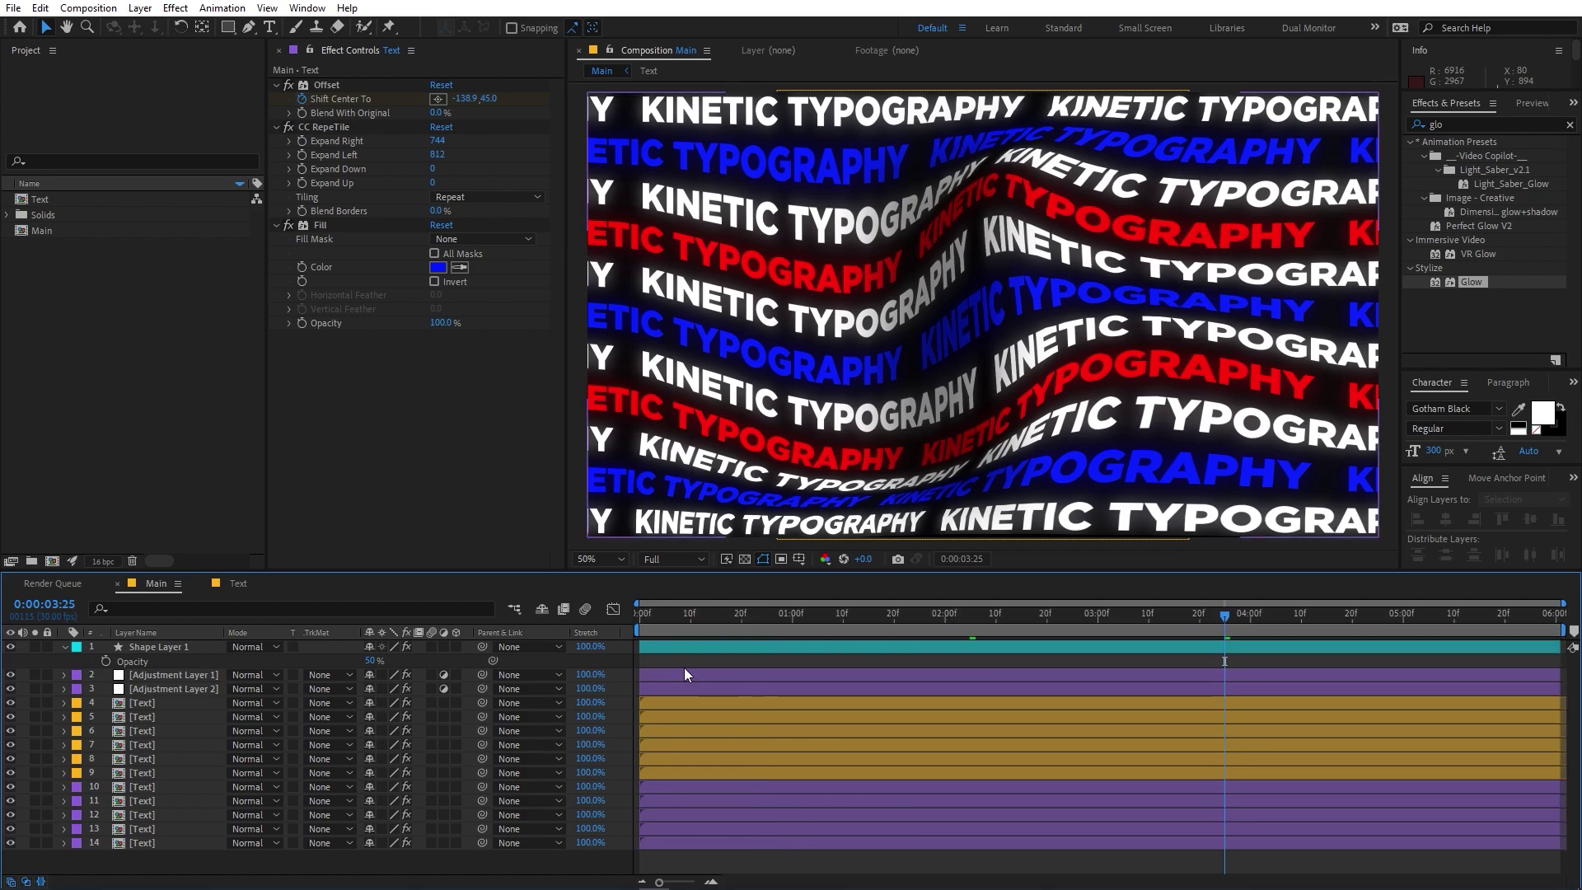
pyautogui.click(176, 646)
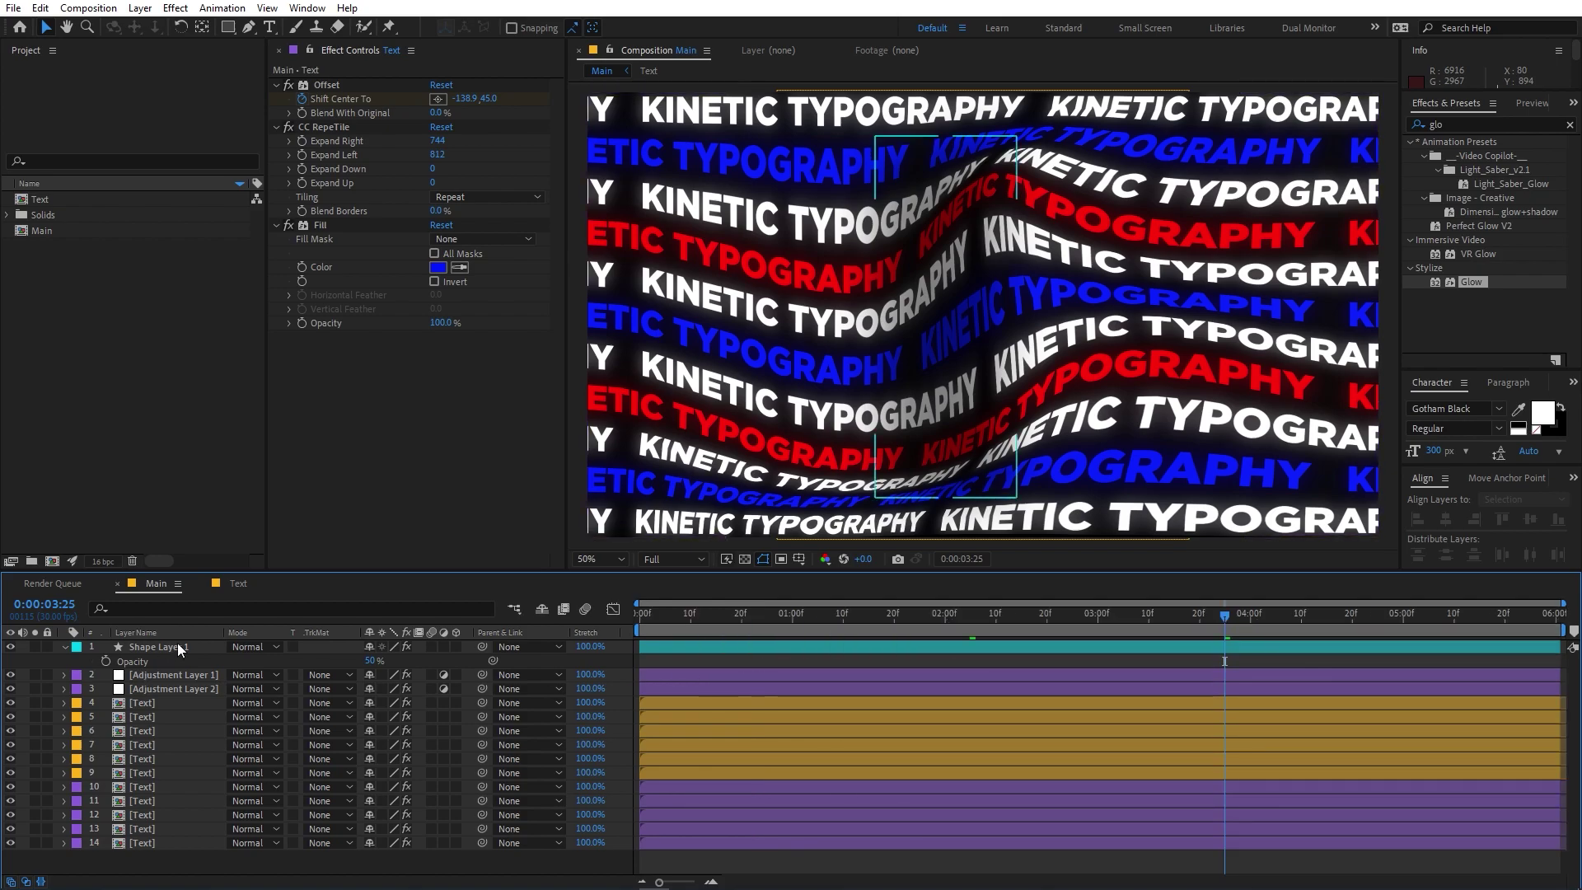
pyautogui.keyDown('shift'); pyautogui.click(166, 841); pyautogui.keyUp('shift')
pyautogui.rightClick(167, 841)
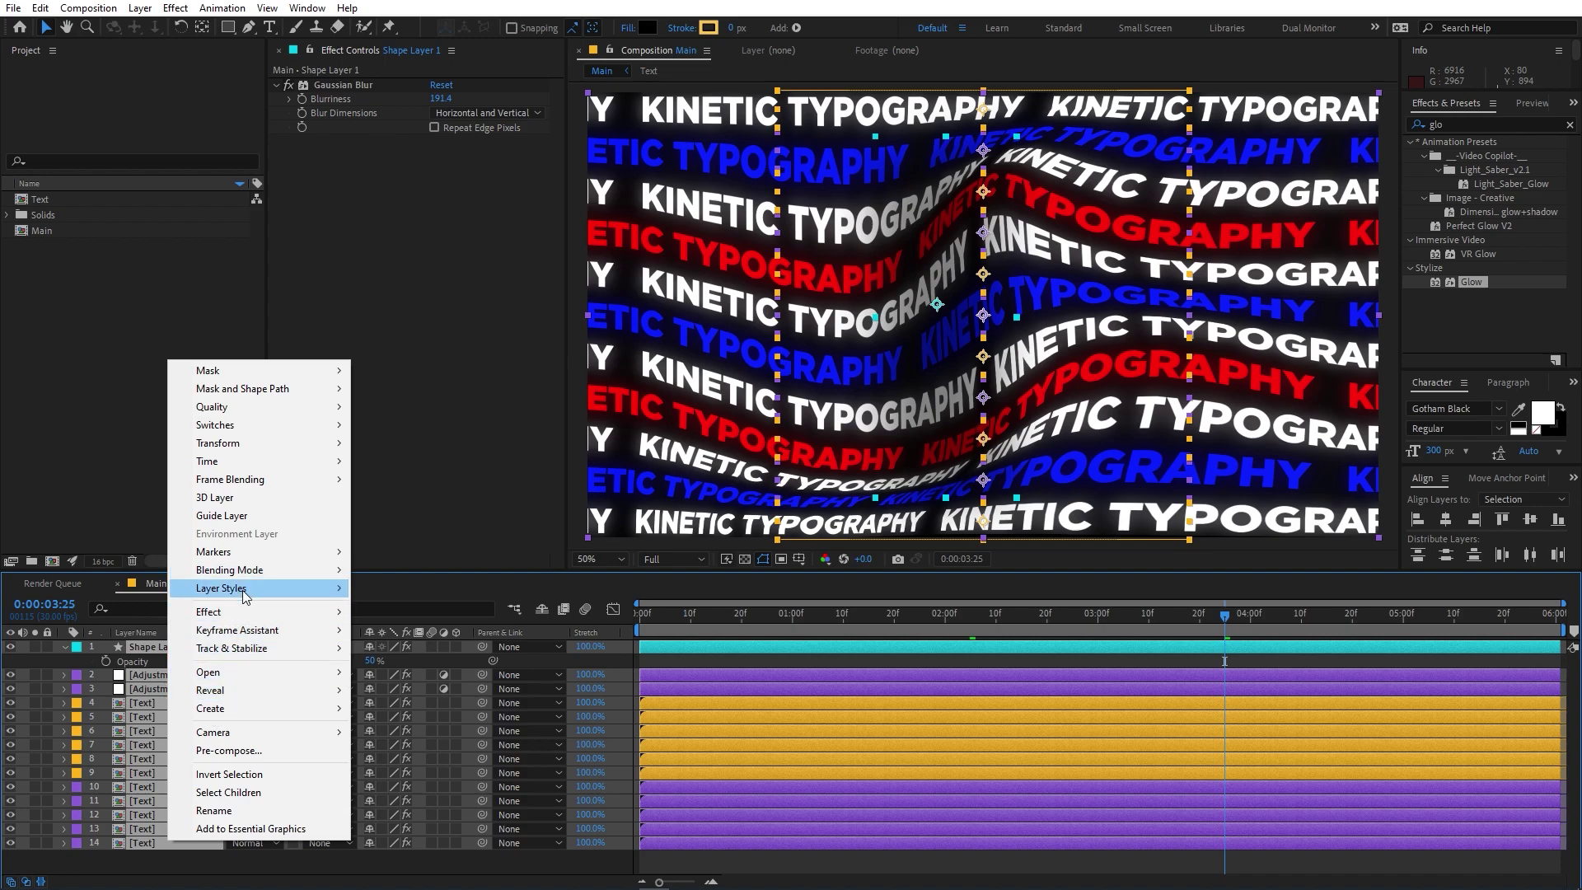
pyautogui.click(232, 751)
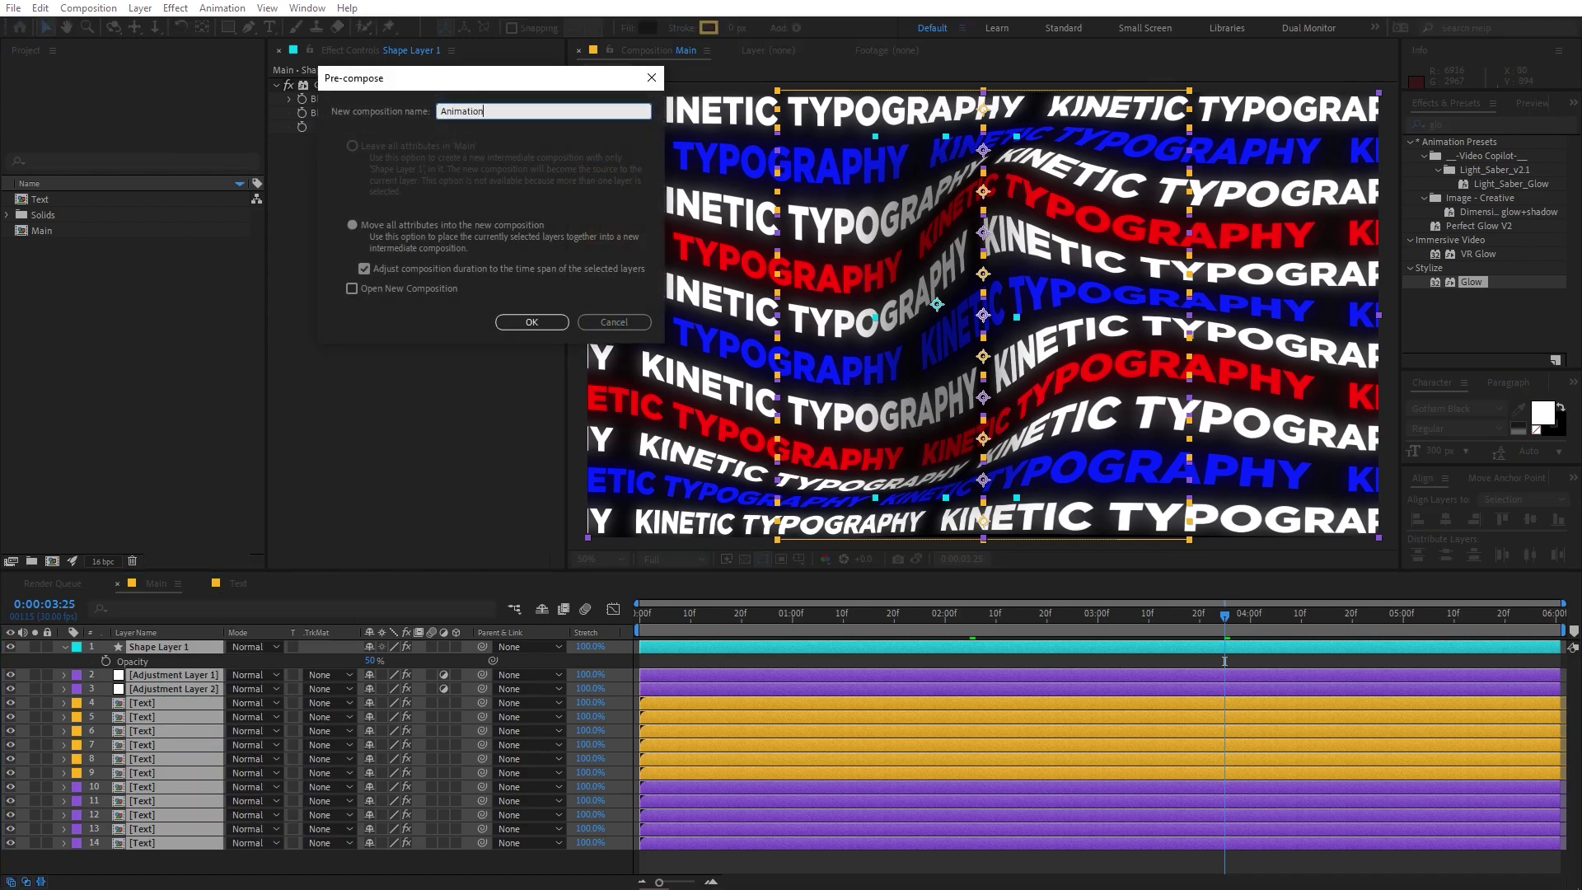
pyautogui.click(535, 326)
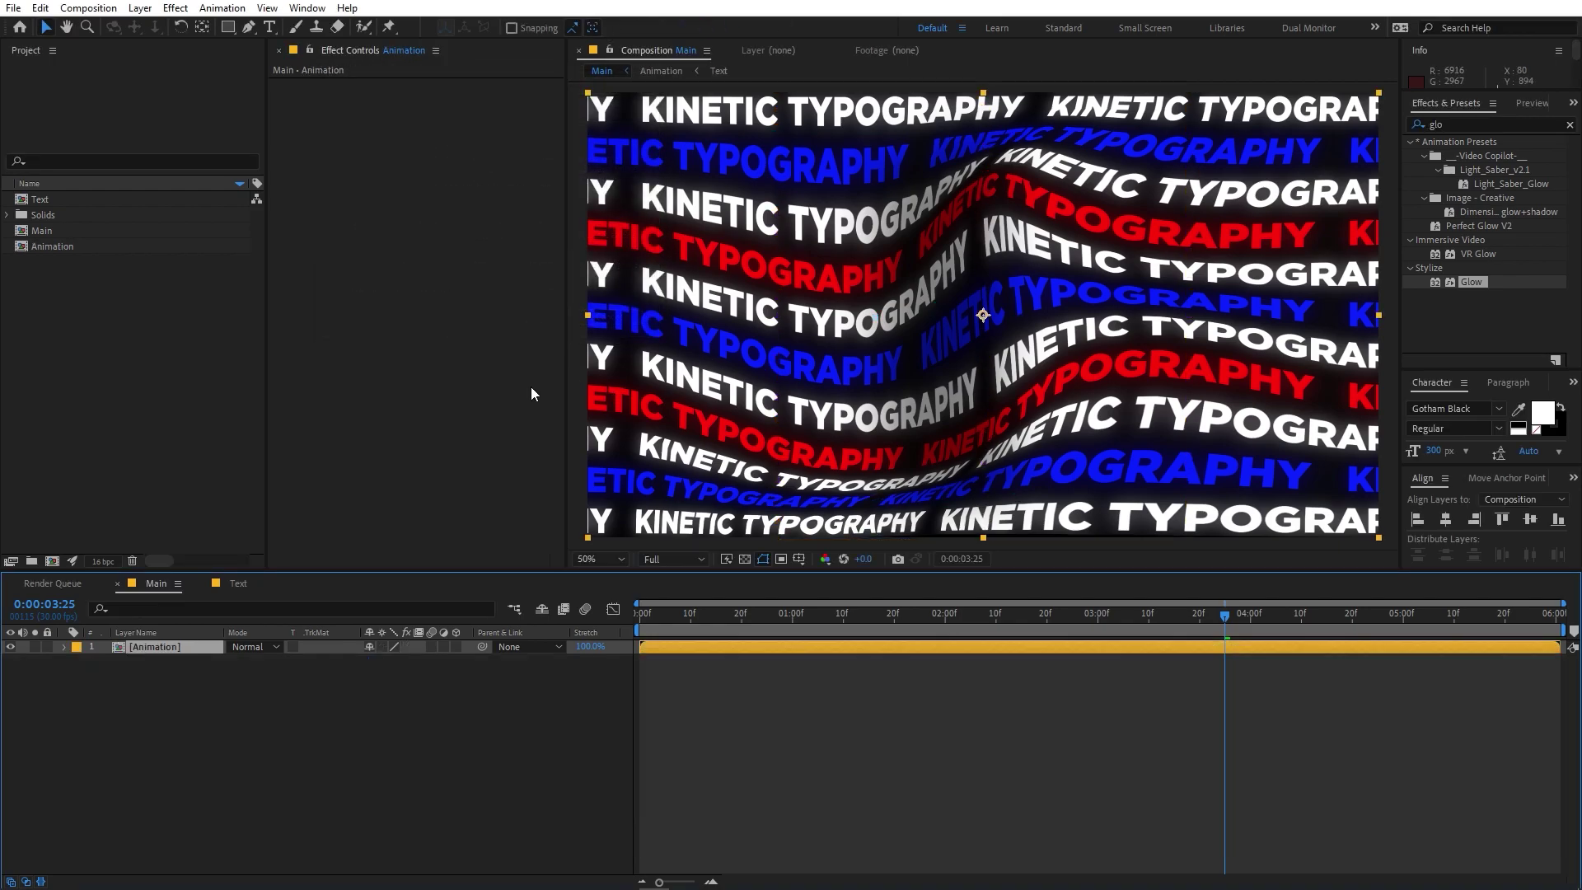
# Step: Set the Main comp duration to 0:00:30:01 in Composition Settings
pyautogui.click(379, 770)
pyautogui.click(88, 8)
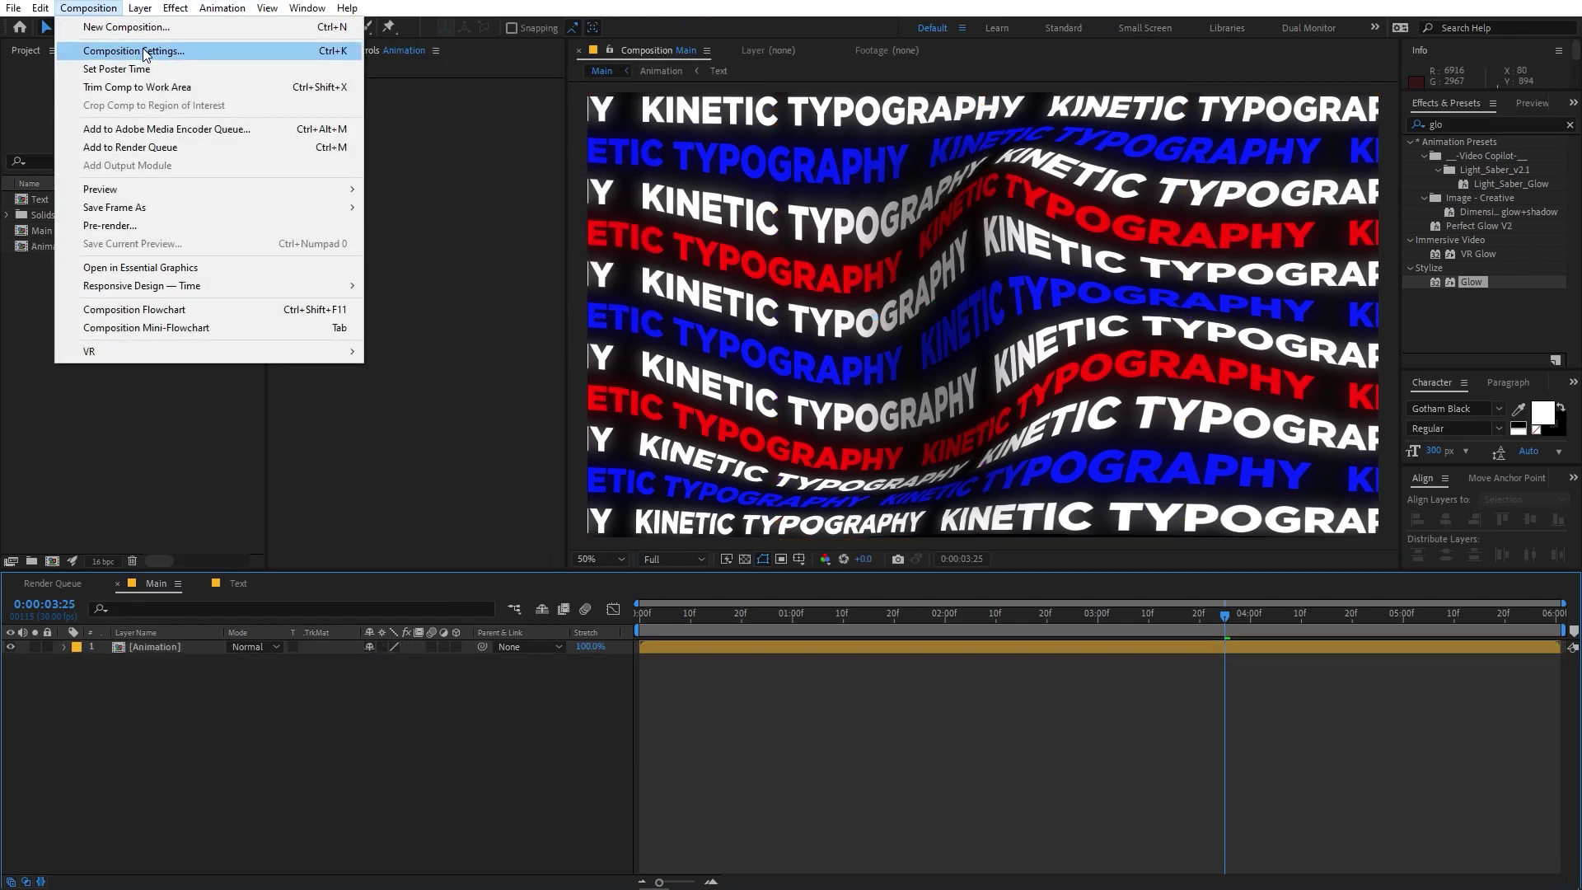
pyautogui.click(124, 49)
pyautogui.click(277, 568)
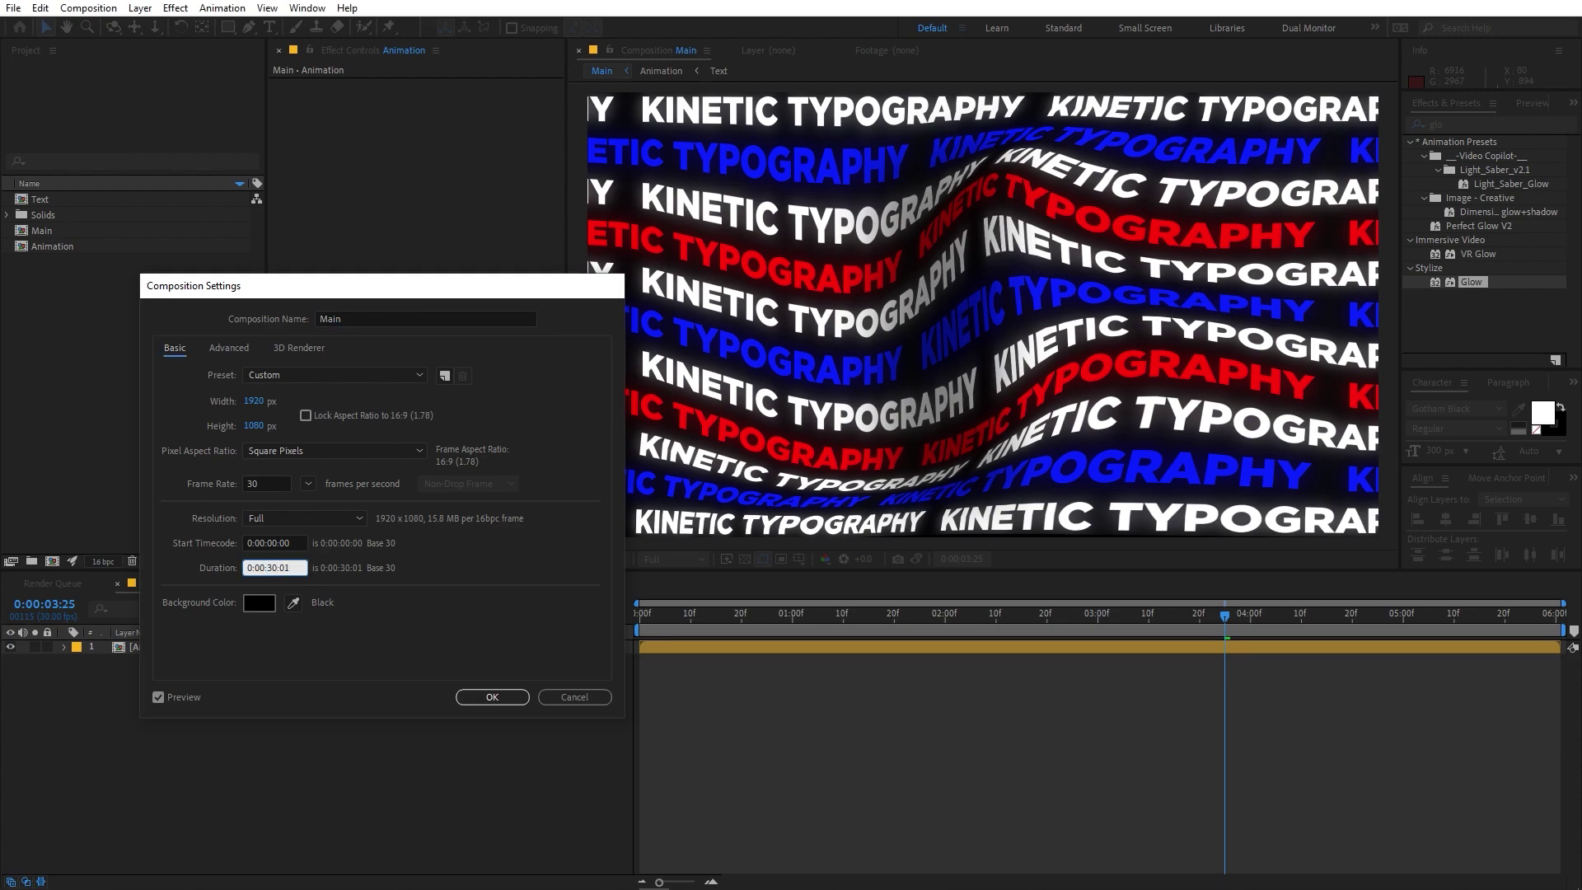
pyautogui.press('Return')
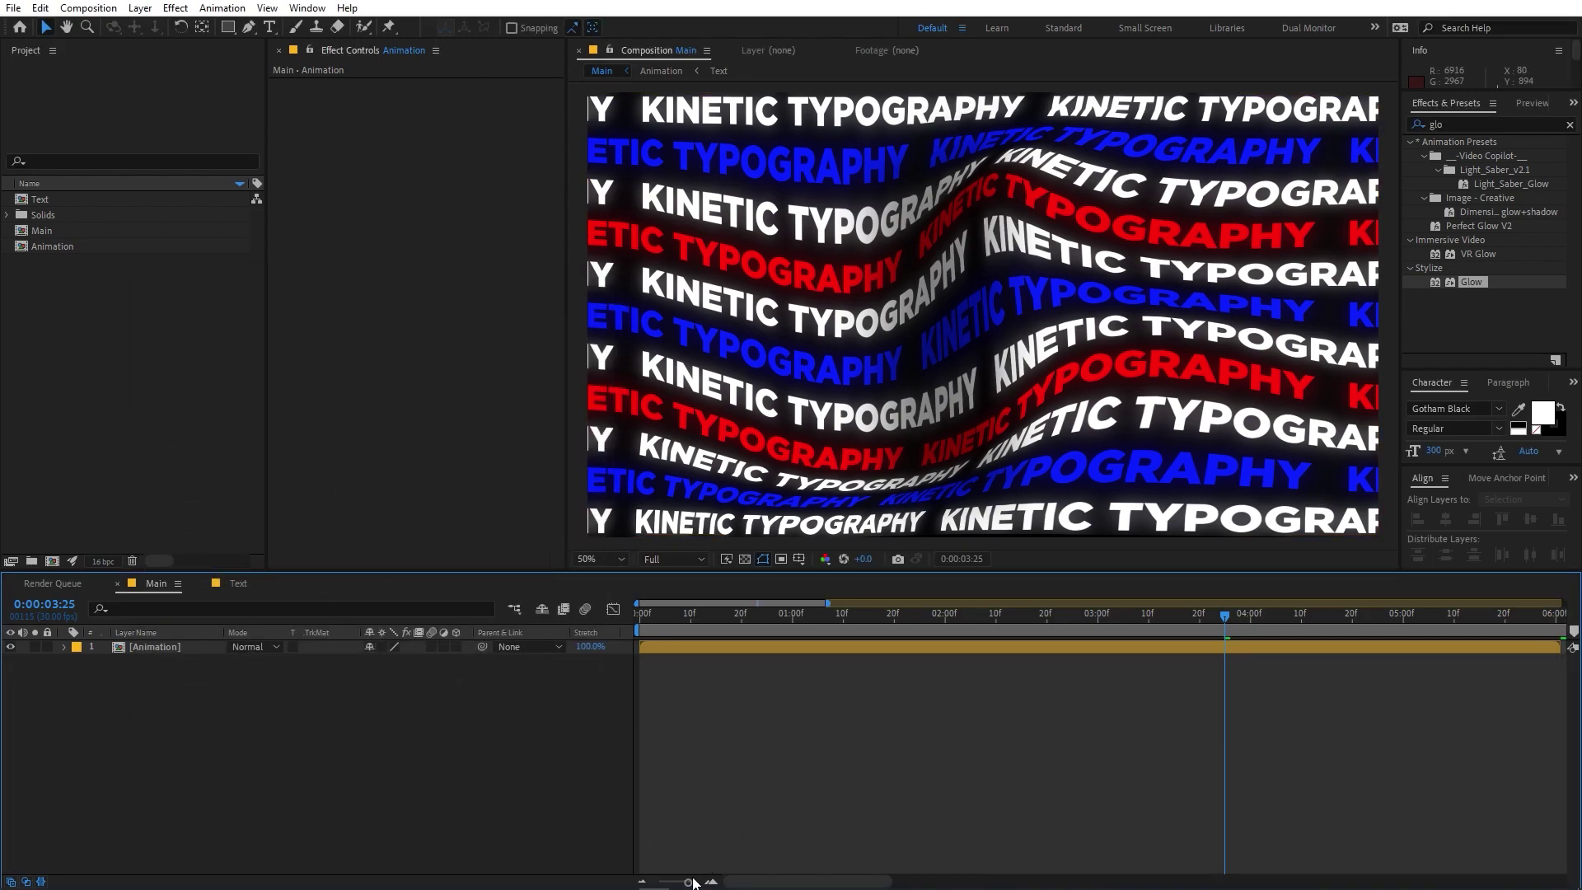
pyautogui.moveTo(688, 882); pyautogui.dragTo(660, 882)
# Step: Enable Time Remapping on the Animation layer
pyautogui.click(130, 646)
pyautogui.rightClick(131, 646)
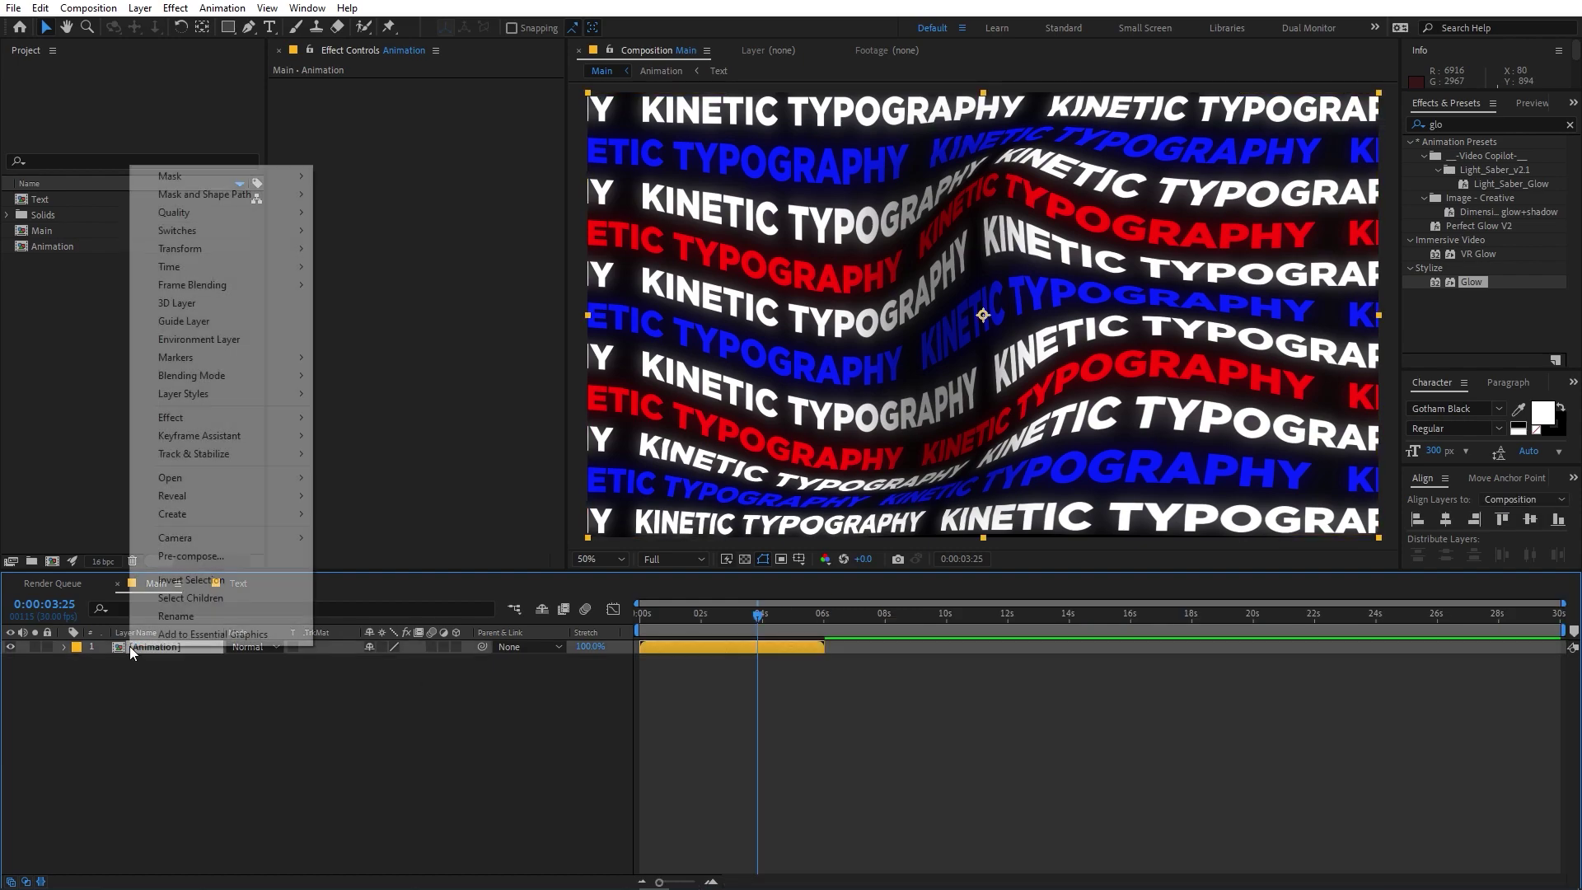
pyautogui.moveTo(230, 267)
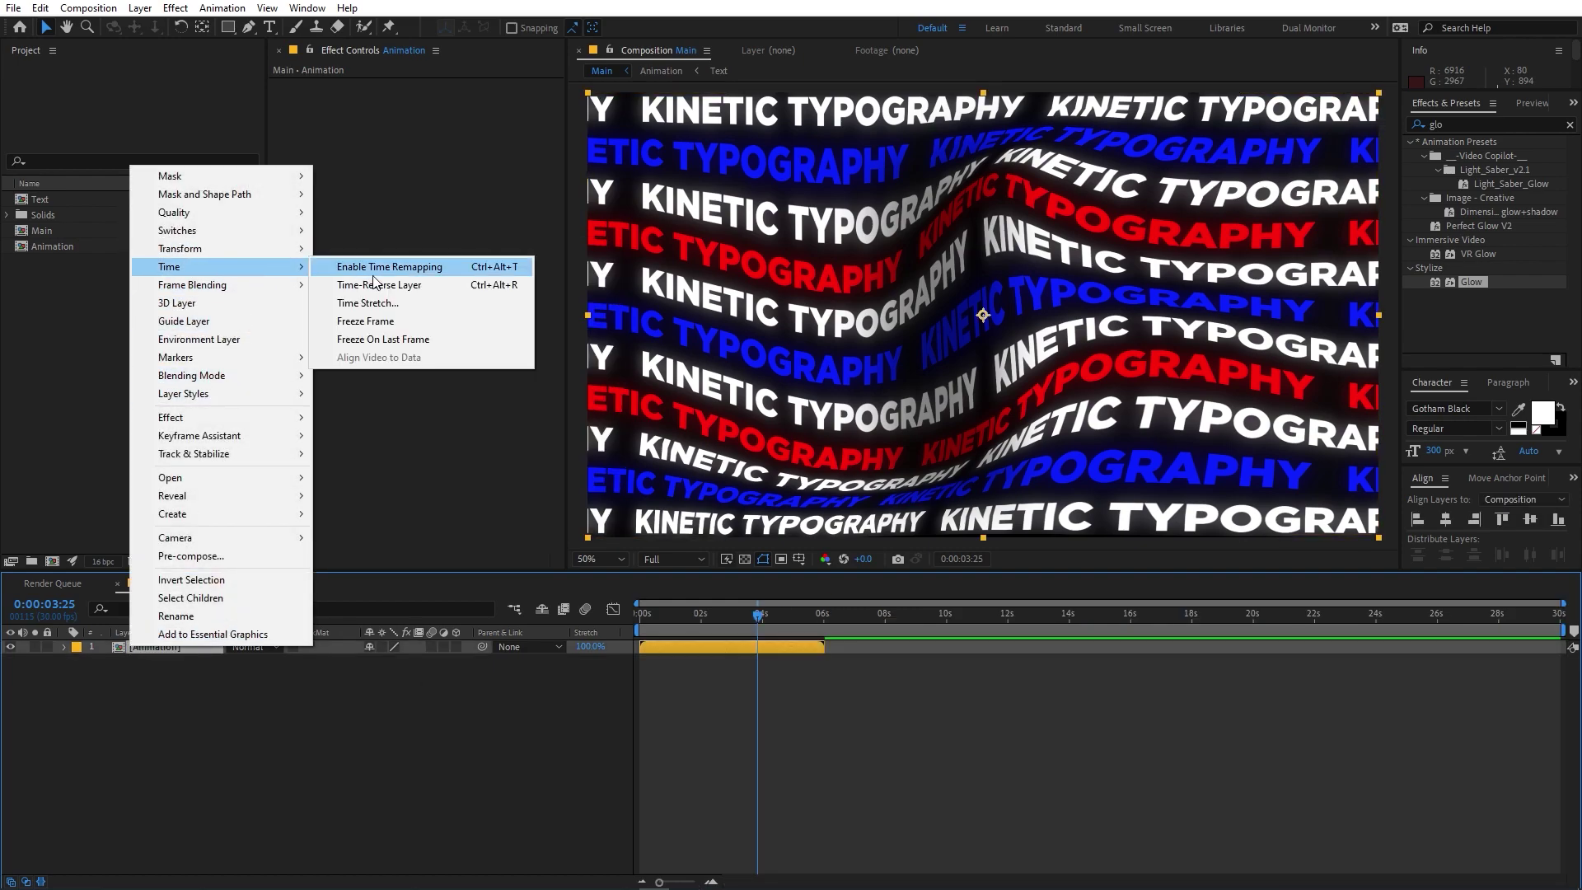
pyautogui.click(390, 268)
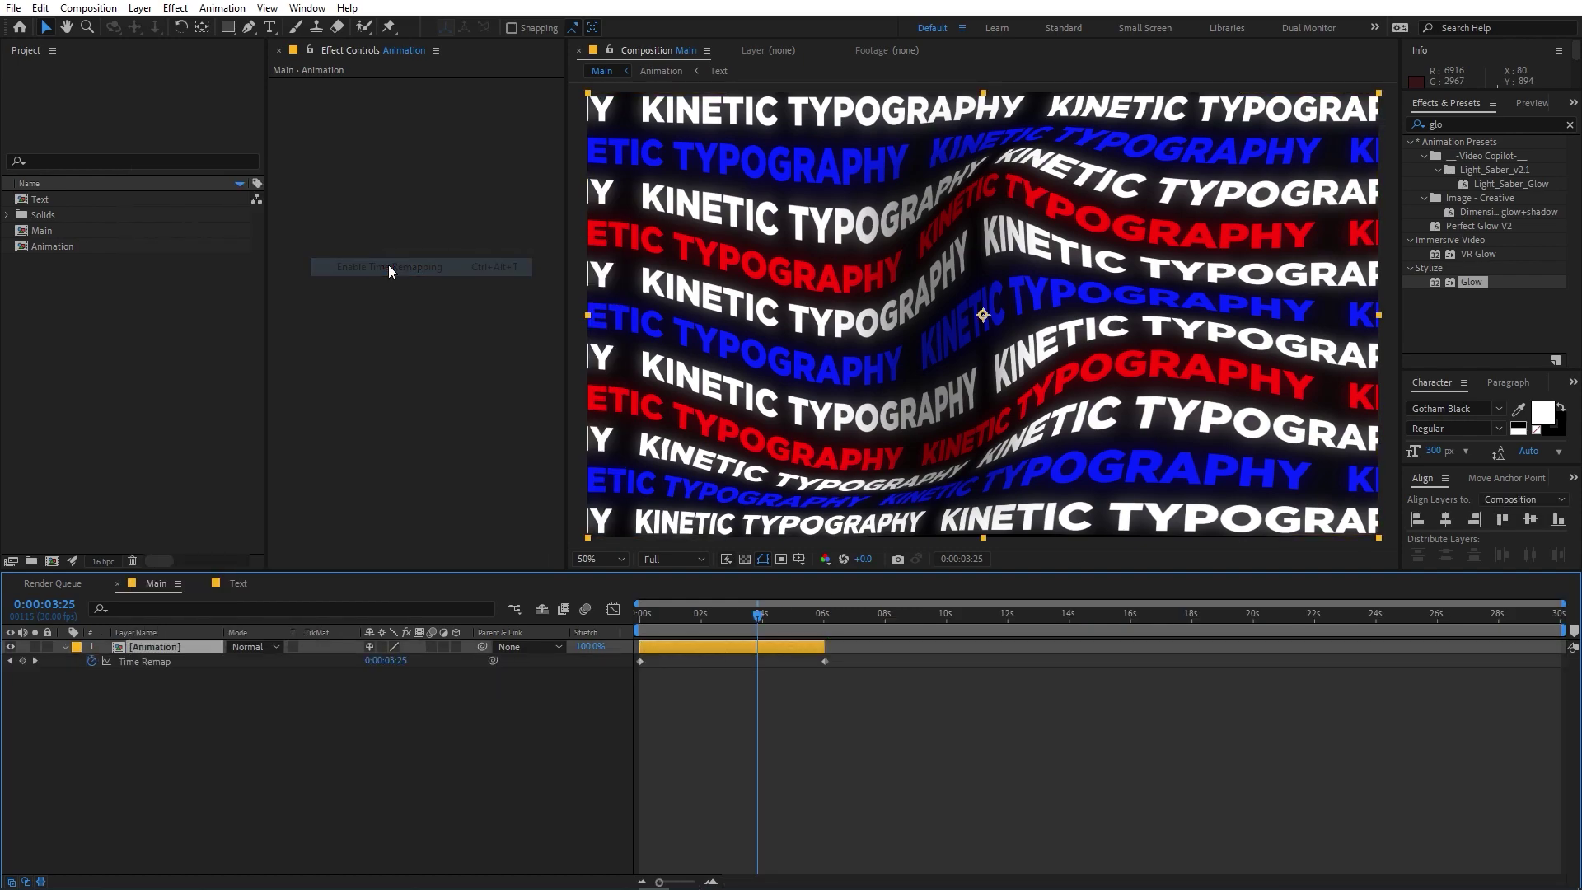
# Step: Add a loopOut() expression to the Animation layer's Time Remap property
pyautogui.keyDown('alt'); pyautogui.click(92, 661); pyautogui.keyUp('alt')
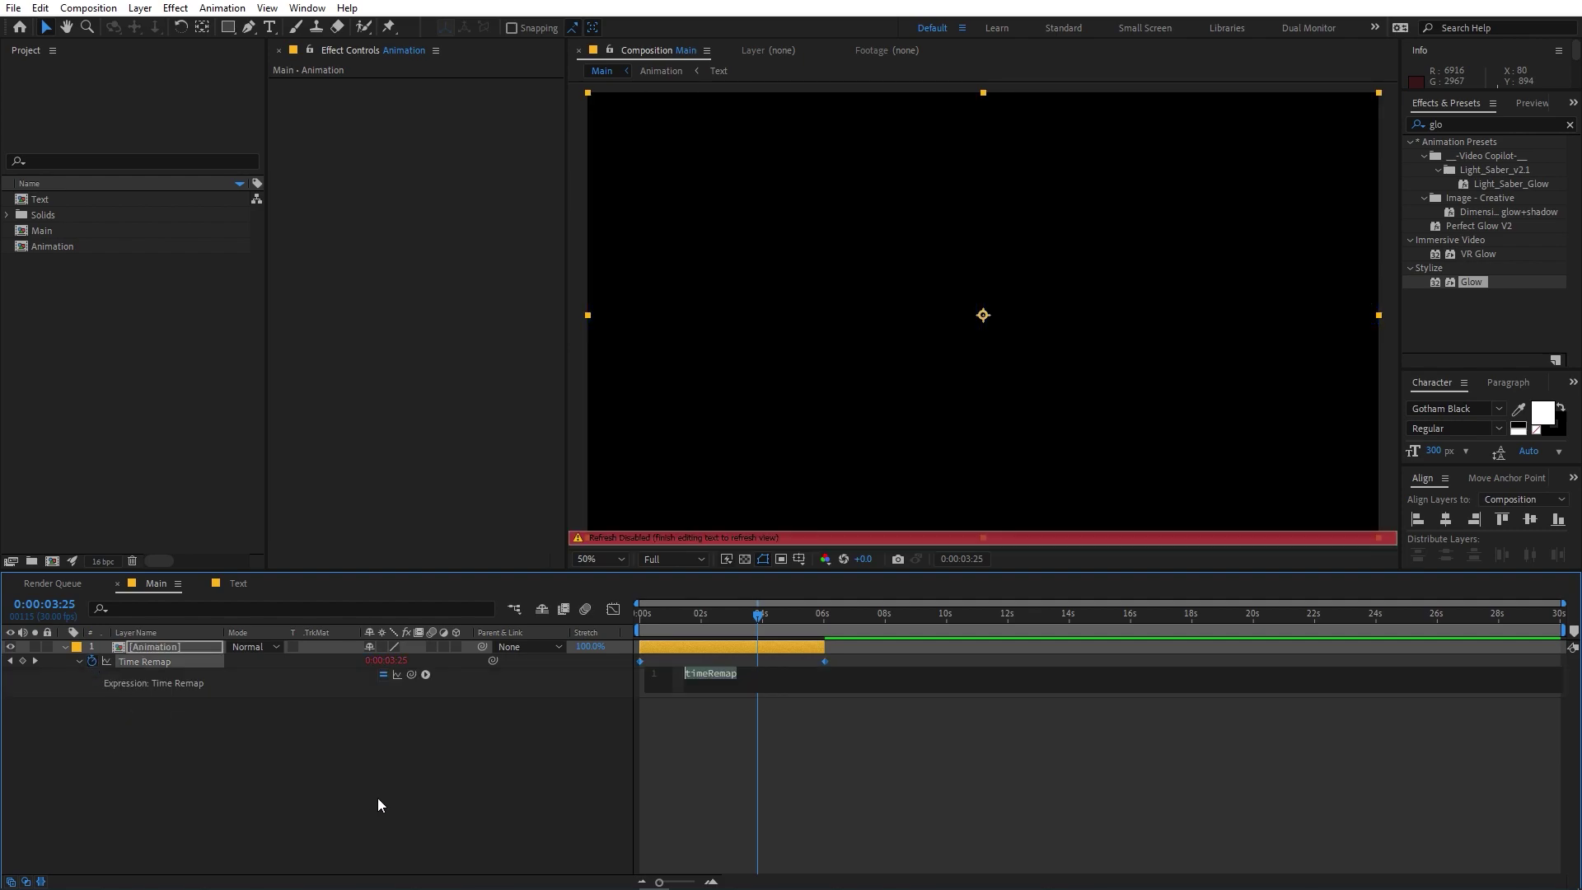
pyautogui.write('loop')
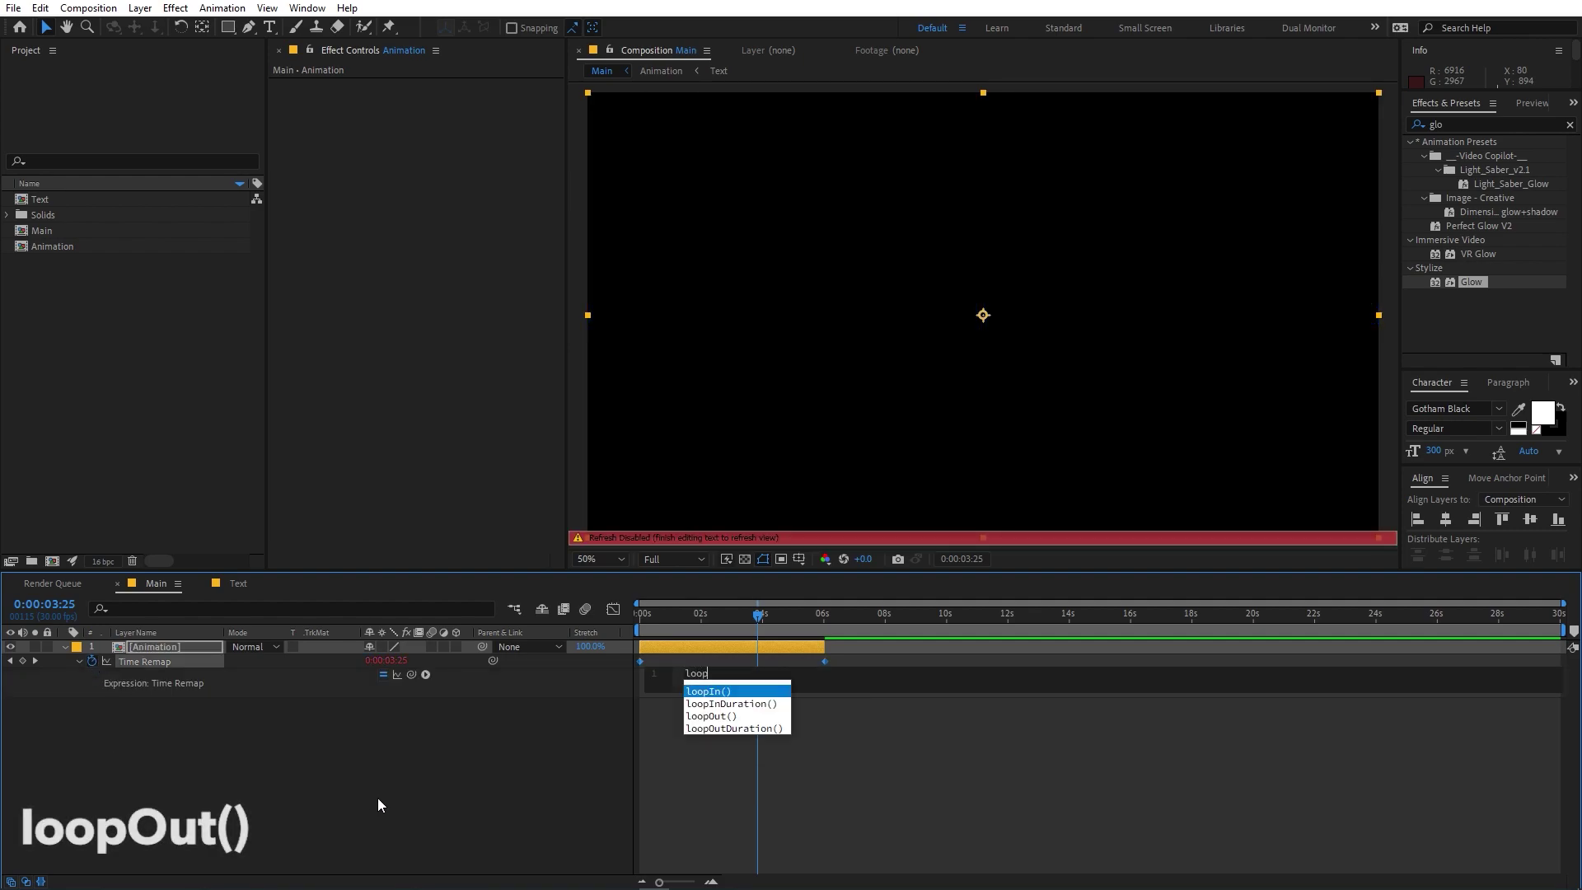
pyautogui.click(710, 716)
pyautogui.click(826, 645)
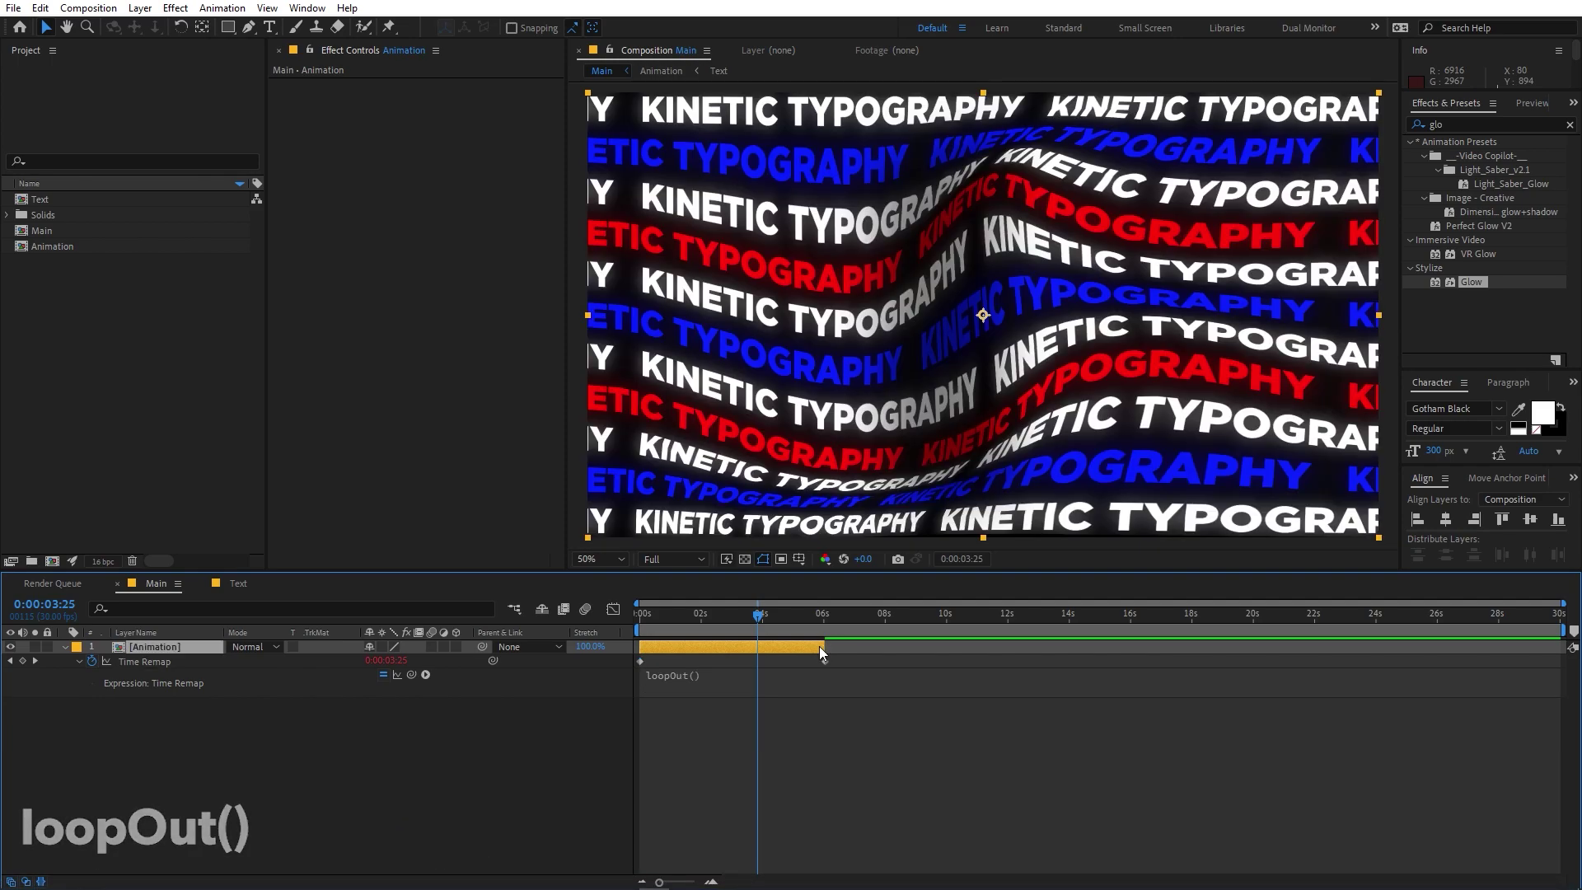
# Step: Stretch the Animation layer to the comp's end and preview the looping scroll
pyautogui.moveTo(825, 645); pyautogui.dragTo(1511, 649)
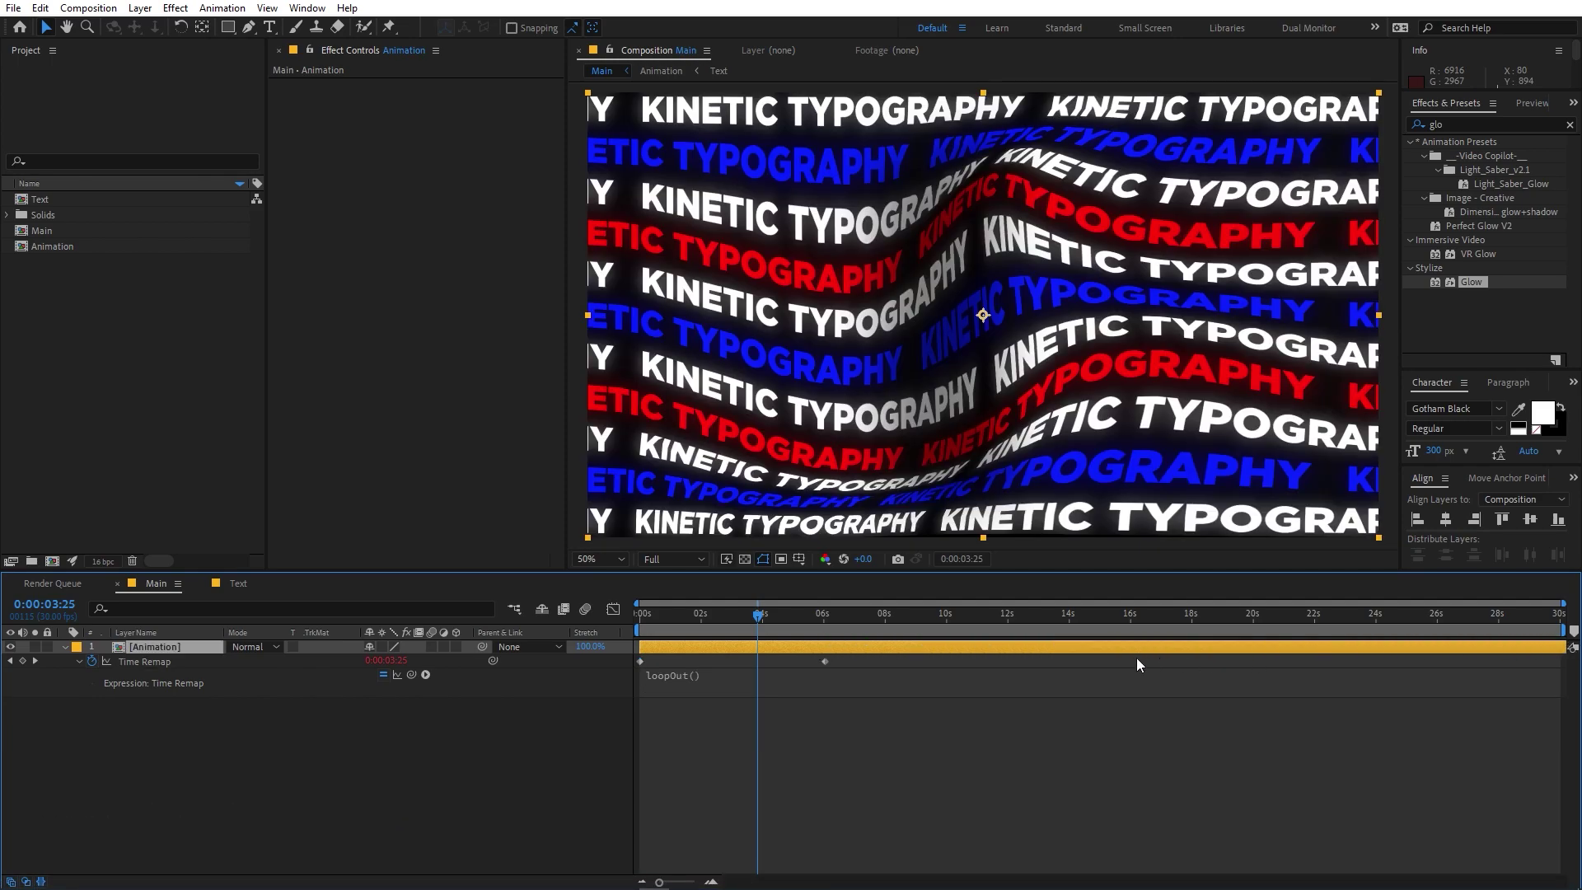
pyautogui.moveTo(1098, 646); pyautogui.dragTo(911, 661)
pyautogui.press('Home')
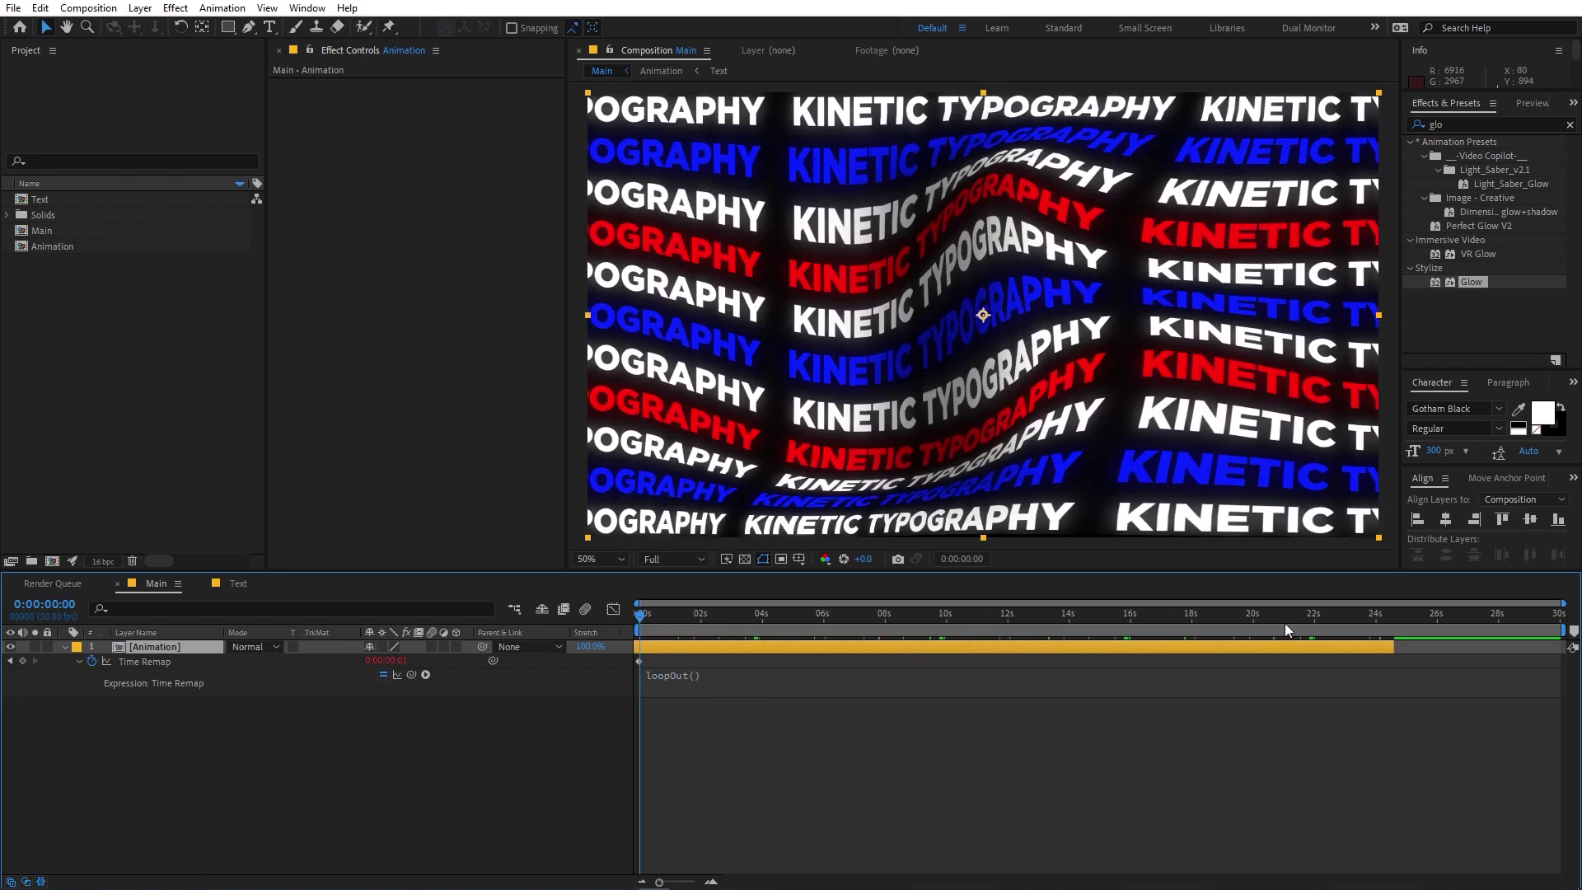
pyautogui.moveTo(1497, 644); pyautogui.dragTo(1565, 646)
pyautogui.press('space')
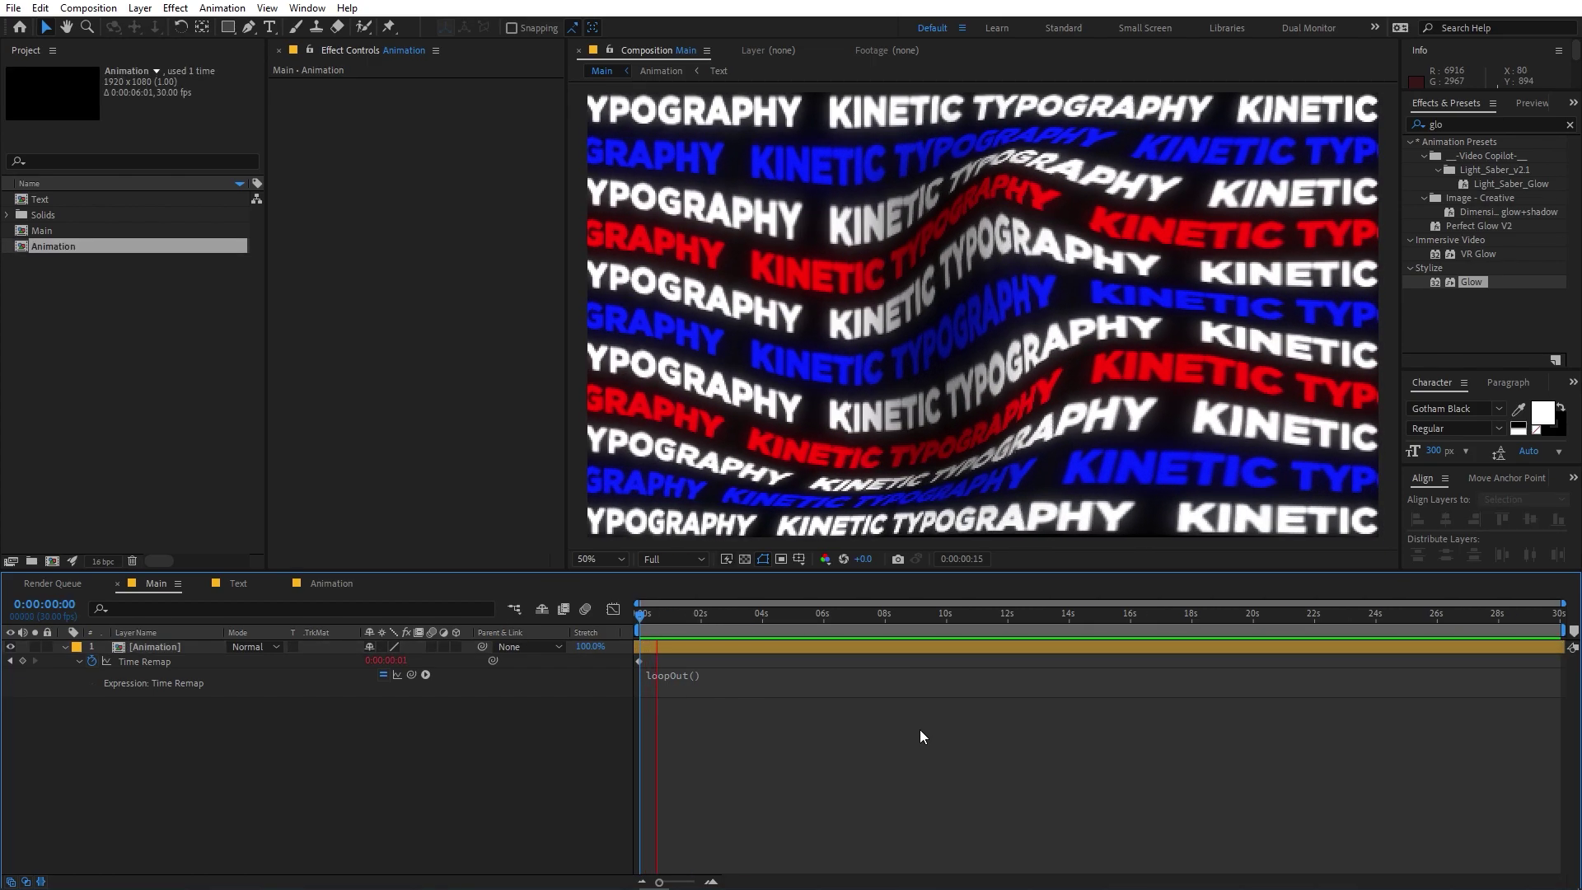
pyautogui.moveTo(753, 630); pyautogui.dragTo(1266, 639)
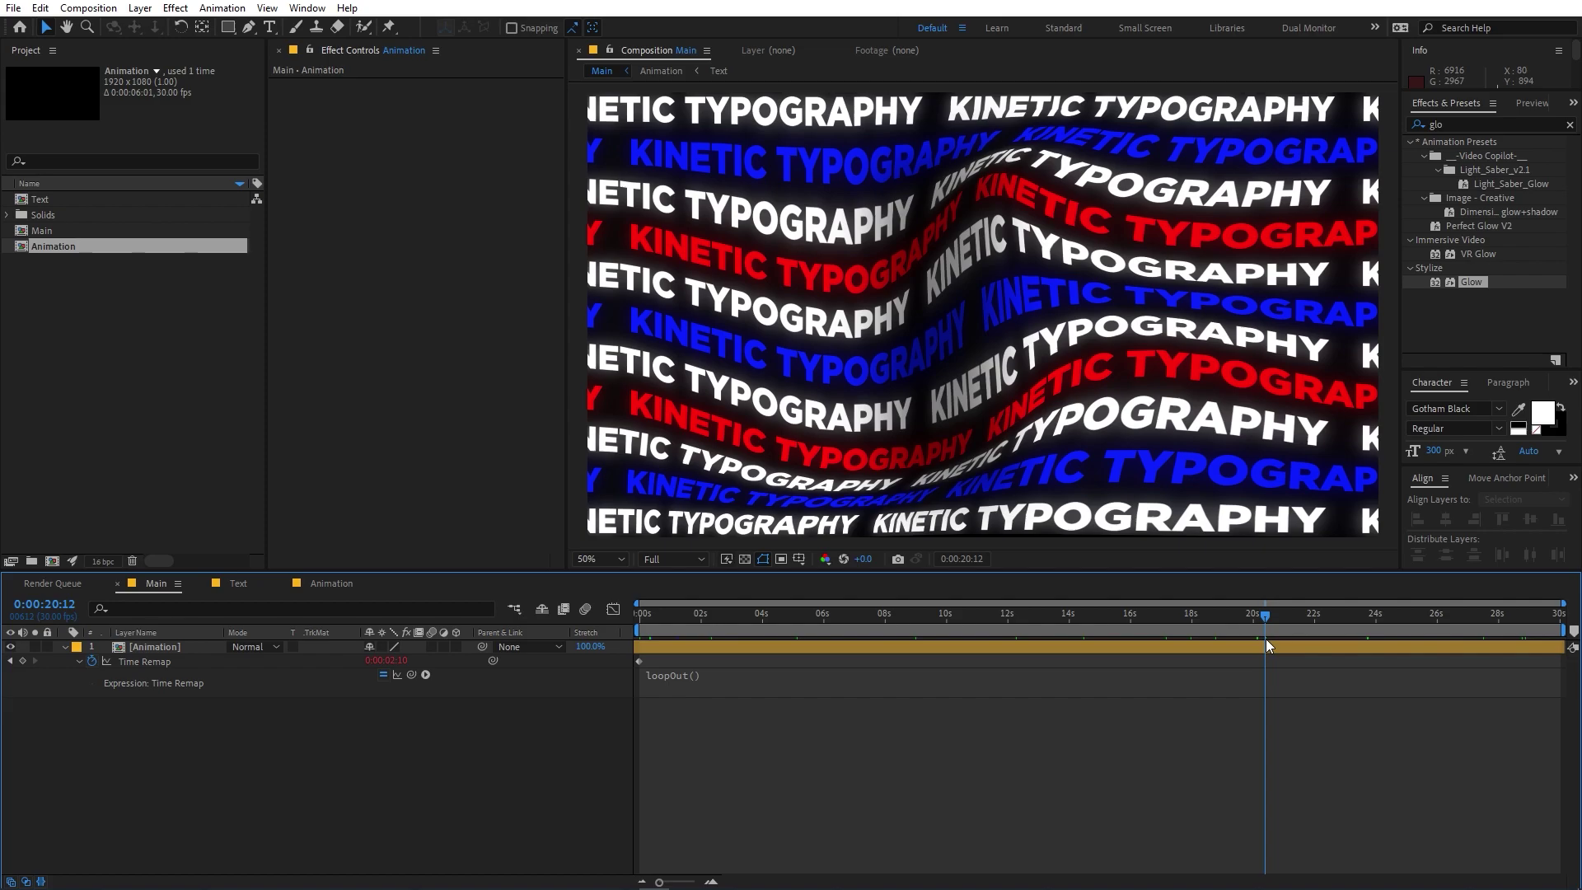
pyautogui.press('space')
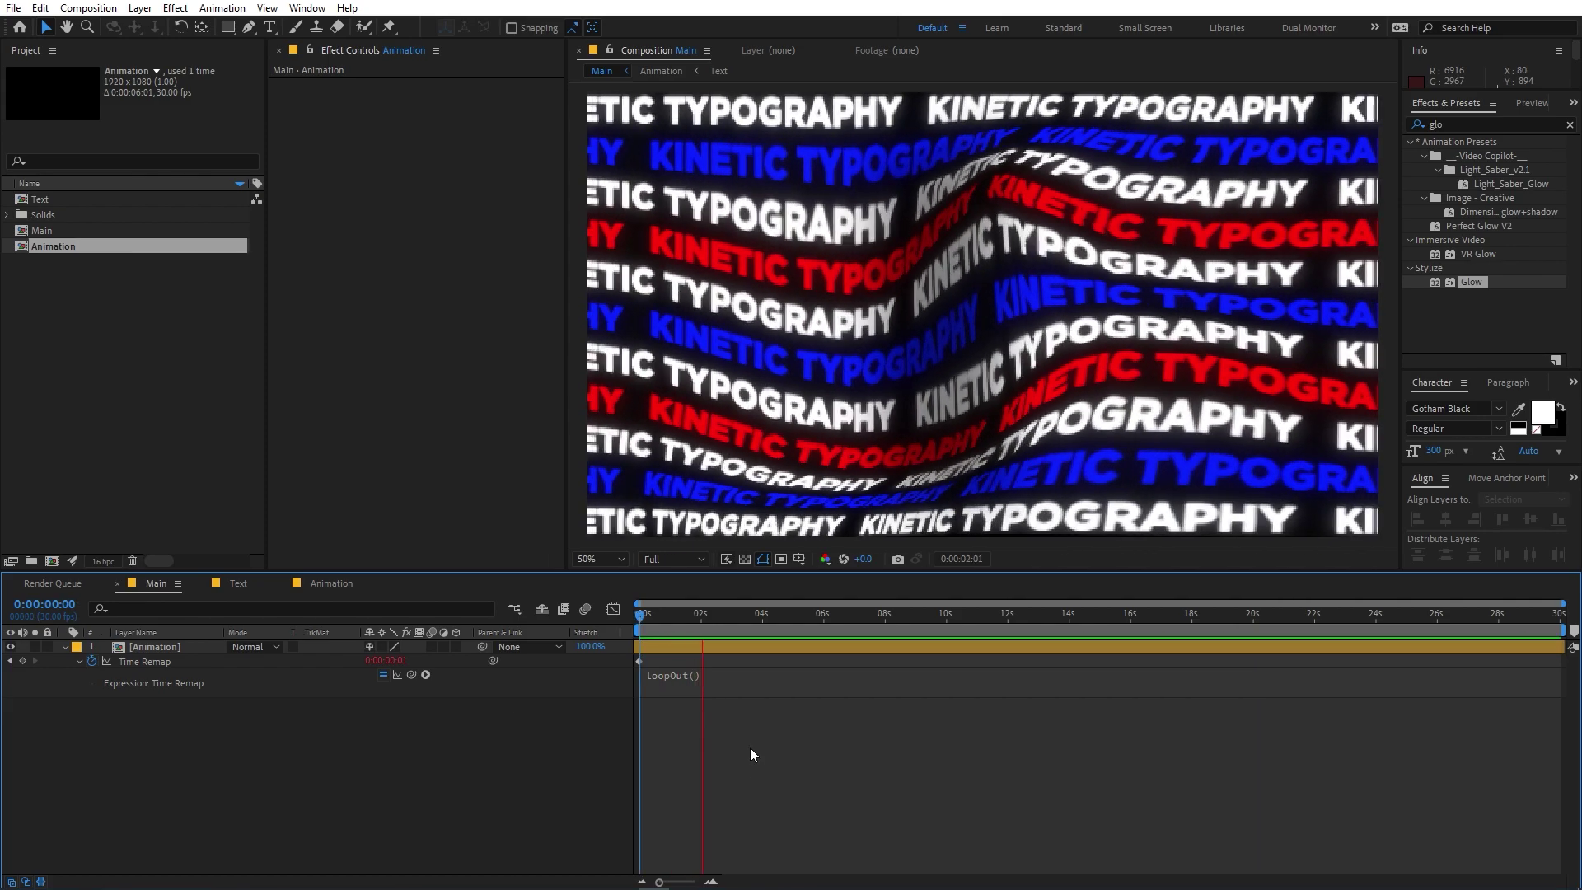